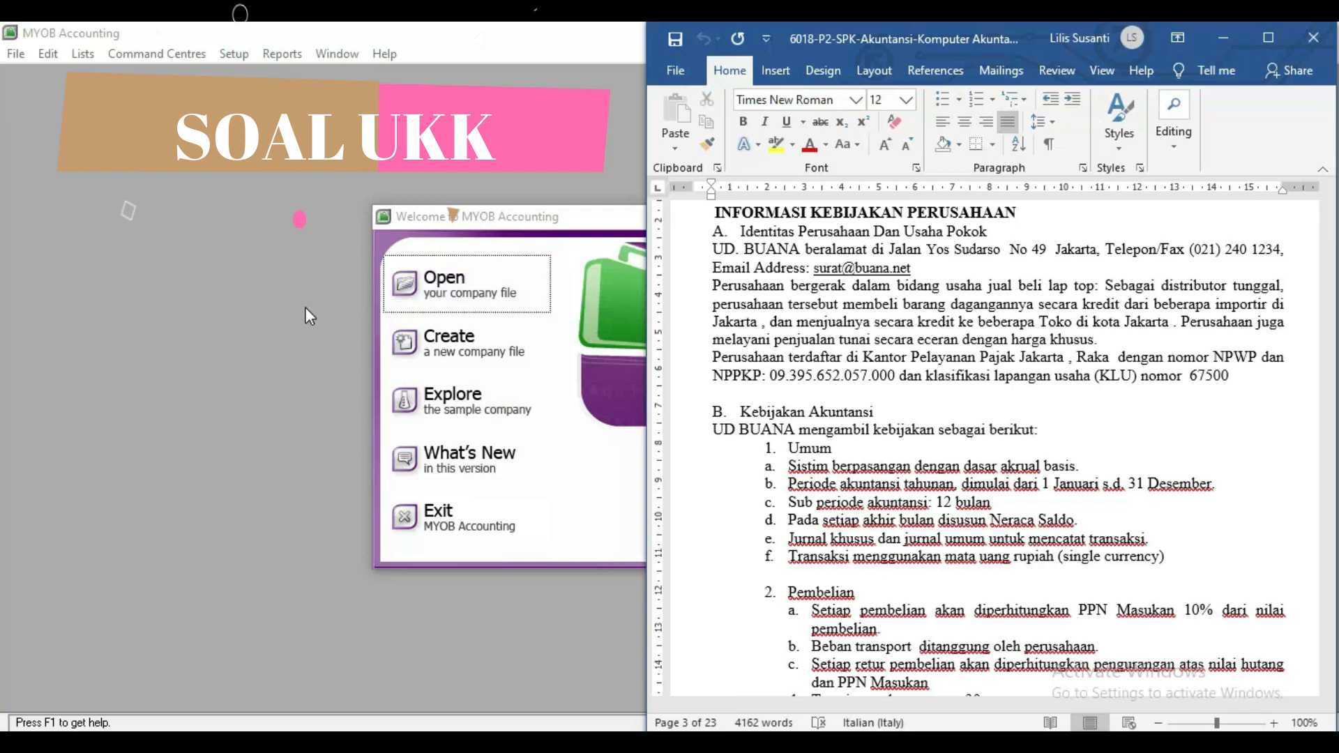
# Create a new company file and advance past the introduction to the company information page.
pyautogui.click(305, 307)
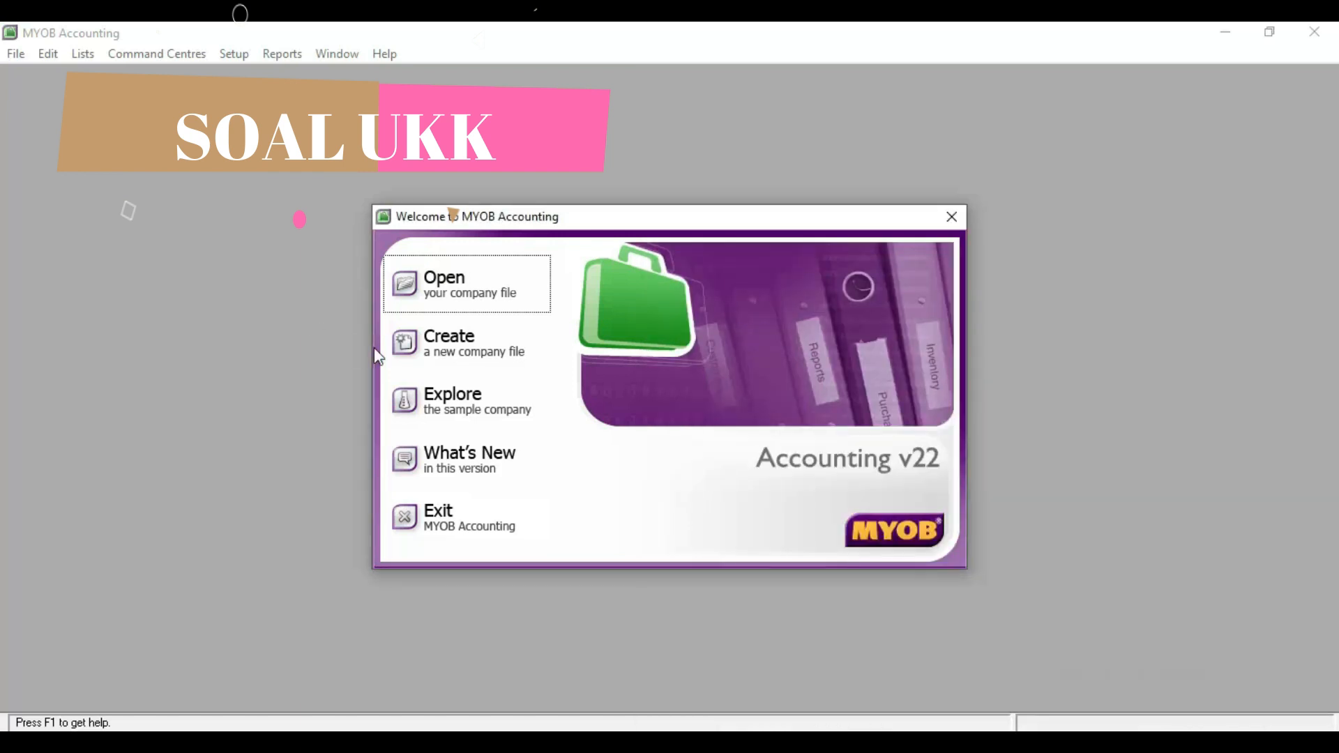
pyautogui.click(464, 350)
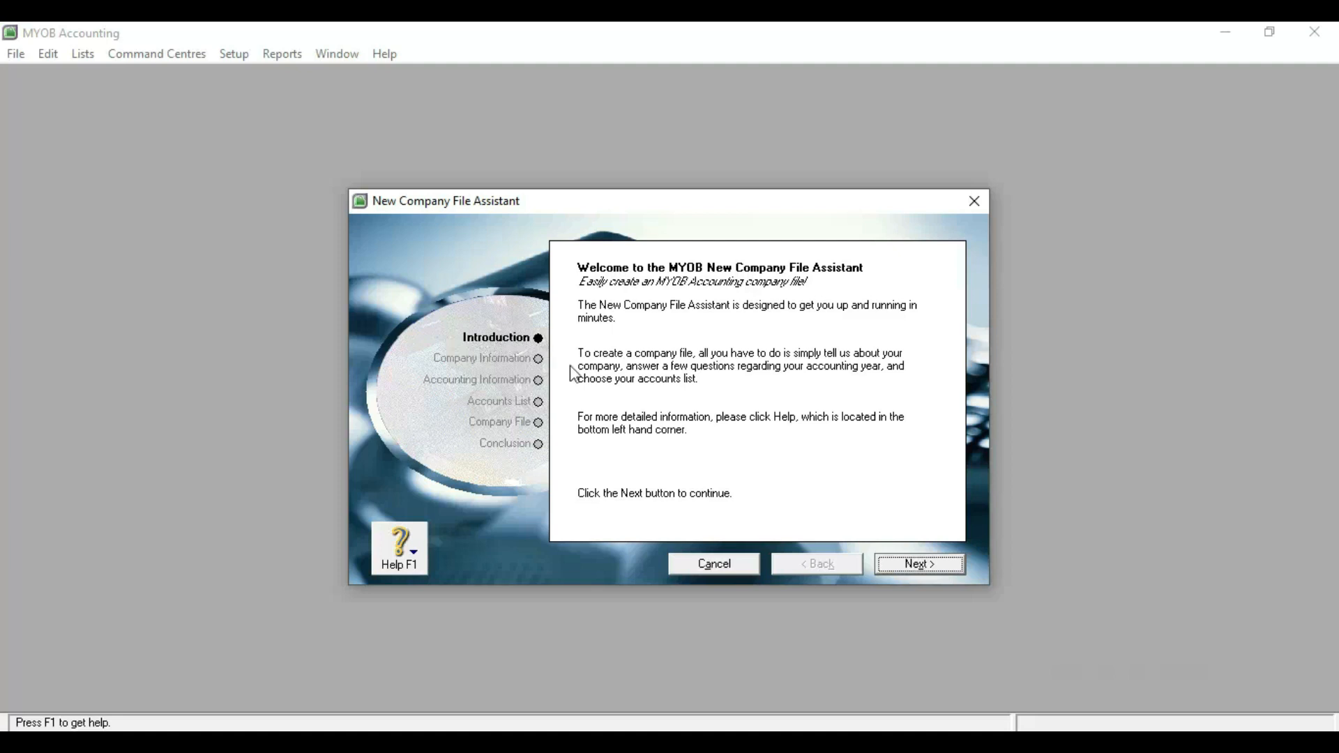
pyautogui.click(914, 566)
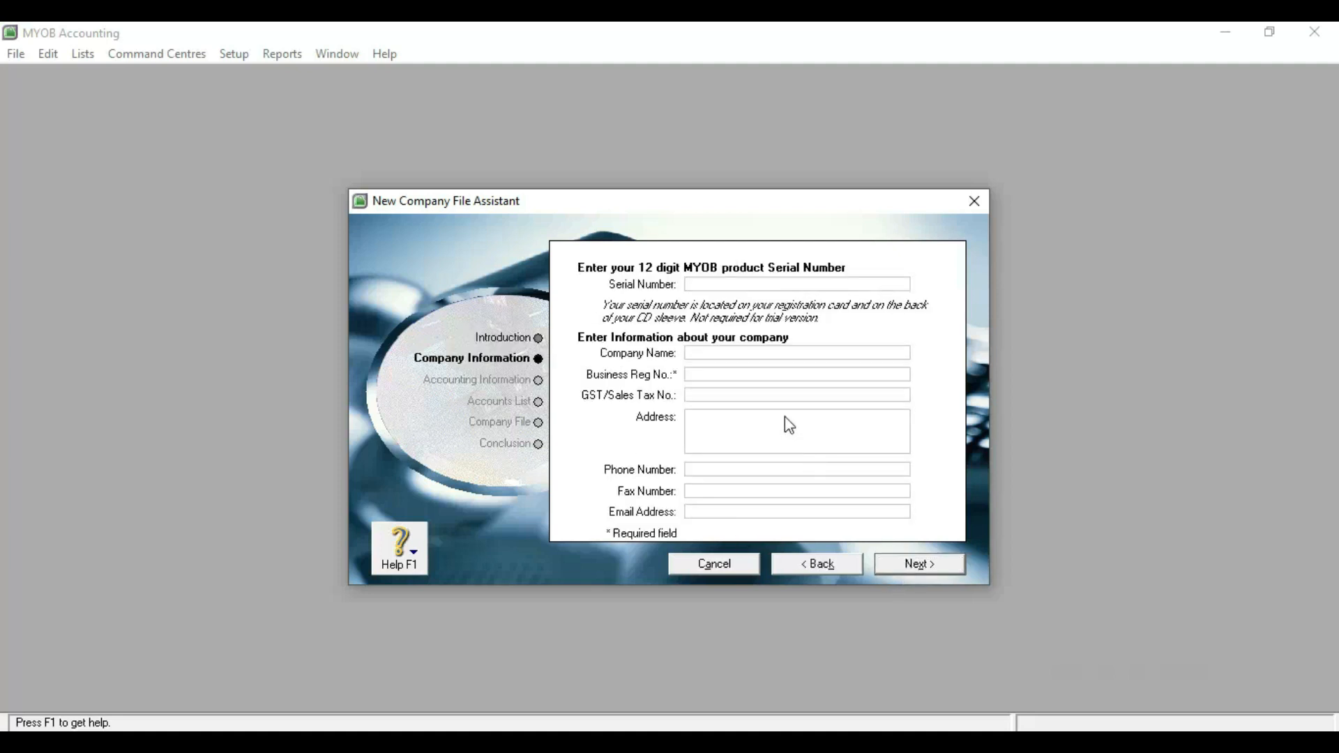
pyautogui.click(705, 354)
# Enter company name UD BUANA, registration number 01, and the two-line street and city address.
pyautogui.write('UD BUANA')
pyautogui.click(727, 380)
pyautogui.write('01')
pyautogui.click(705, 418)
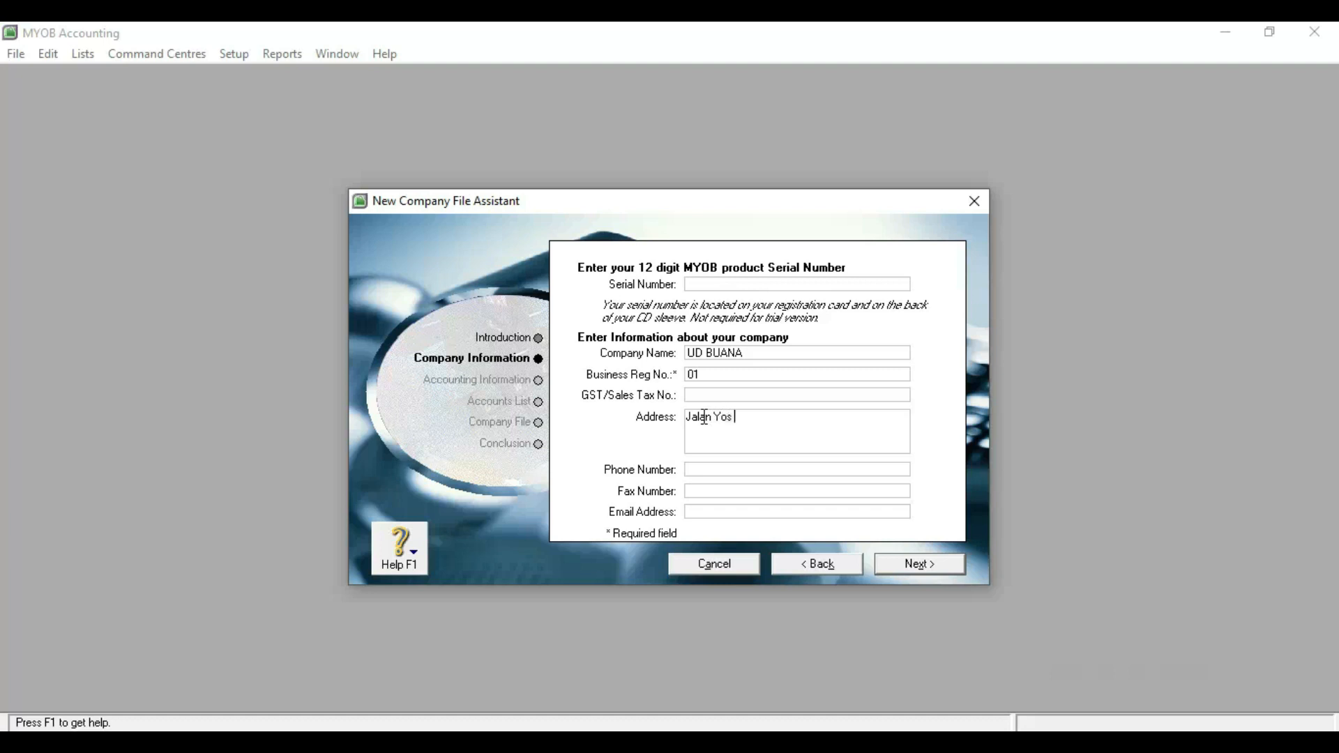
pyautogui.press('Return')
pyautogui.write('Jakarta')
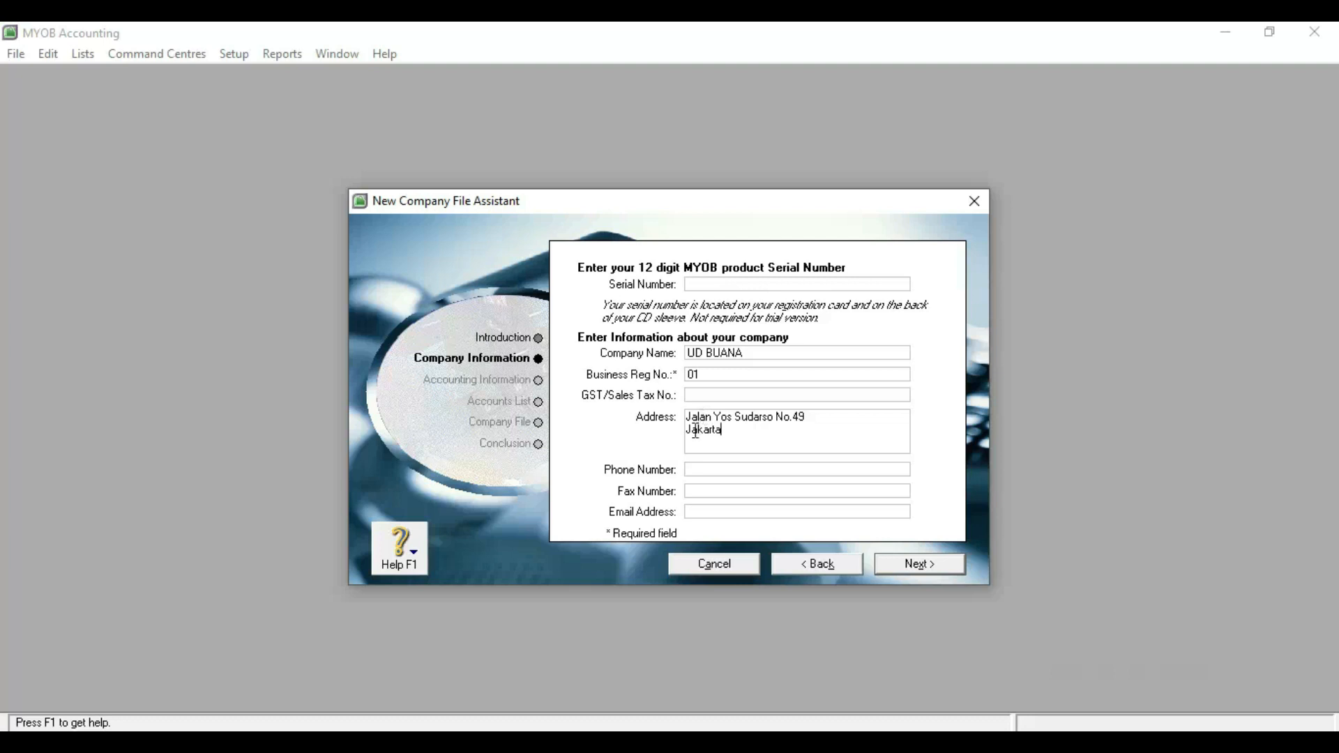
pyautogui.click(705, 470)
# Enter the company's phone number, fax number and e-mail address, then continue to accounting year settings.
pyautogui.click(703, 497)
pyautogui.click(729, 510)
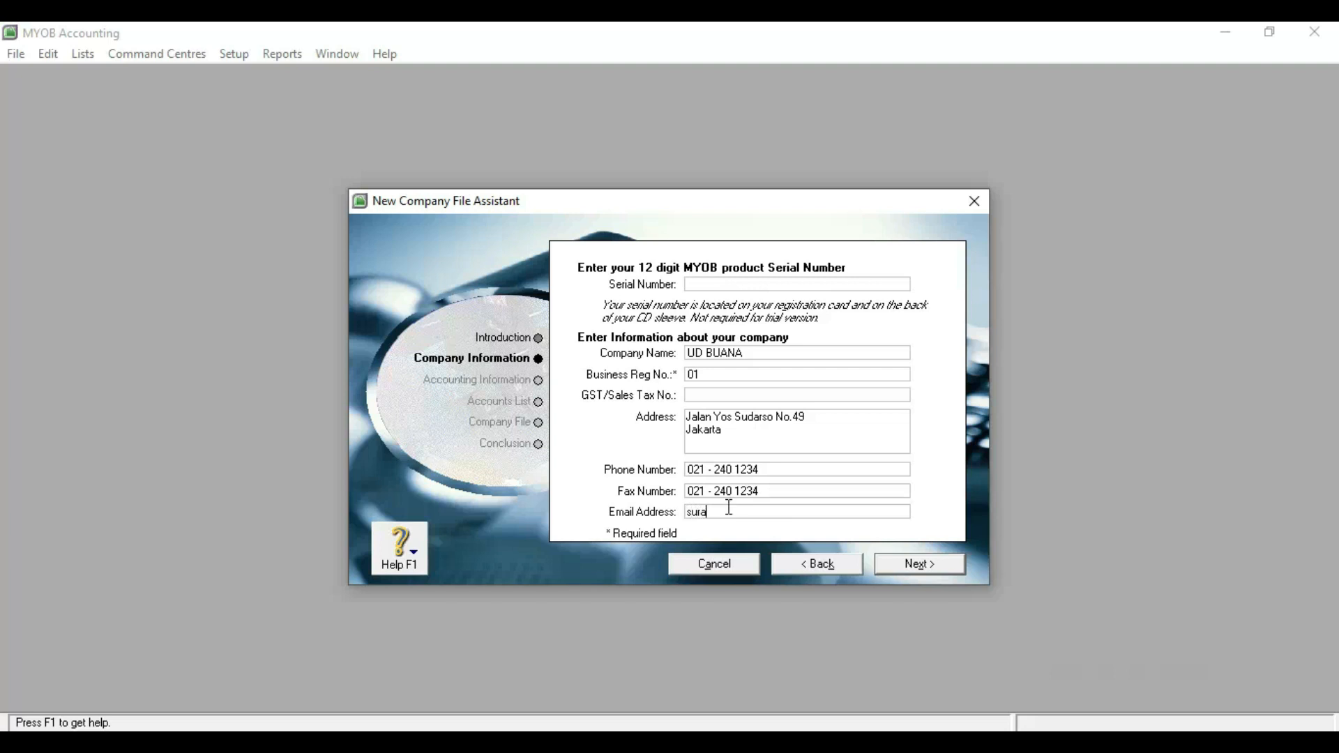
pyautogui.click(912, 563)
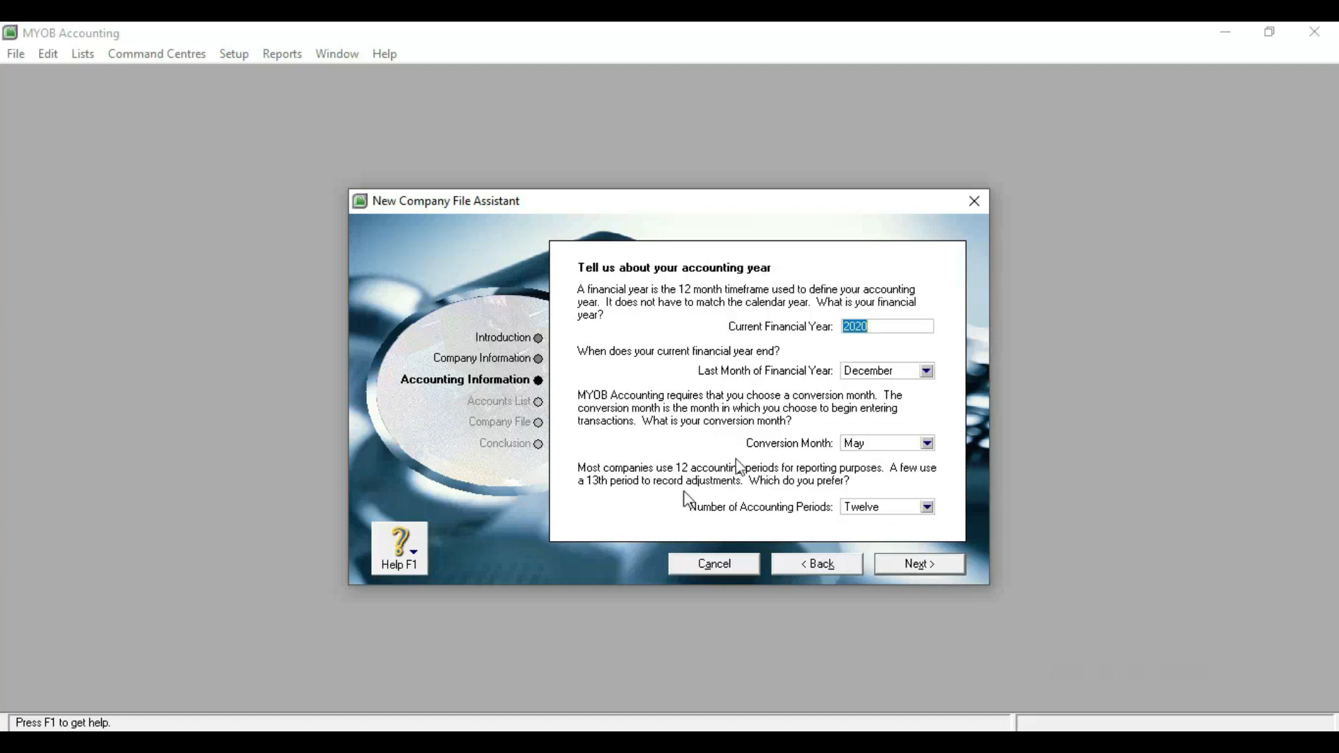
pyautogui.click(369, 740)
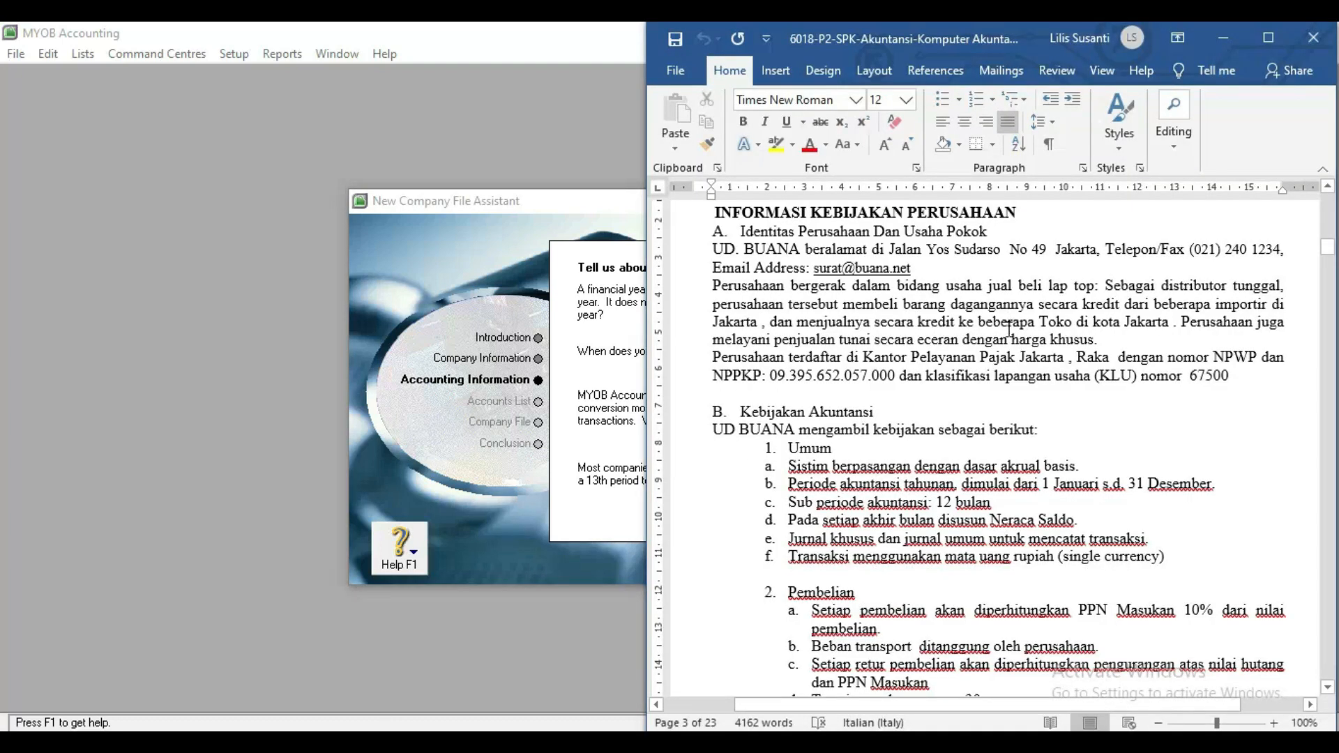
pyautogui.scroll(-1, 1009, 325)
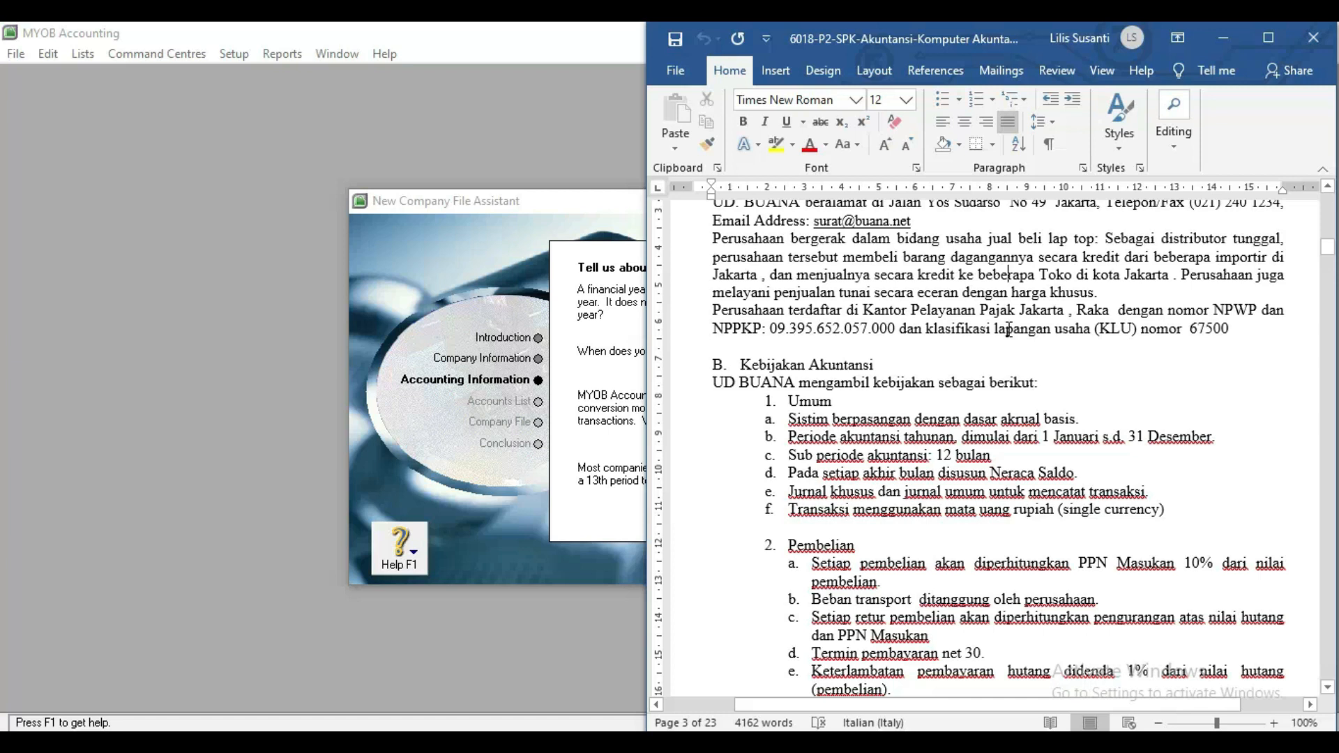
pyautogui.scroll(-10, 1009, 329)
pyautogui.scroll(-15, 1008, 329)
pyautogui.scroll(-20, 1008, 329)
pyautogui.scroll(-6, 1009, 330)
pyautogui.click(1084, 305)
pyautogui.scroll(5, 1083, 305)
pyautogui.scroll(15, 1083, 305)
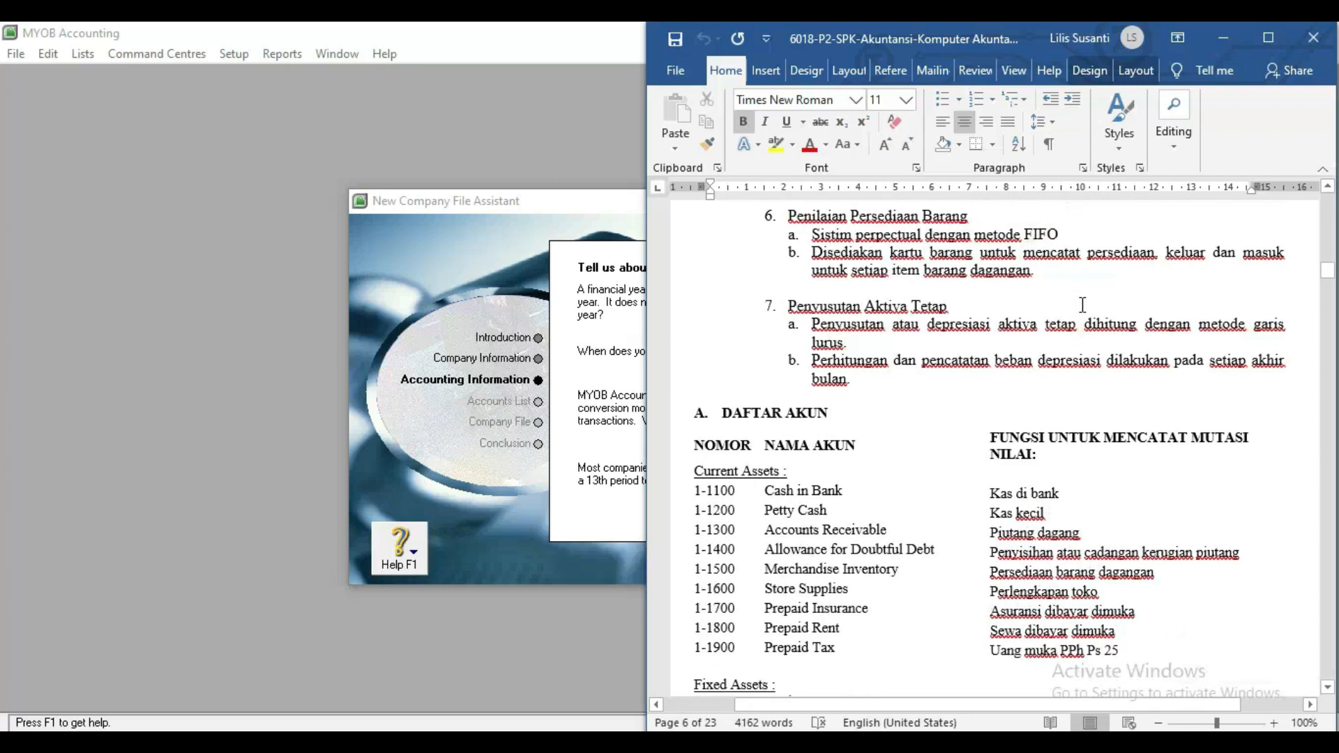
pyautogui.scroll(15, 1083, 305)
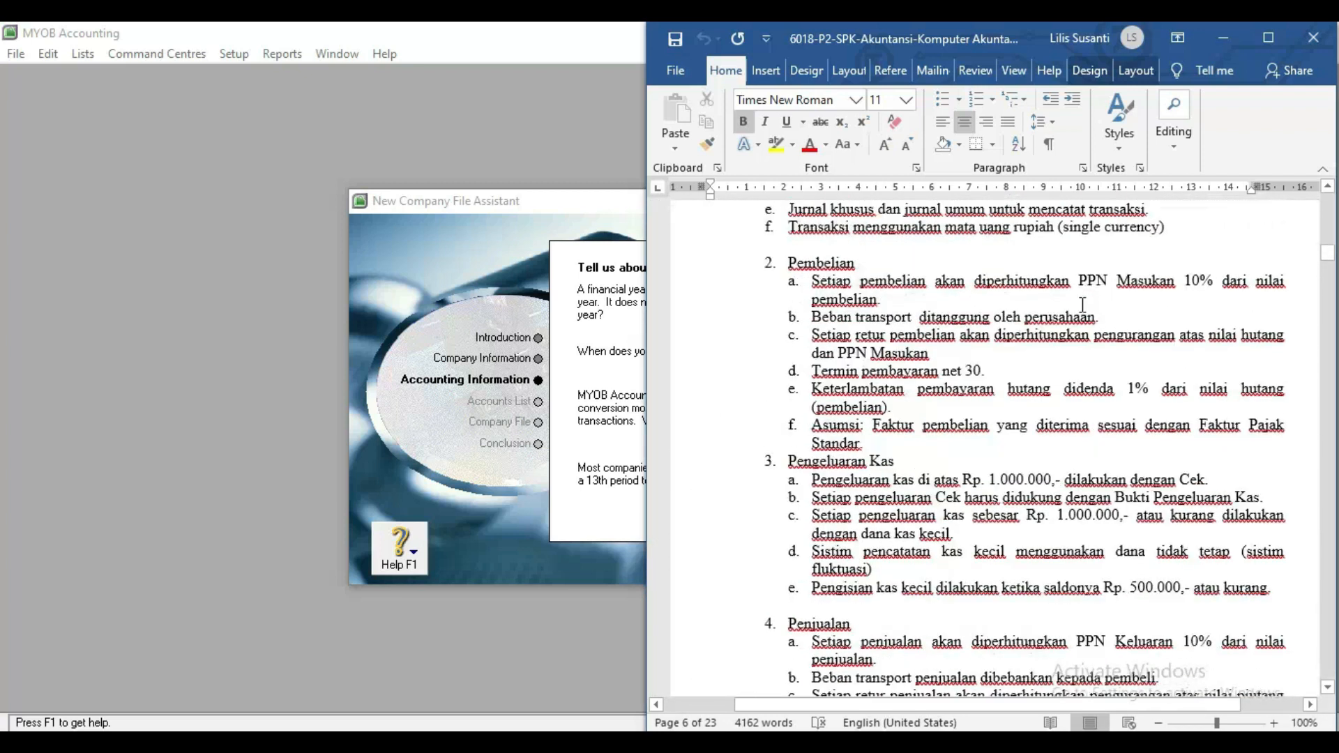
pyautogui.scroll(10, 1083, 305)
pyautogui.scroll(-2, 1083, 305)
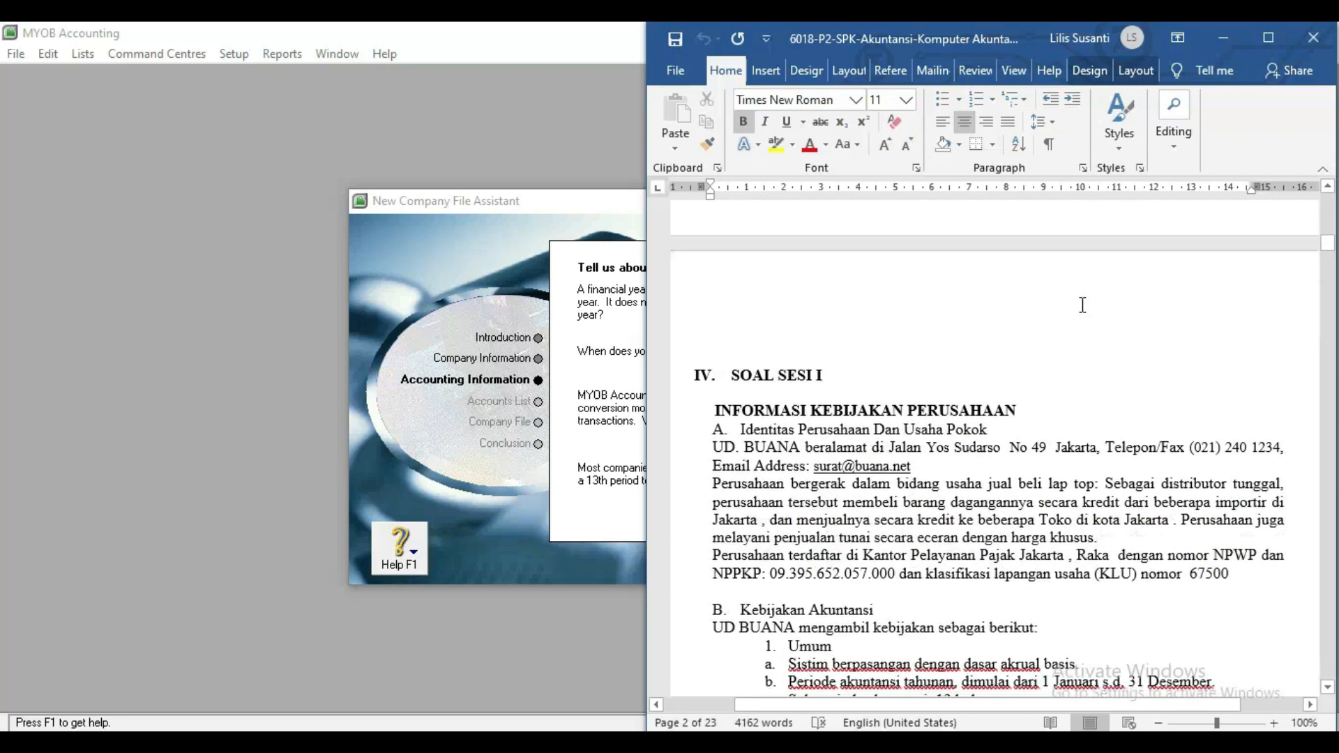
pyautogui.click(590, 452)
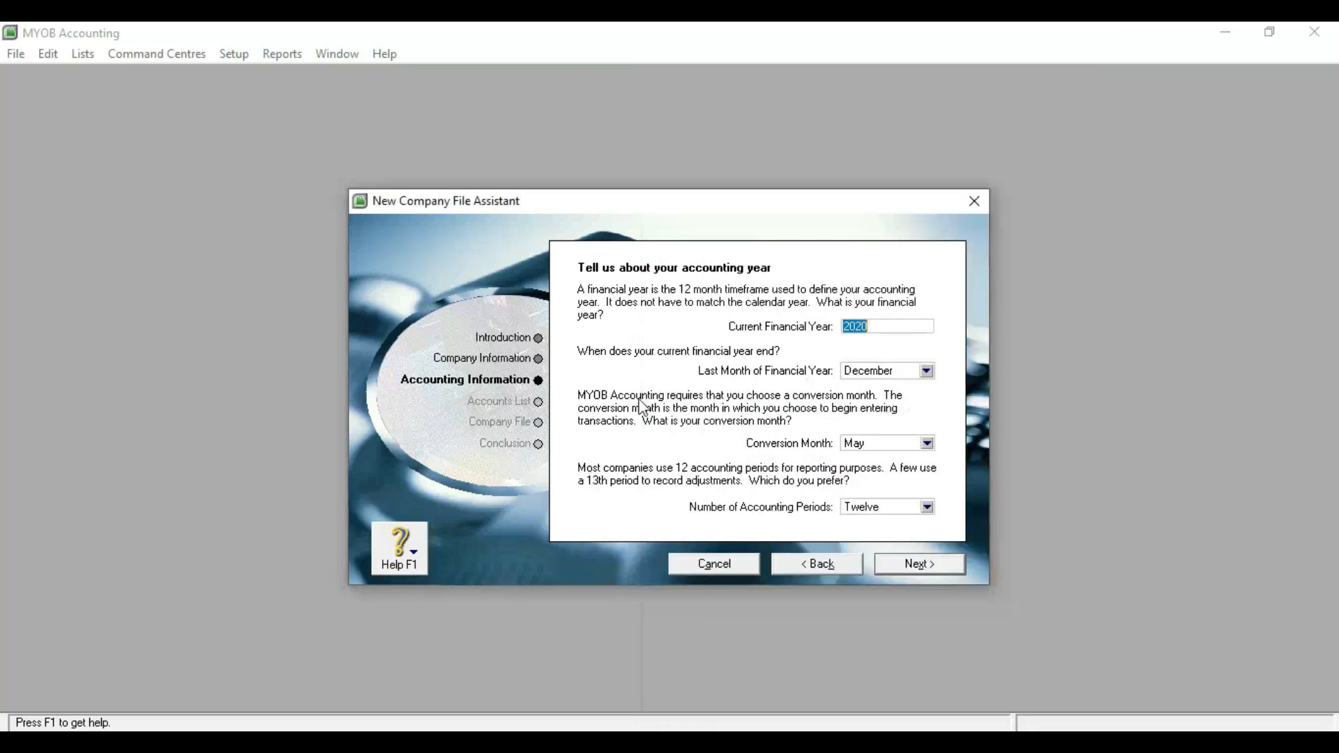
# Set current financial year 2018 with November conversion month and accept the summary.
pyautogui.write('2018')
pyautogui.click(866, 445)
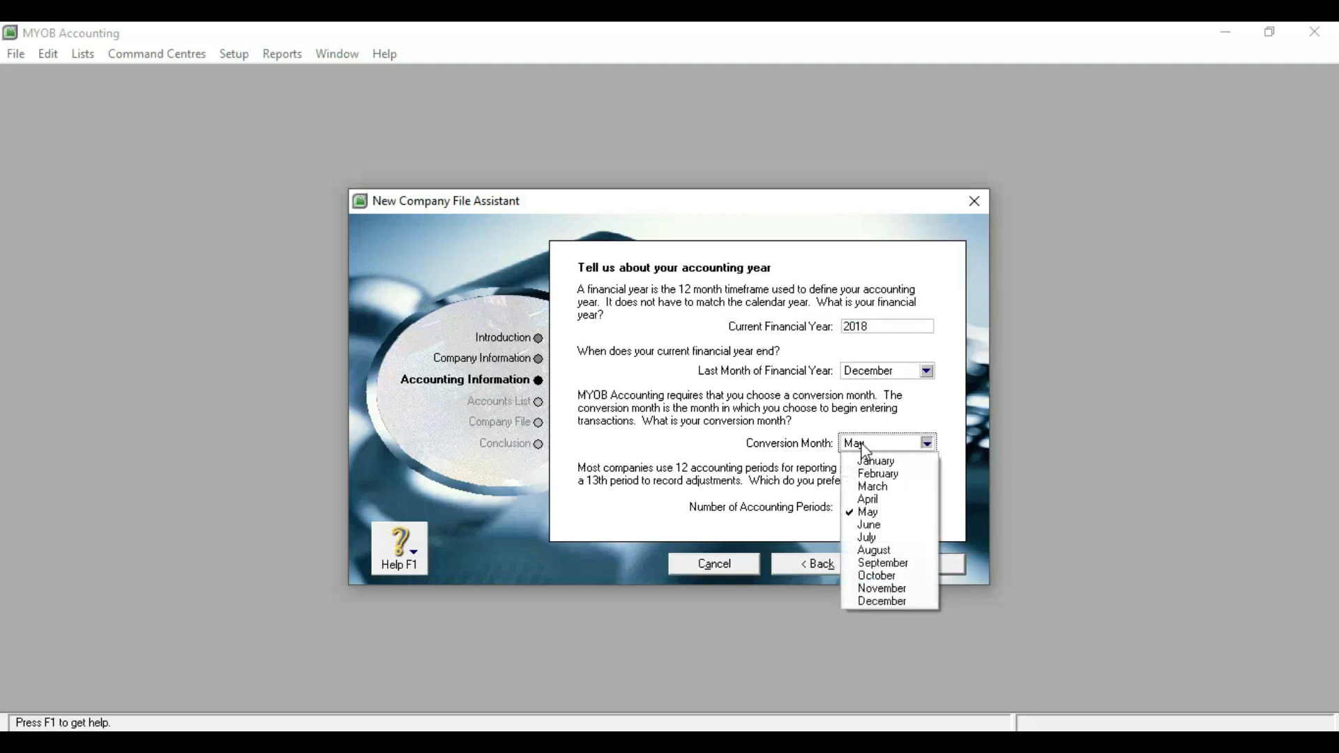
pyautogui.click(866, 589)
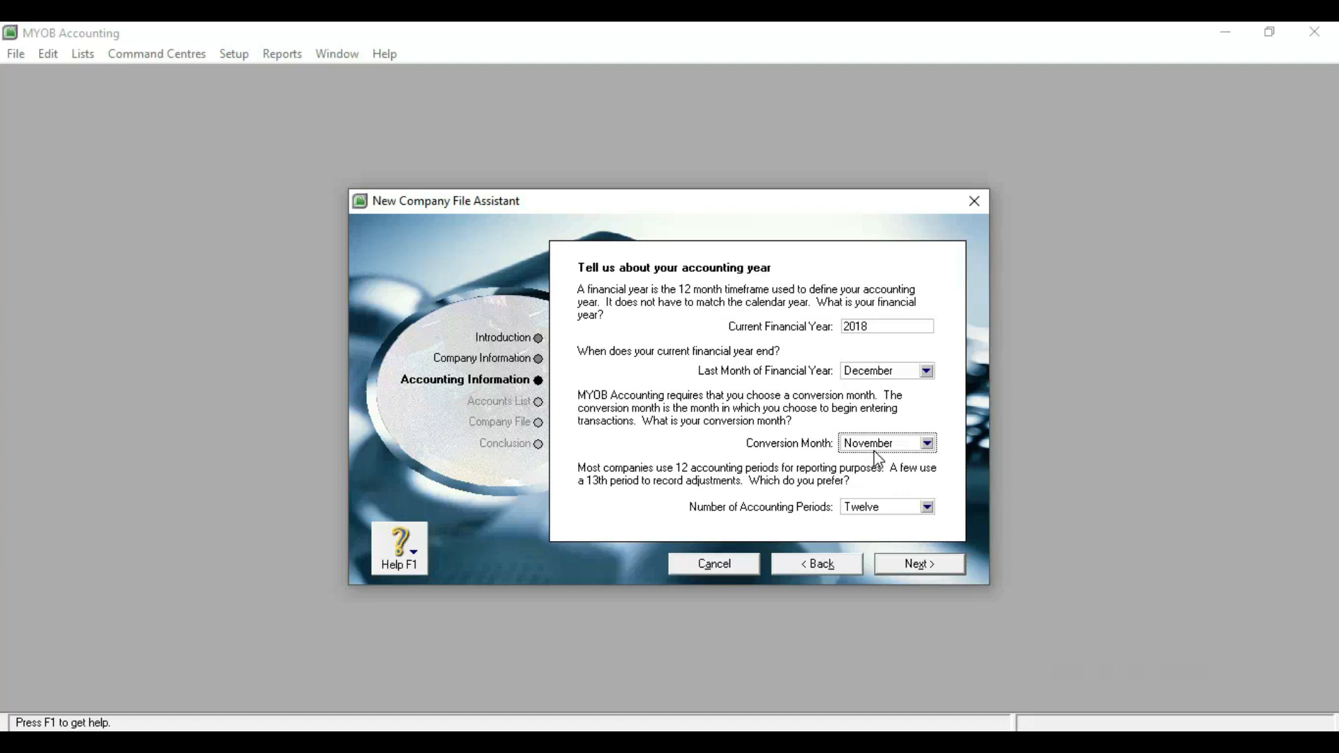
pyautogui.click(905, 568)
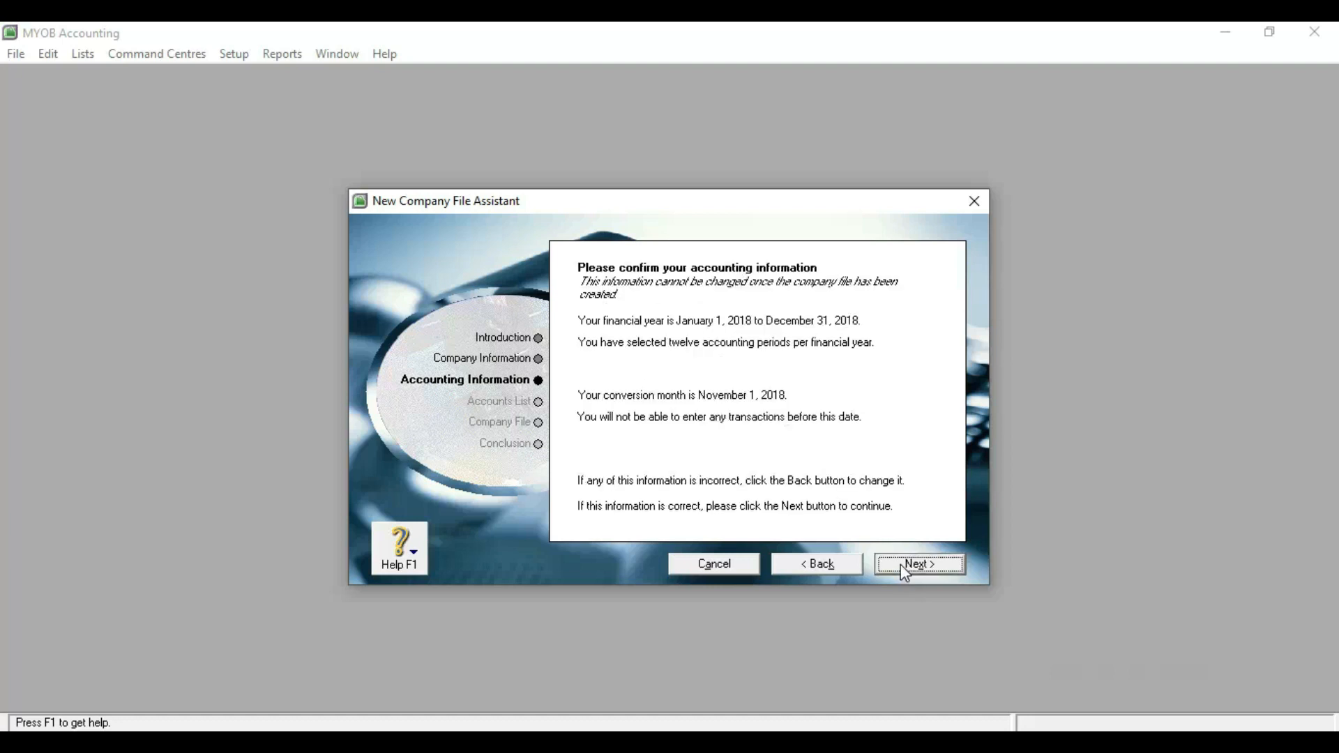
pyautogui.click(895, 566)
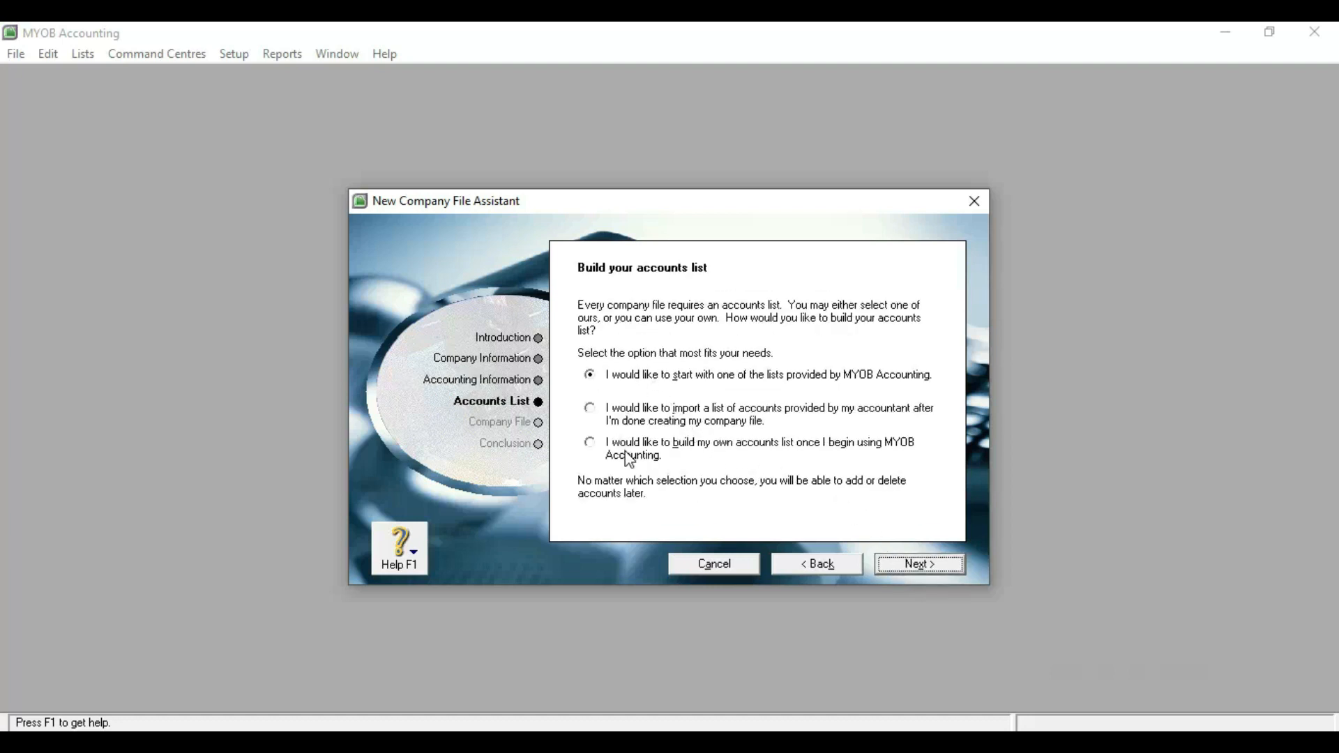
# Choose to import an accountant's list of accounts and proceed to the company file page.
pyautogui.click(600, 417)
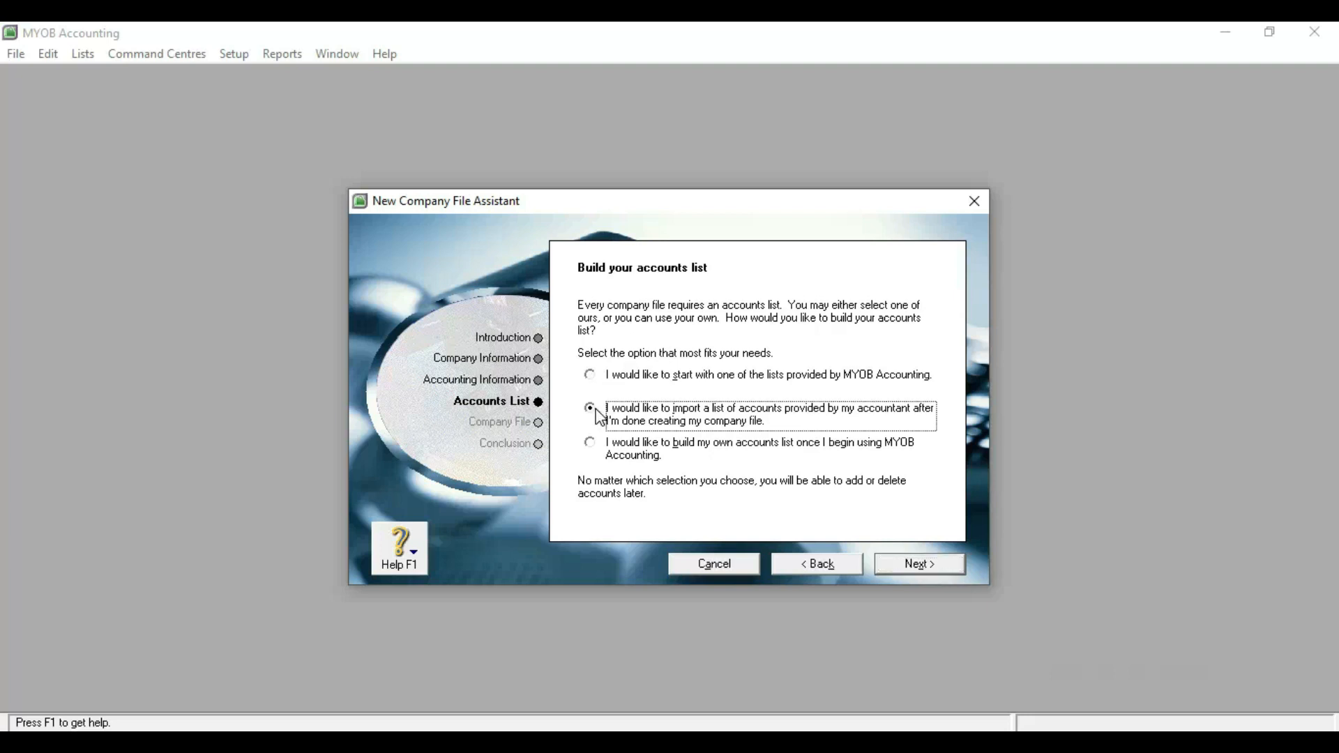
pyautogui.click(886, 565)
pyautogui.click(604, 457)
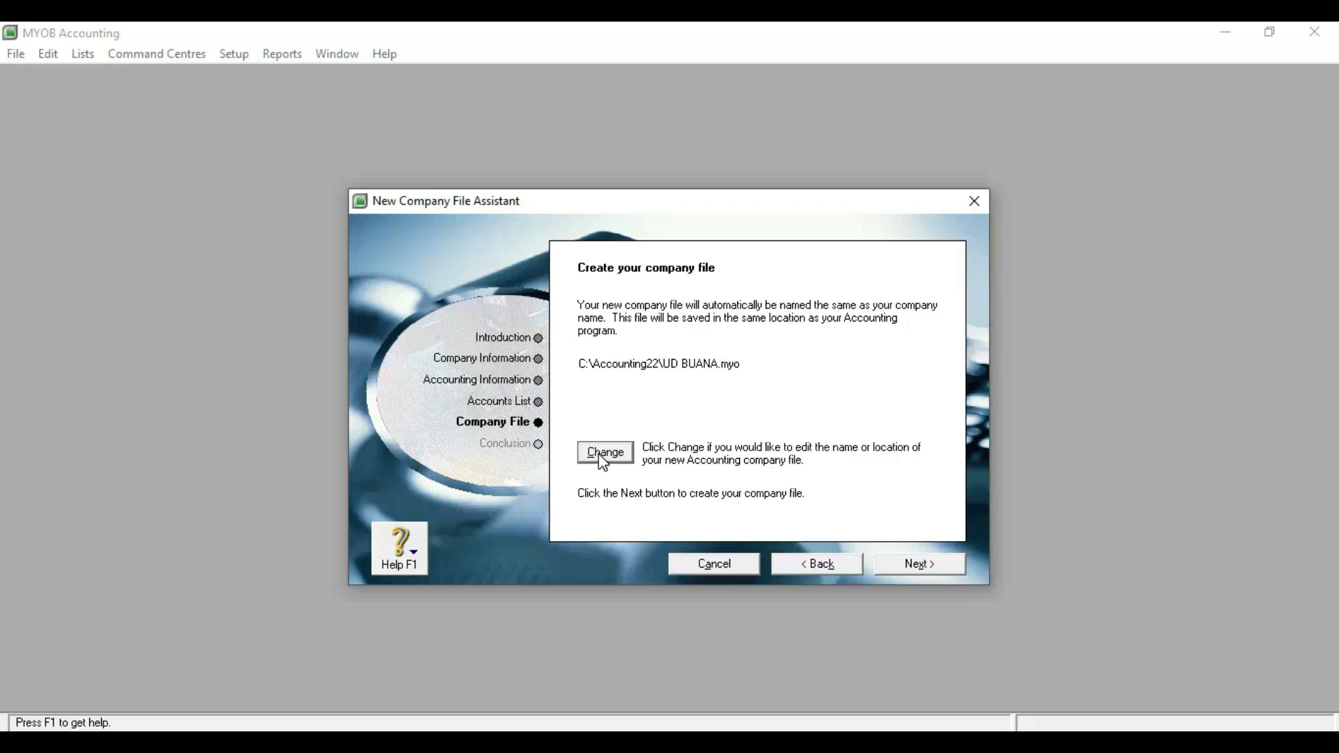
# Save the company file in the Documents\UD BUANA folder and create it.
pyautogui.click(600, 454)
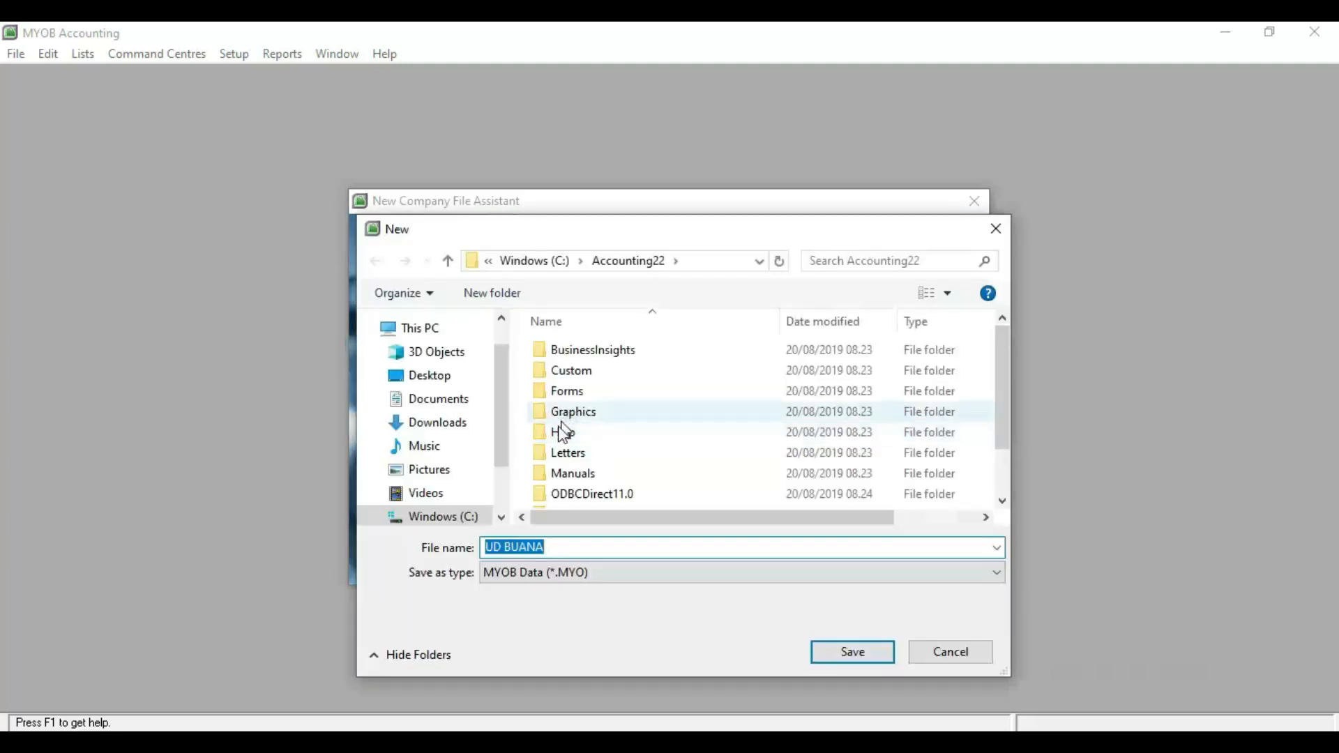
pyautogui.scroll(-1, 508, 494)
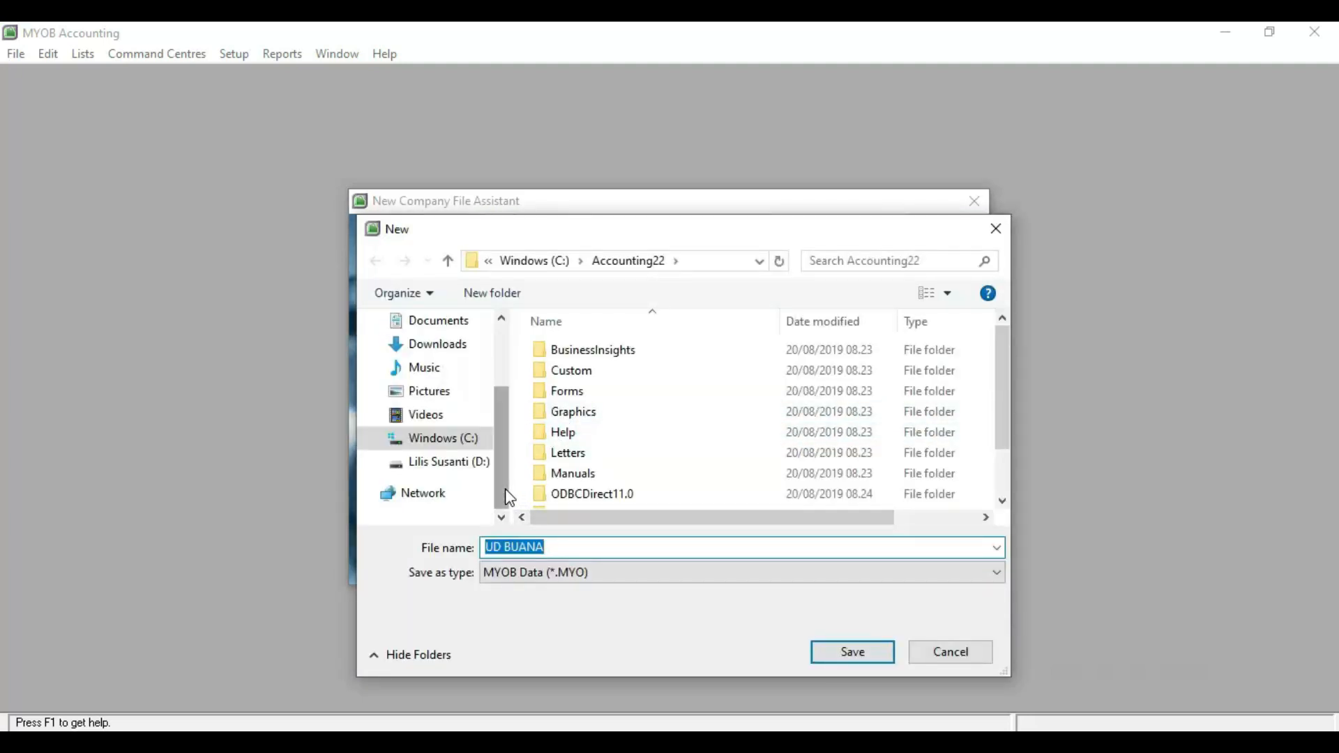
pyautogui.scroll(1, 454, 363)
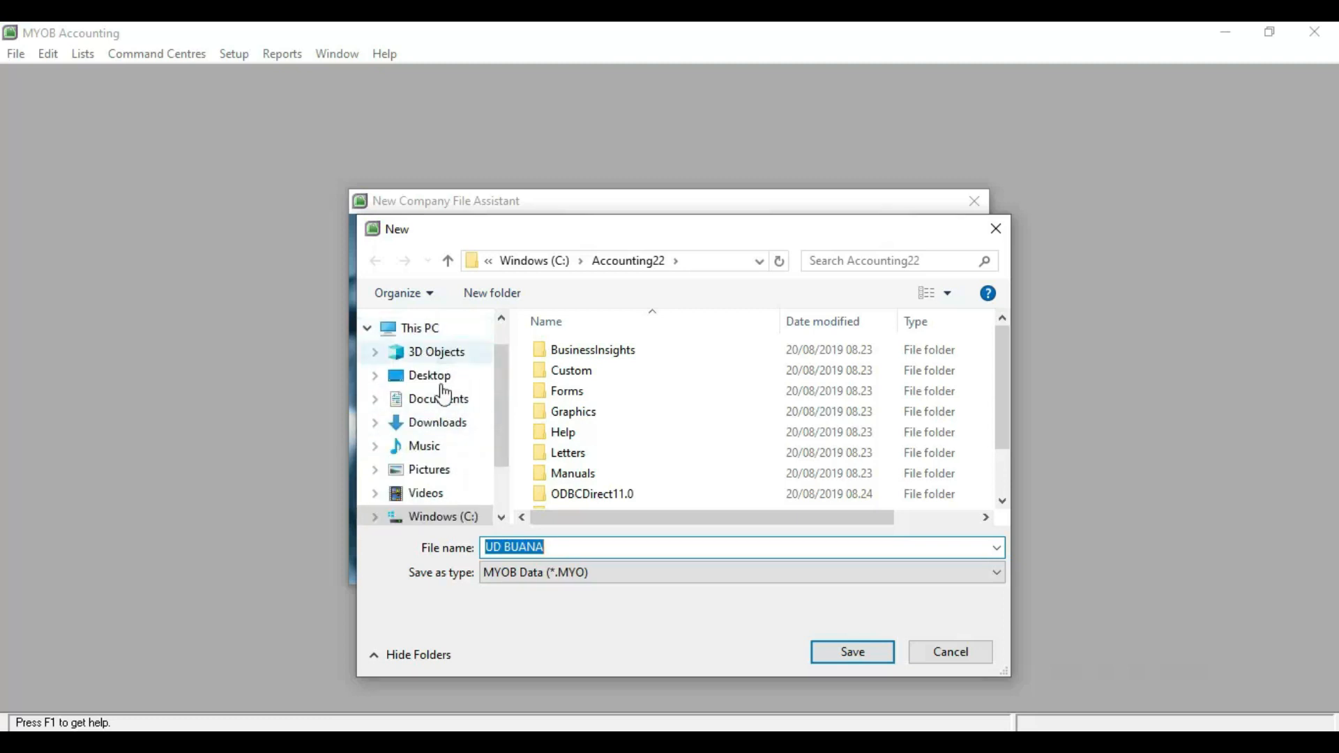
pyautogui.click(443, 406)
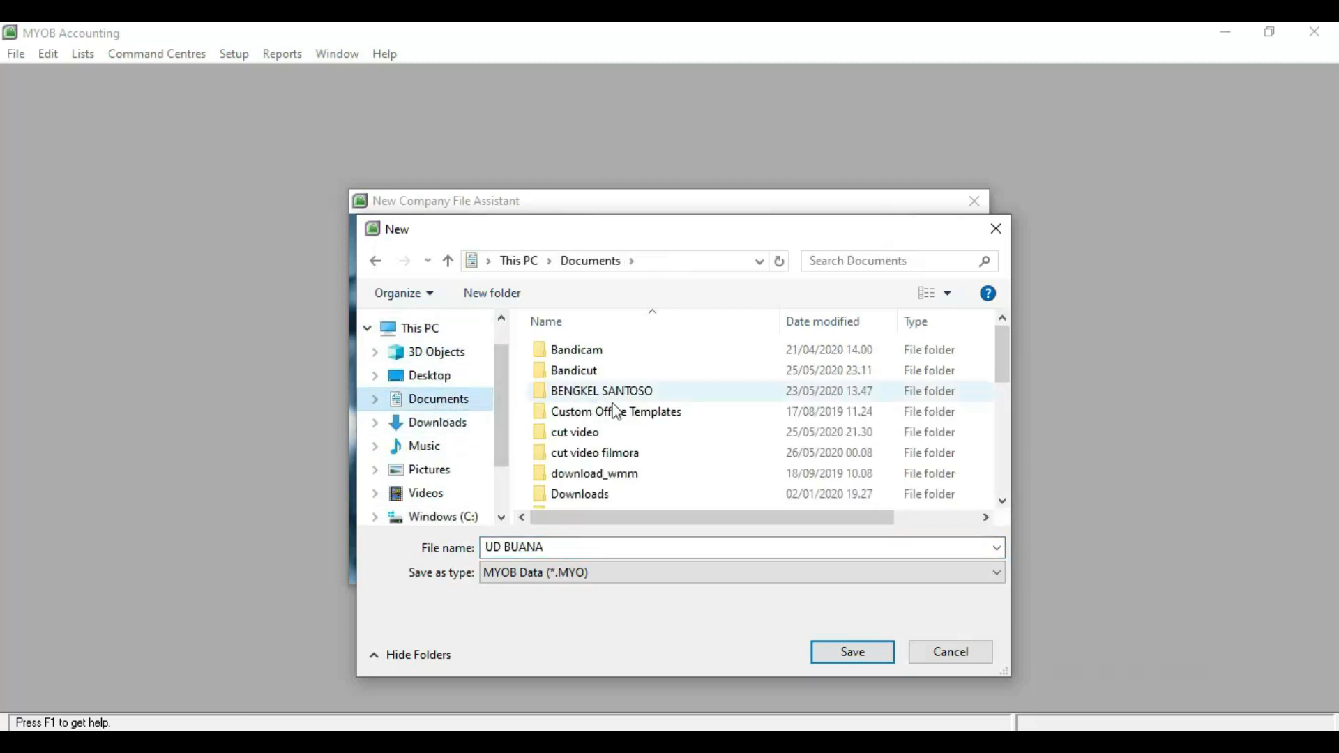
pyautogui.scroll(-4, 618, 415)
pyautogui.scroll(-2, 621, 417)
pyautogui.click(595, 376)
pyautogui.doubleClick(595, 377)
pyautogui.click(857, 660)
pyautogui.click(902, 563)
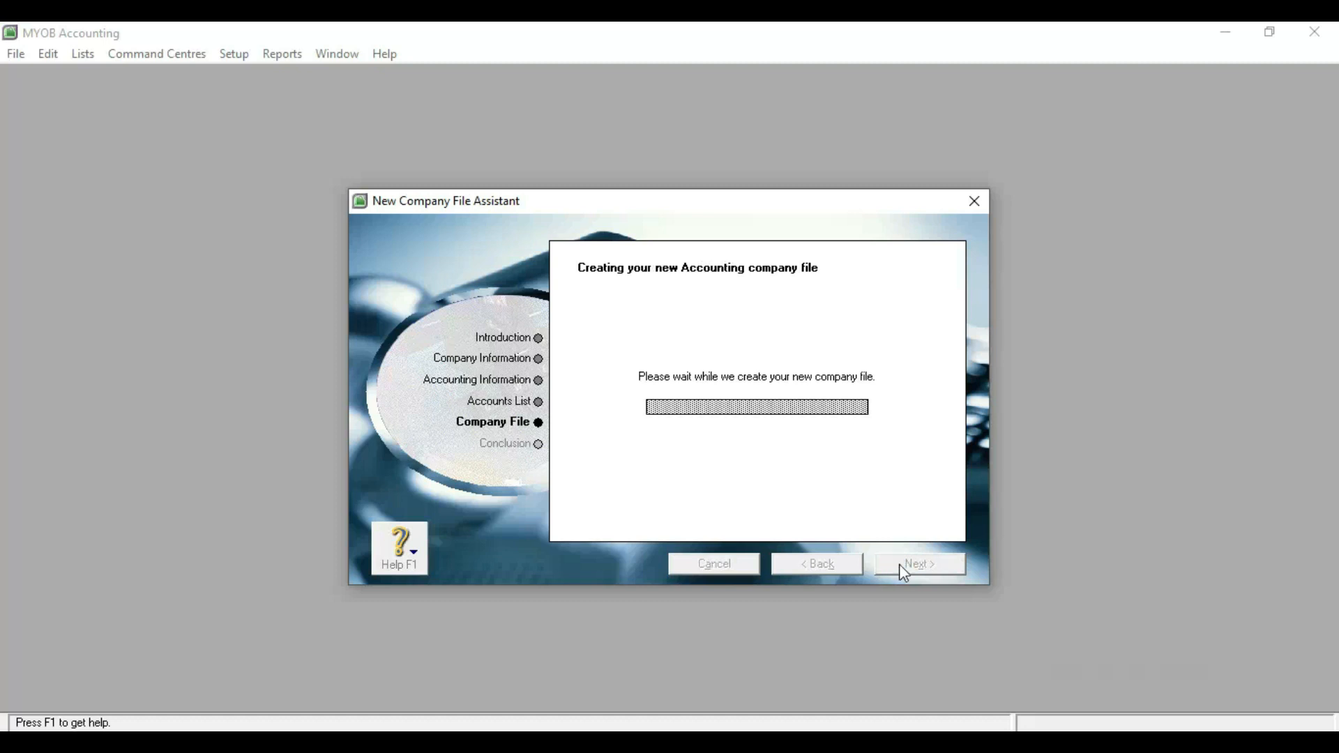
pyautogui.click(695, 454)
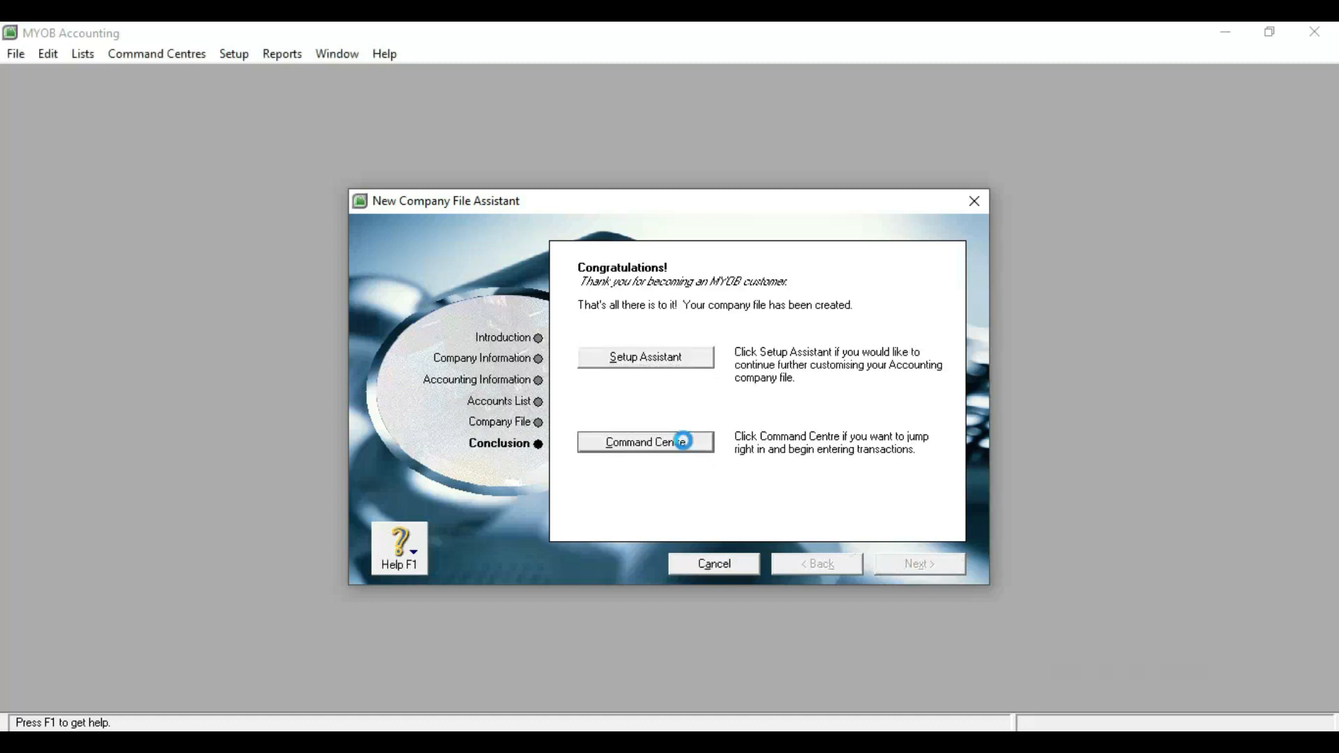
# Maximise the UD BUANA Command Centre and switch to the Accounts area.
pyautogui.click(624, 112)
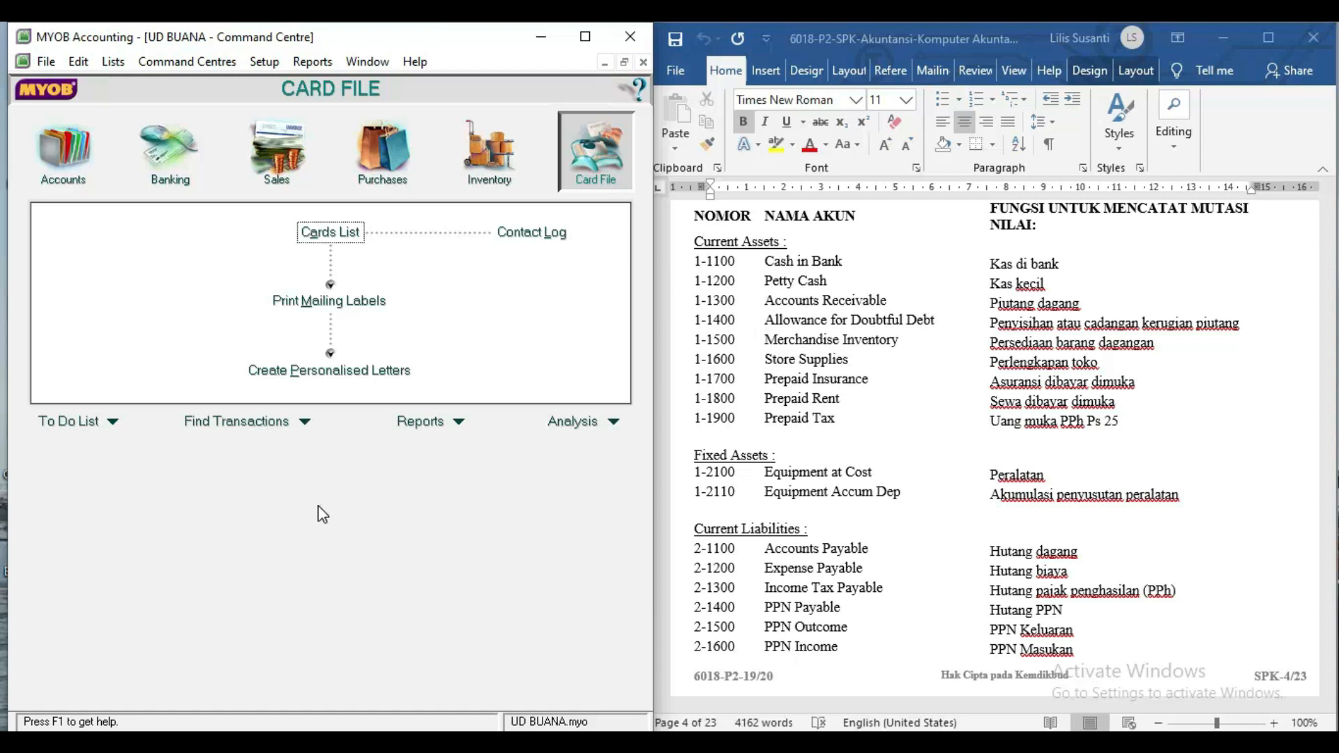
pyautogui.click(64, 152)
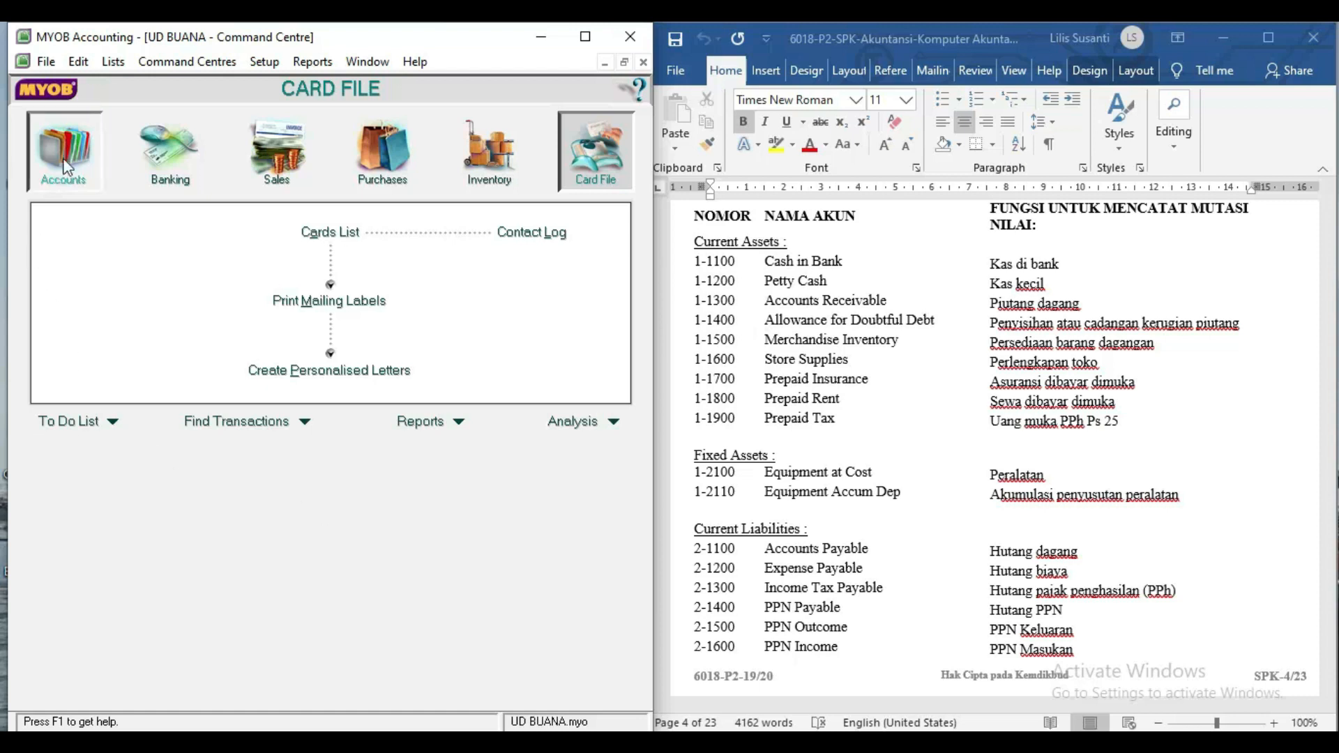
# Open the Accounts List and start an accounts import via File > Import Data.
pyautogui.click(305, 237)
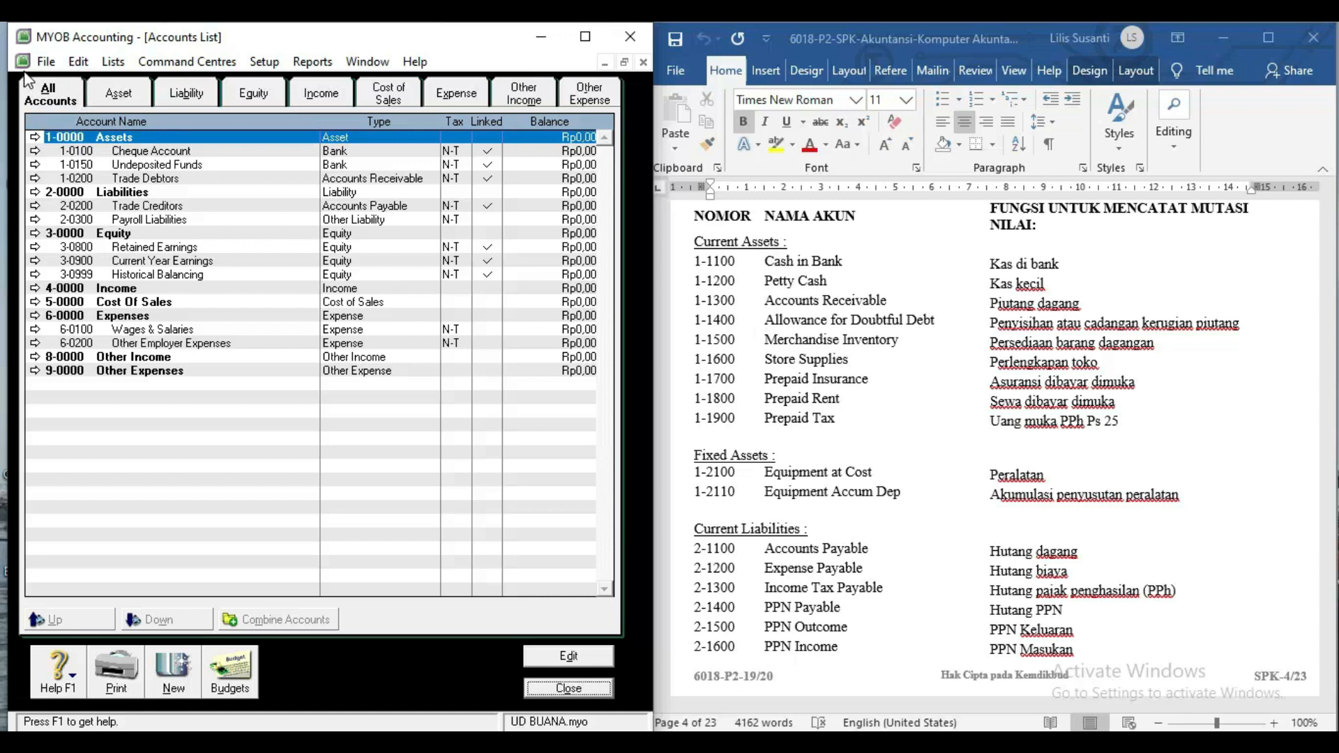
pyautogui.click(46, 62)
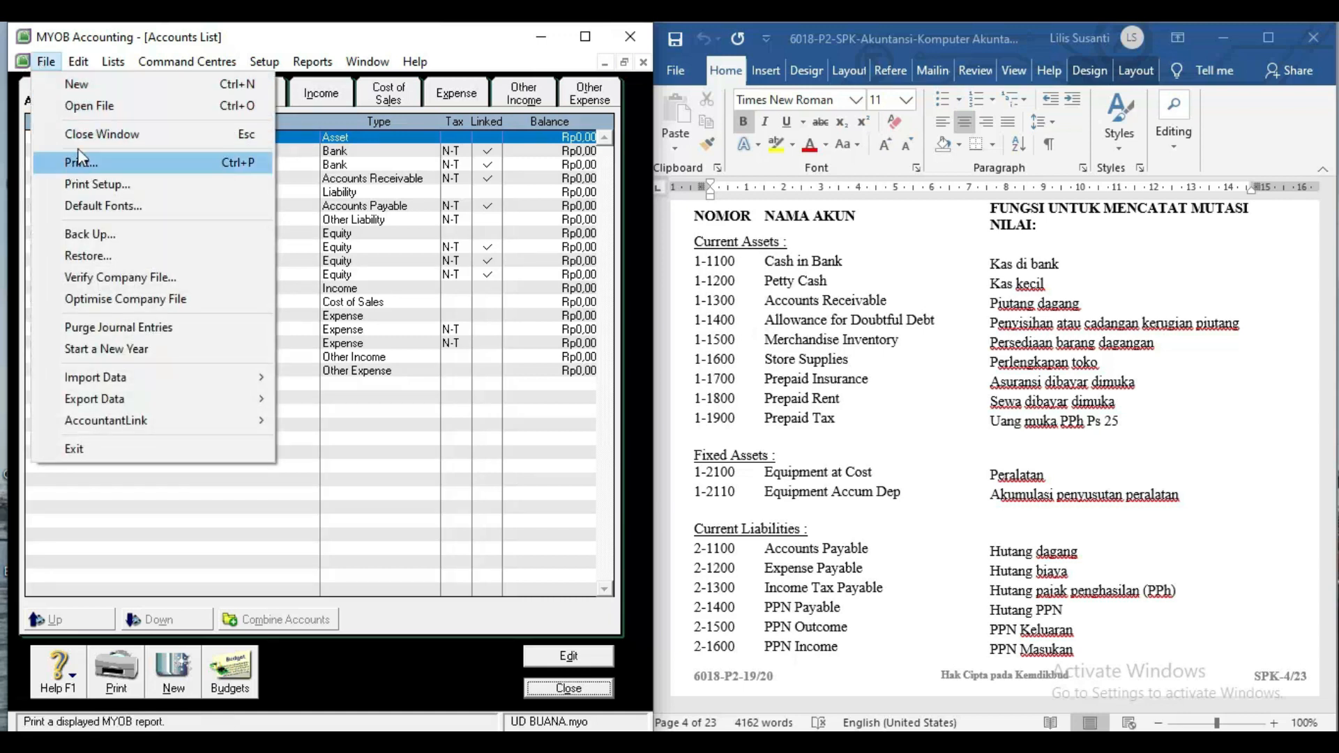
pyautogui.moveTo(246, 388)
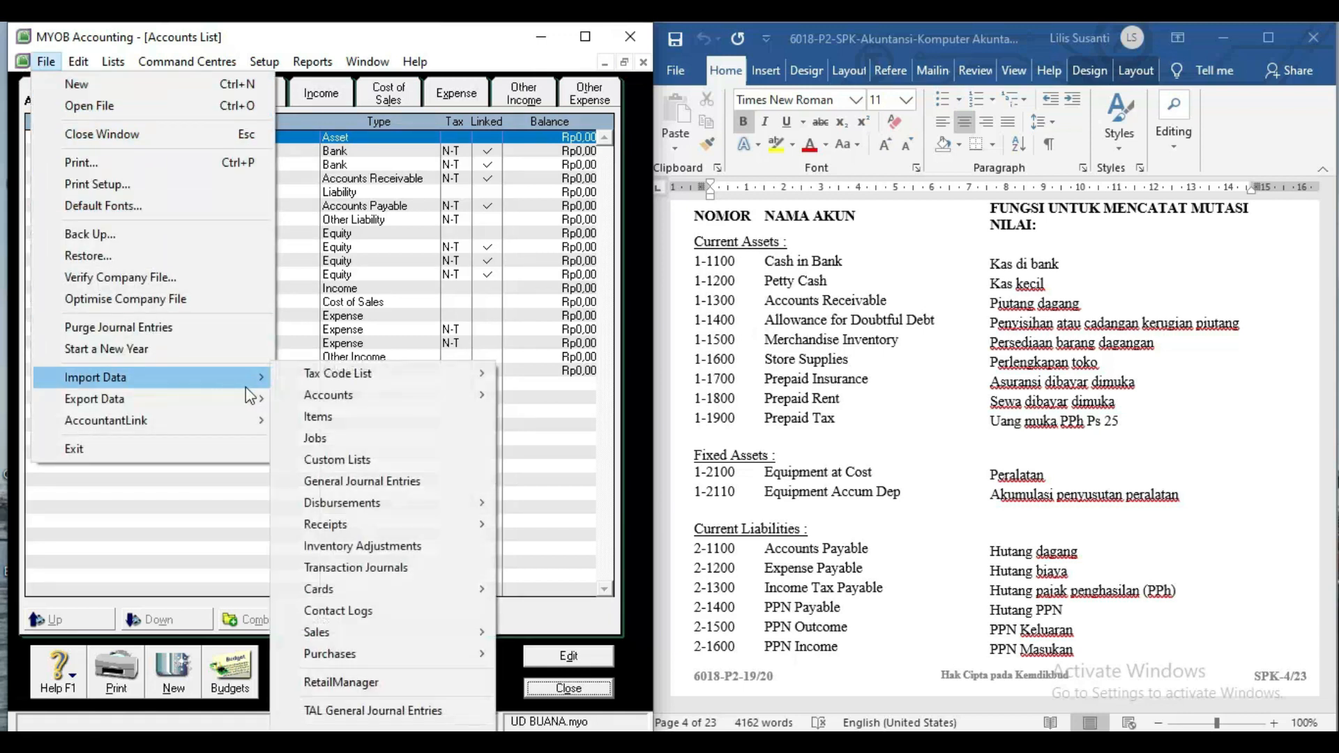
pyautogui.moveTo(391, 395)
pyautogui.click(530, 399)
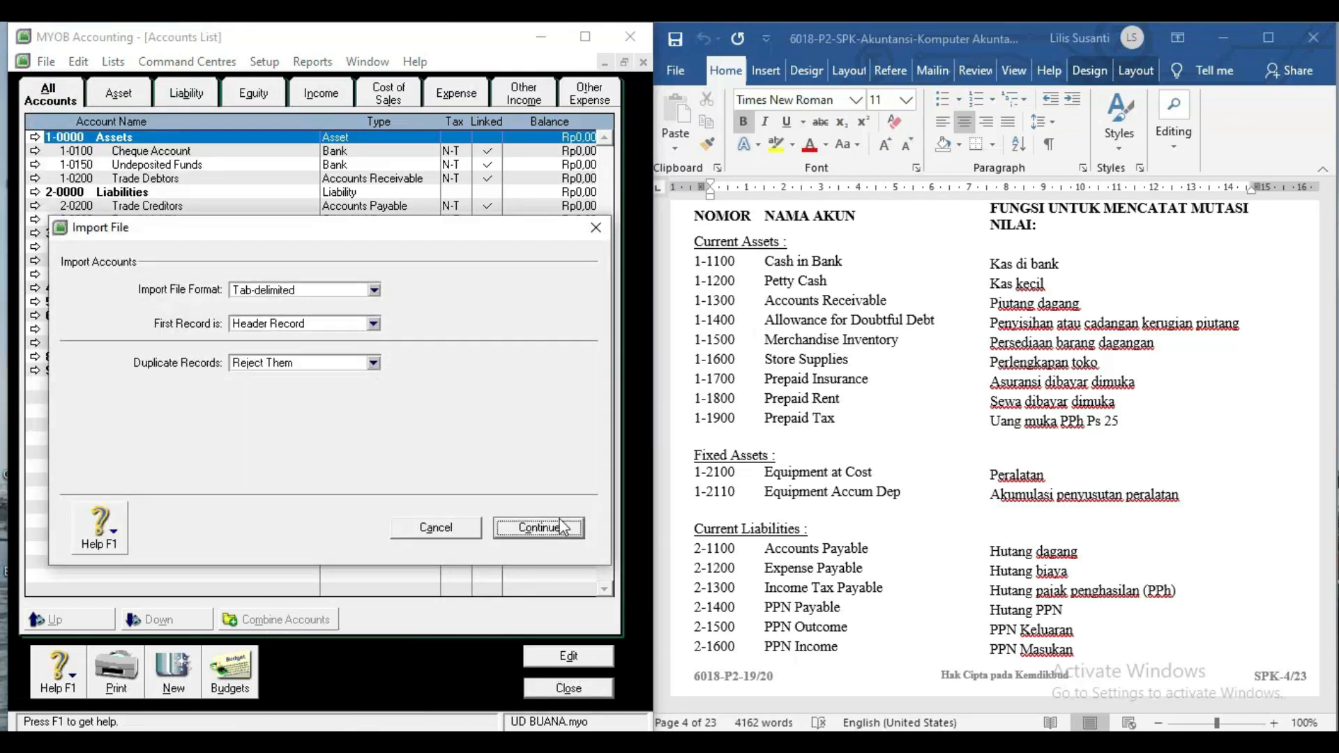
# Import ACCOUNTS.txt with all fields matched, adding 38 account records.
pyautogui.click(540, 528)
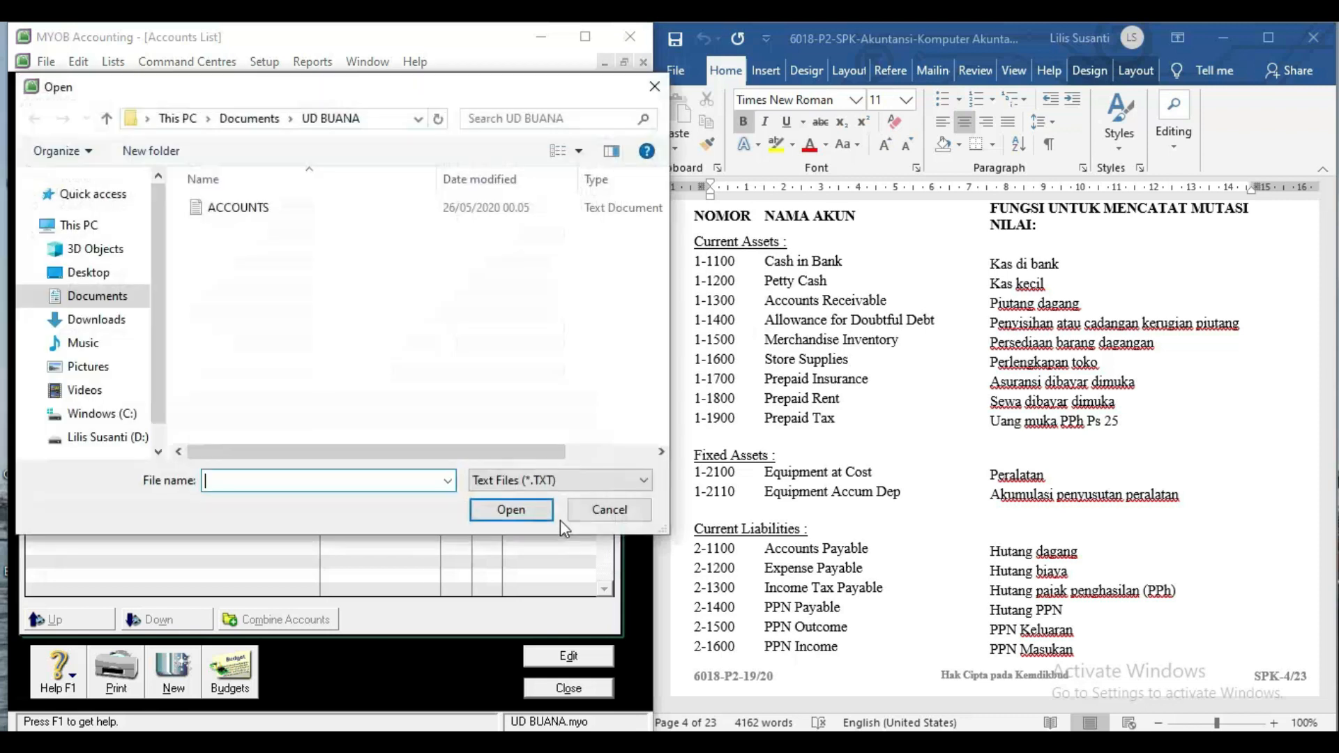
pyautogui.doubleClick(266, 212)
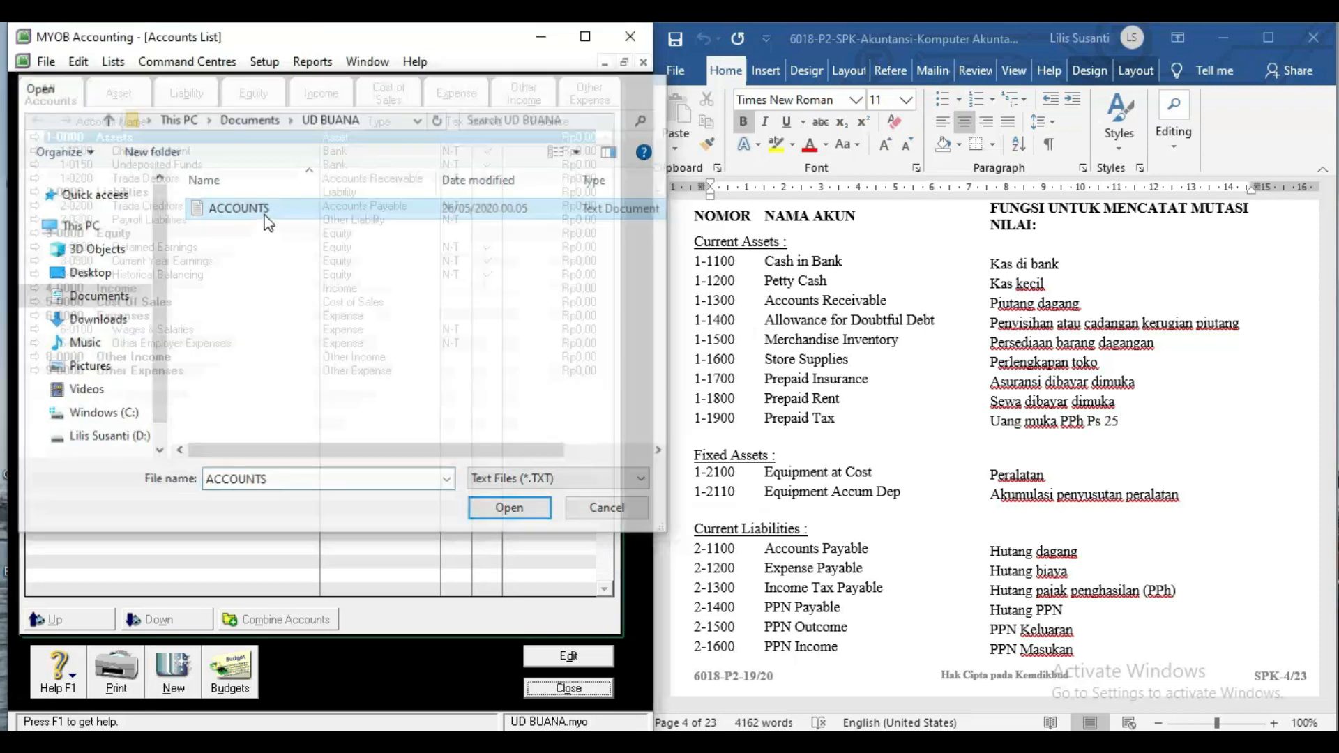
pyautogui.click(440, 523)
pyautogui.click(539, 517)
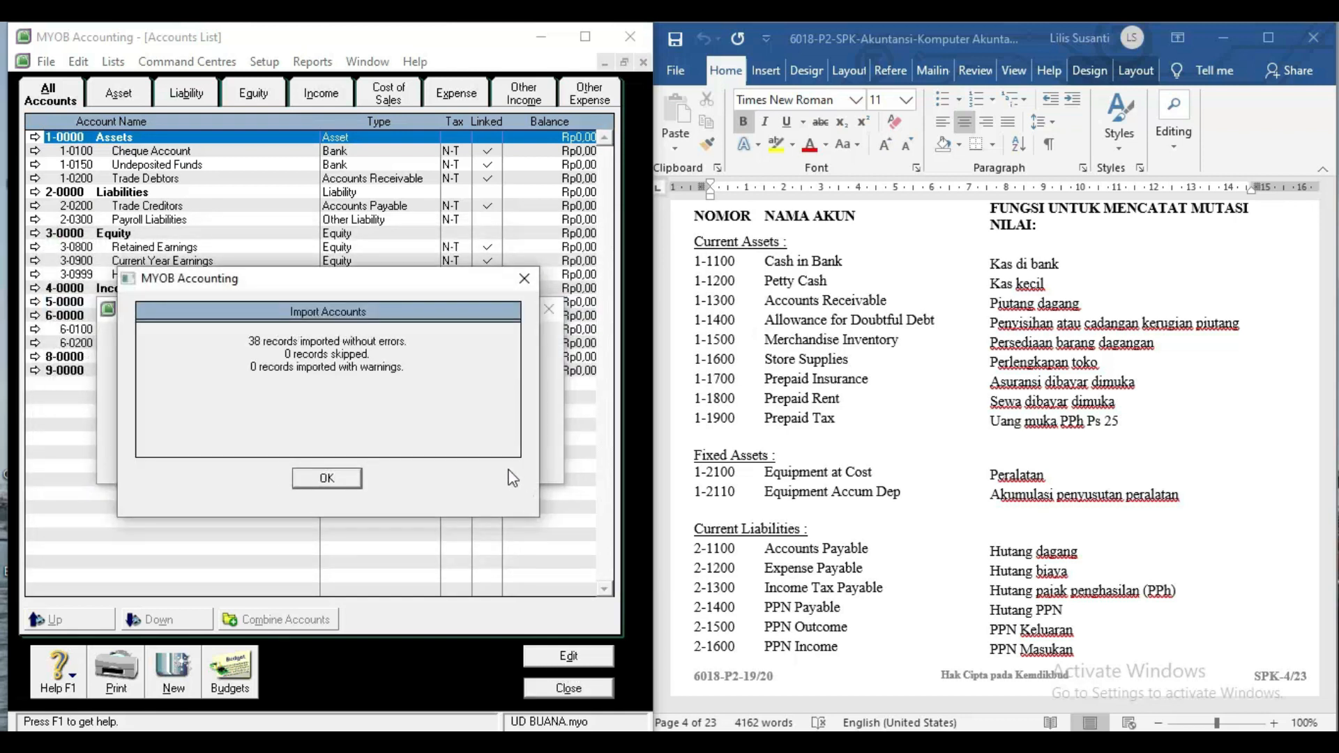
pyautogui.click(338, 480)
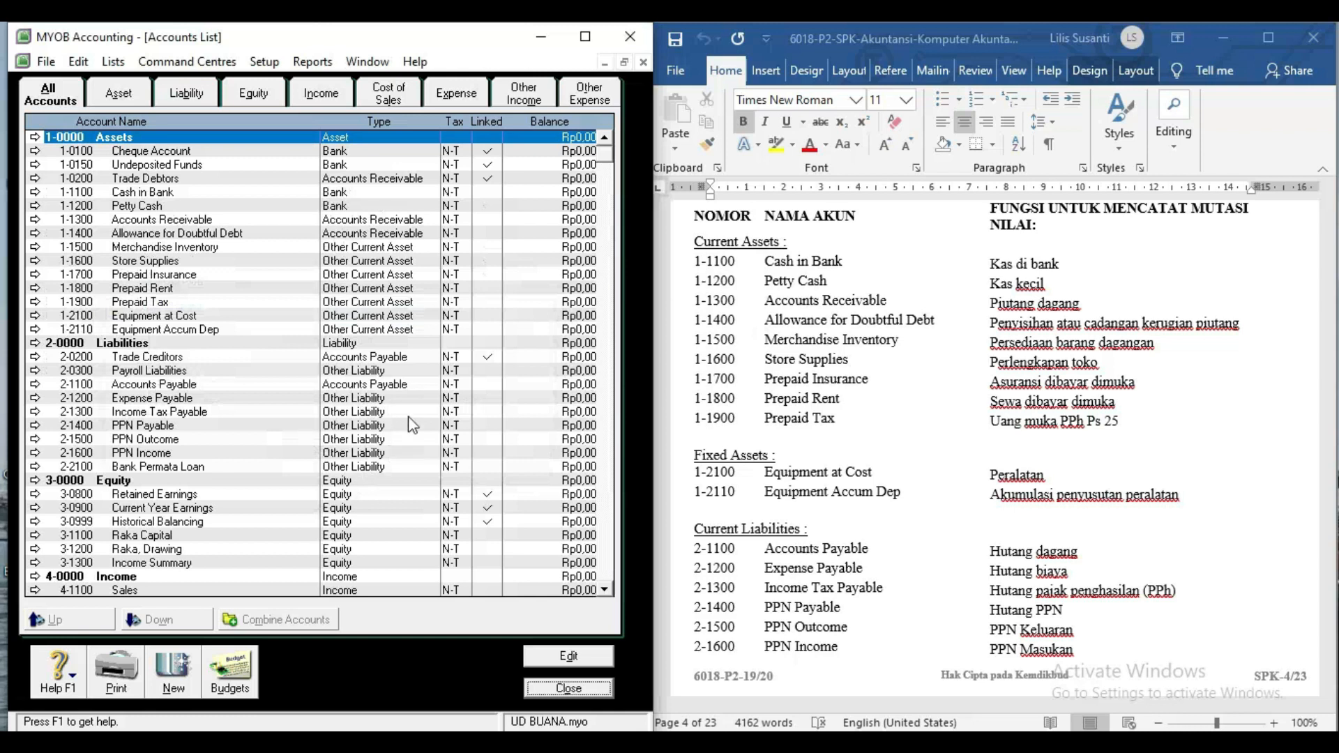
pyautogui.click(408, 371)
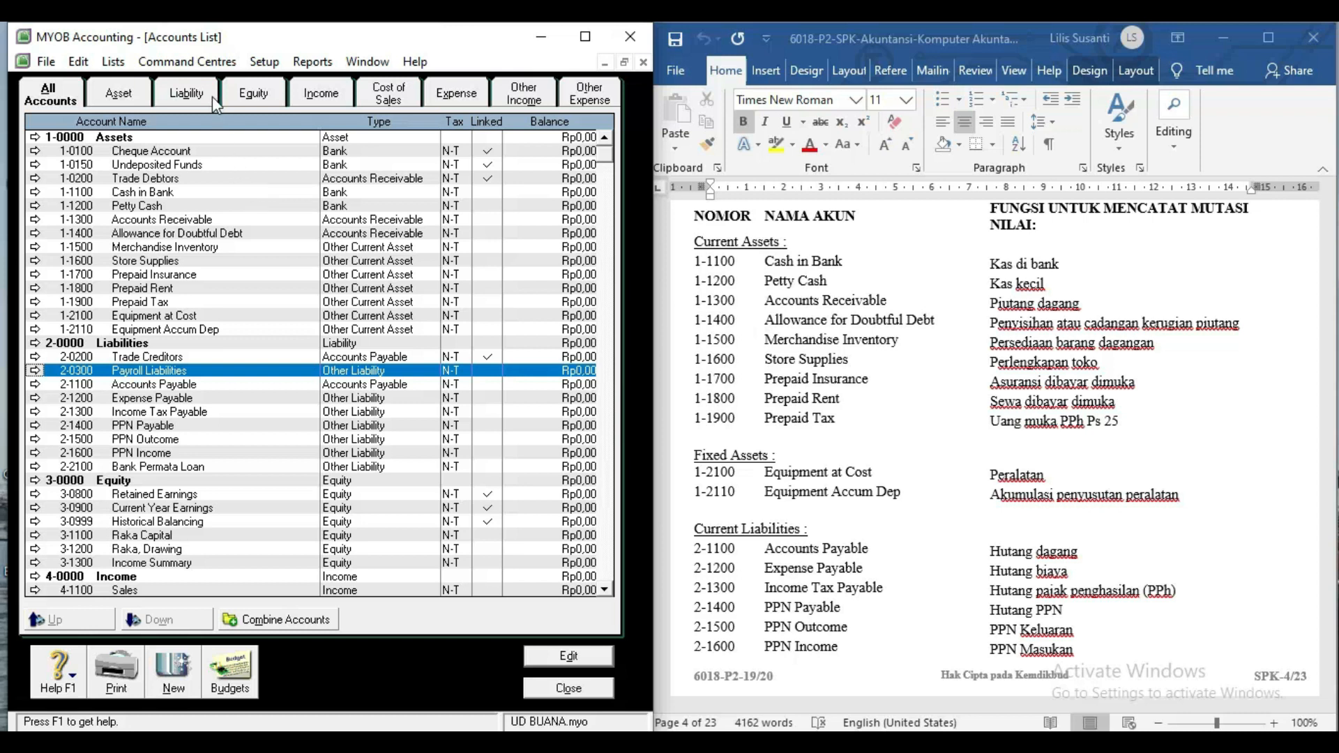
# Set 1-1100 Cash in Bank as the Accounts & Banking linked account for undeposited funds.
pyautogui.click(264, 63)
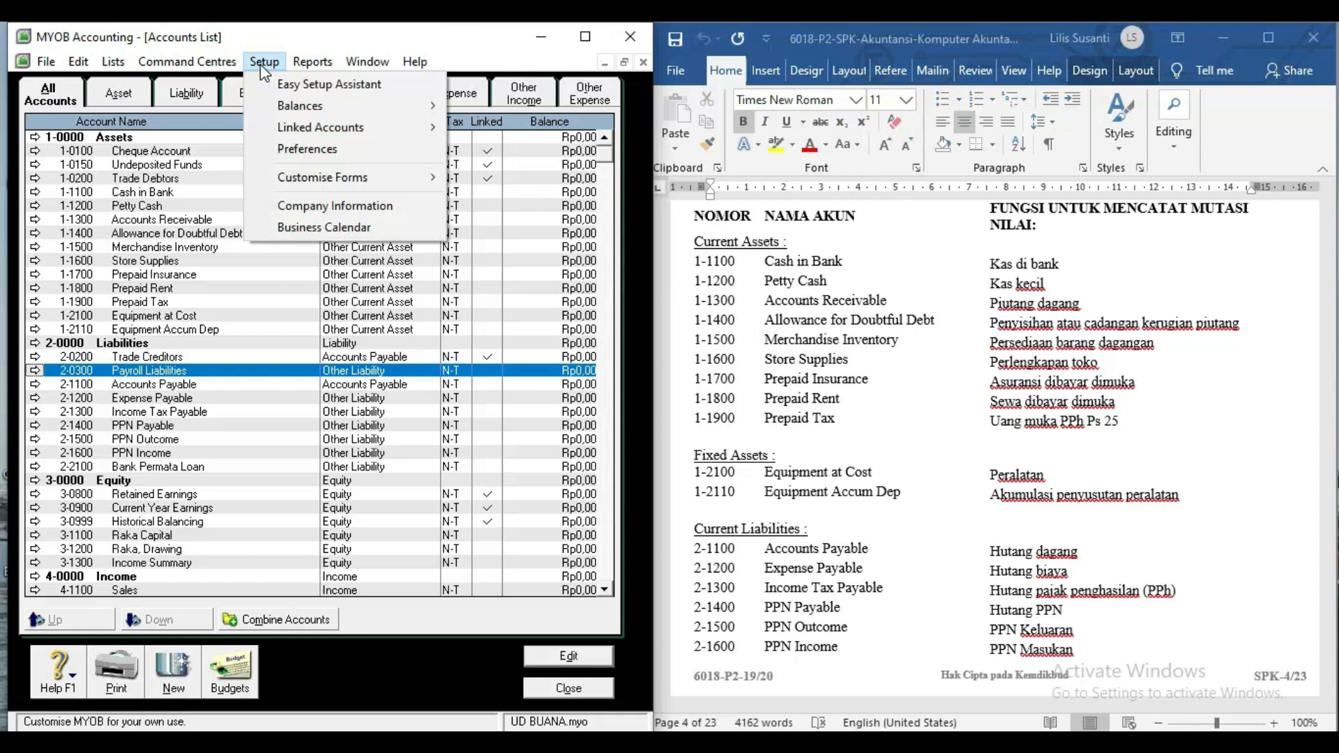
pyautogui.moveTo(430, 134)
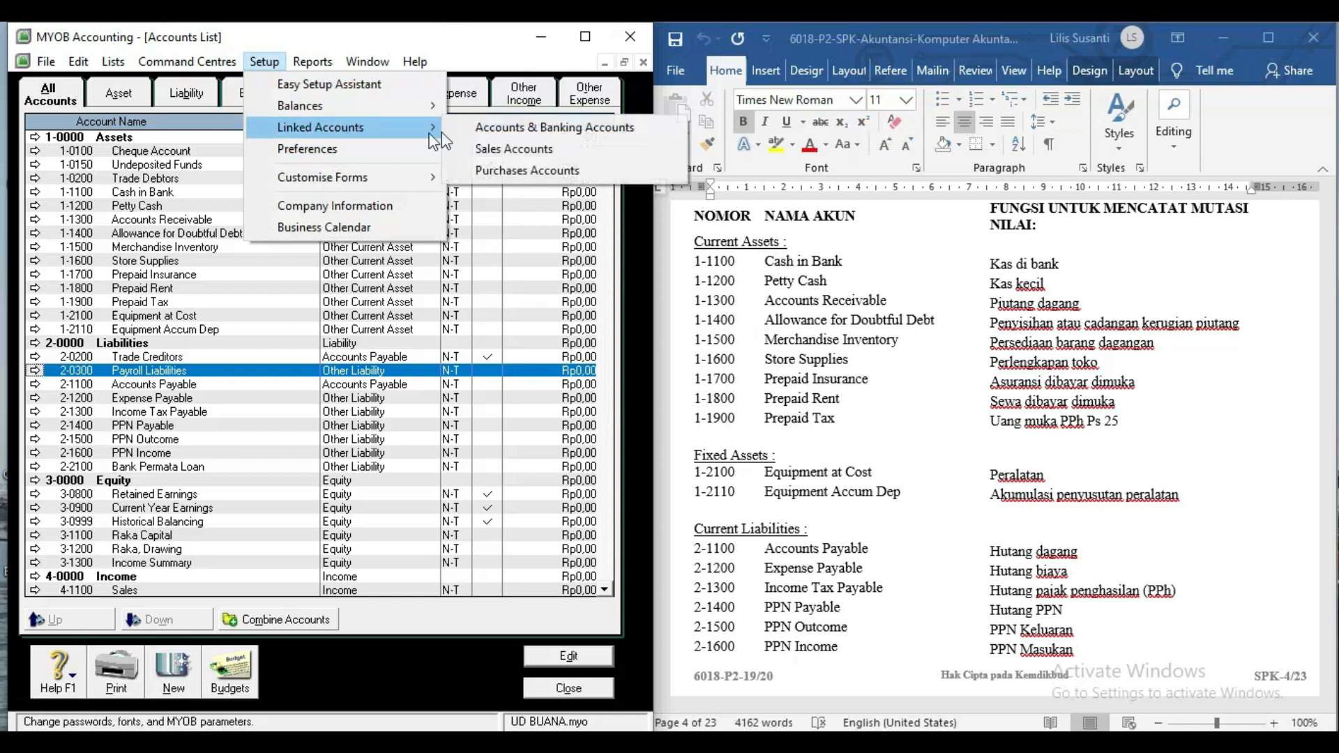
pyautogui.click(476, 130)
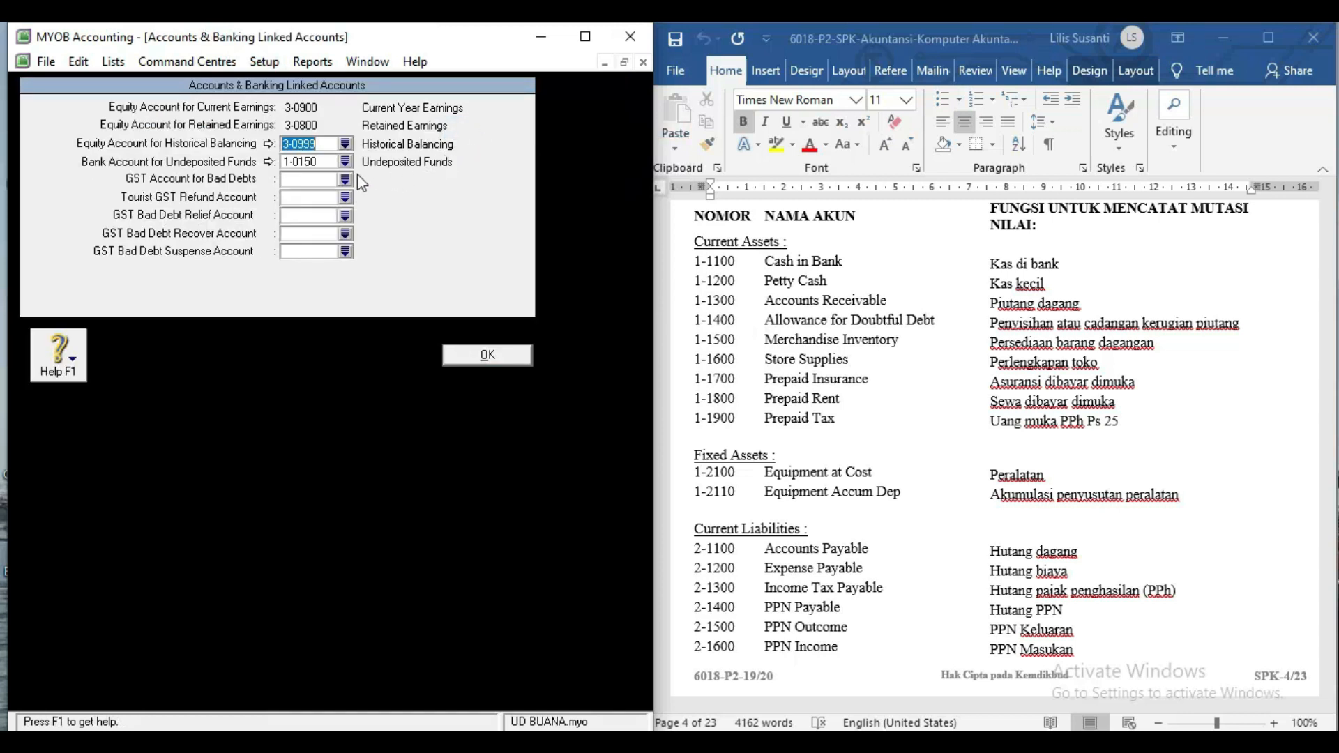
pyautogui.click(343, 163)
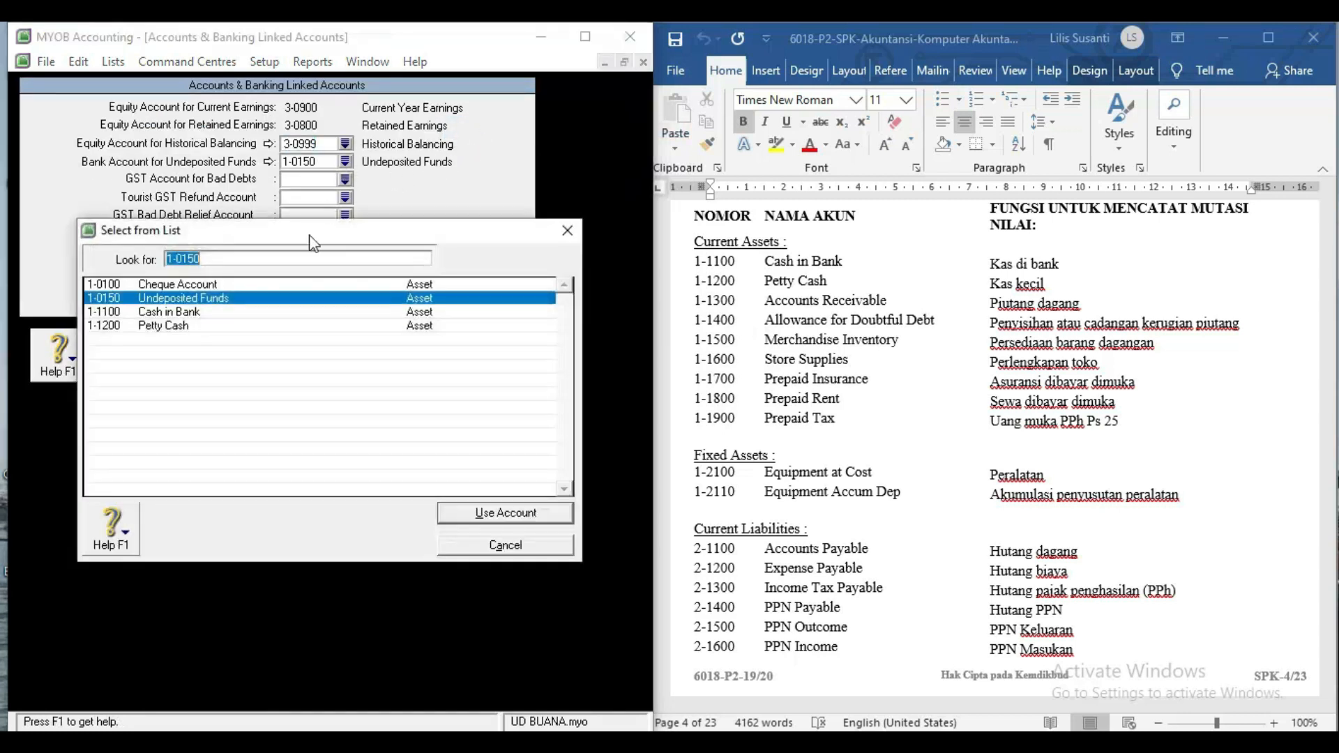
pyautogui.doubleClick(237, 318)
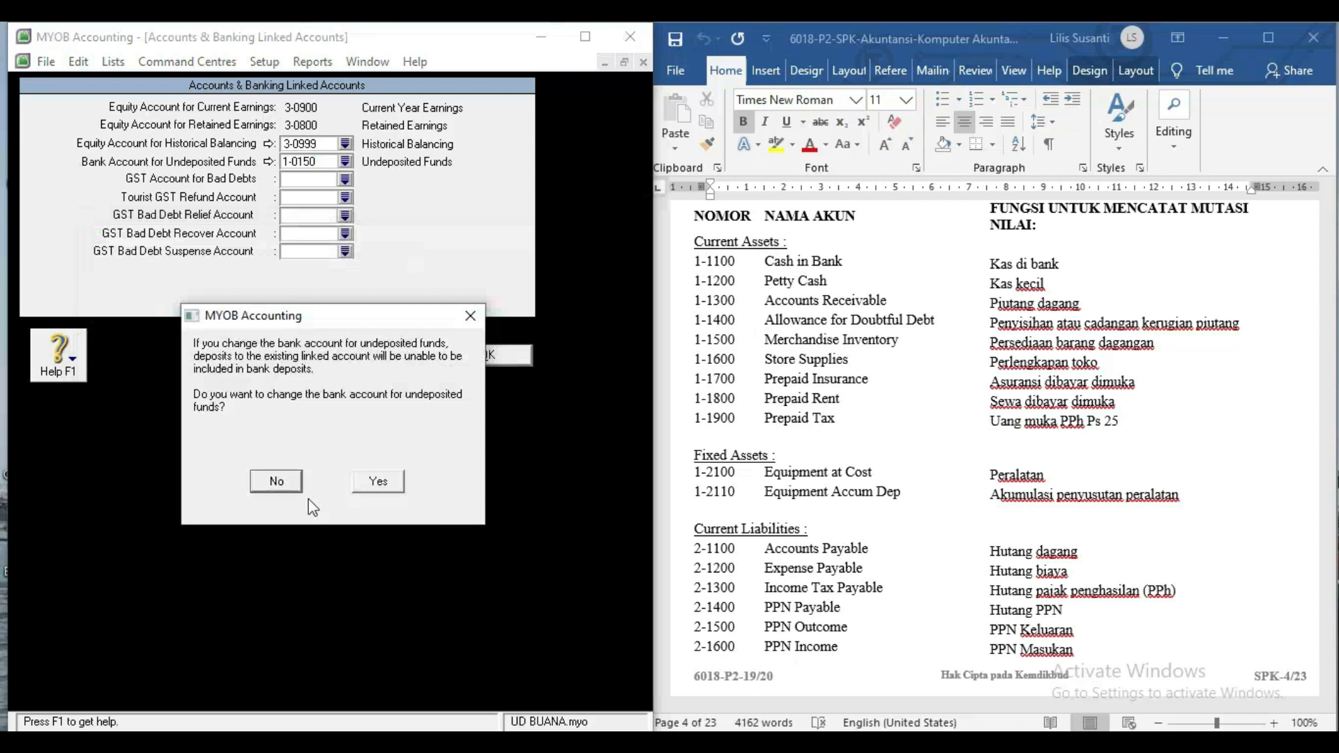
pyautogui.click(378, 482)
pyautogui.click(468, 369)
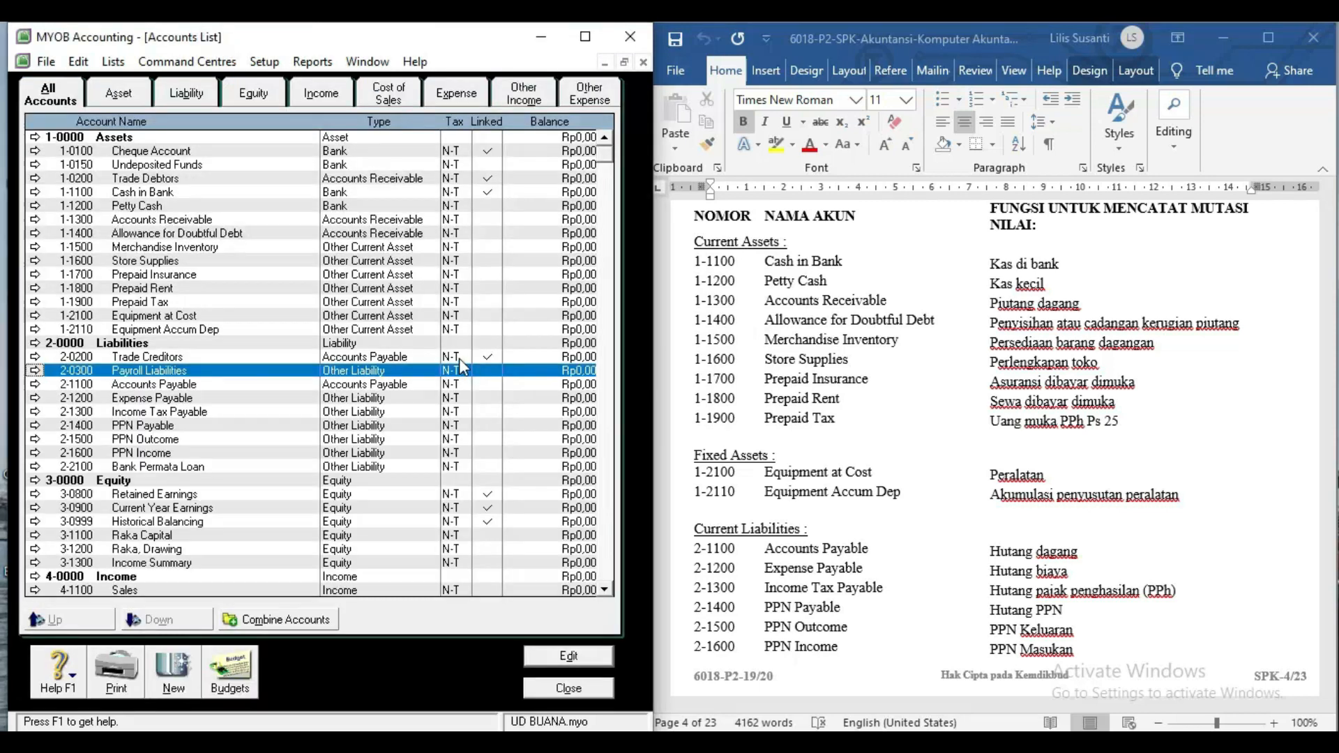
pyautogui.click(265, 61)
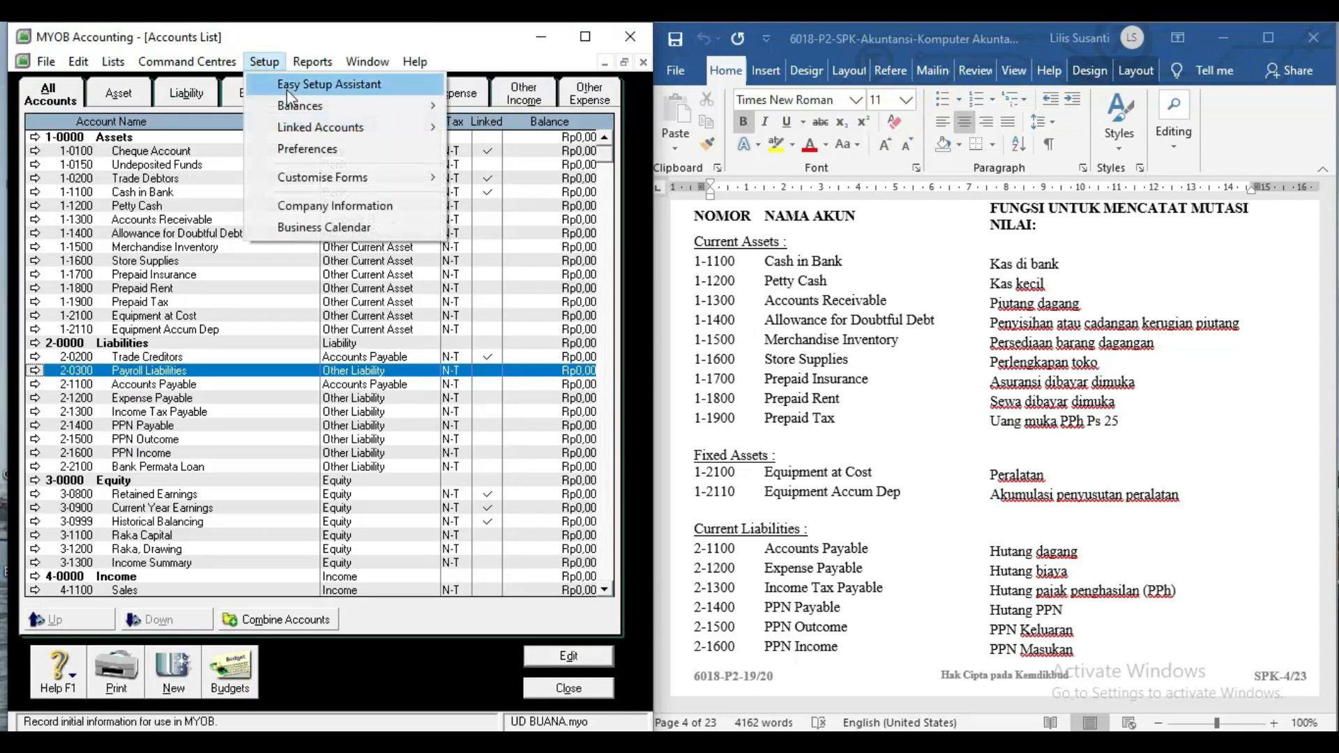
# In Sales linked accounts, choose 1-1300 Accounts Receivable for receivables and 1-1100 Cash in Bank for receipts.
pyautogui.moveTo(431, 132)
pyautogui.click(502, 149)
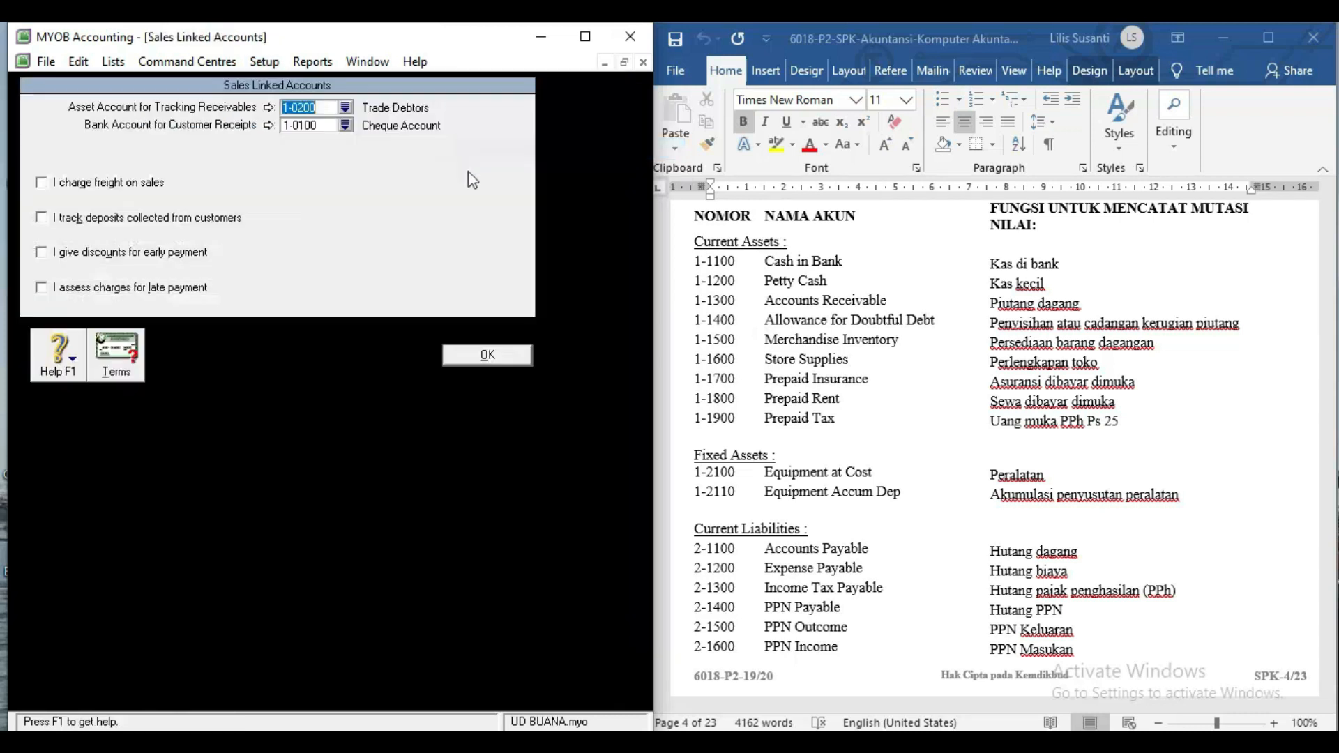
pyautogui.click(345, 108)
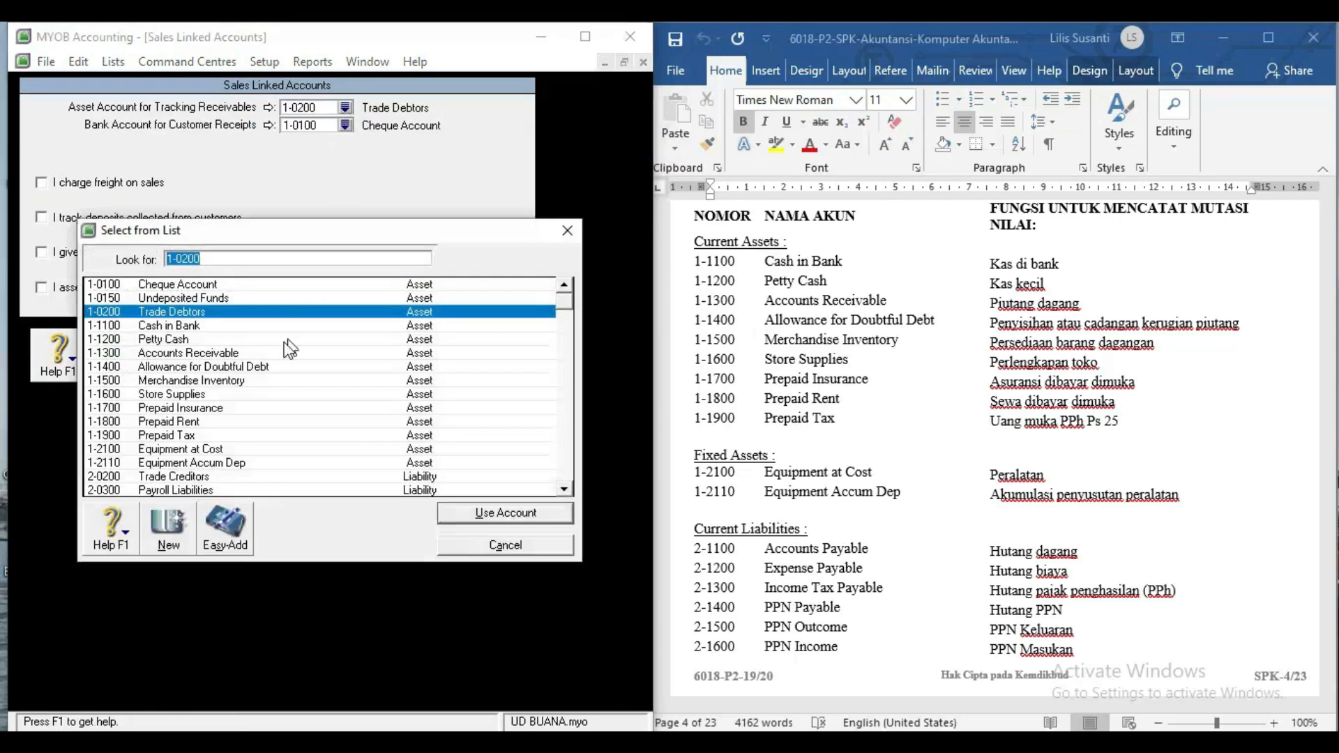
pyautogui.doubleClick(219, 354)
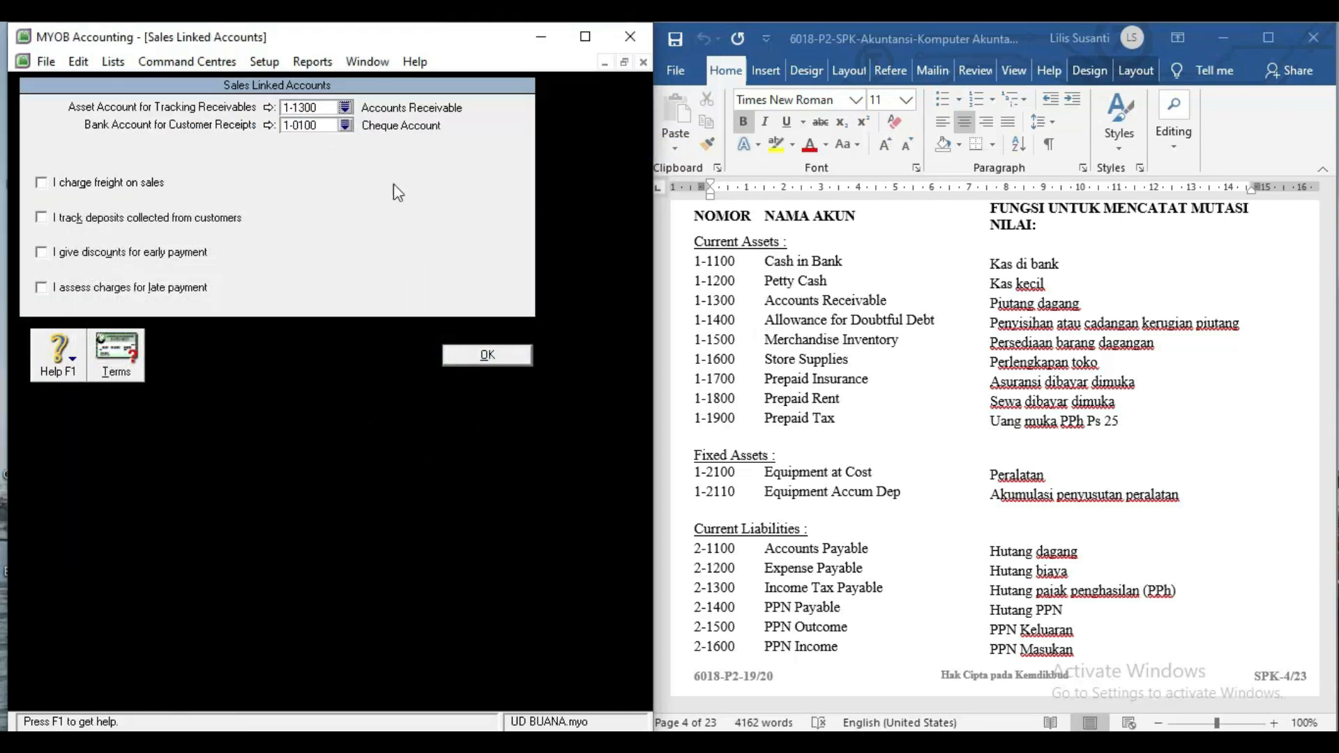
pyautogui.click(345, 126)
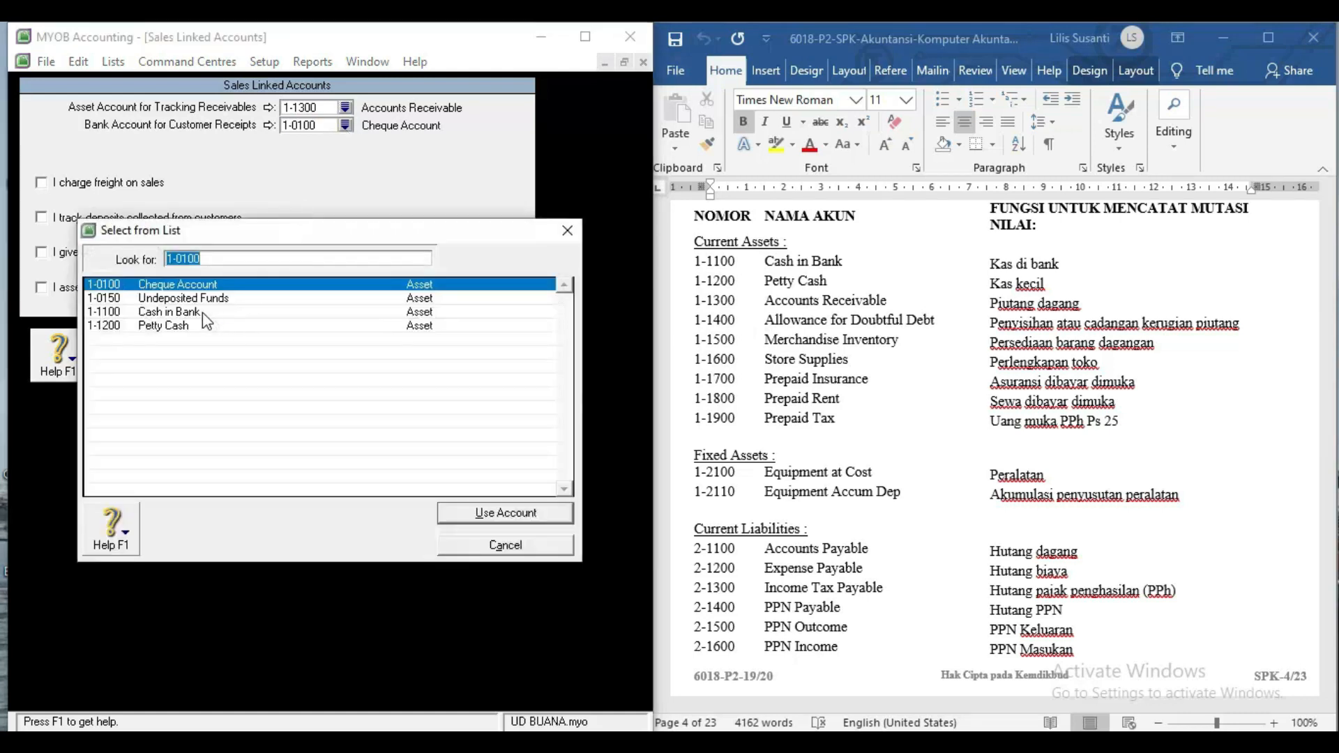
pyautogui.doubleClick(202, 313)
pyautogui.click(449, 354)
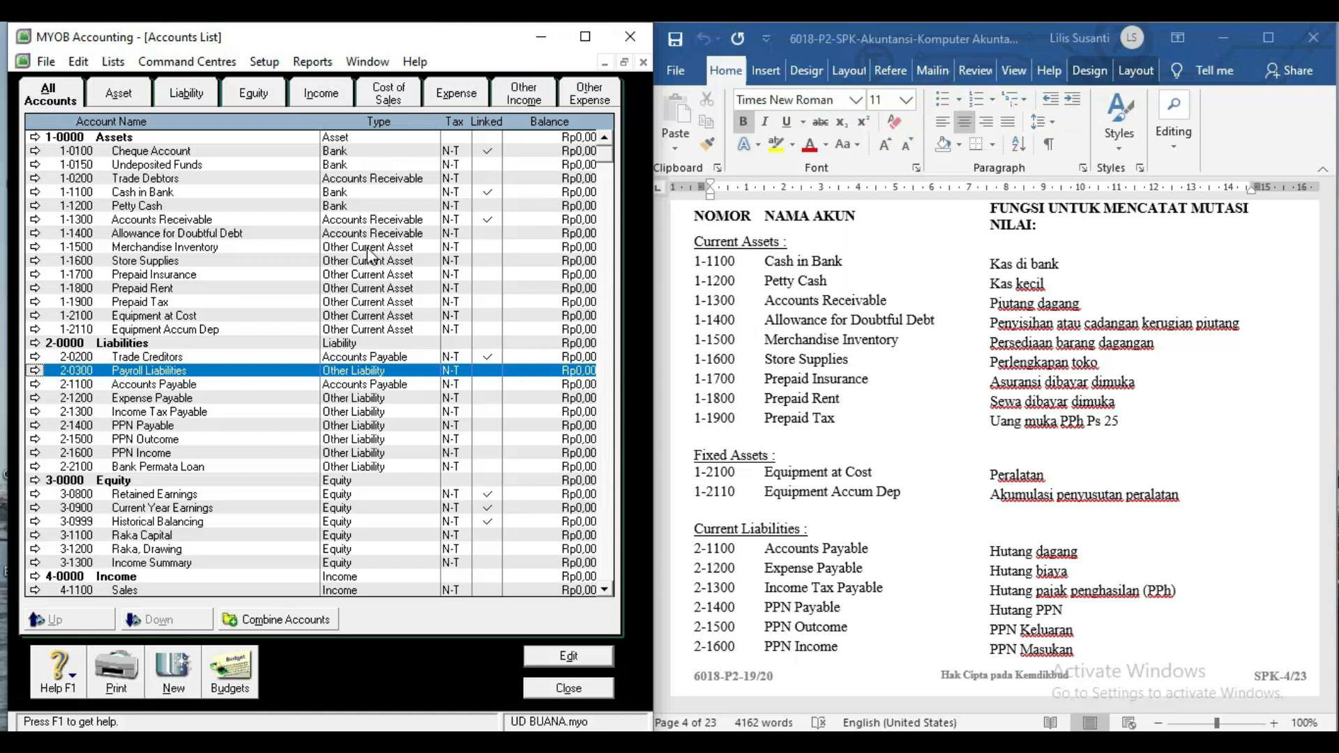
# In Purchases linked accounts, choose 2-1100 Accounts Payable for payables and 1-1100 Cash in Bank for paying bills.
pyautogui.click(357, 183)
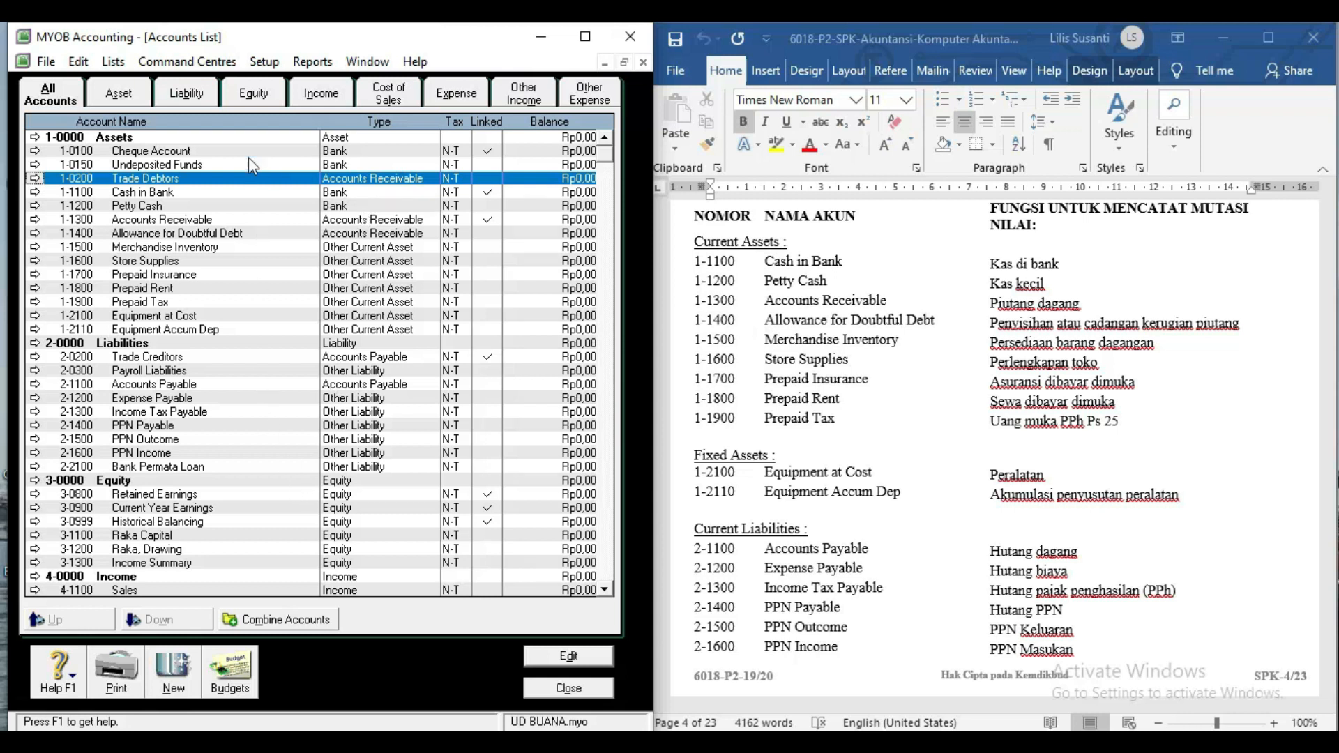
pyautogui.click(260, 64)
pyautogui.moveTo(412, 108)
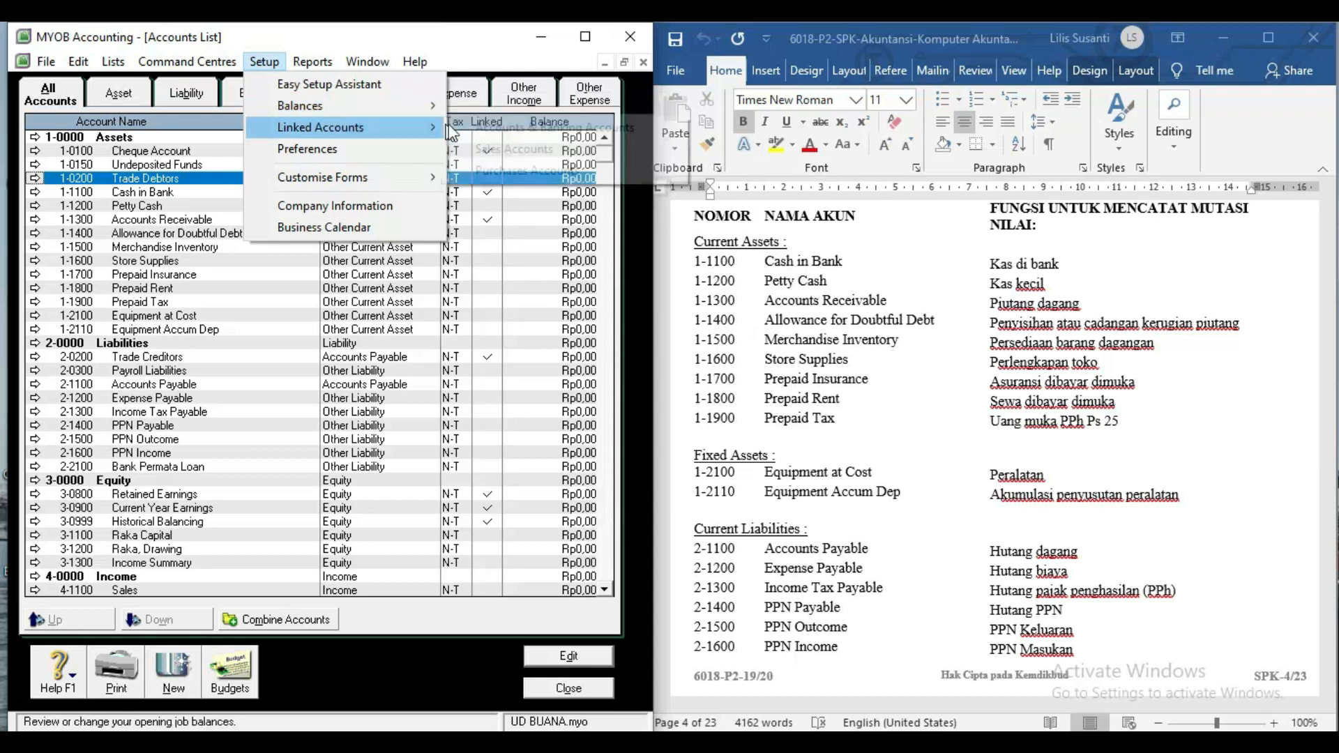
pyautogui.click(491, 172)
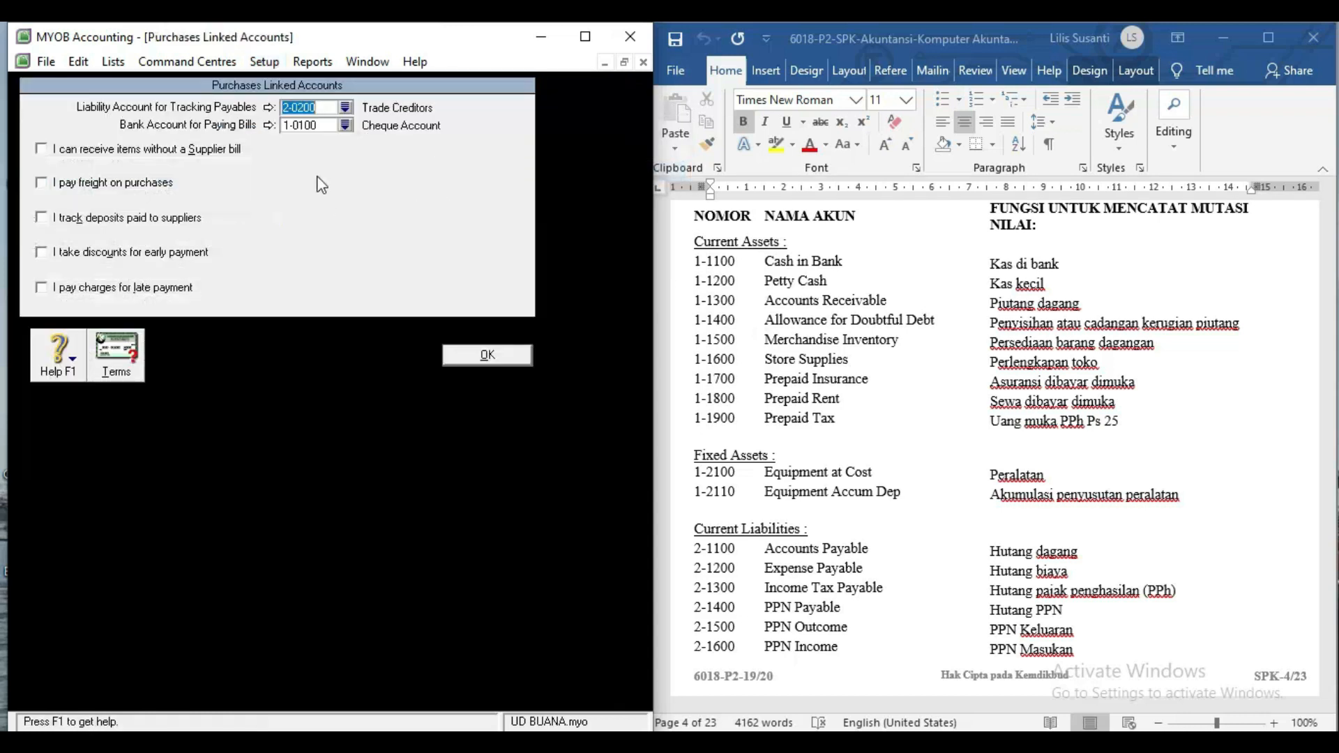
pyautogui.click(346, 107)
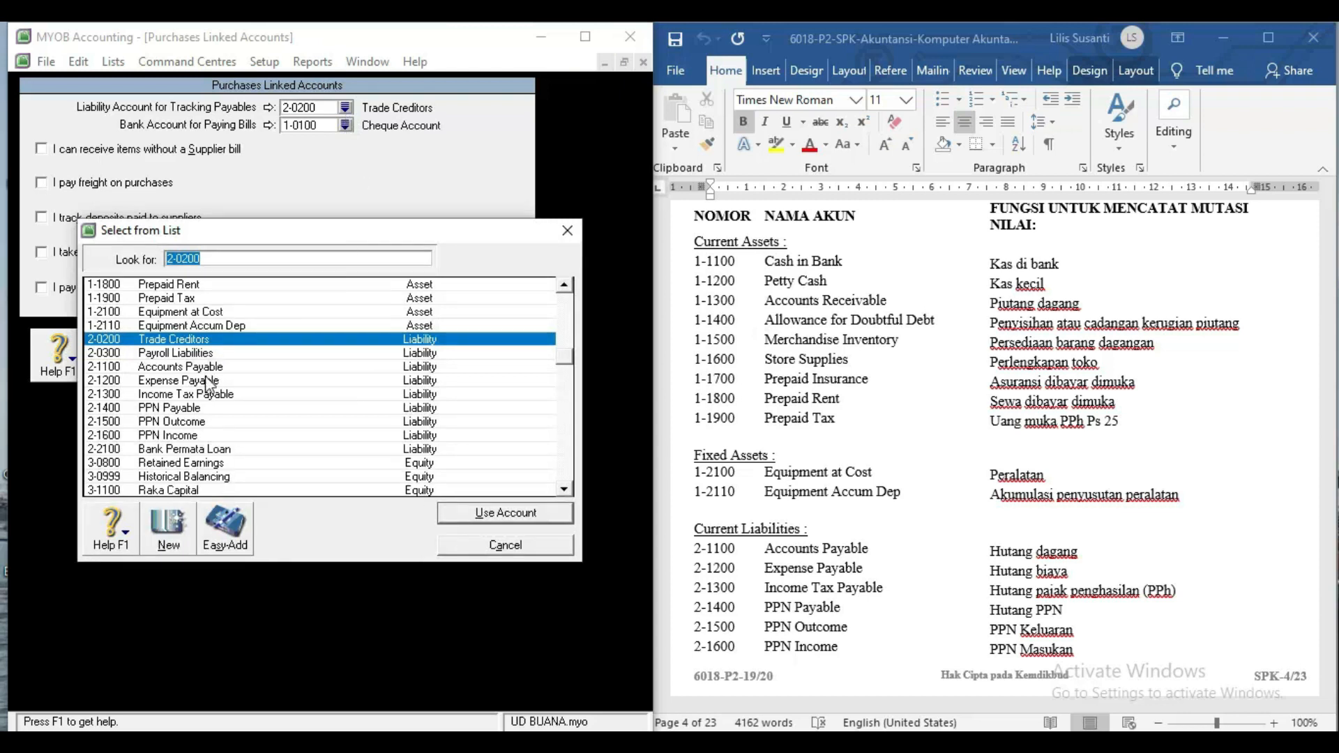
pyautogui.click(204, 368)
pyautogui.doubleClick(204, 369)
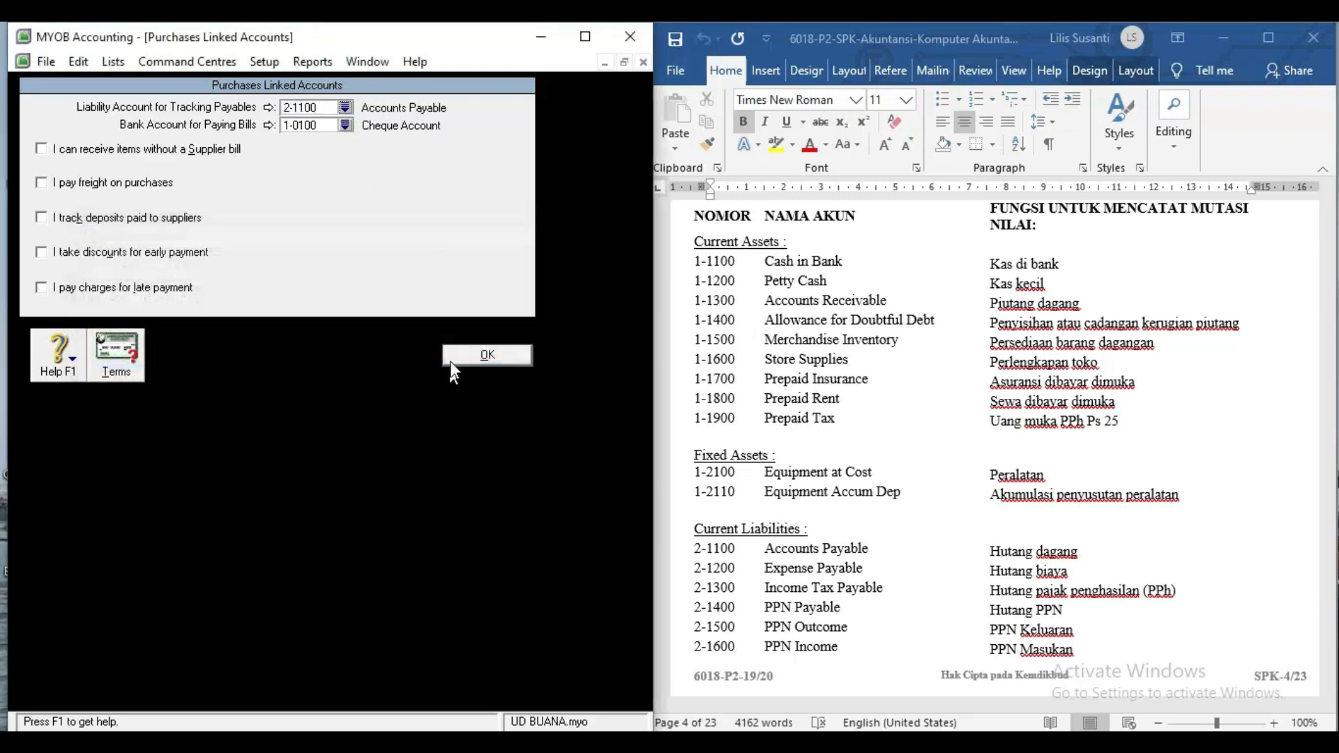
pyautogui.click(345, 126)
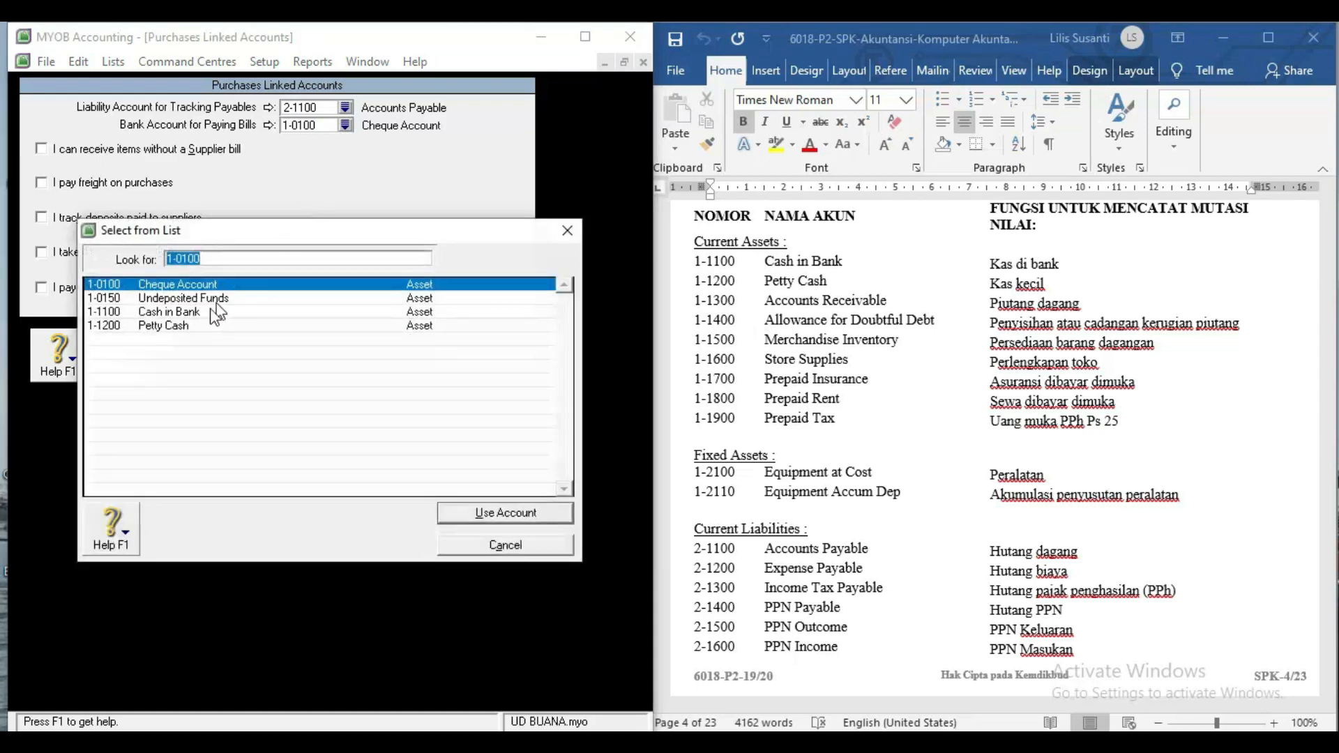
pyautogui.doubleClick(178, 311)
pyautogui.click(478, 361)
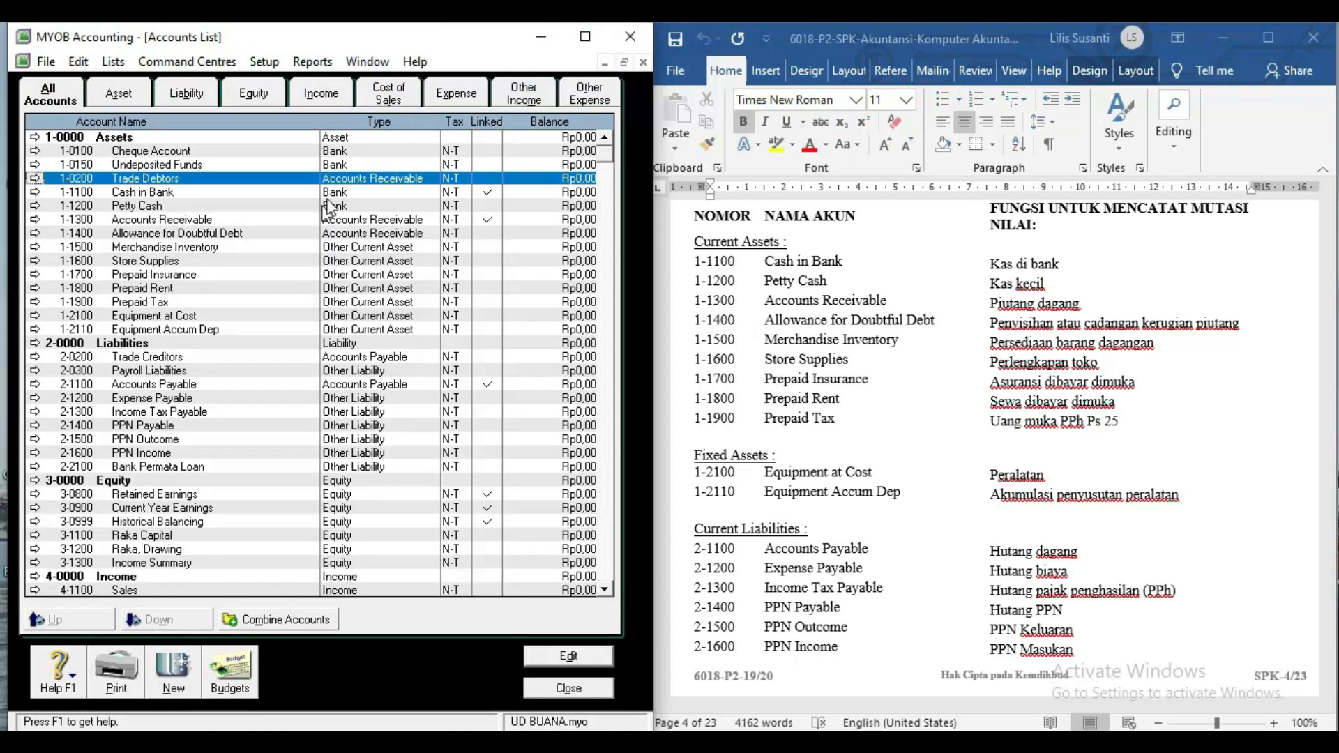
pyautogui.press('Up')
pyautogui.press('Up')
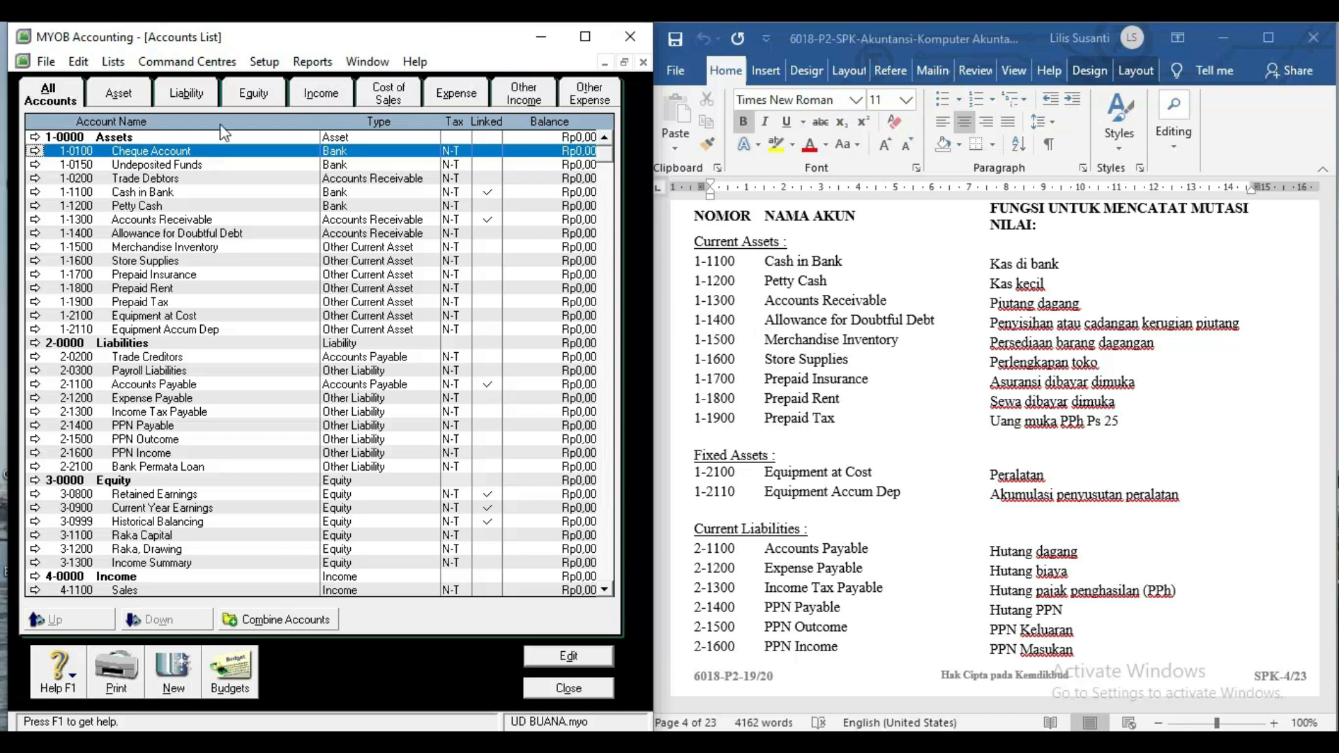
pyautogui.click(254, 66)
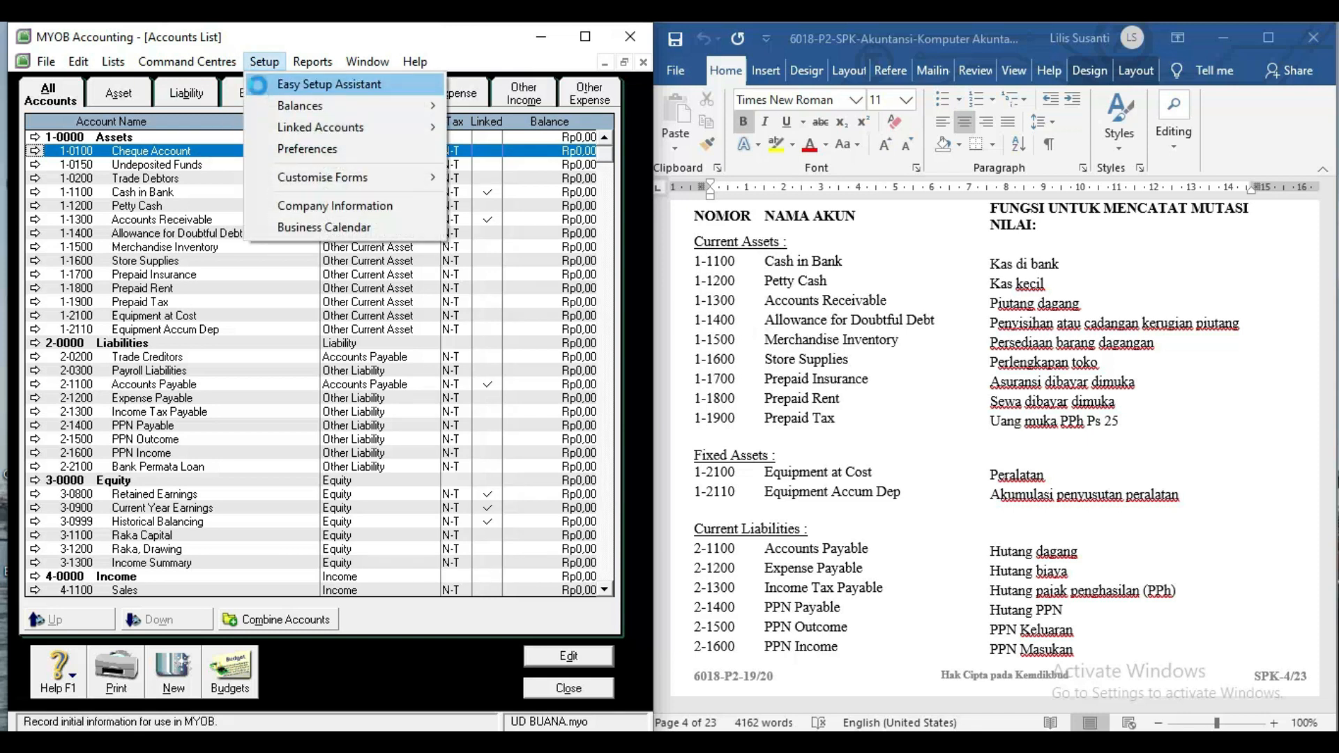
# In the Easy Setup Assistant accounts list, delete 1-0100 Cheque Account, 1-0150 Undeposited Funds and 1-0200 Trade Debtors.
pyautogui.click(256, 81)
pyautogui.click(173, 255)
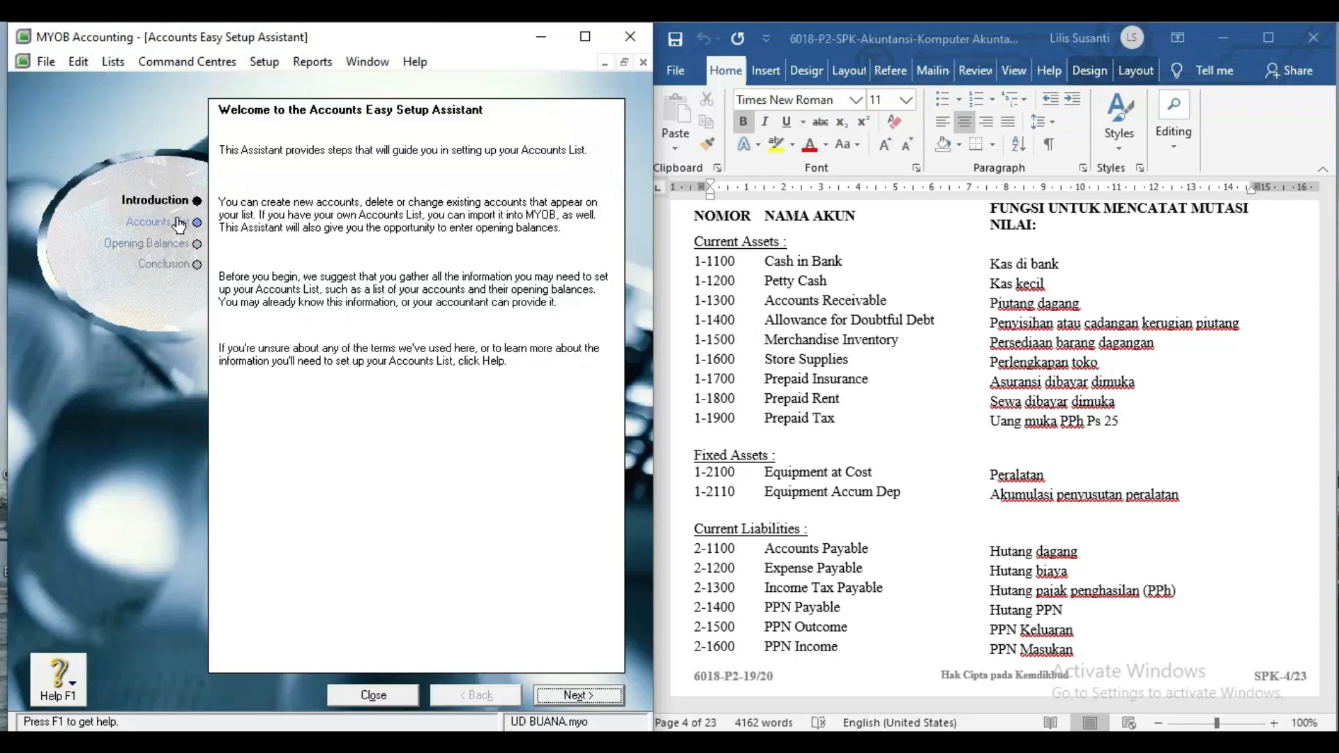
pyautogui.click(176, 221)
pyautogui.click(412, 254)
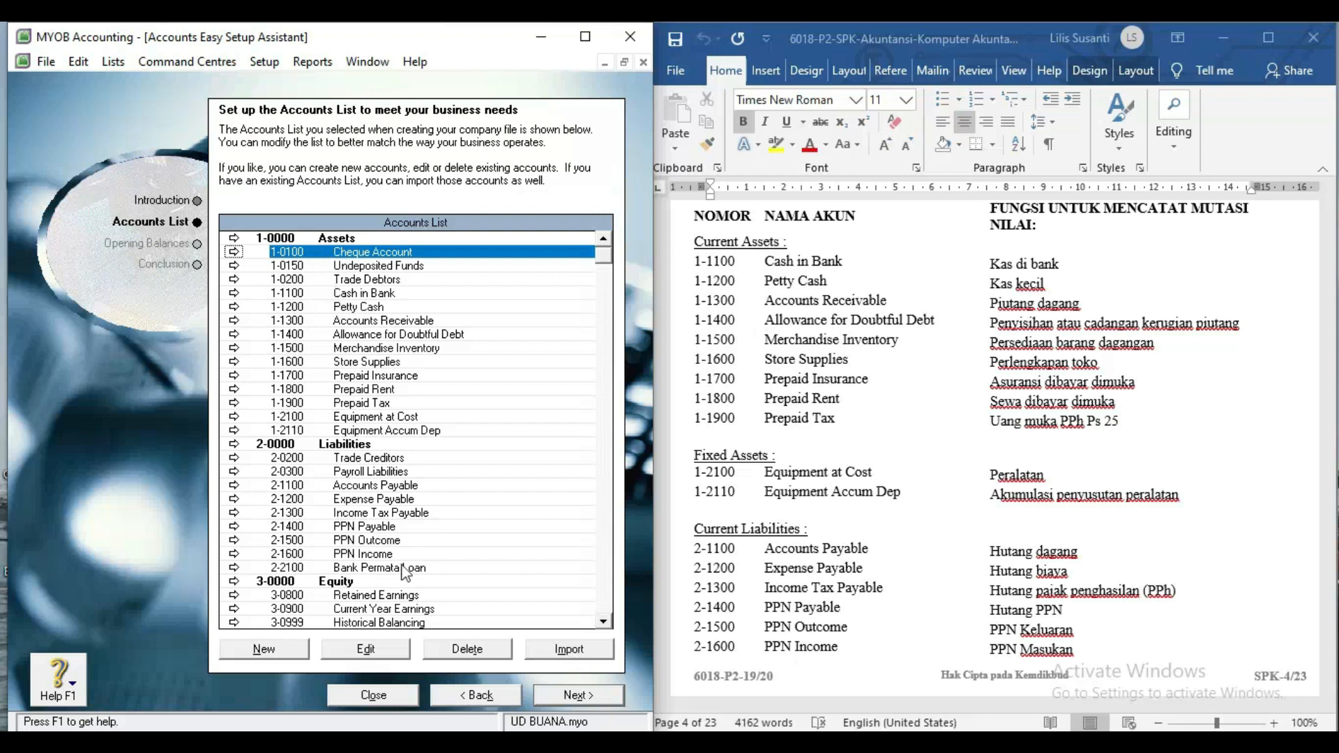
pyautogui.click(434, 649)
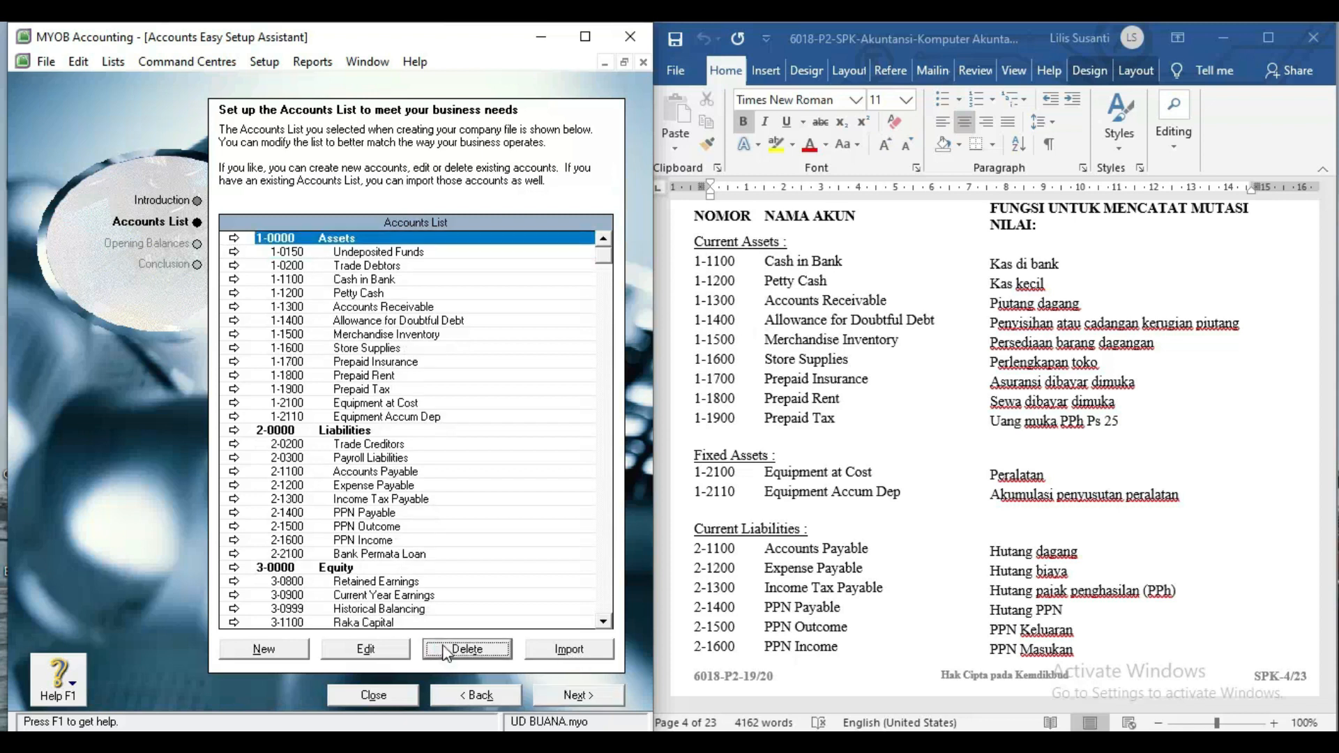
pyautogui.click(377, 253)
pyautogui.click(475, 652)
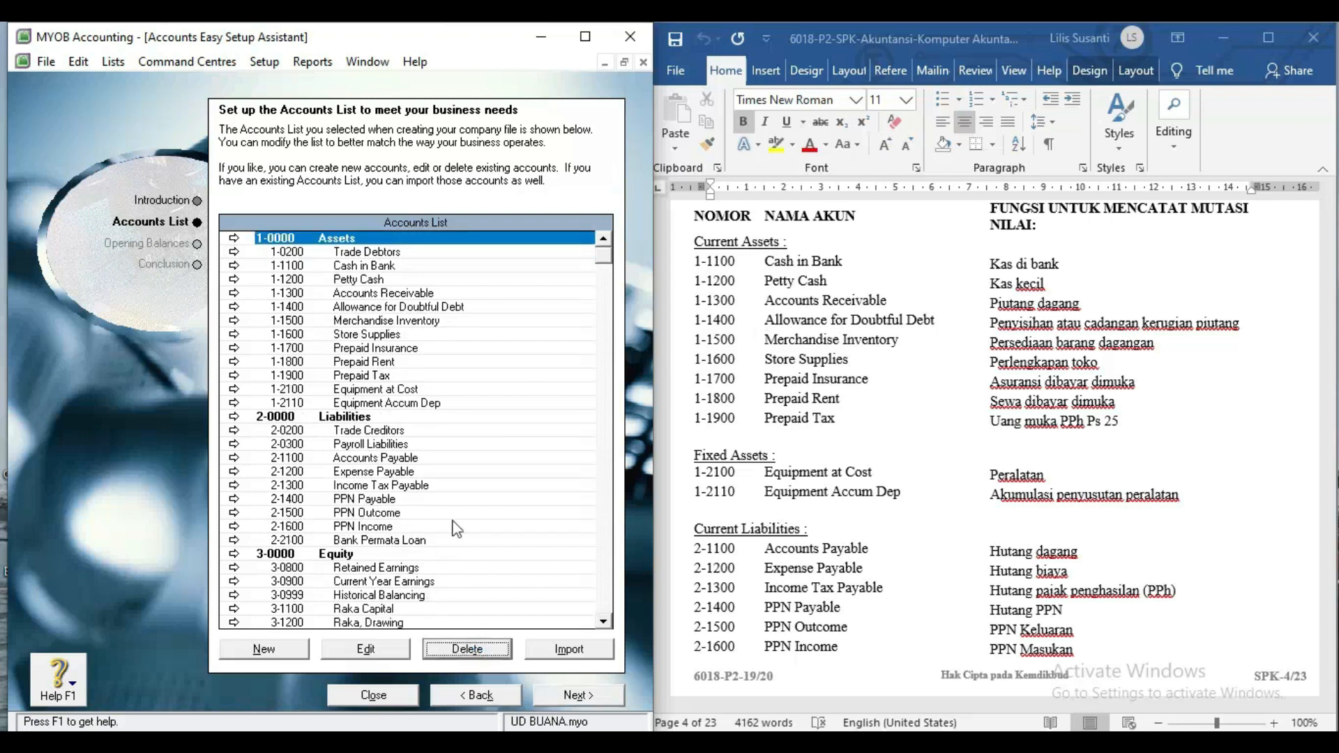
pyautogui.click(382, 252)
pyautogui.click(446, 650)
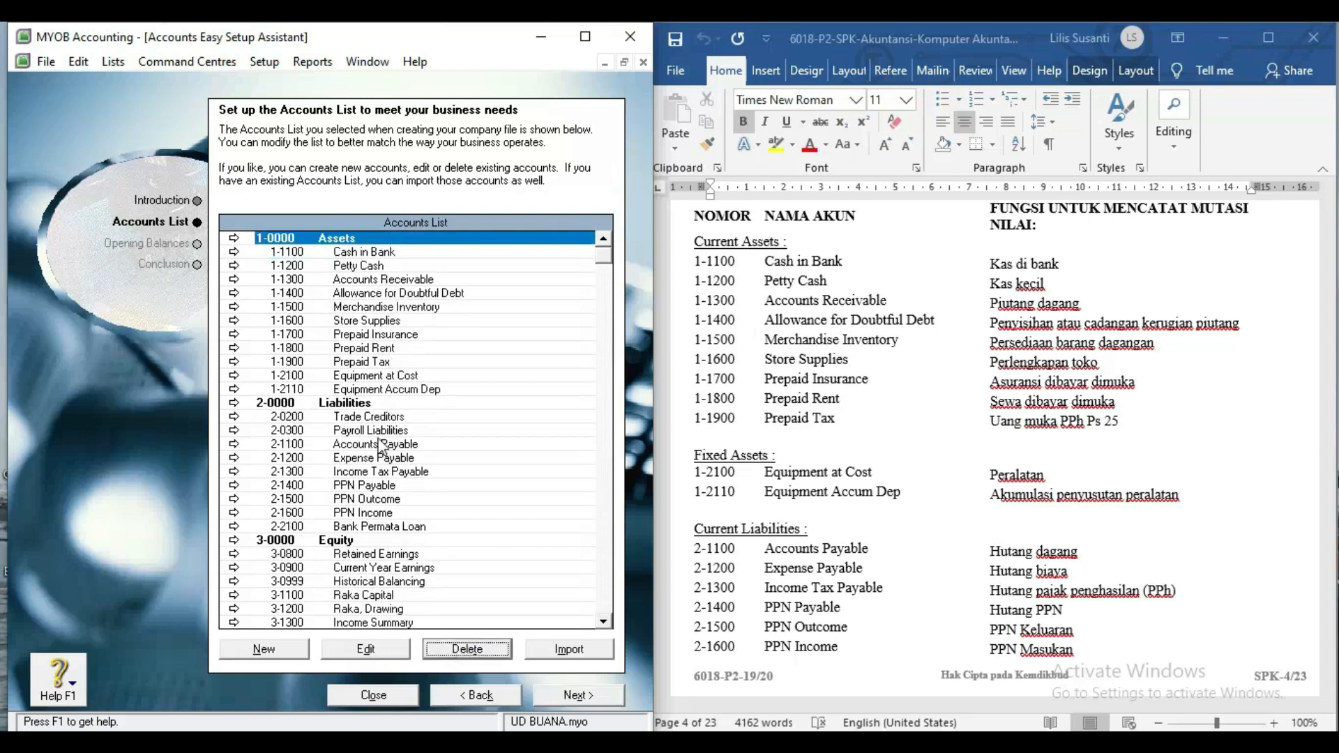
# Delete the Trade Creditors and Payroll Liabilities accounts.
pyautogui.click(374, 417)
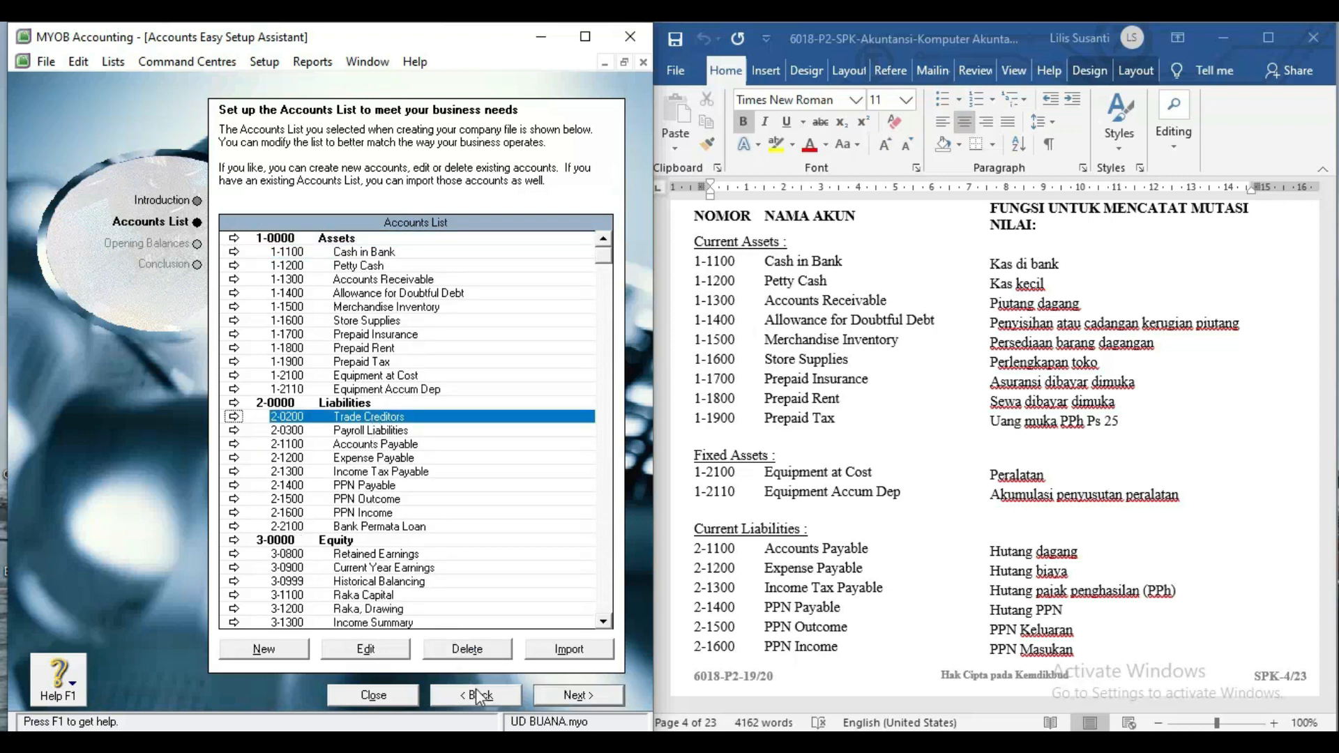
pyautogui.click(481, 650)
pyautogui.click(377, 417)
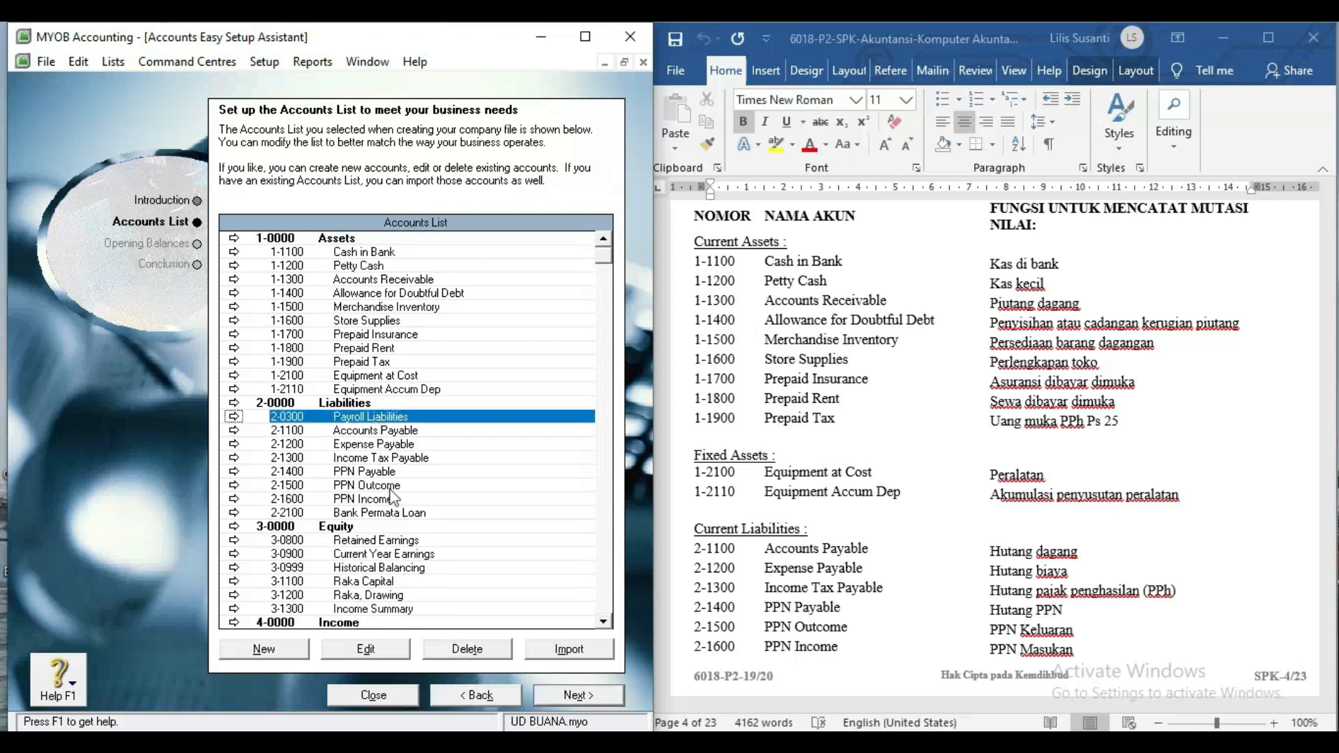
pyautogui.click(457, 650)
# Delete Wages & Salaries 6-0100 and Other Employer Expenses 6-0200, then close the accounts setup assistant.
pyautogui.scroll(-1, 381, 459)
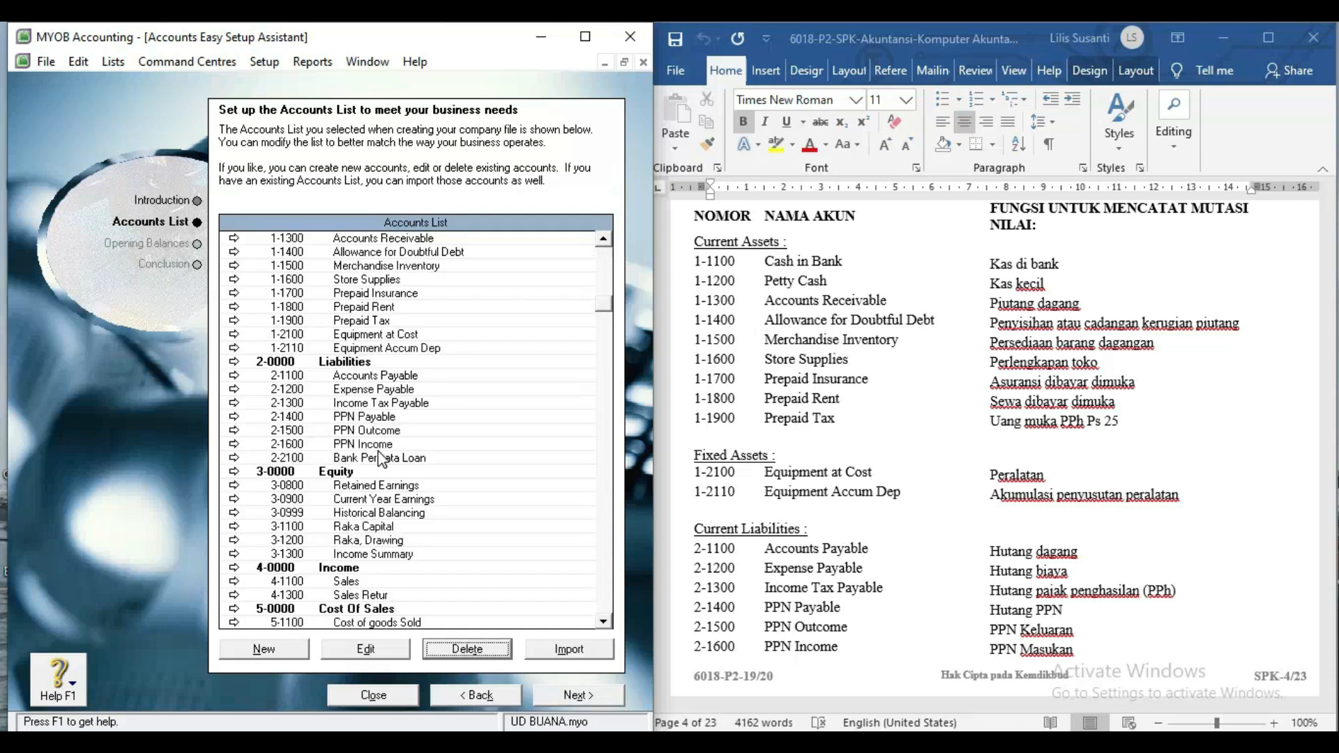
pyautogui.scroll(-2, 380, 458)
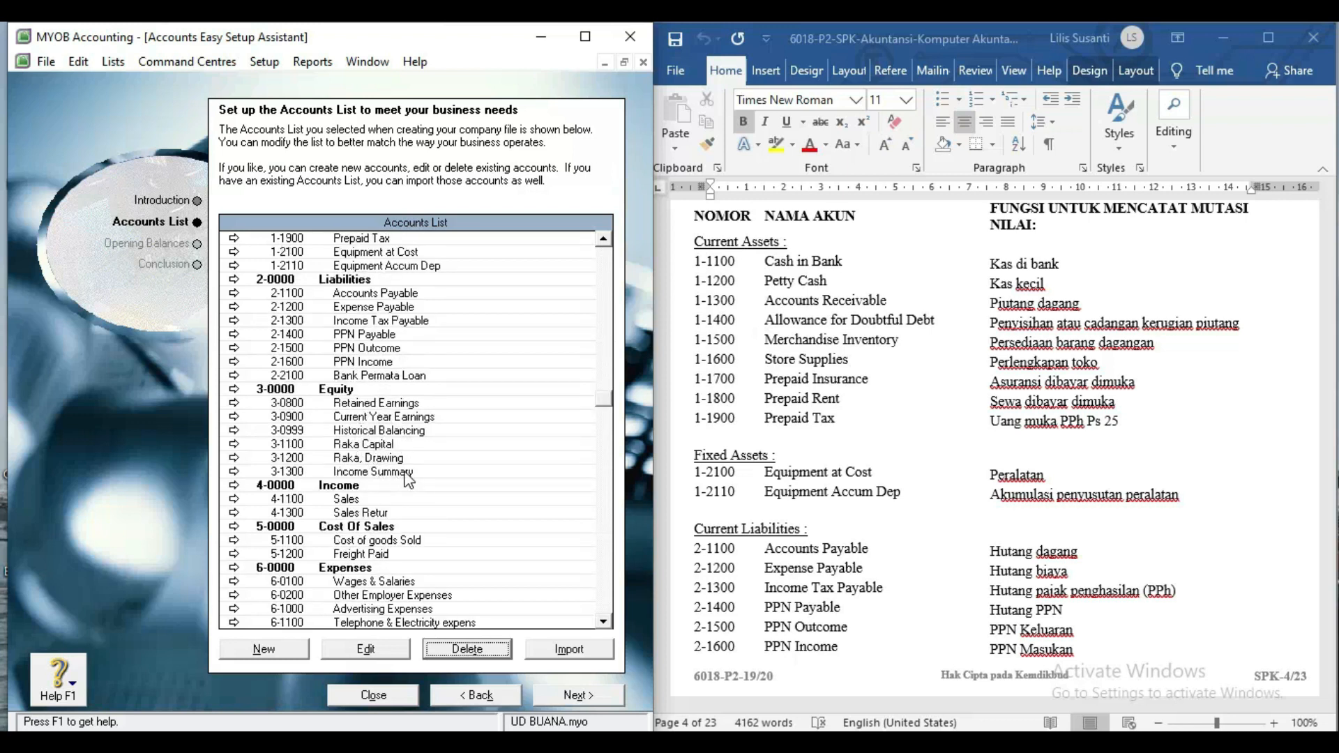
pyautogui.scroll(-3, 400, 483)
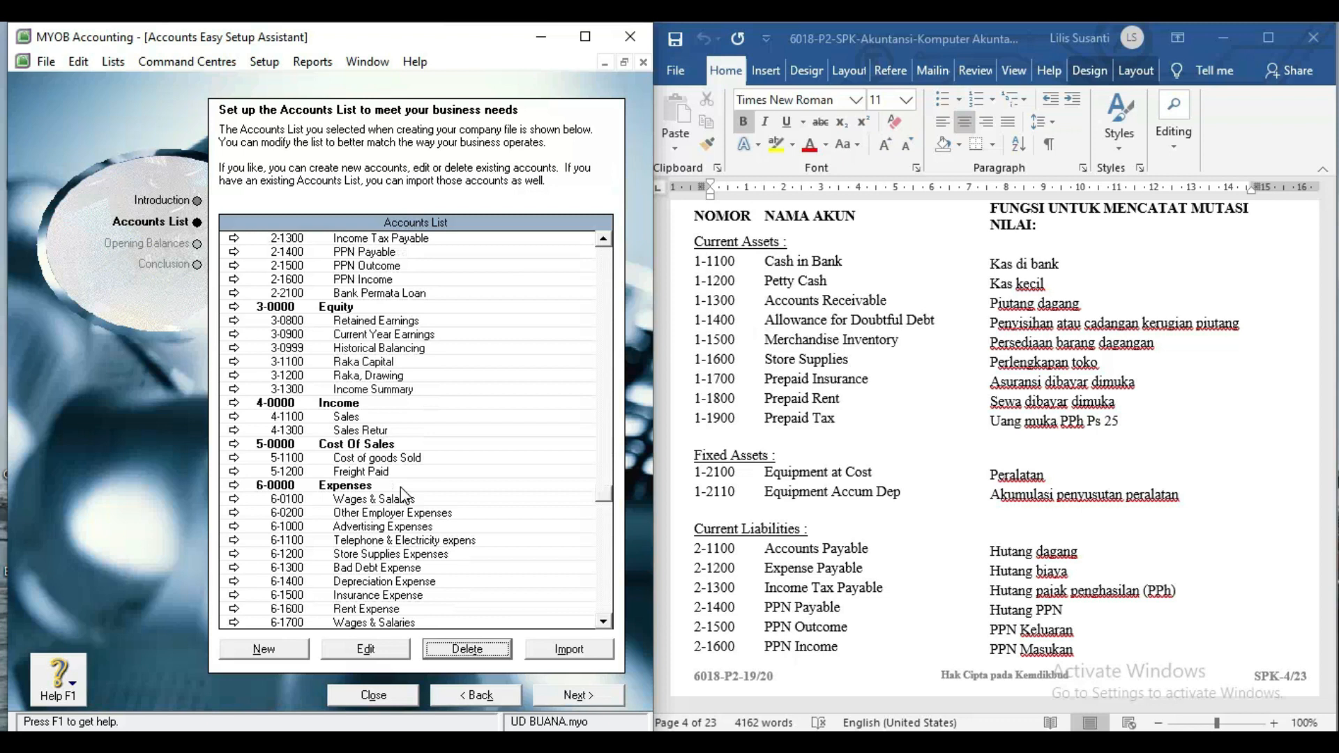
pyautogui.click(384, 459)
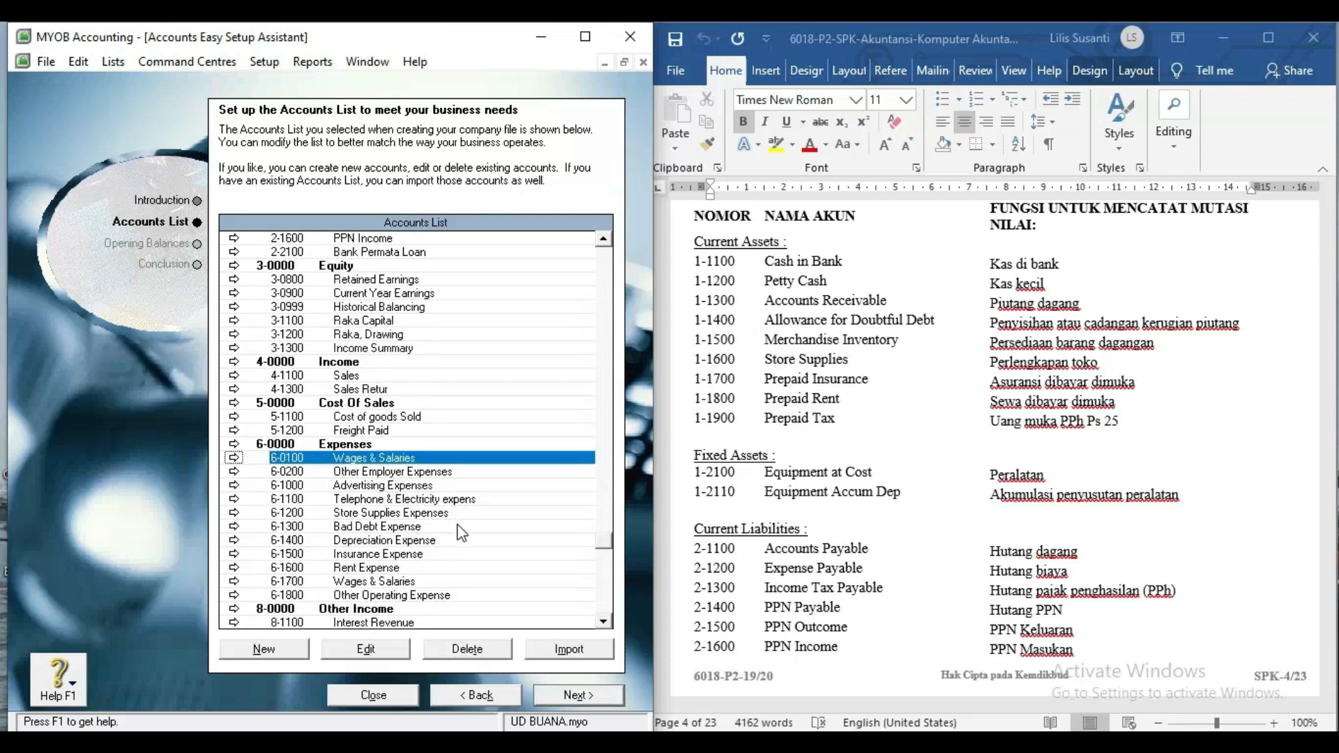
pyautogui.click(479, 652)
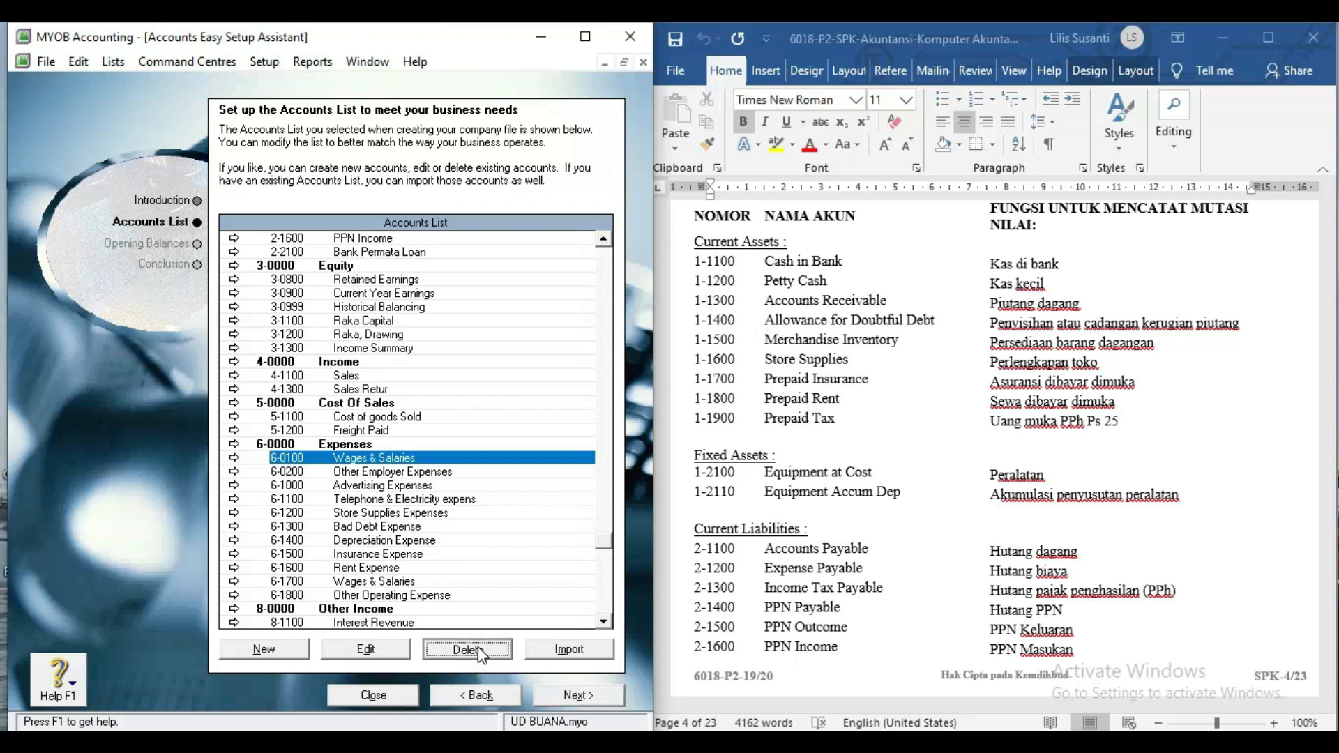
pyautogui.click(396, 459)
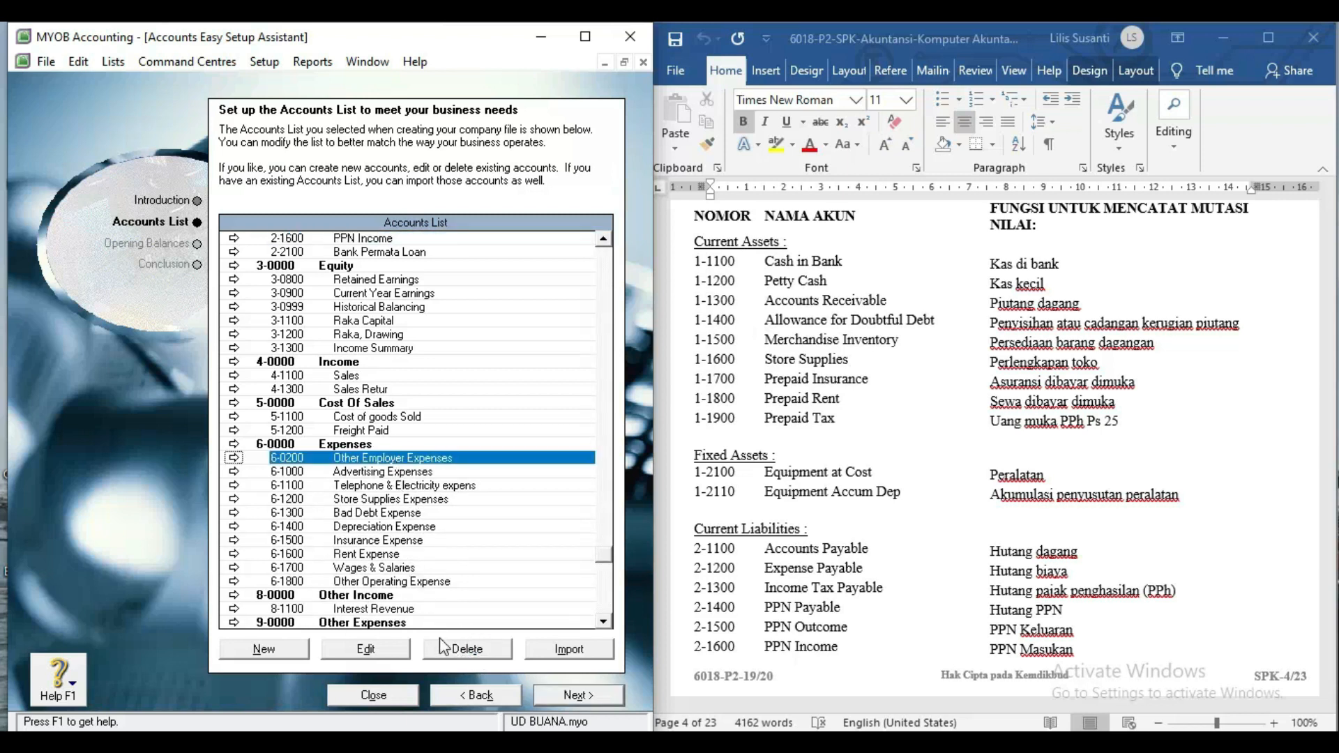
pyautogui.click(460, 652)
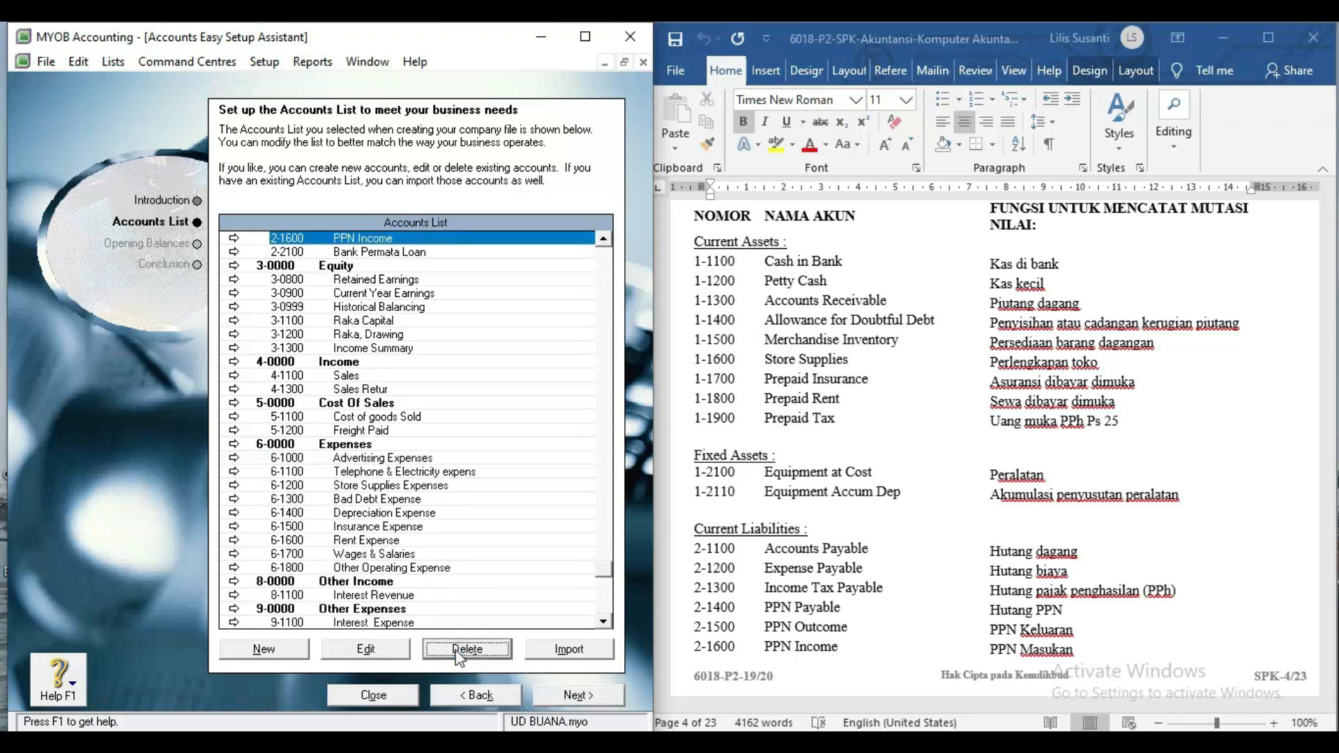
pyautogui.click(686, 375)
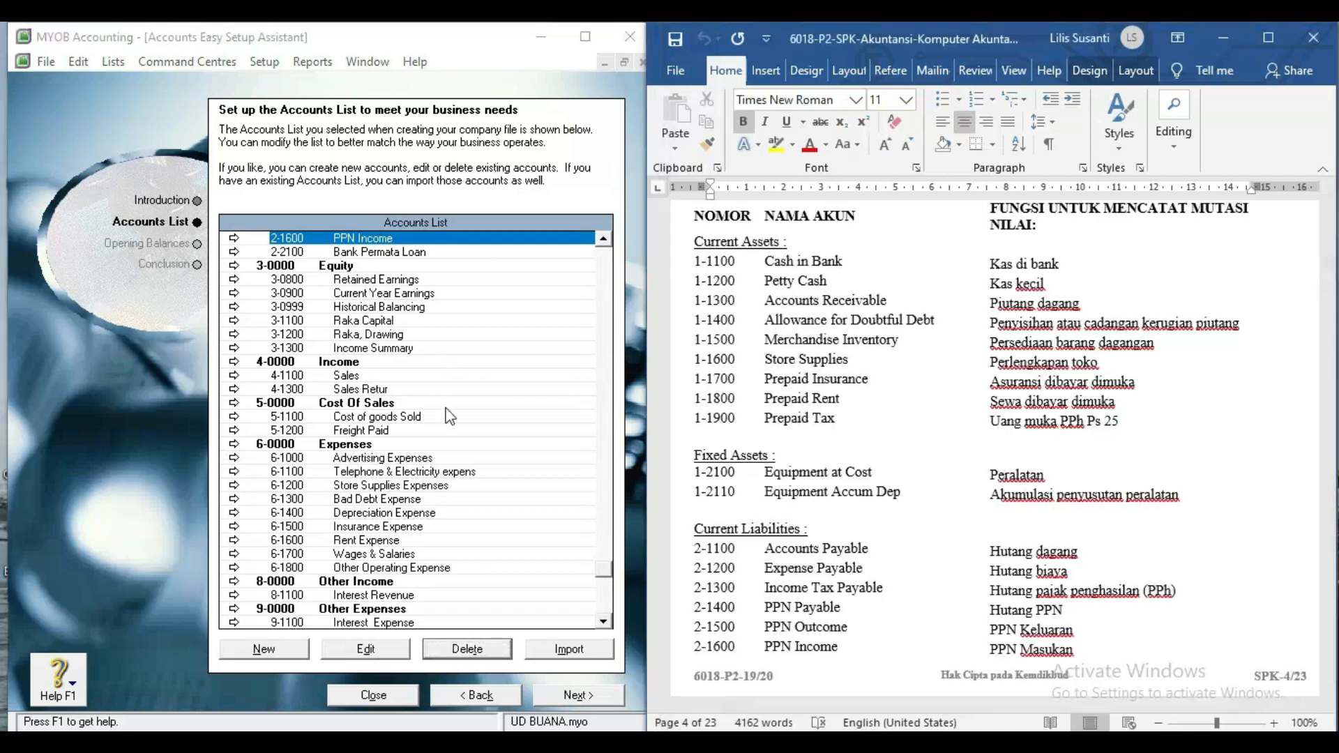
pyautogui.scroll(6, 446, 416)
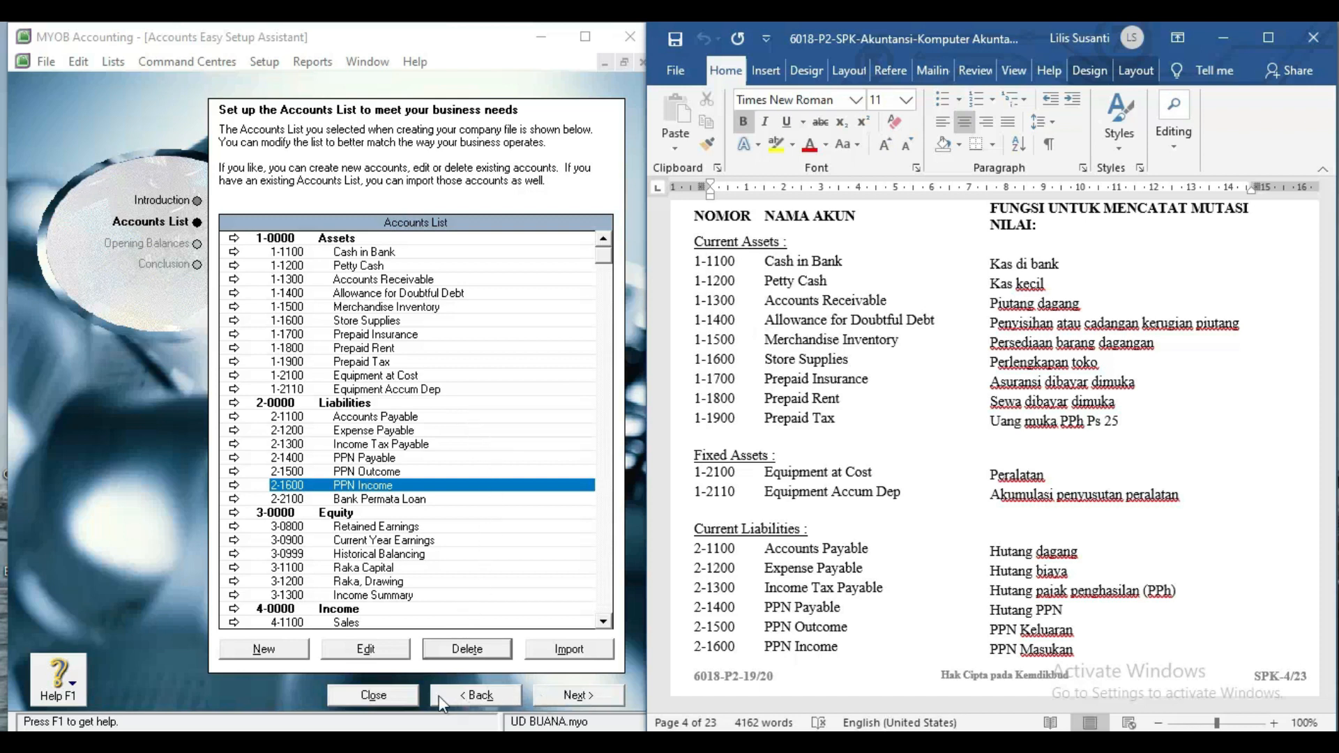
pyautogui.click(403, 694)
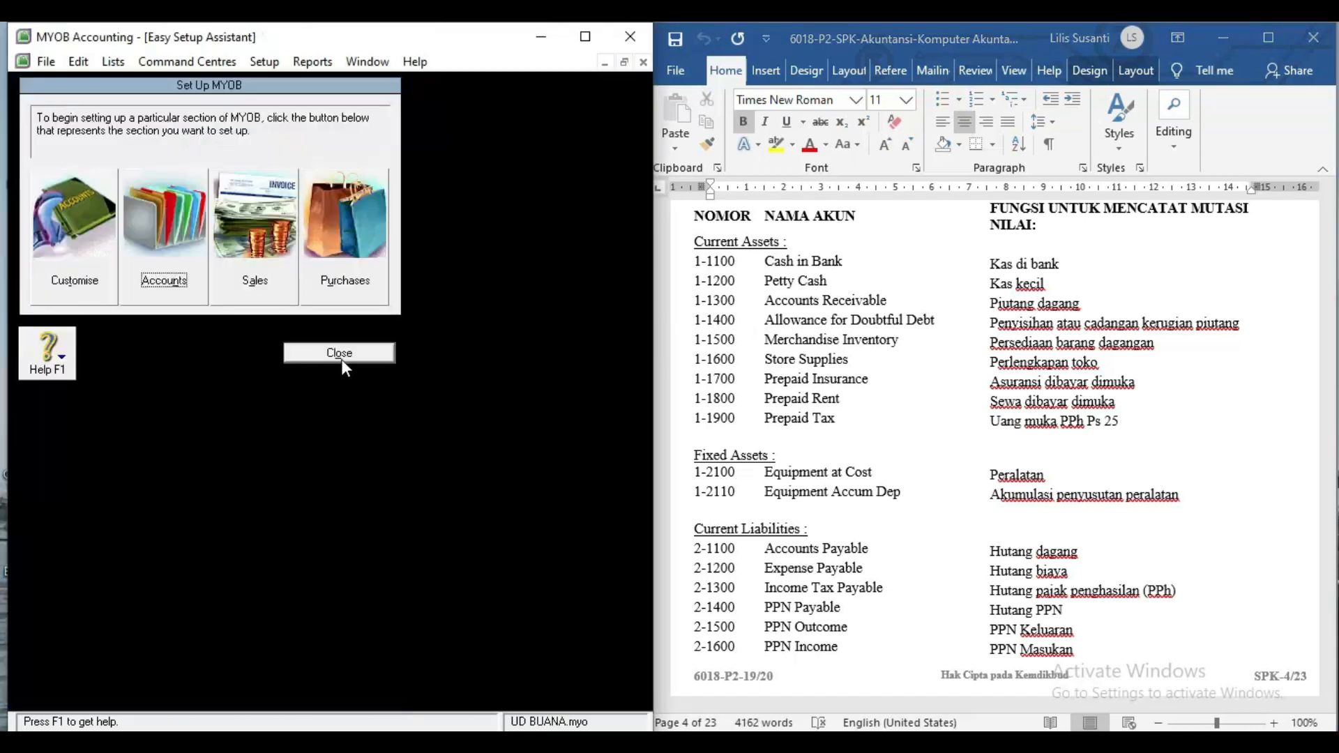
# Open the Accounts List, select Accounts Receivable, and browse the Setup menu.
pyautogui.click(342, 364)
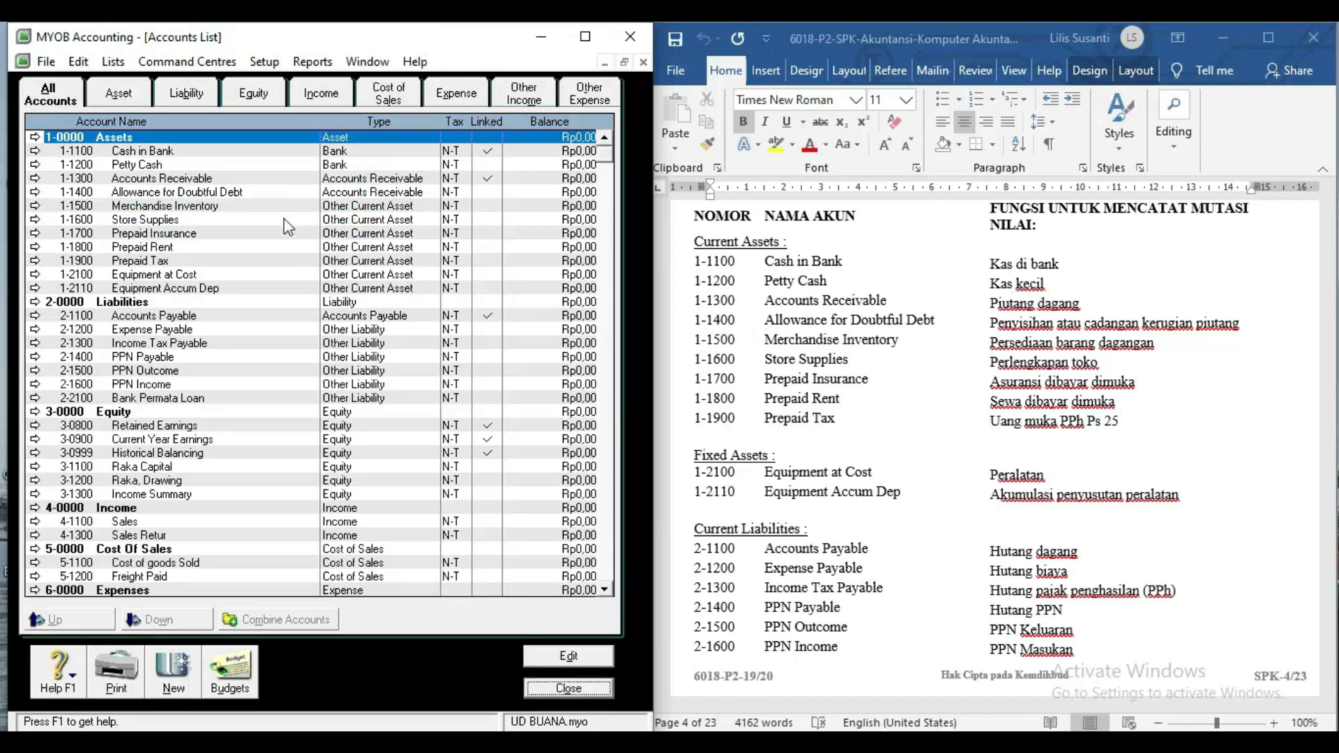
pyautogui.click(266, 180)
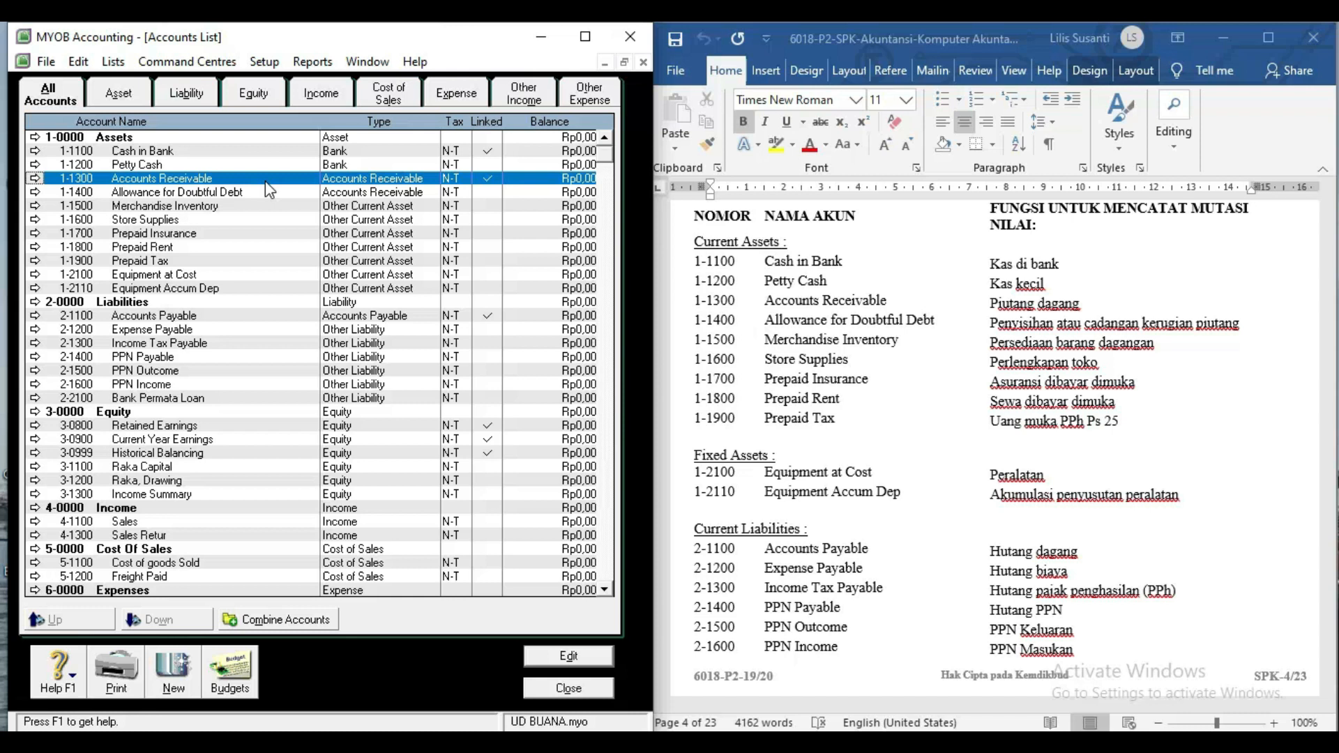
pyautogui.click(265, 62)
pyautogui.moveTo(258, 133)
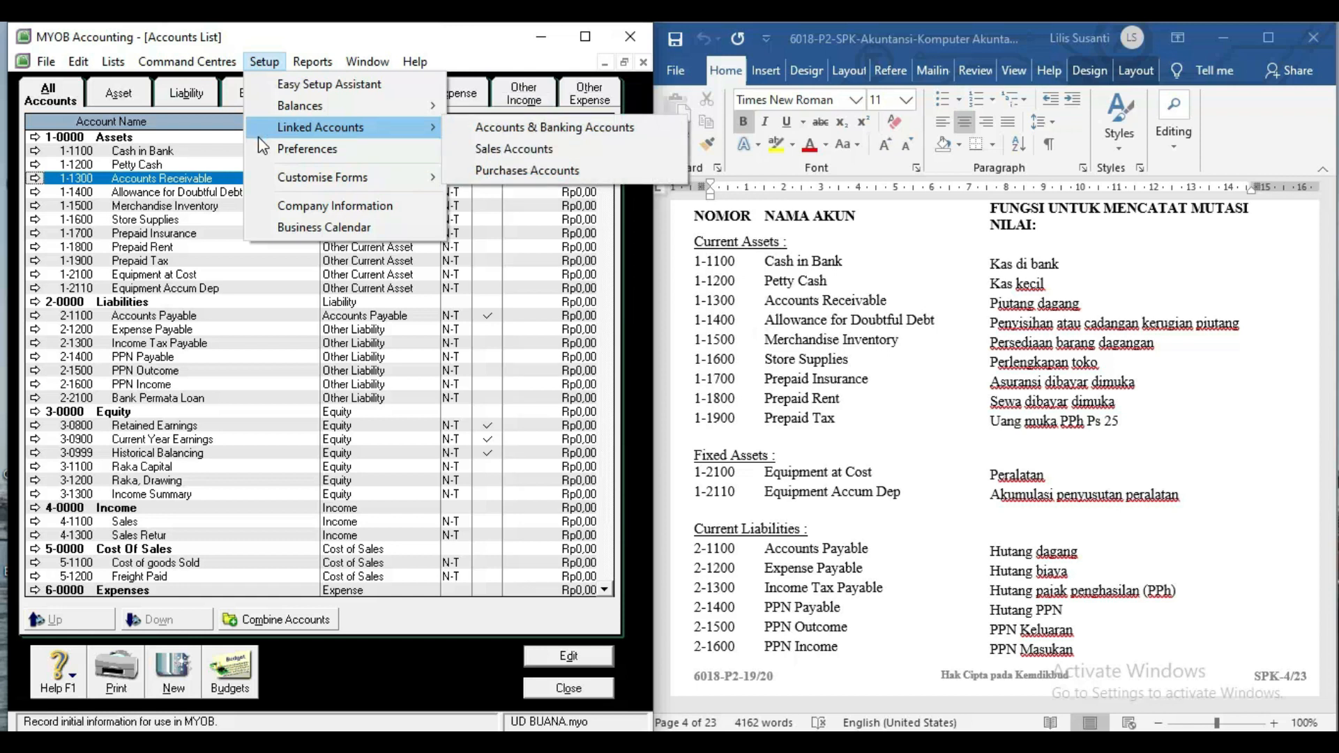
# Open the Tax Code List and delete the AJP and AJS tax codes.
pyautogui.moveTo(93, 62)
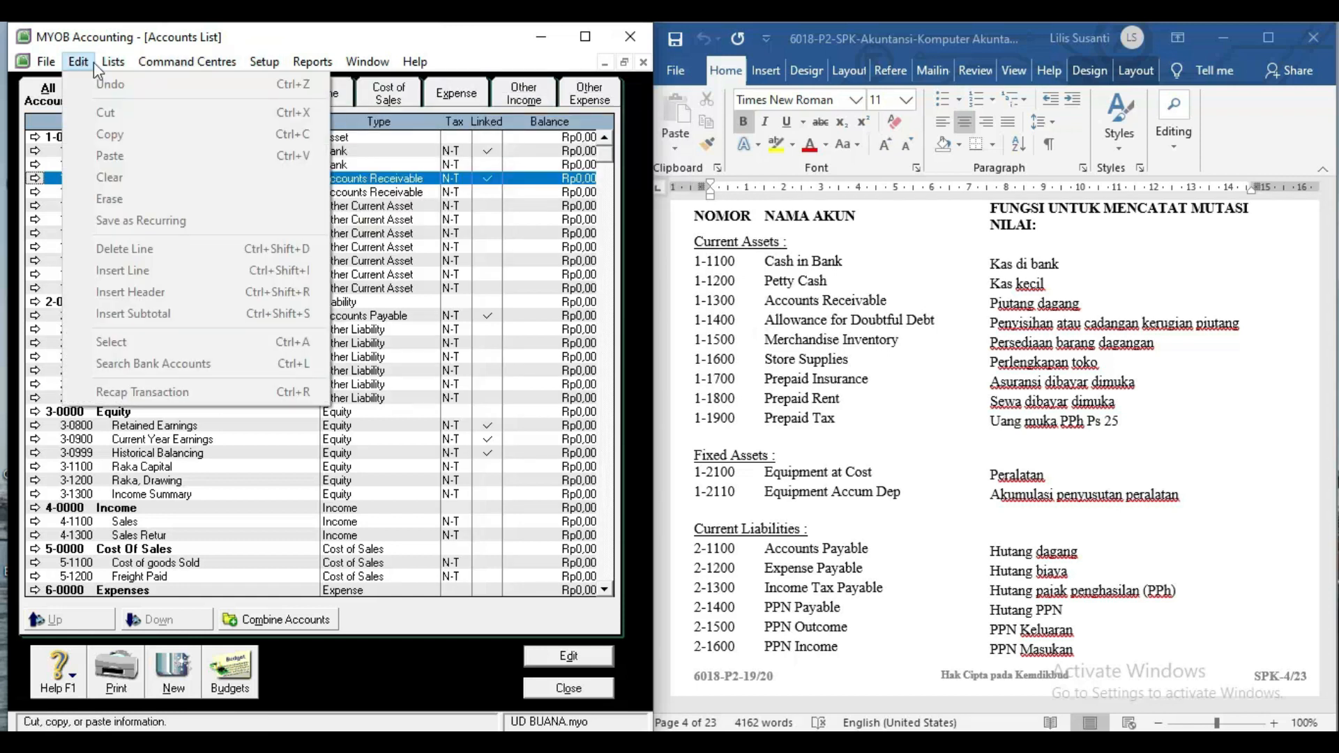
pyautogui.click(143, 198)
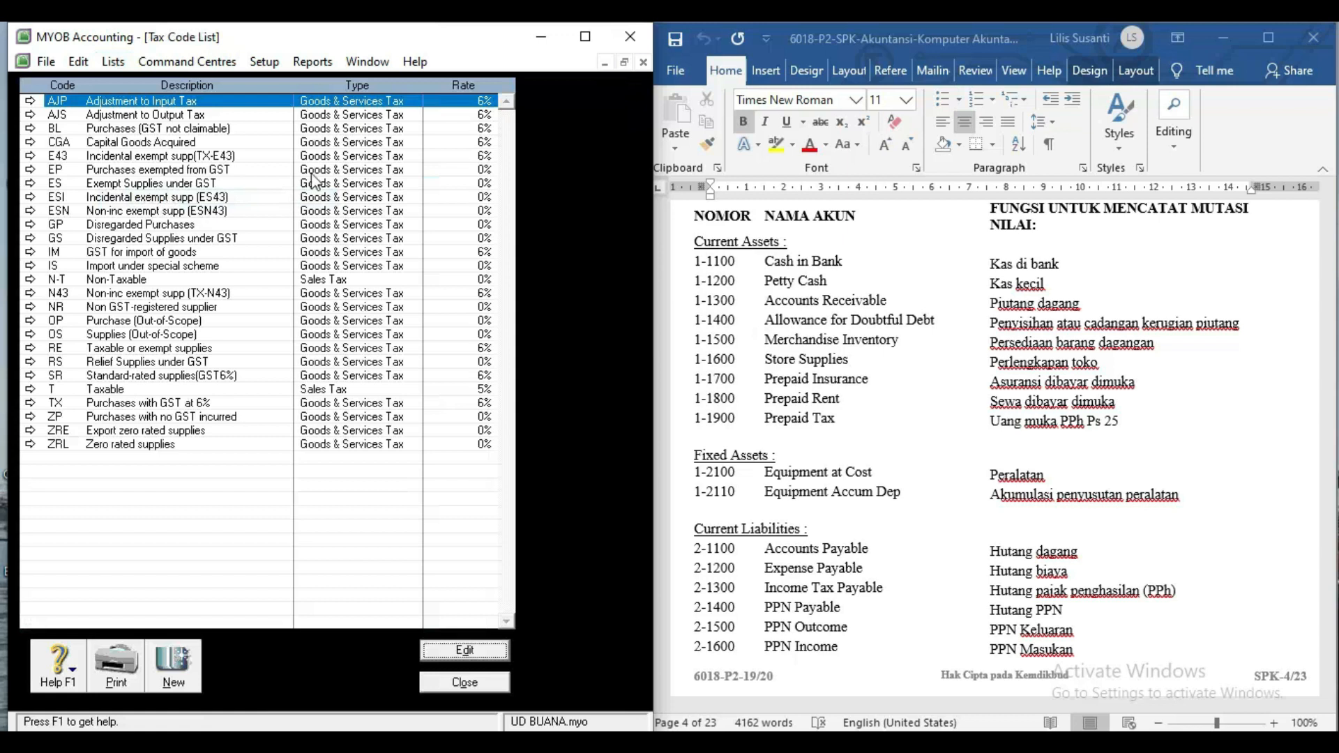
pyautogui.rightClick(218, 110)
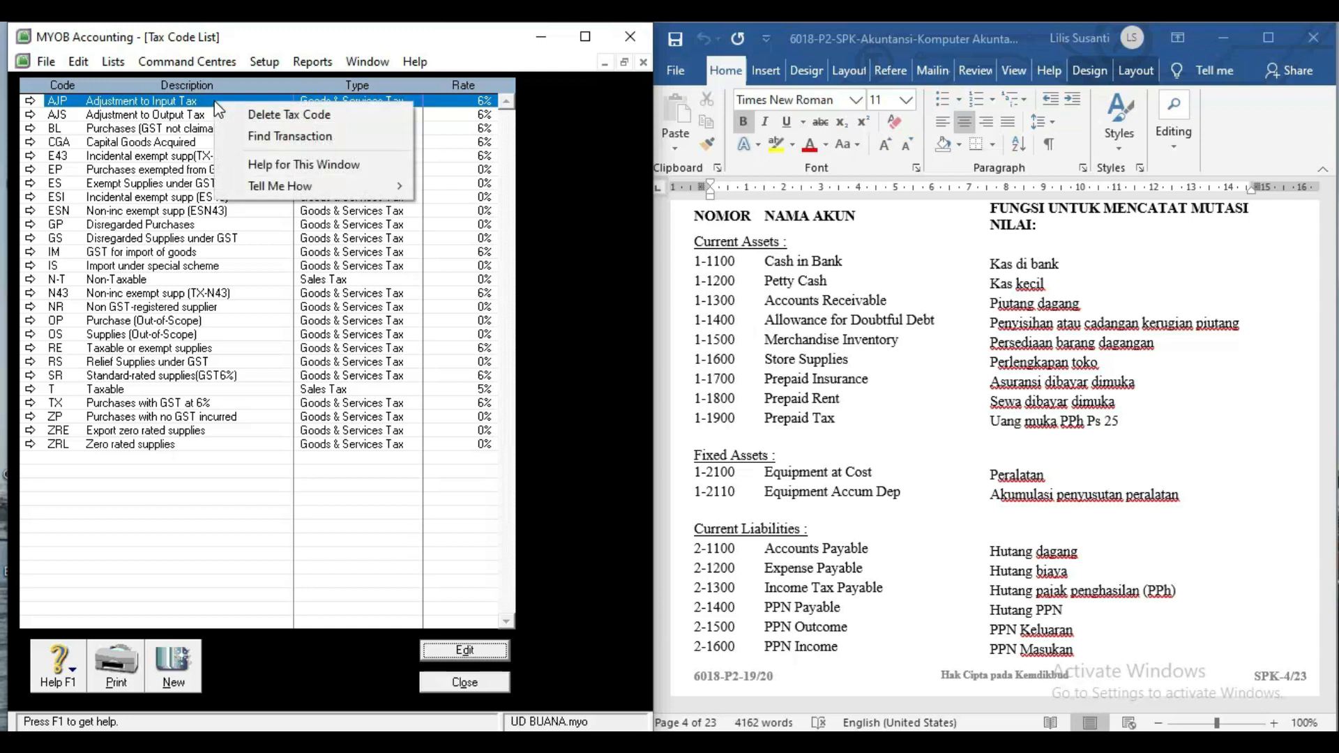
pyautogui.click(230, 114)
pyautogui.click(75, 63)
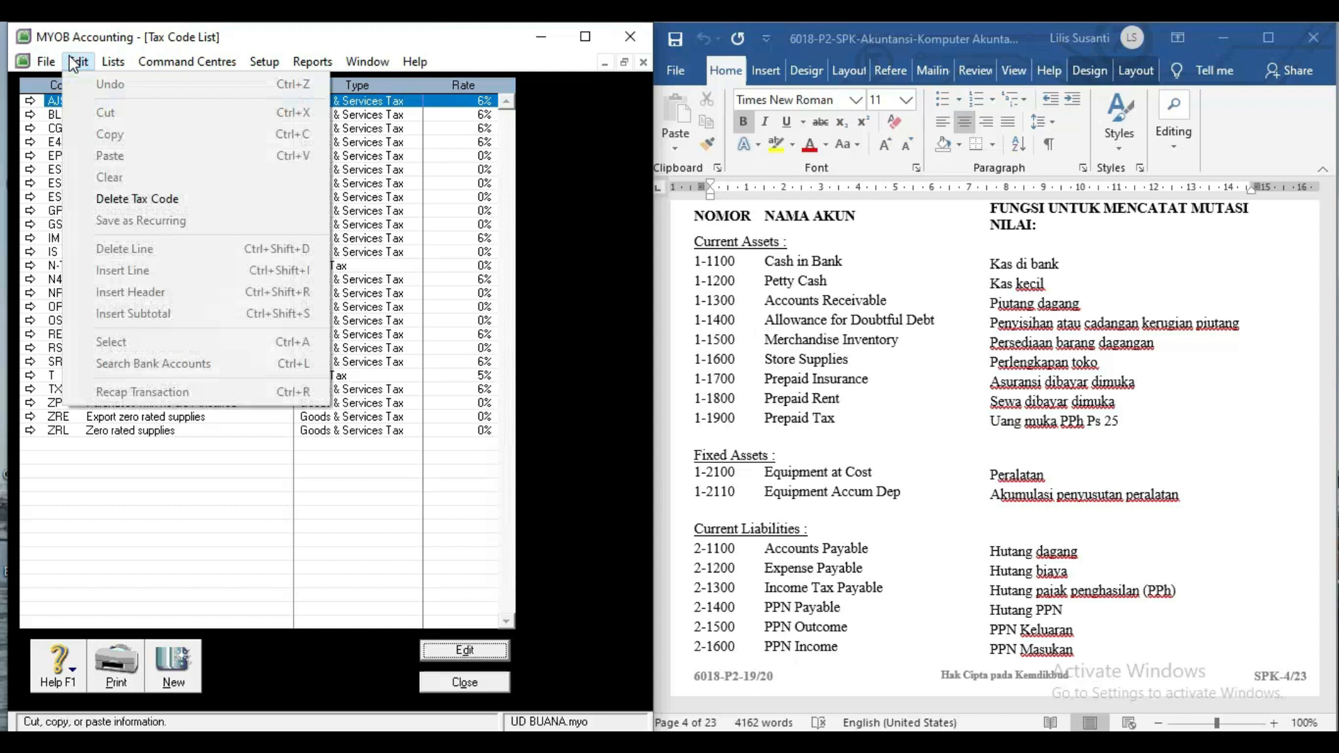
pyautogui.click(103, 199)
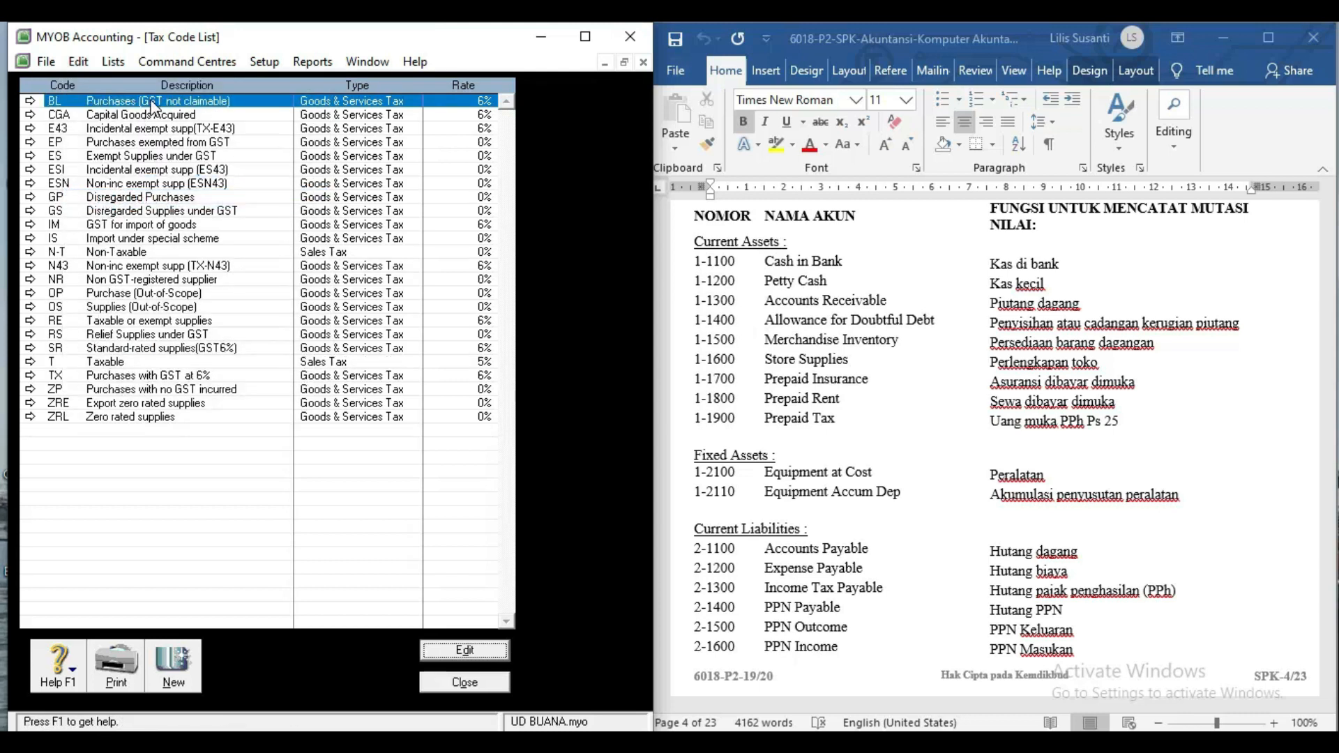
# Delete tax codes BL, CGA, E43, EP, ES, ESI, ESN, GP, GS, IM and IS.
pyautogui.hotkey('alt', 'e')
pyautogui.press('d')
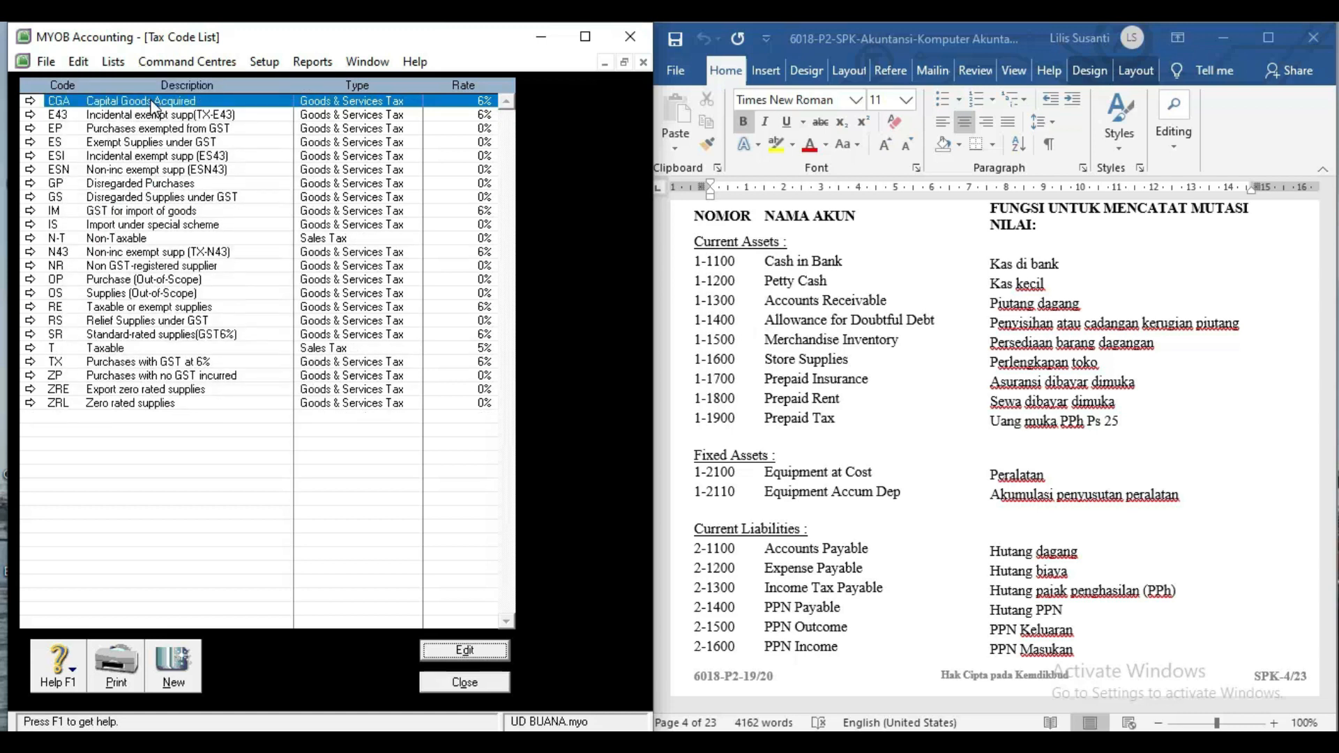
pyautogui.hotkey('alt', 'e')
pyautogui.press('d')
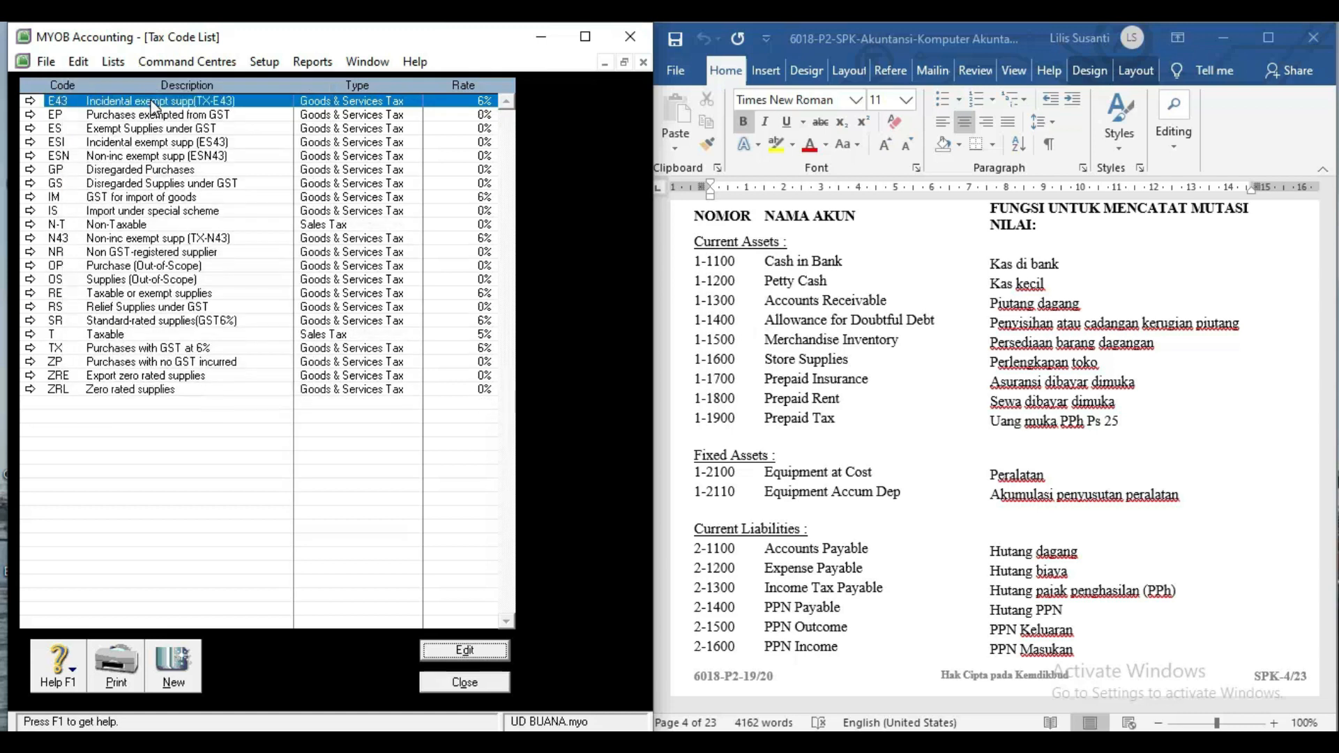
pyautogui.hotkey('alt', 'e')
pyautogui.press('d')
pyautogui.hotkey('alt', 'e')
pyautogui.press('d')
pyautogui.hotkey('alt', 'e')
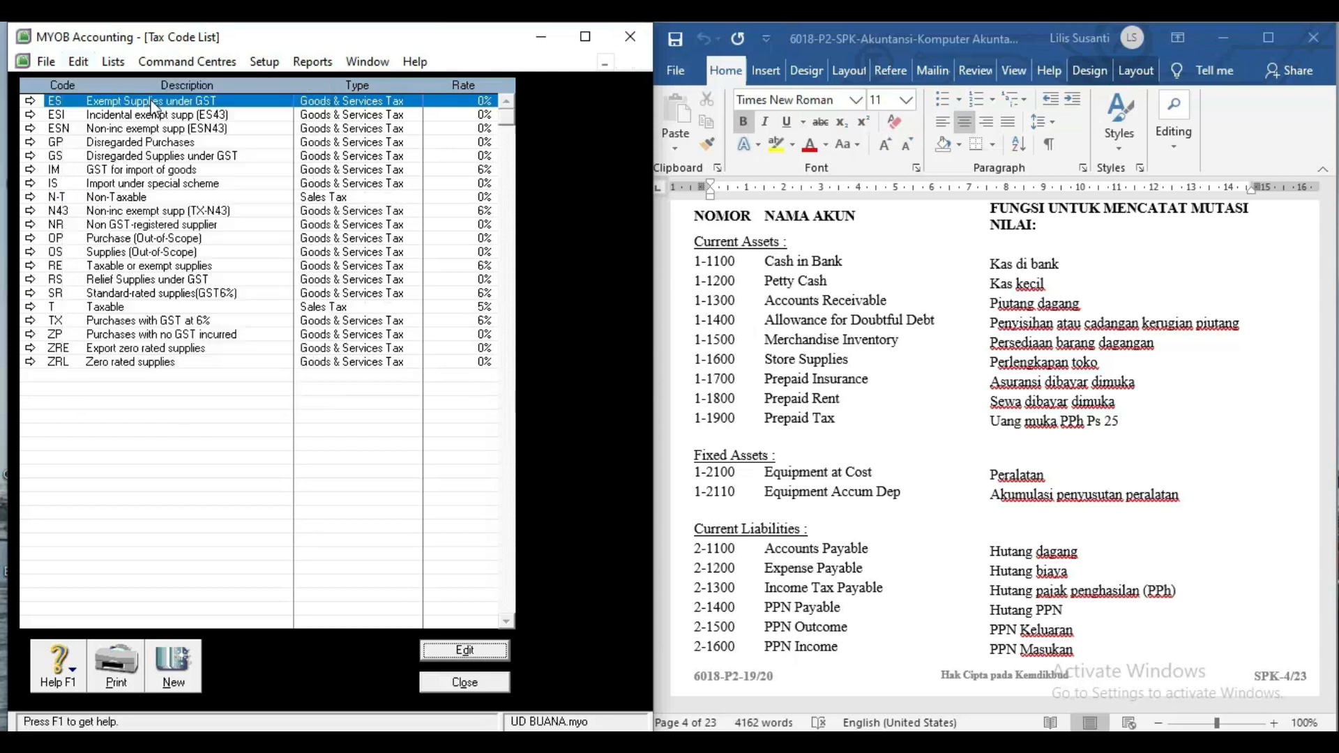
pyautogui.press('d')
pyautogui.hotkey('alt', 'e')
pyautogui.press('d')
pyautogui.hotkey('alt', 'e')
pyautogui.press('d')
pyautogui.hotkey('alt', 'e')
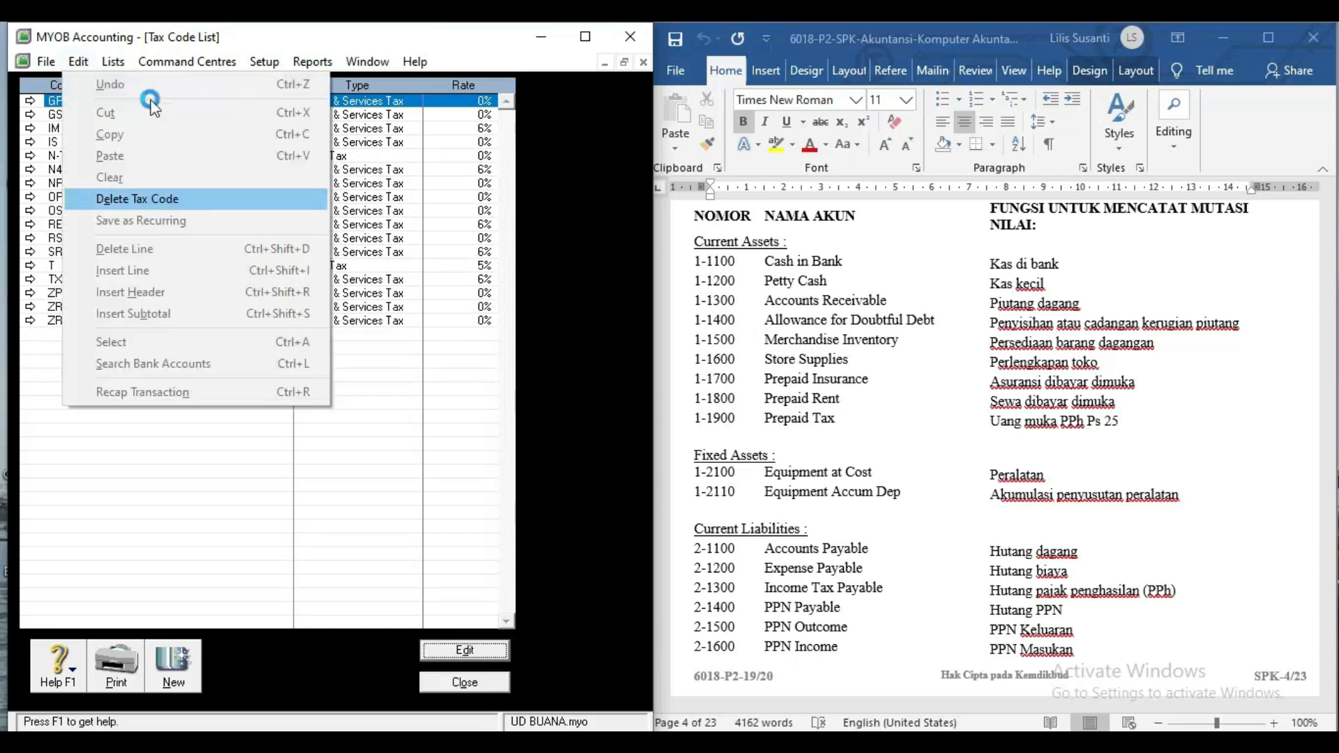
pyautogui.press('d')
pyautogui.hotkey('alt', 'e')
pyautogui.press('d')
pyautogui.hotkey('alt', 'e')
pyautogui.press('d')
pyautogui.hotkey('alt', 'e')
pyautogui.press('d')
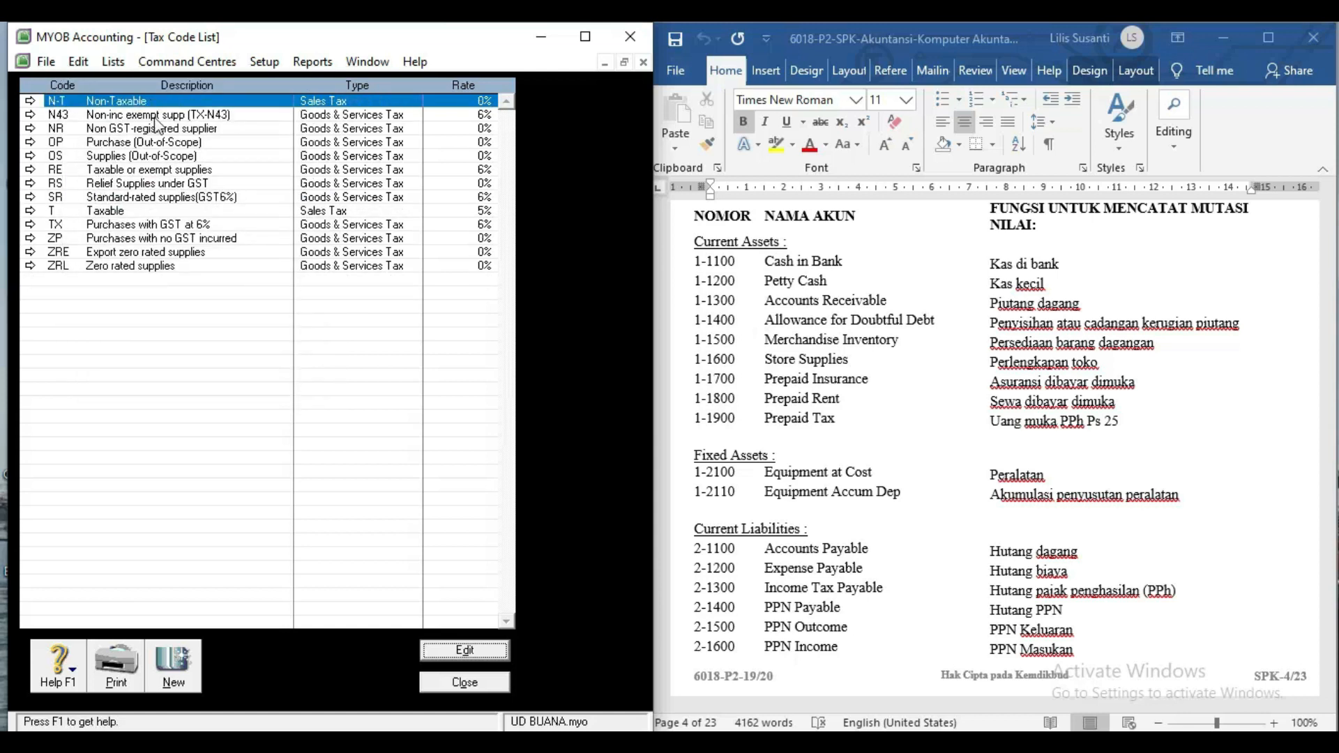
# Delete tax codes N43, NR, OP, OS, RE, RS and SR.
pyautogui.click(153, 116)
pyautogui.hotkey('alt', 'e')
pyautogui.press('d')
pyautogui.click(153, 116)
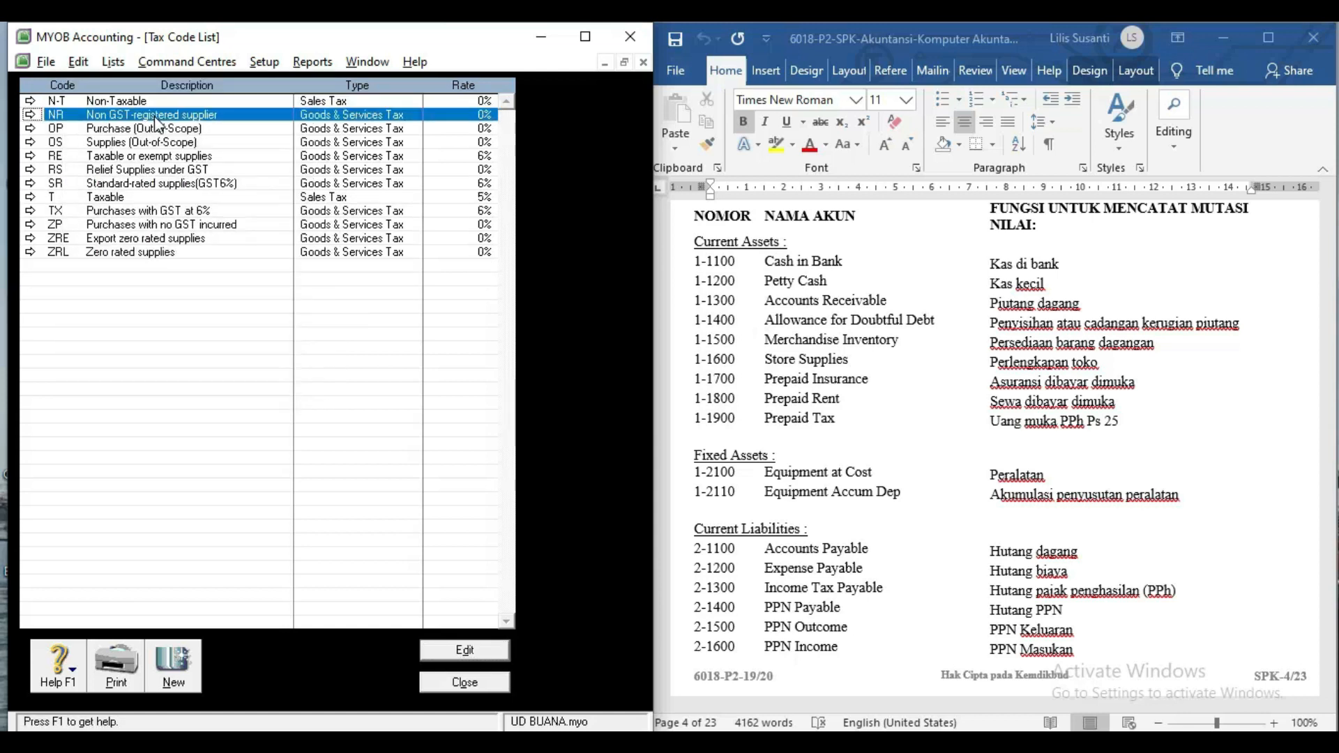
pyautogui.hotkey('alt', 'e')
pyautogui.press('d')
pyautogui.click(153, 116)
pyautogui.hotkey('alt', 'e')
pyautogui.press('d')
pyautogui.click(159, 125)
pyautogui.hotkey('alt', 'e')
pyautogui.press('d')
pyautogui.click(159, 125)
pyautogui.hotkey('alt', 'e')
pyautogui.press('d')
pyautogui.click(159, 124)
pyautogui.hotkey('alt', 'e')
pyautogui.press('d')
pyautogui.click(160, 125)
pyautogui.hotkey('alt', 'e')
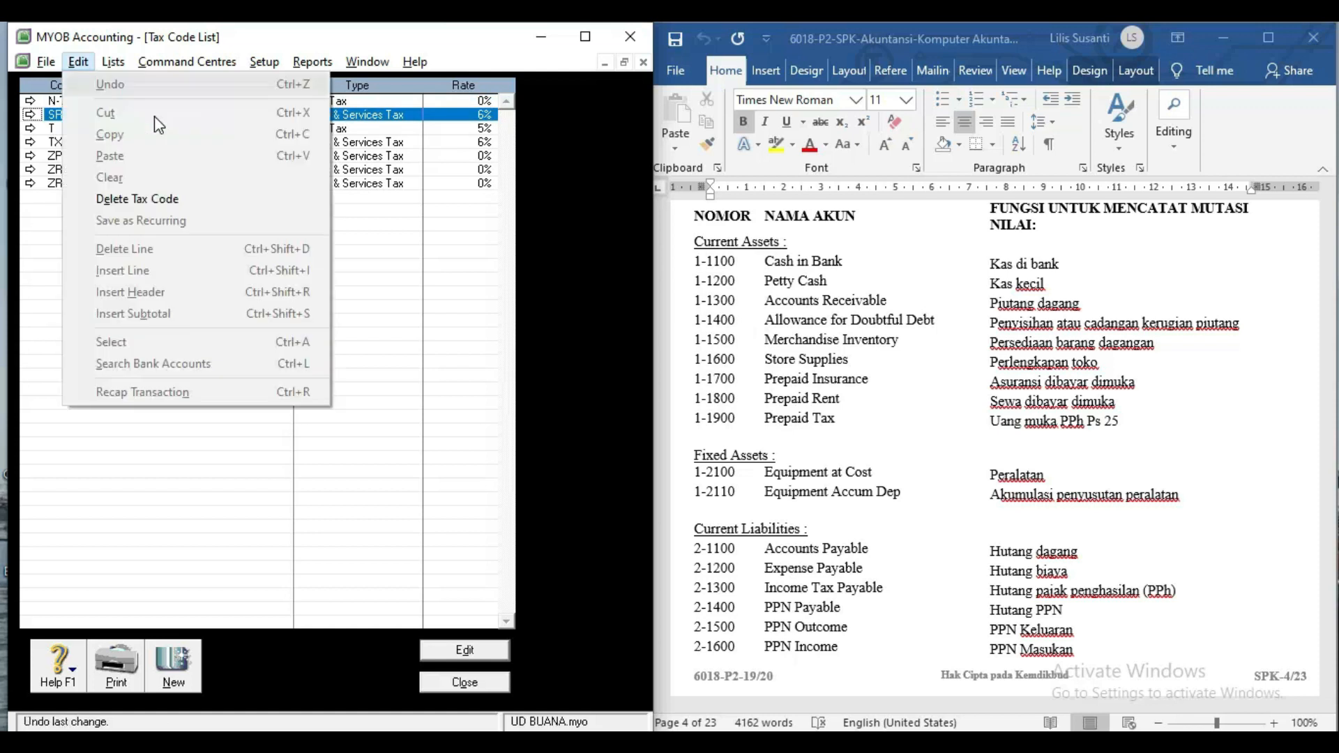
pyautogui.press('d')
# Delete tax codes TX, ZP, ZRE, ZRL and T, leaving N-T.
pyautogui.click(152, 126)
pyautogui.hotkey('alt', 'e')
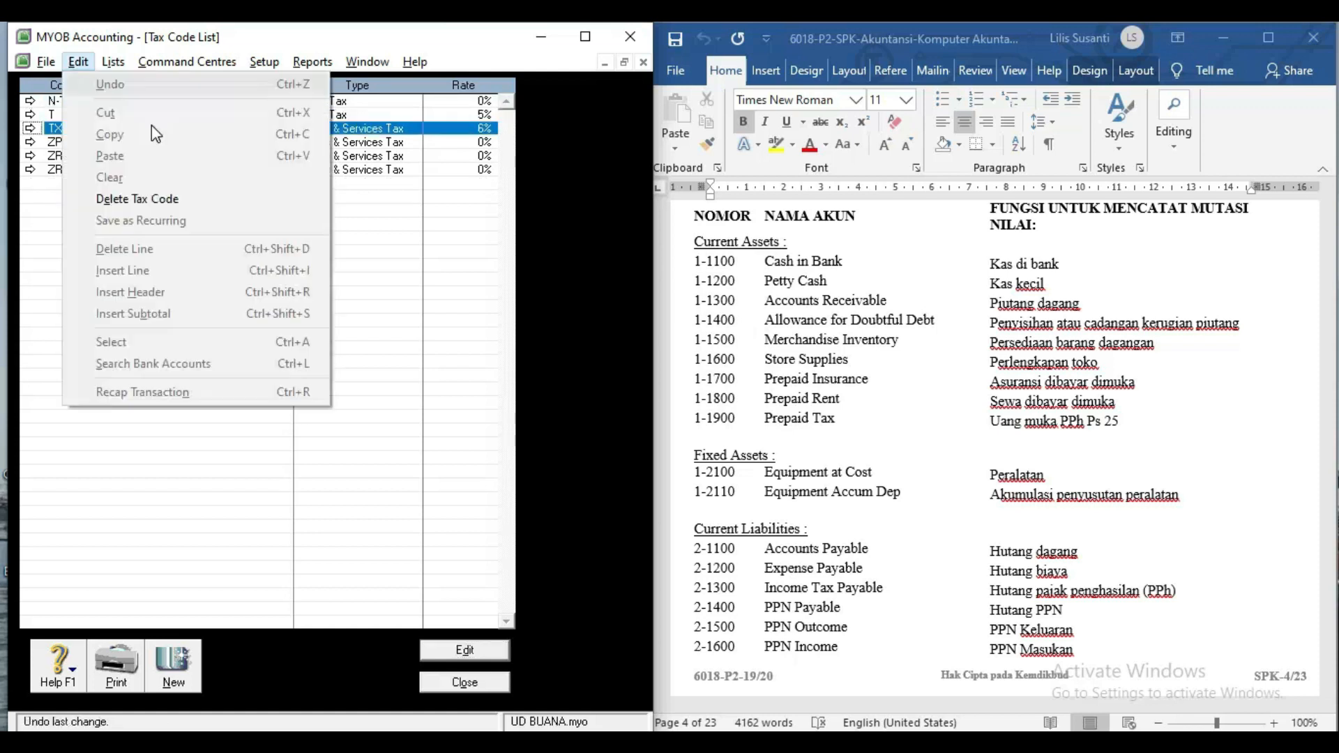
pyautogui.press('d')
pyautogui.click(141, 132)
pyautogui.hotkey('alt', 'e')
pyautogui.press('d')
pyautogui.click(141, 133)
pyautogui.hotkey('alt', 'e')
pyautogui.press('d')
pyautogui.click(141, 133)
pyautogui.hotkey('alt', 'e')
pyautogui.press('d')
pyautogui.click(138, 117)
pyautogui.hotkey('alt', 'e')
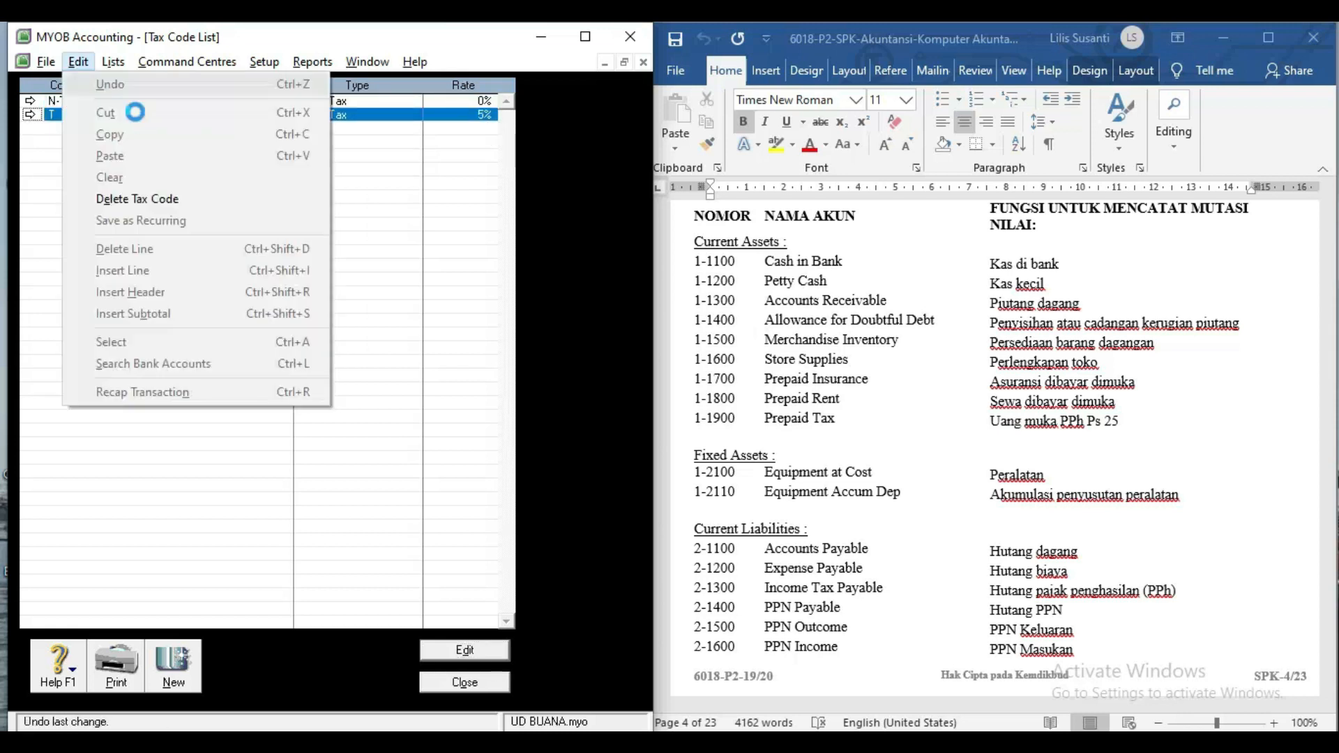
pyautogui.press('d')
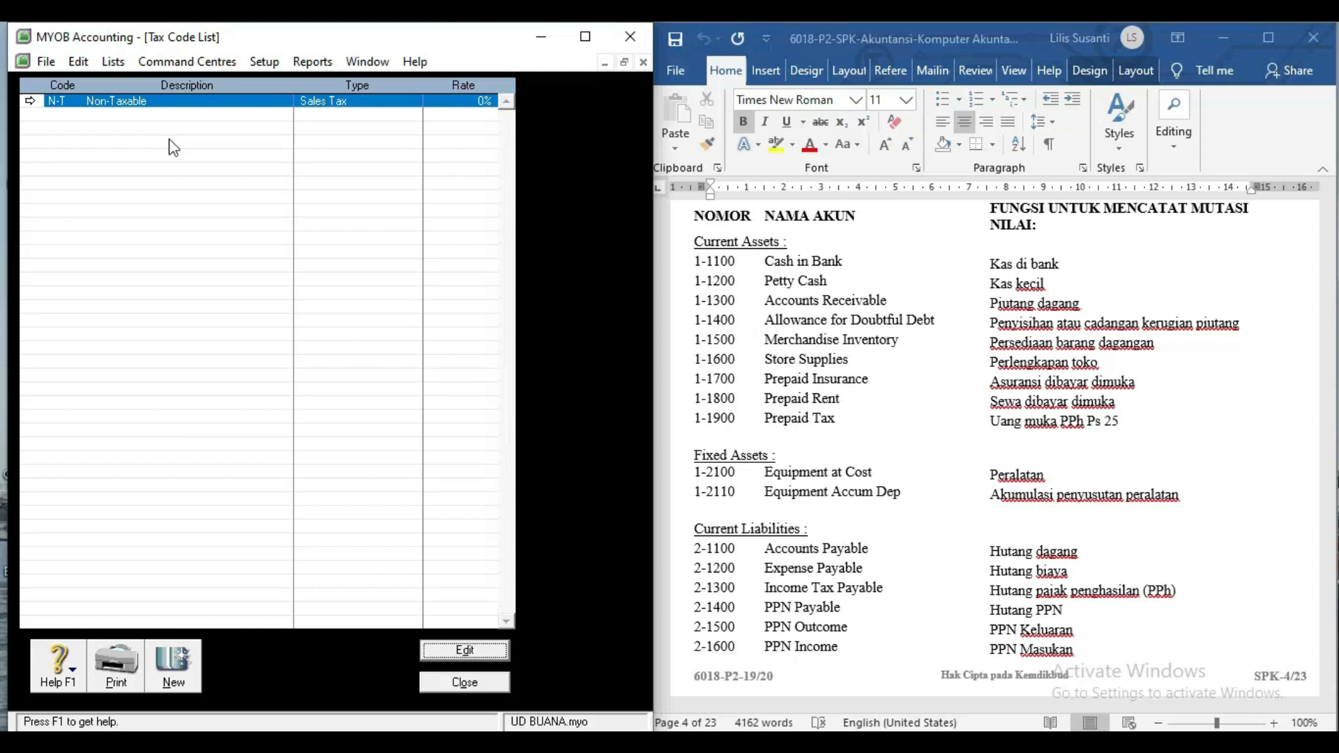
# Create a new tax code PPN described as 'Pajak Pertambahan Nilai'.
pyautogui.click(174, 670)
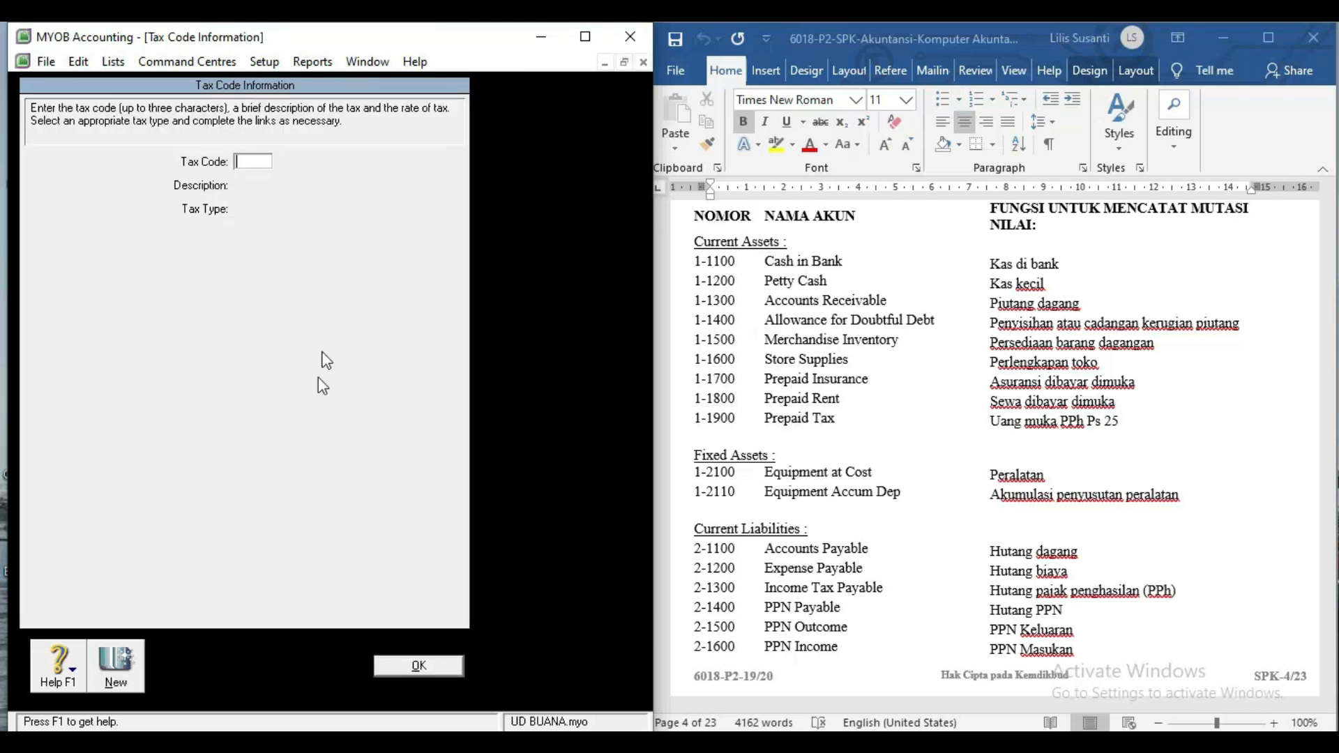
pyautogui.write('PPN')
pyautogui.press('Tab')
pyautogui.write('Pa')
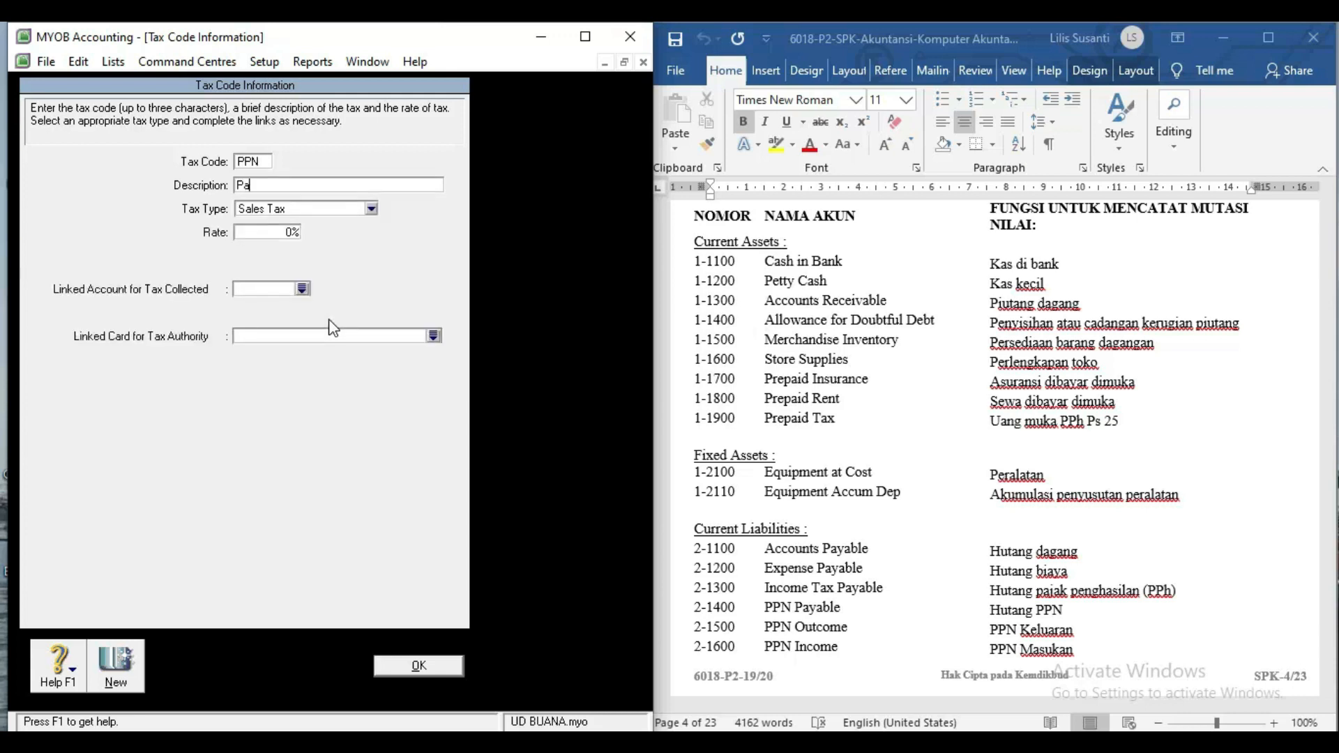
pyautogui.write('jak')
pyautogui.write('Pertambahan Nilai')
# Make PPN a Goods & Services Tax at 10%, linked to 2-1500 PPN Outcome and 2-1600 PPN Income, and save.
pyautogui.click(305, 210)
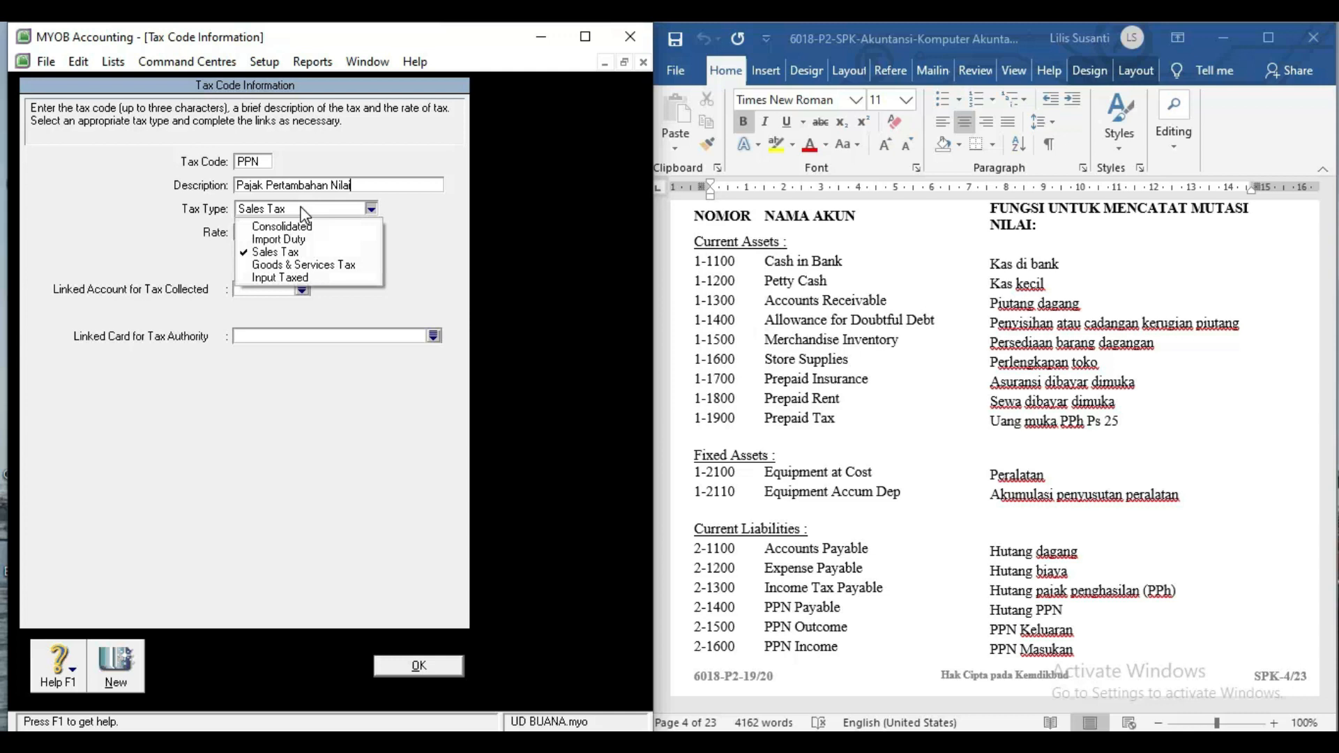
pyautogui.click(302, 265)
pyautogui.click(265, 232)
pyautogui.write('10')
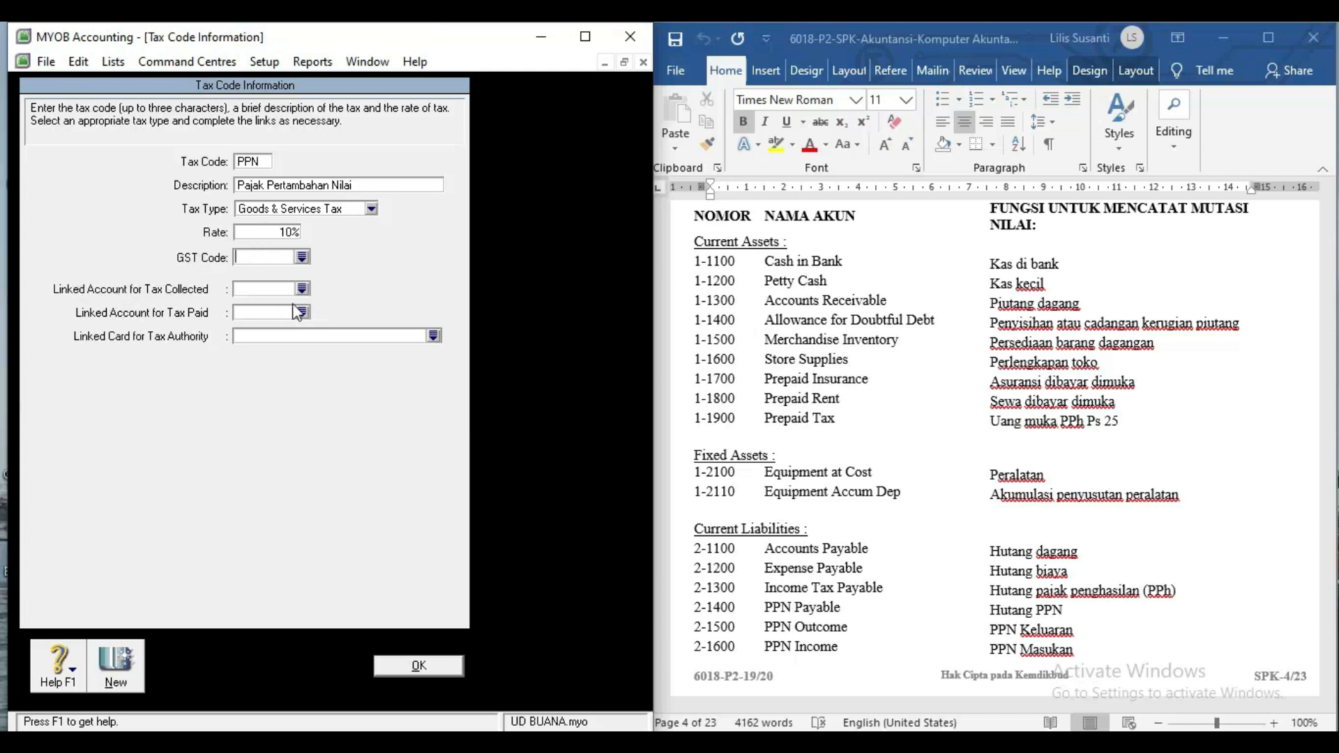
pyautogui.write('2')
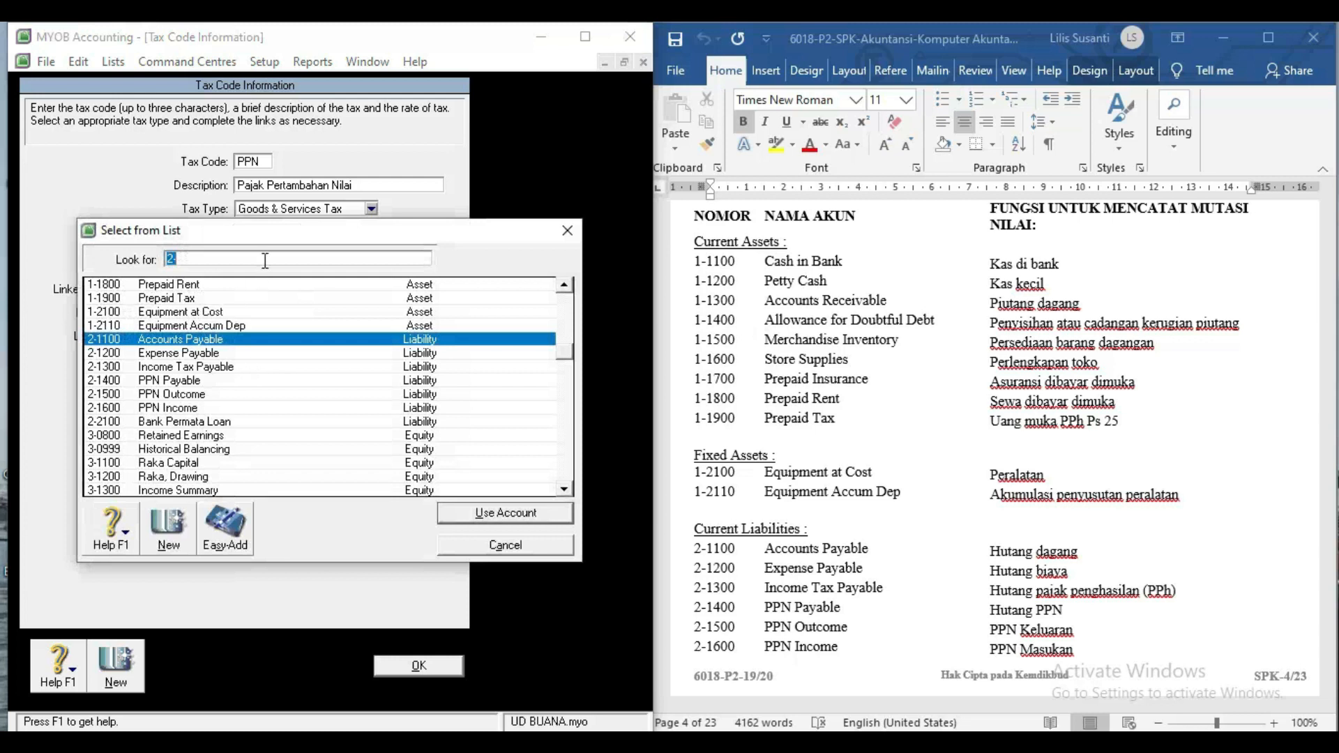
pyautogui.moveTo(285, 234); pyautogui.dragTo(566, 223)
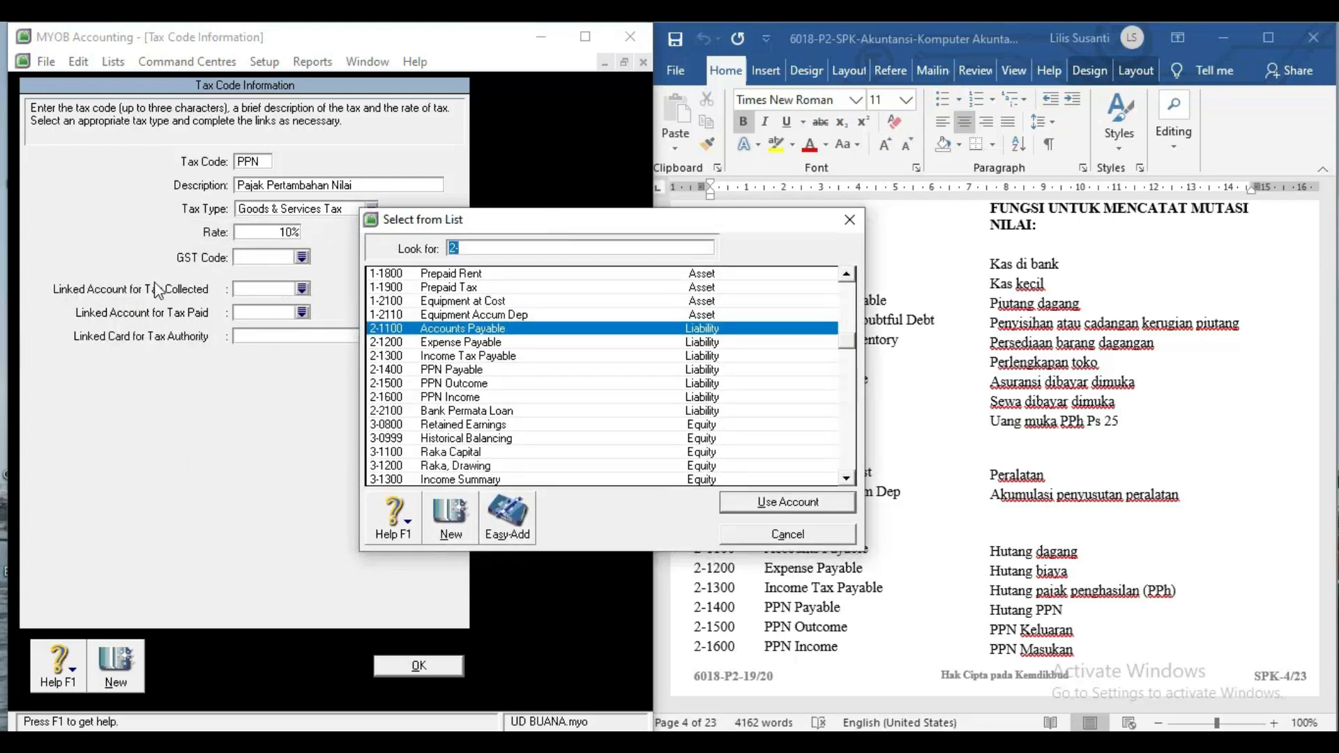
pyautogui.doubleClick(499, 383)
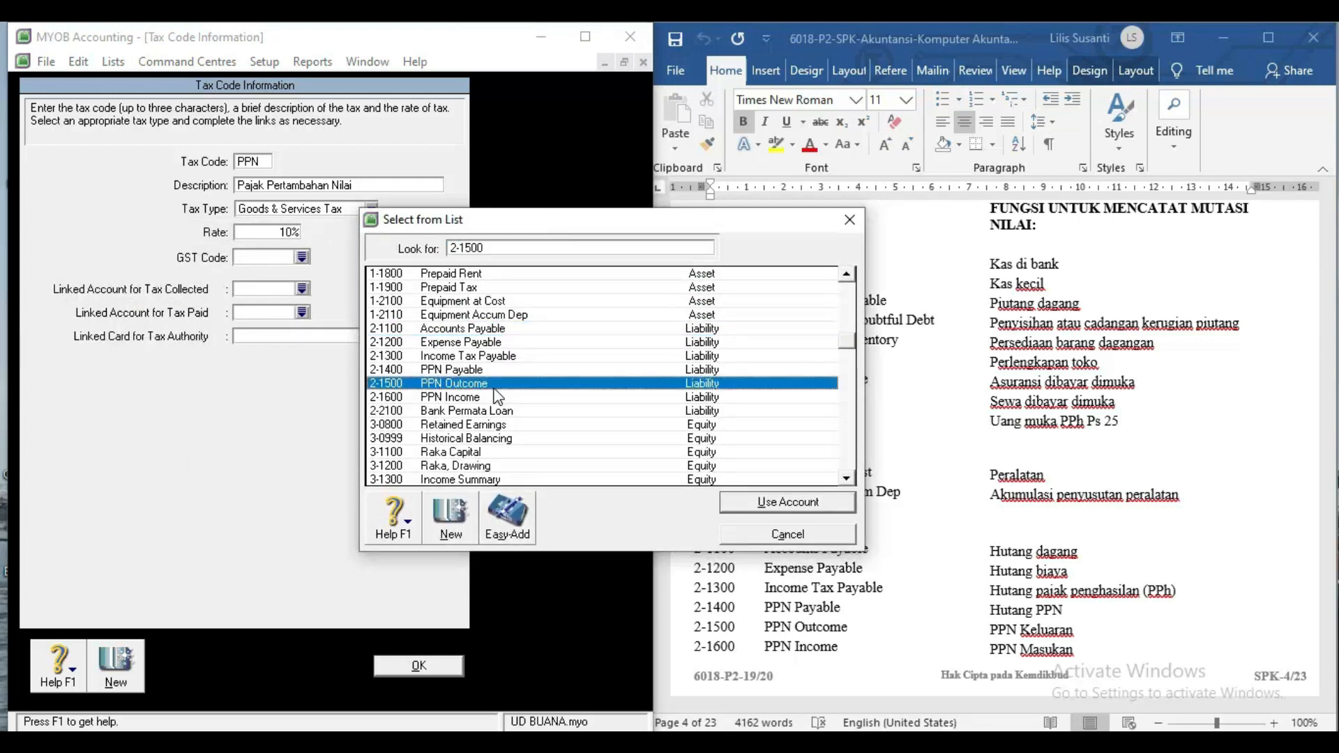
pyautogui.click(302, 313)
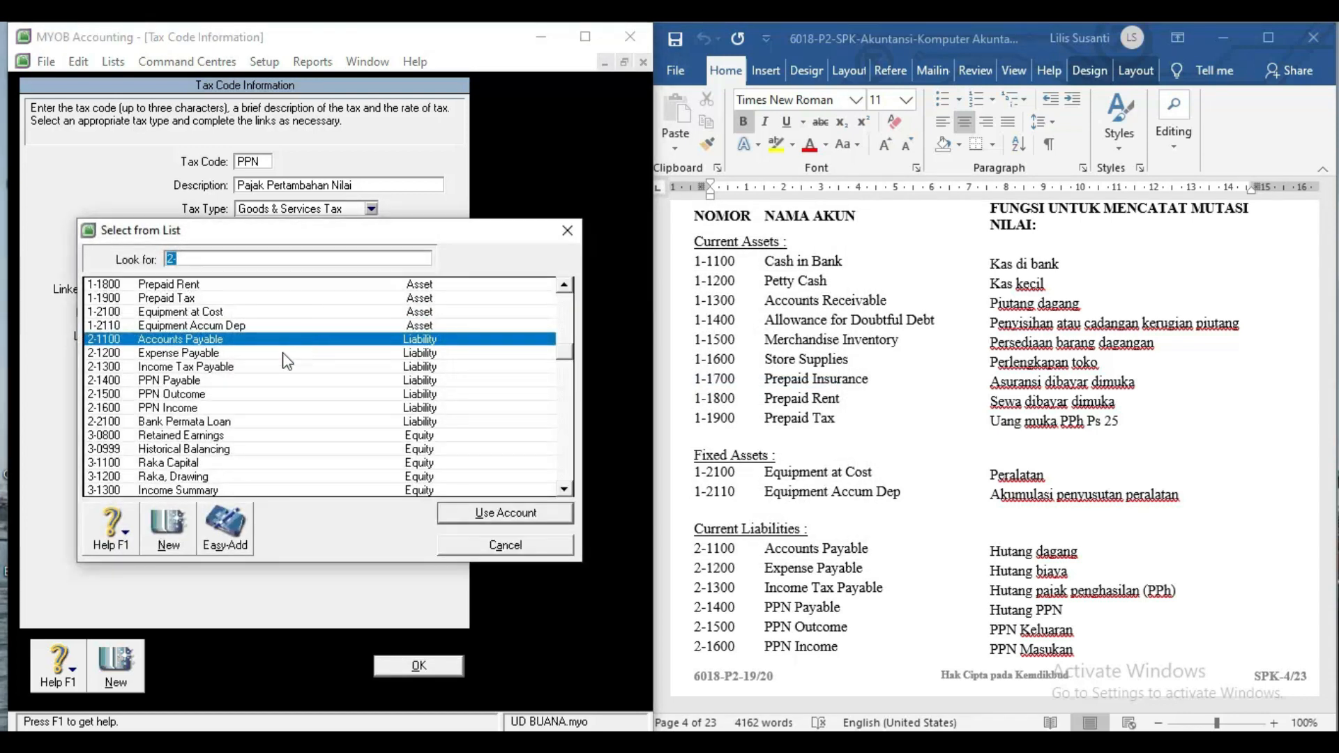
pyautogui.doubleClick(201, 408)
pyautogui.click(382, 666)
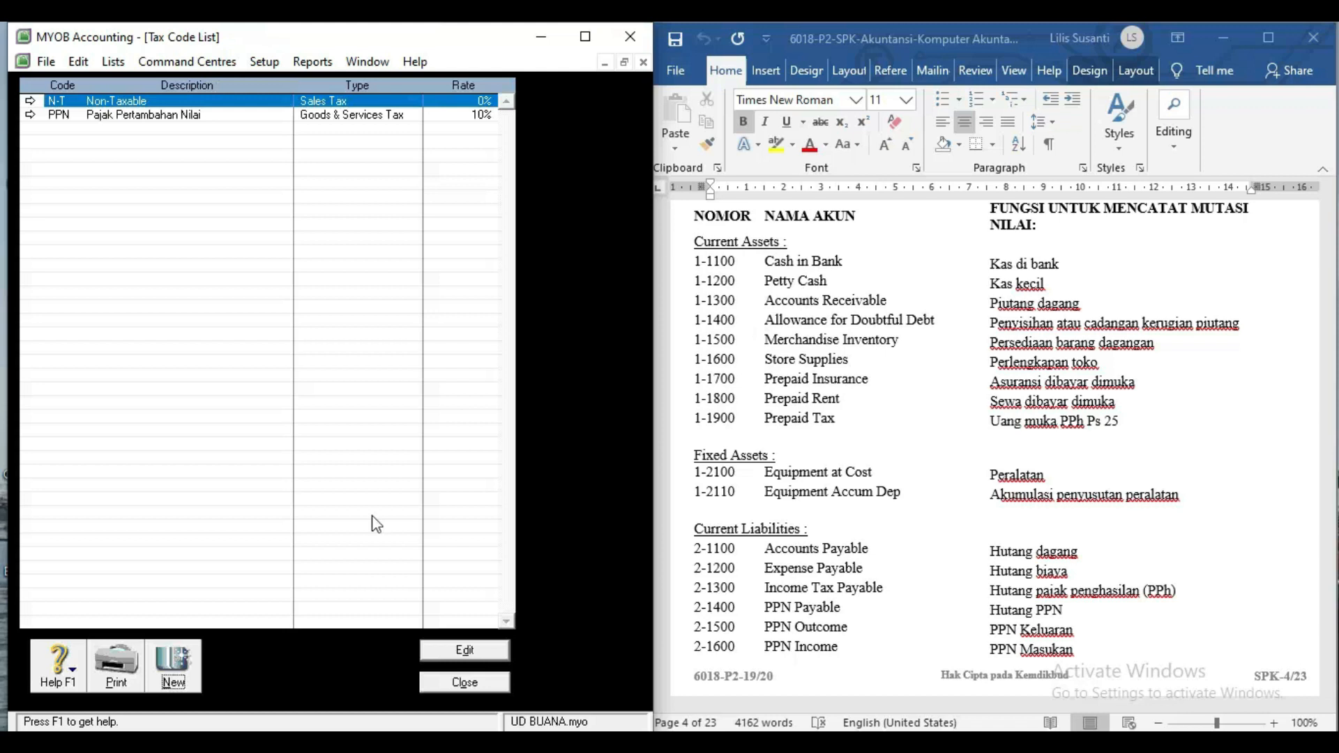
# Close the Tax Code List and return to the UD BUANA Command Centre.
pyautogui.click(453, 685)
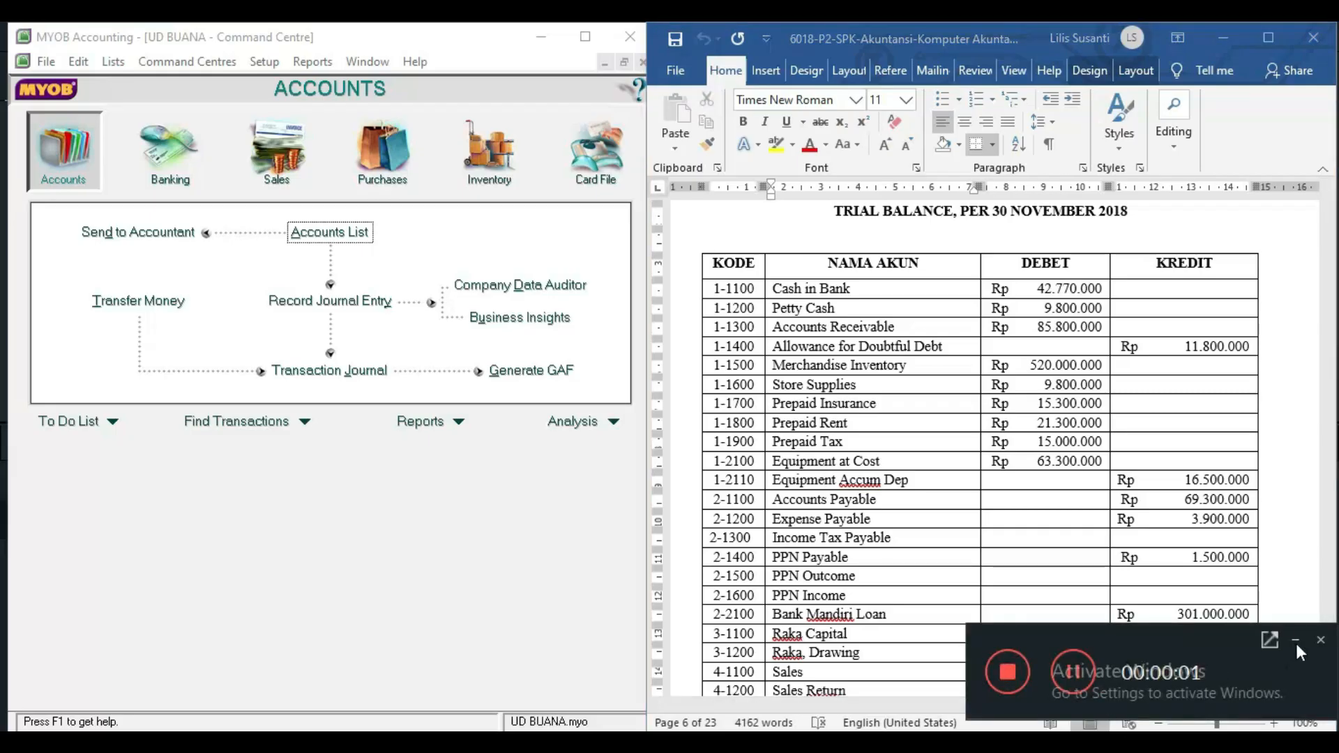
pyautogui.click(1295, 640)
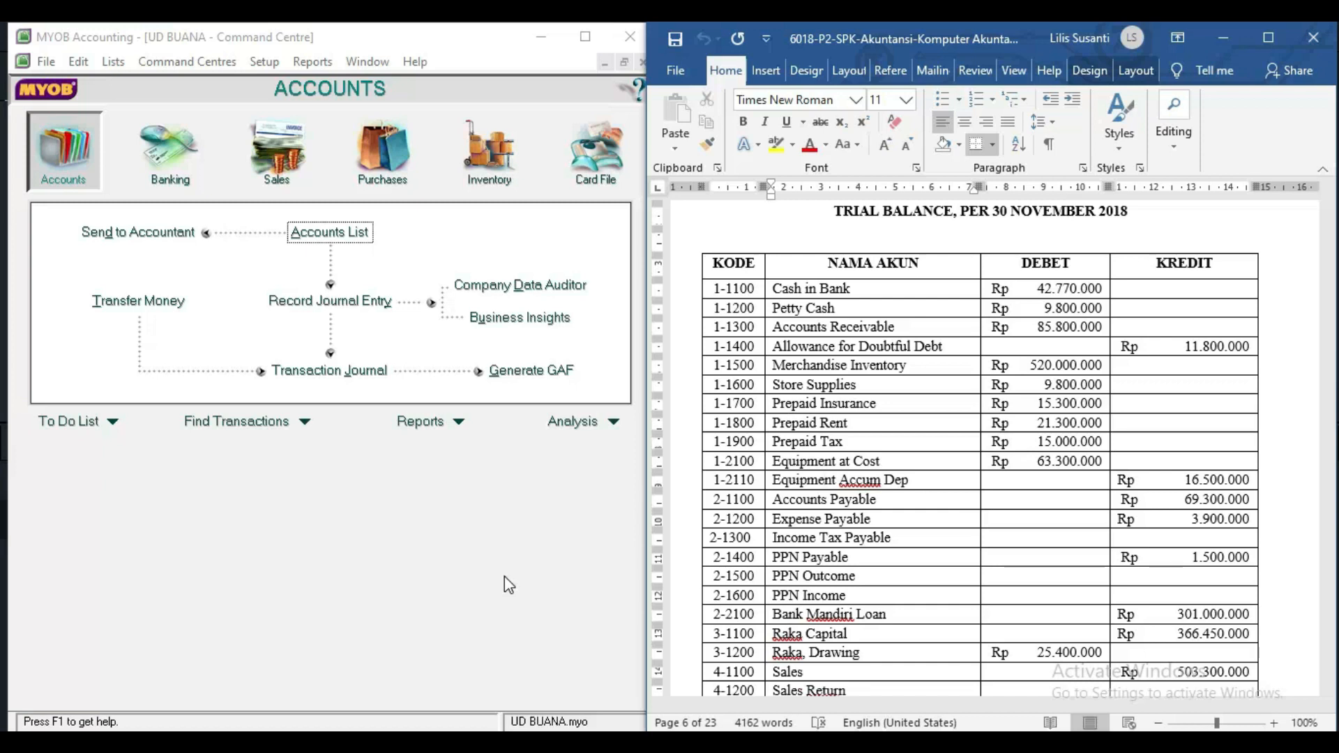
pyautogui.click(270, 67)
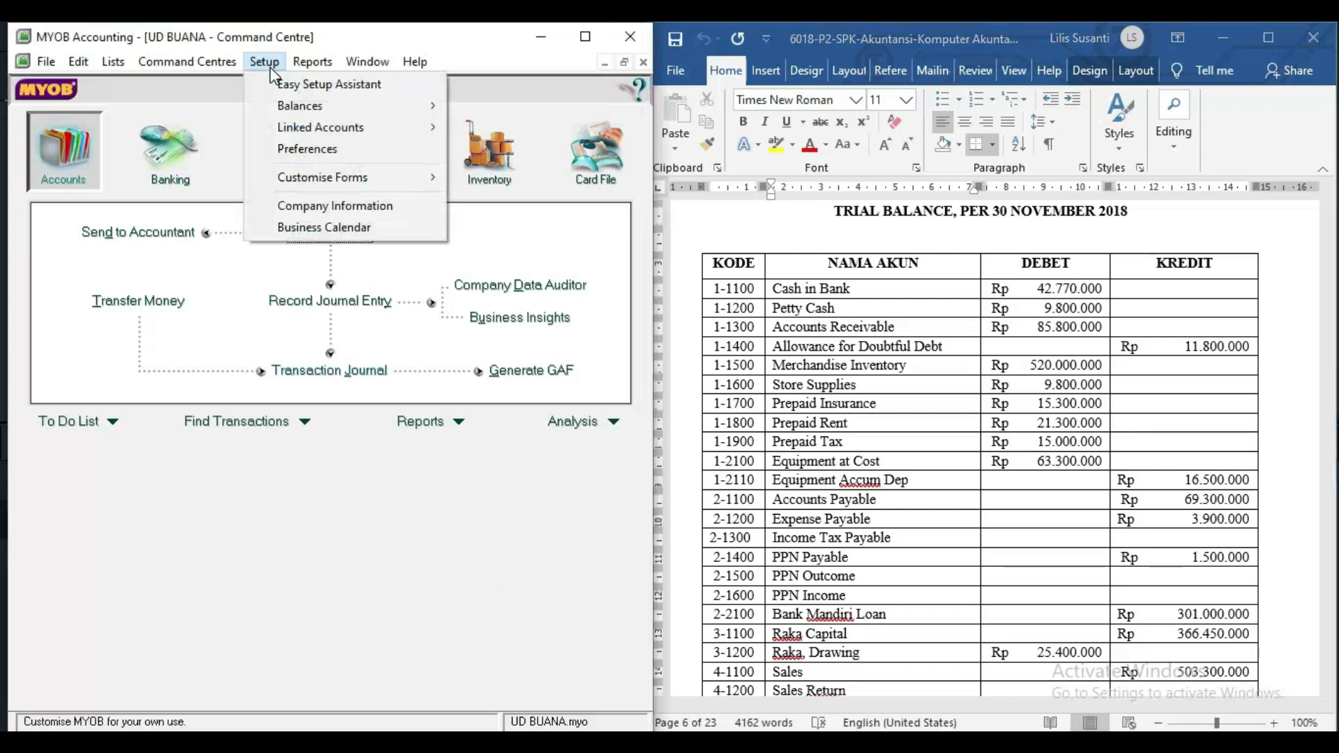
# In Account Opening Balances, enter Cash in Bank 42.770.000, Petty Cash 9.800.000, Receivable 85.800.000, Allowance -11.800.000.
pyautogui.moveTo(443, 110)
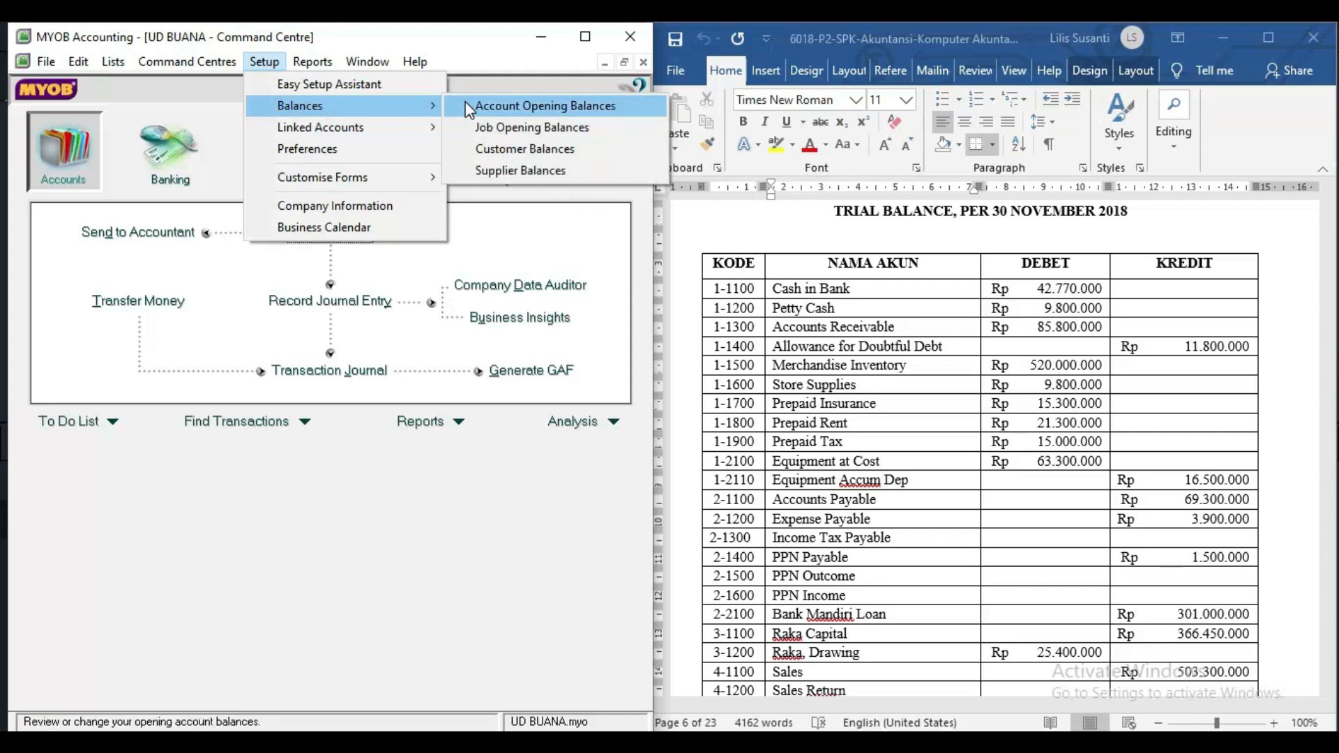
pyautogui.click(469, 110)
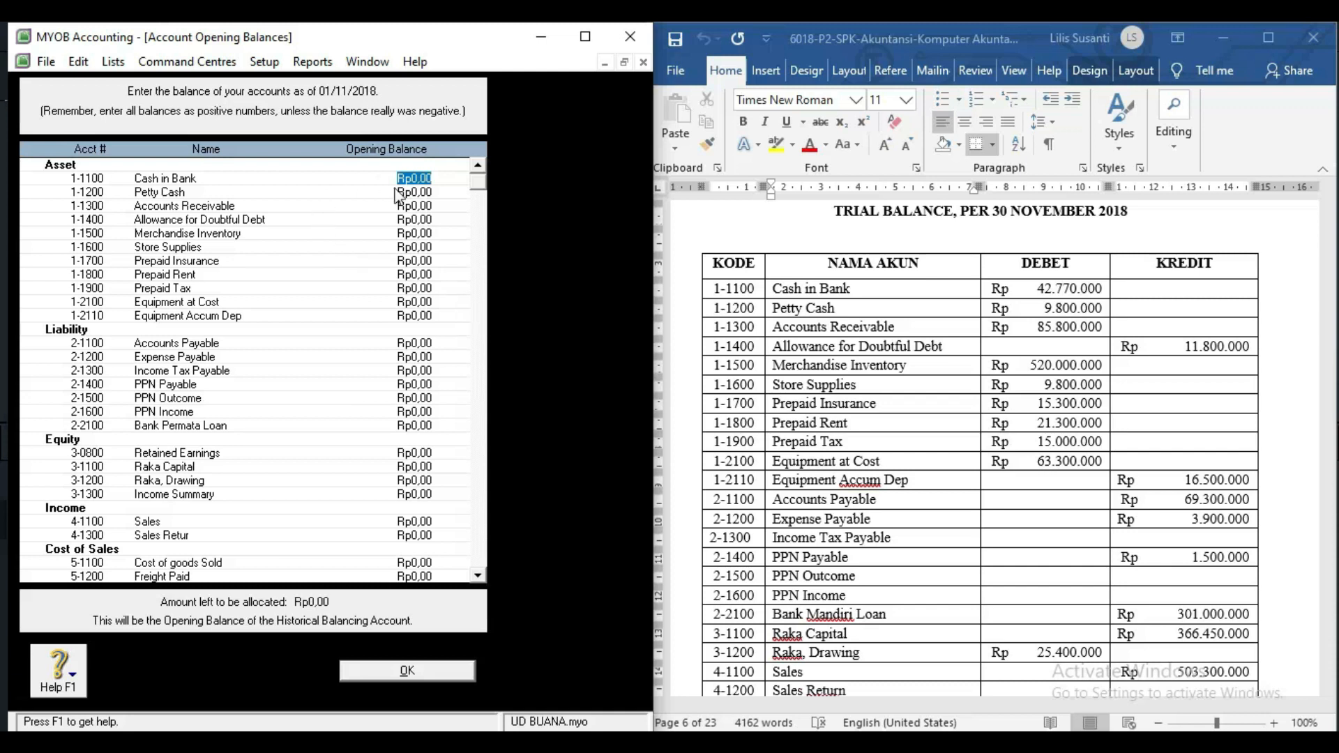
pyautogui.write('42.')
pyautogui.write('77')
pyautogui.write('0.00')
pyautogui.write('0000')
pyautogui.press('Tab')
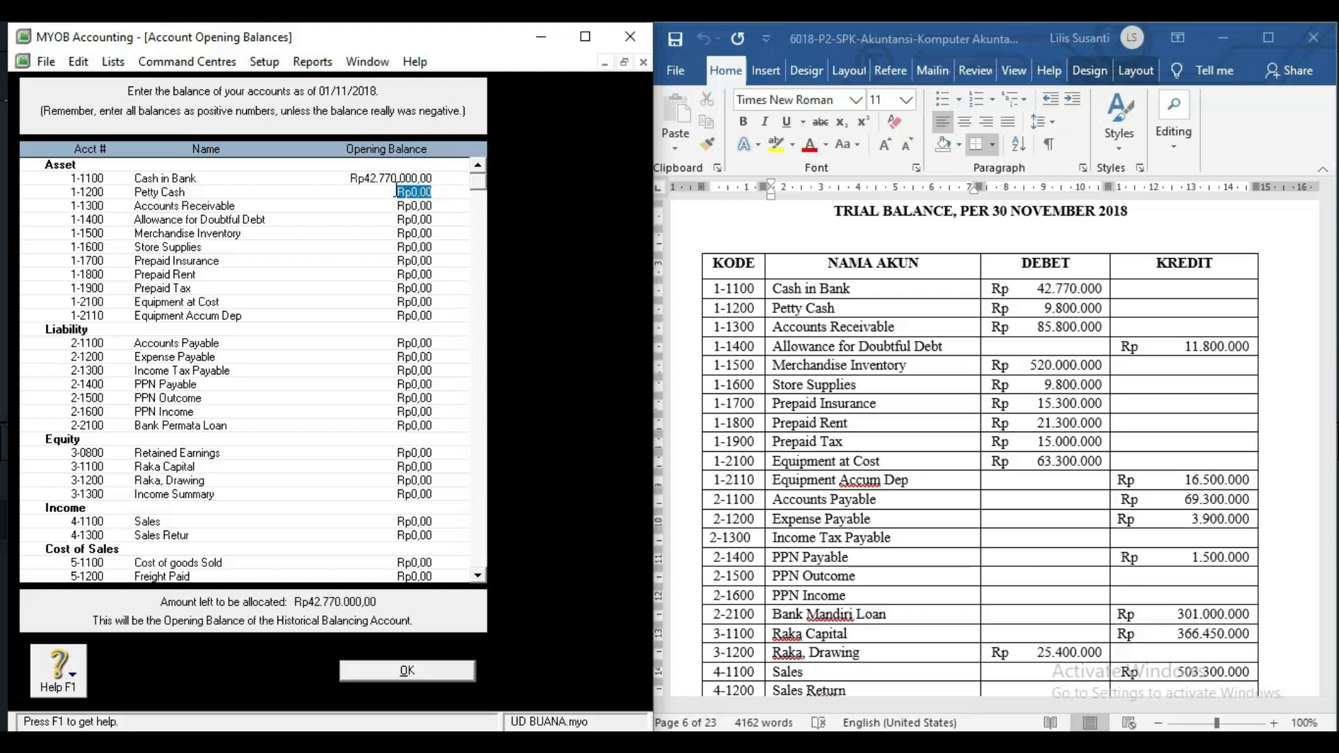
pyautogui.write('9800000')
pyautogui.press('Tab')
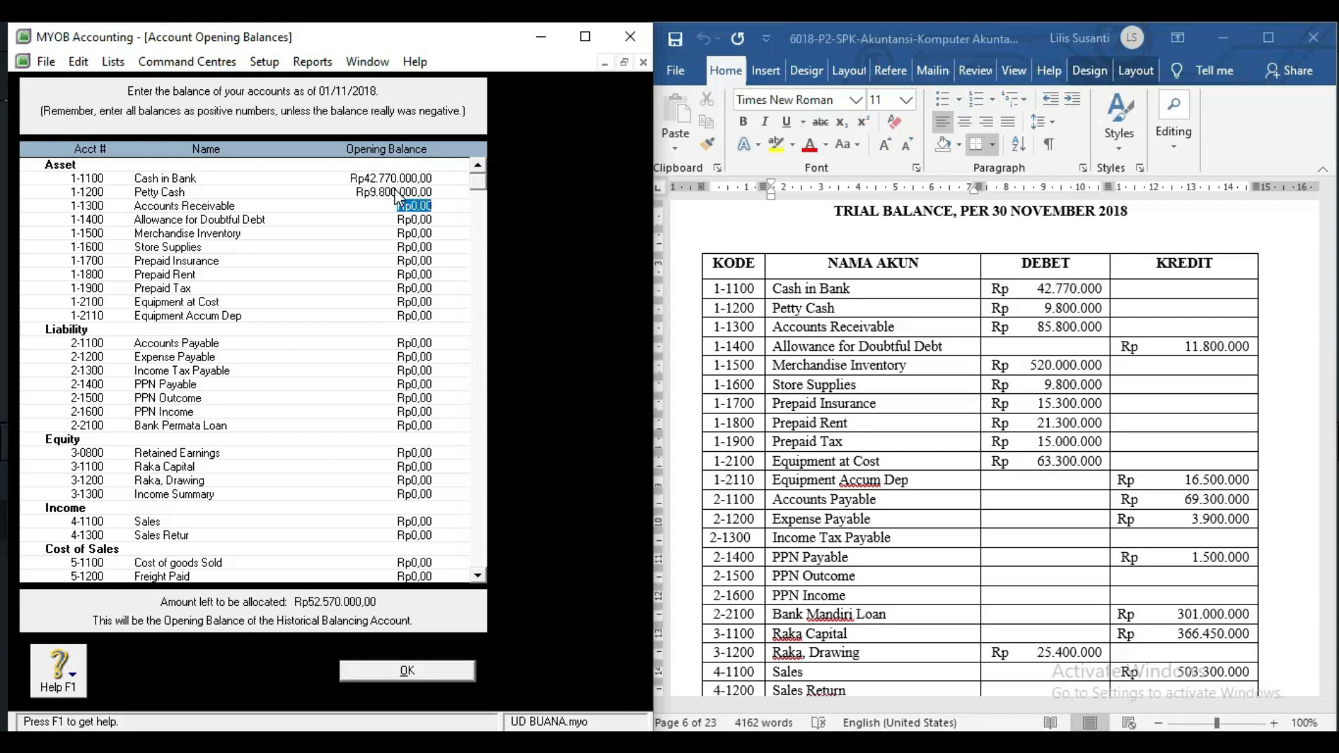
pyautogui.write('85.')
pyautogui.write('800.000')
pyautogui.press('Tab')
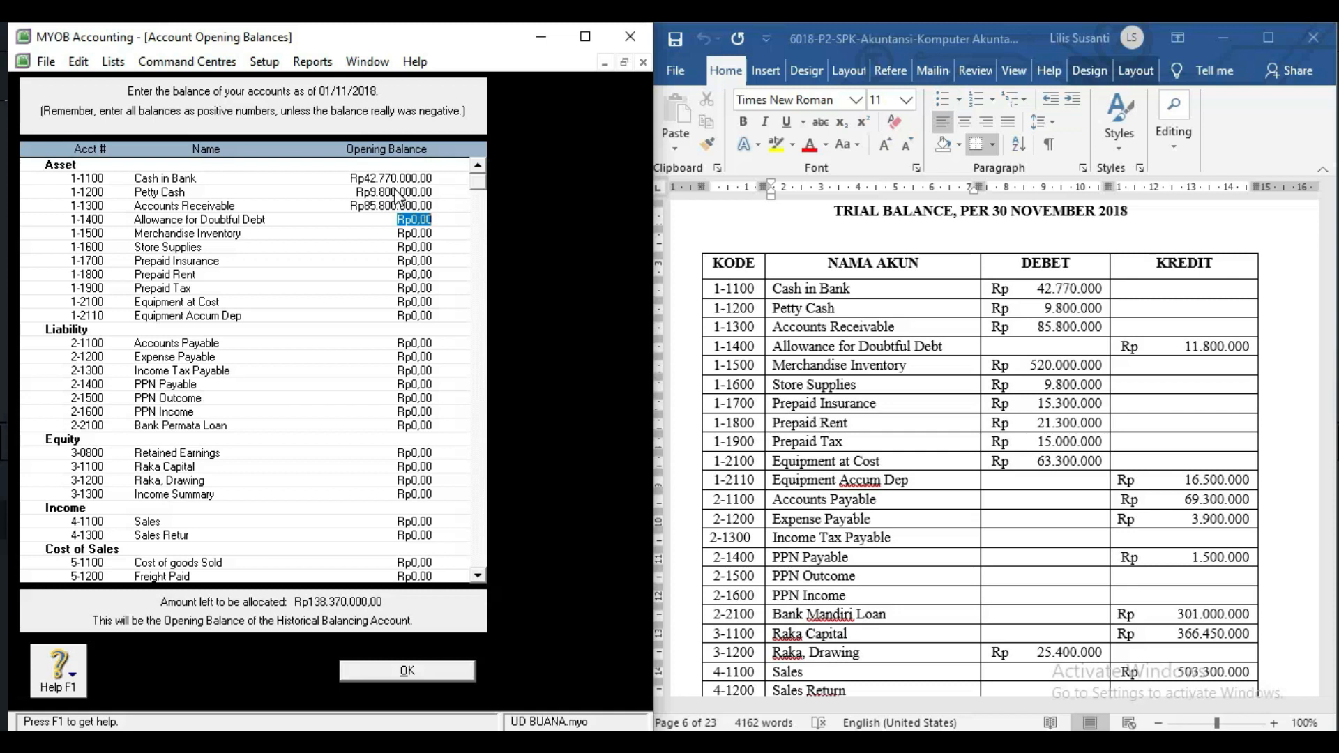
pyautogui.write('-Rp')
pyautogui.write('11.800.000')
pyautogui.press('Tab')
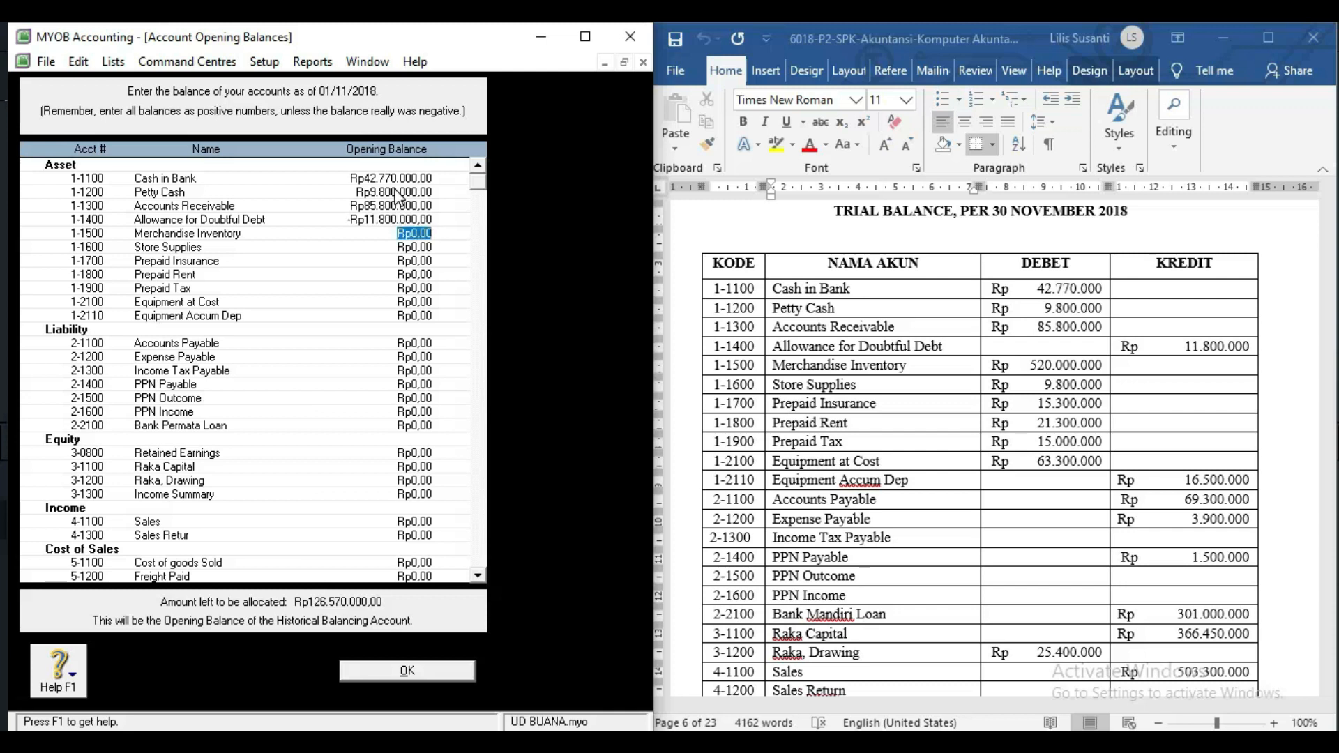
# Enter Merchandise Inventory 520.000.000, Store Supplies 9.800.000, Prepaid Insurance 15.300.000, Prepaid Rent 21.300.000, Prepaid Tax 15.000.000.
pyautogui.write('520000000')
pyautogui.press('Tab')
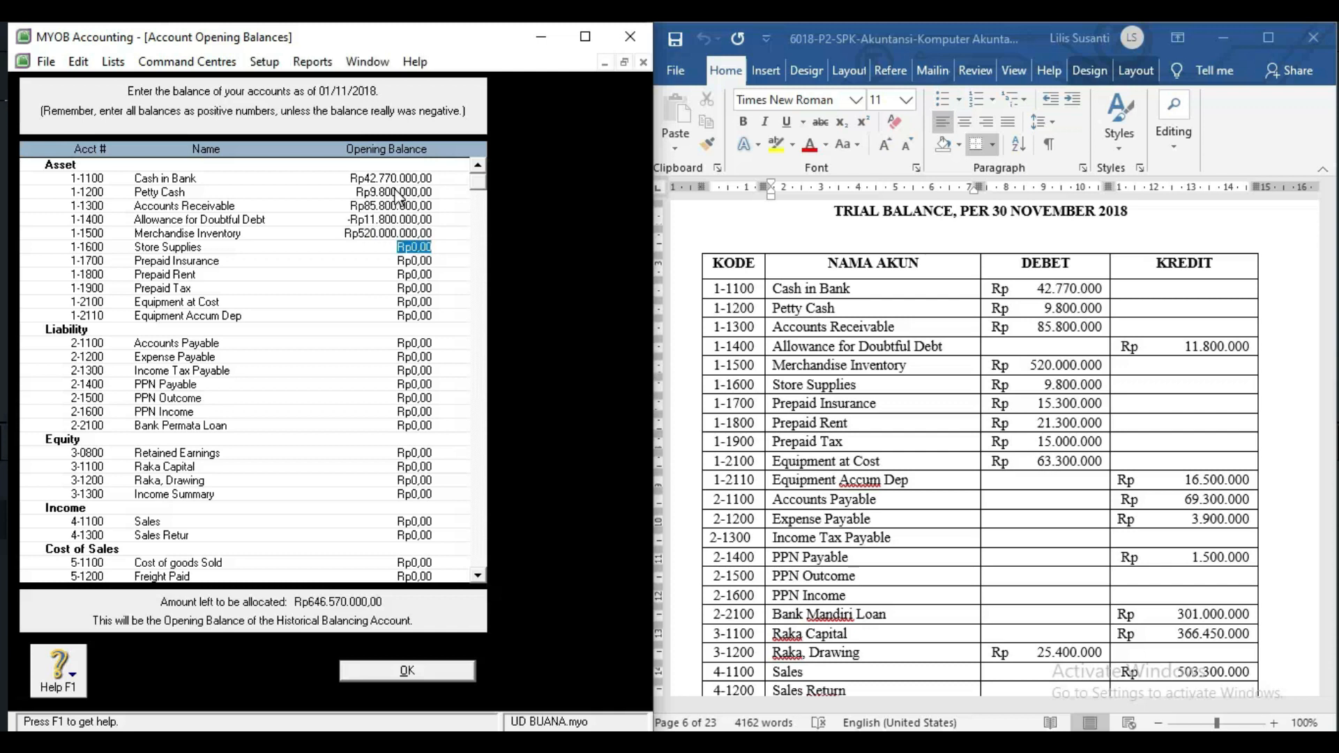
pyautogui.write('9800000')
pyautogui.press('Tab')
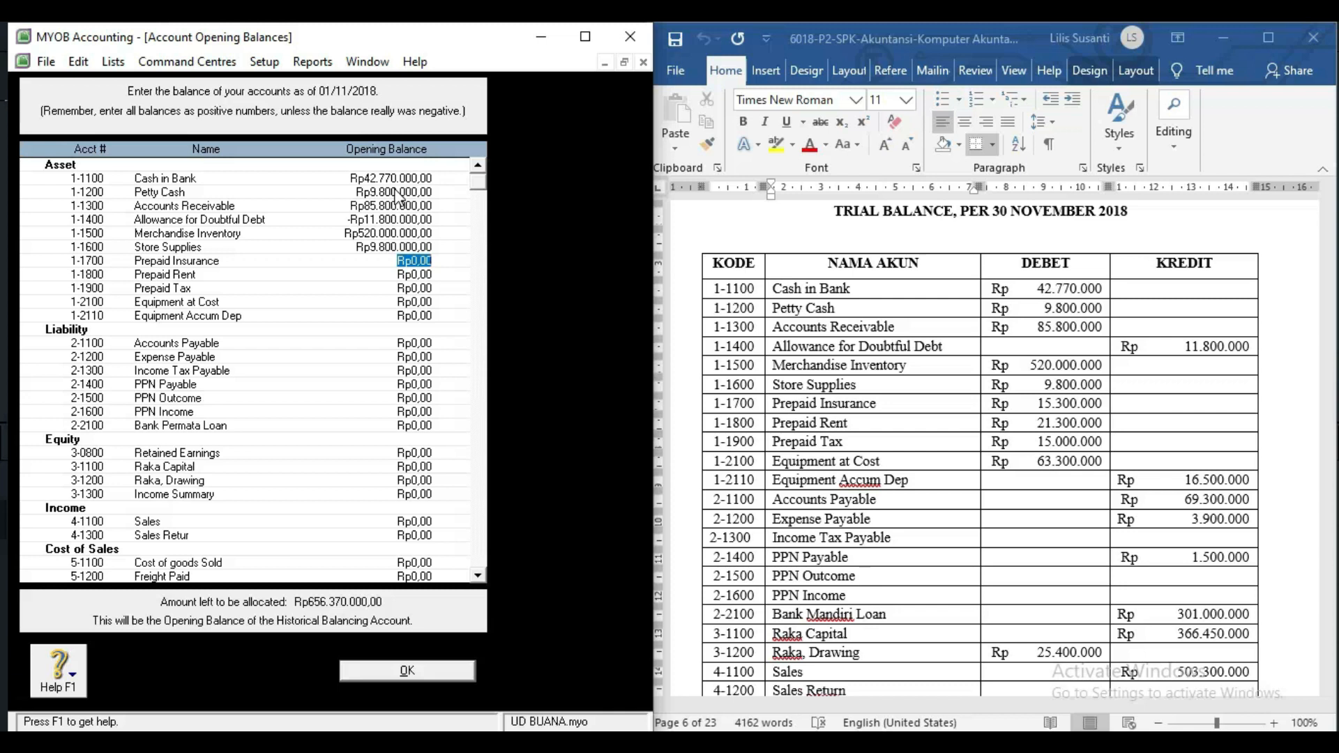
pyautogui.write('15.300.')
pyautogui.write('000')
pyautogui.press('Tab')
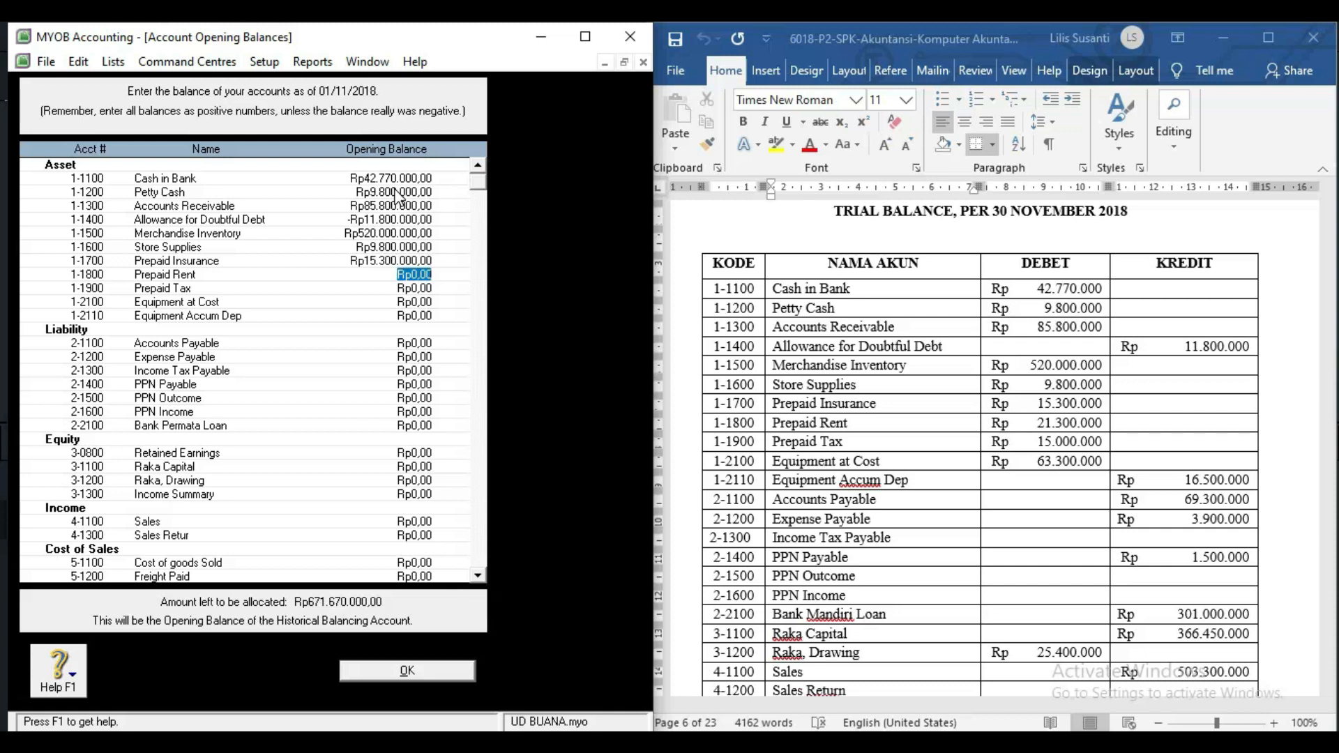
pyautogui.write('21.')
pyautogui.write('300.000')
pyautogui.press('Tab')
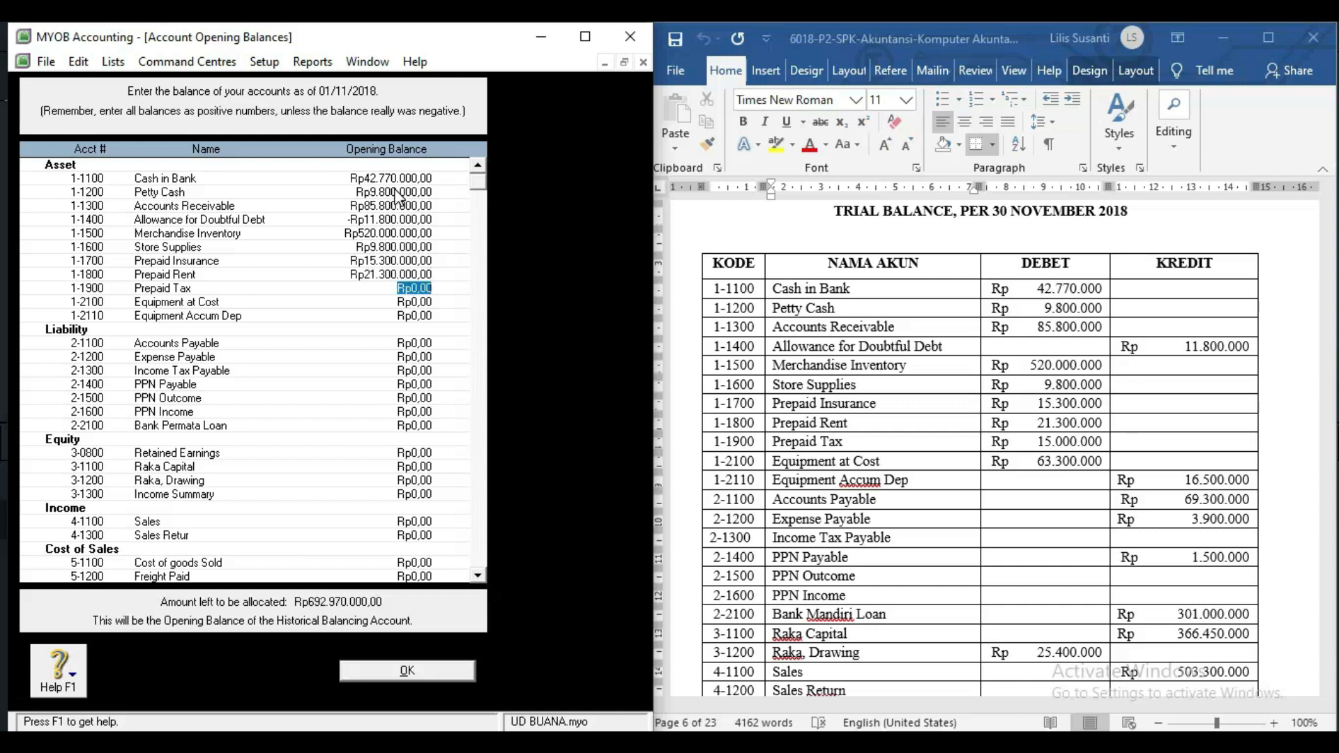
pyautogui.write('15000000')
# Enter Equipment at Cost 63.300.000, Accum Dep -16.500.000, Accounts Payable 69.300.000, Expense Payable 3.900.000.
pyautogui.press('Tab')
pyautogui.write('63.300.')
pyautogui.write('000')
pyautogui.press('Tab')
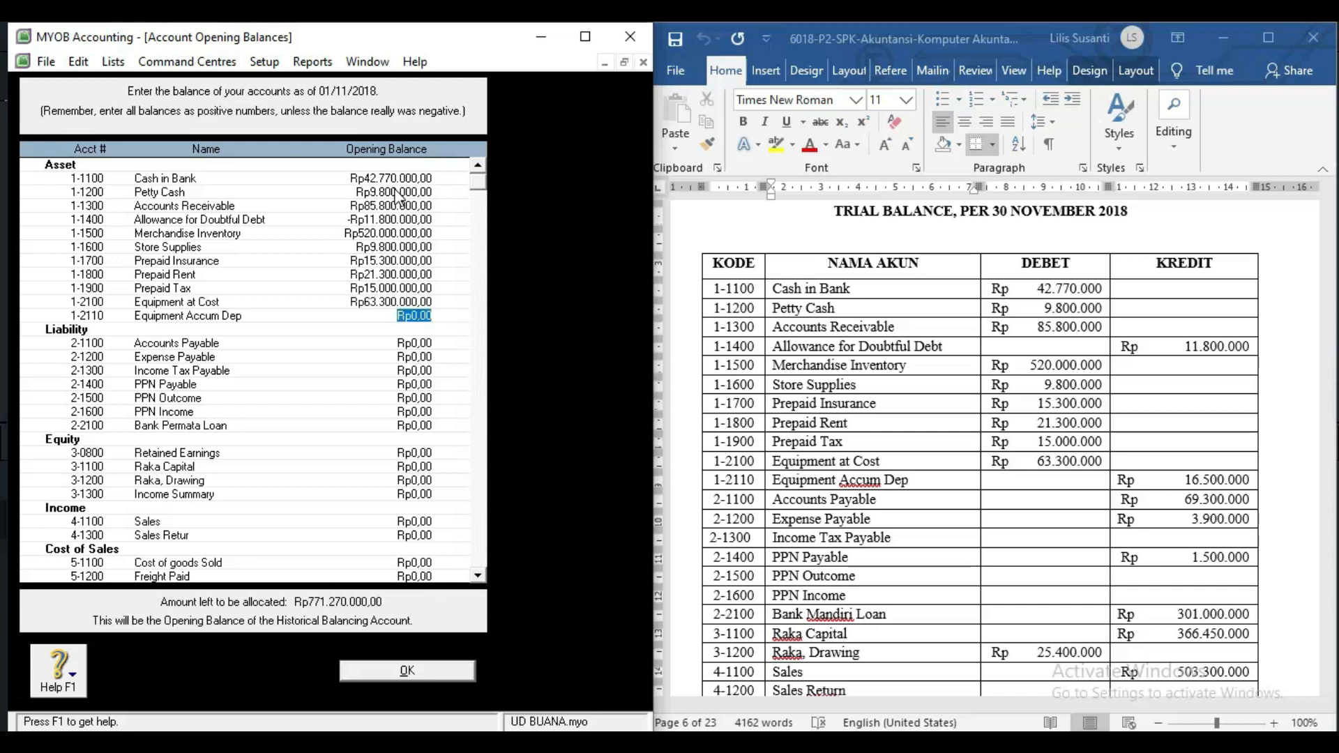
pyautogui.write('-16500000')
pyautogui.press('Tab')
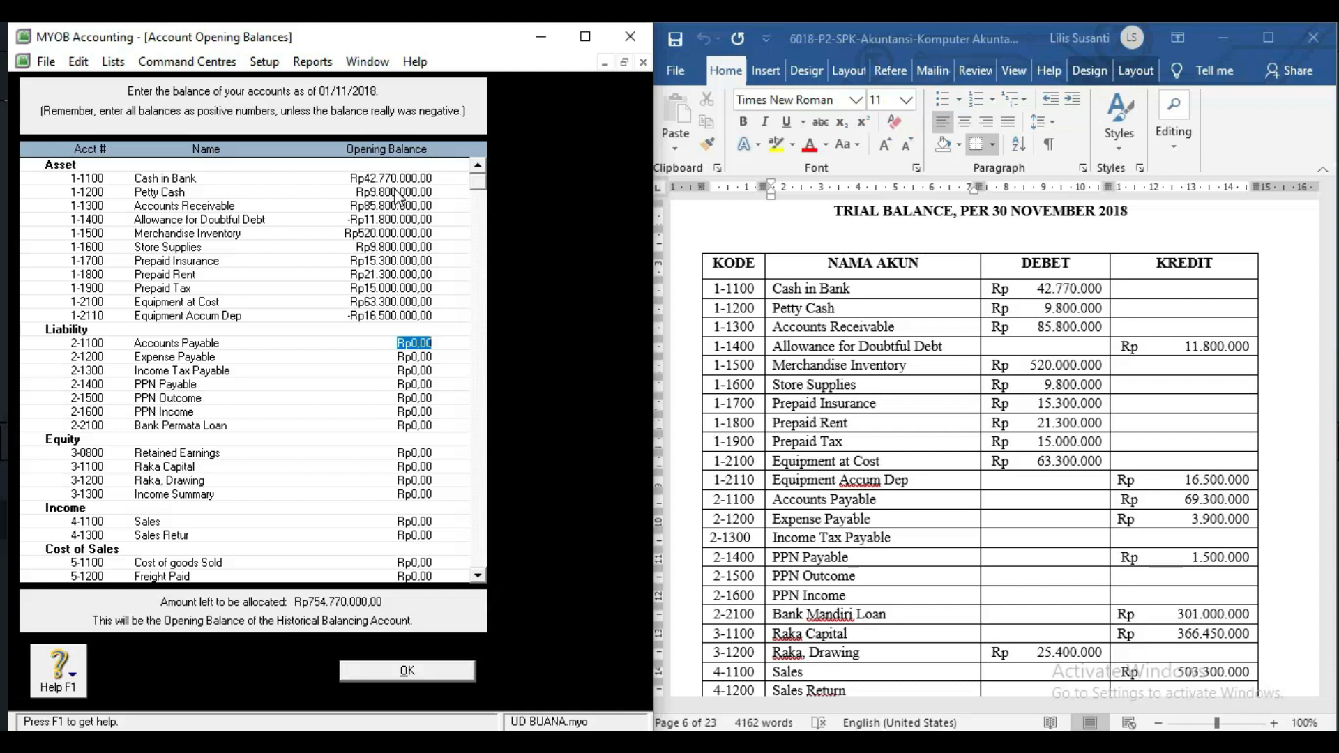
pyautogui.write('6')
pyautogui.write('9.3')
pyautogui.write('00.000')
pyautogui.press('Tab')
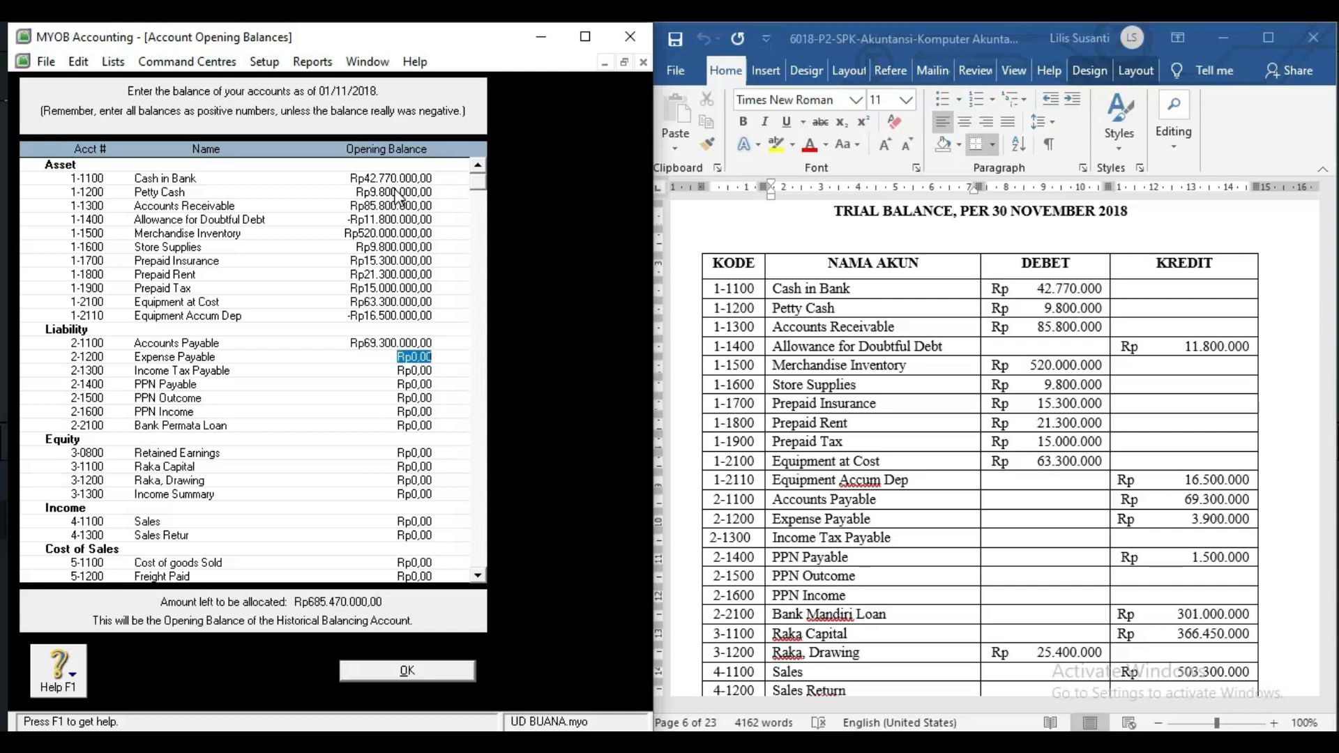
pyautogui.write('3900000')
pyautogui.press('Tab')
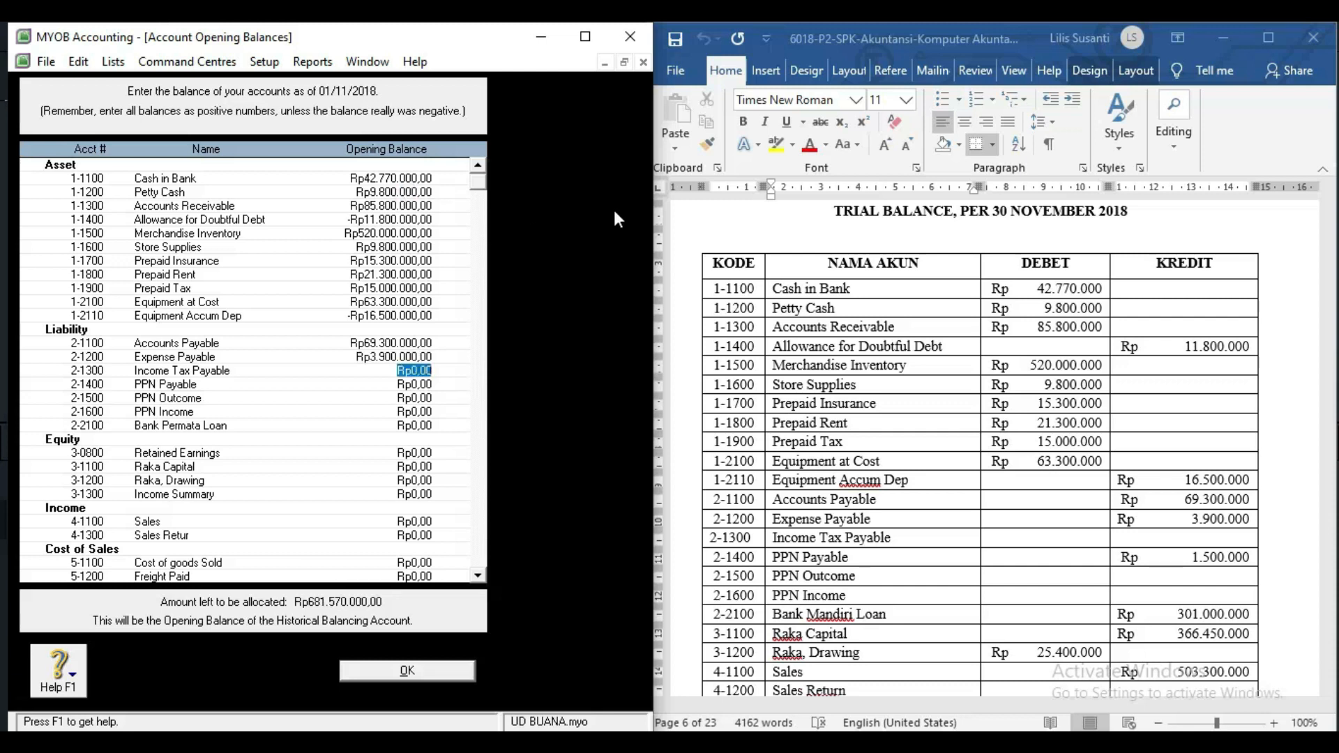
pyautogui.scroll(3, 791, 337)
# Give 2-1400 PPN Payable an opening balance of 1.500.000.
pyautogui.scroll(-5, 789, 329)
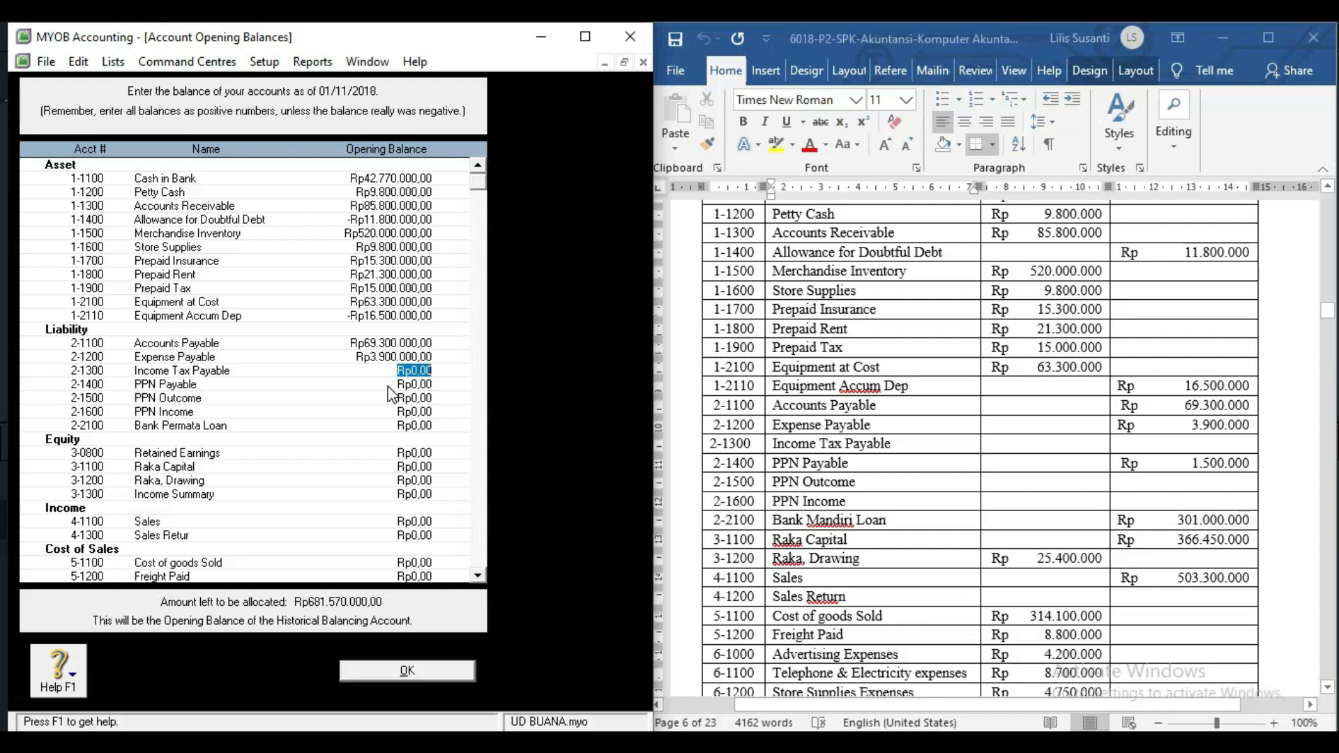
pyautogui.click(390, 387)
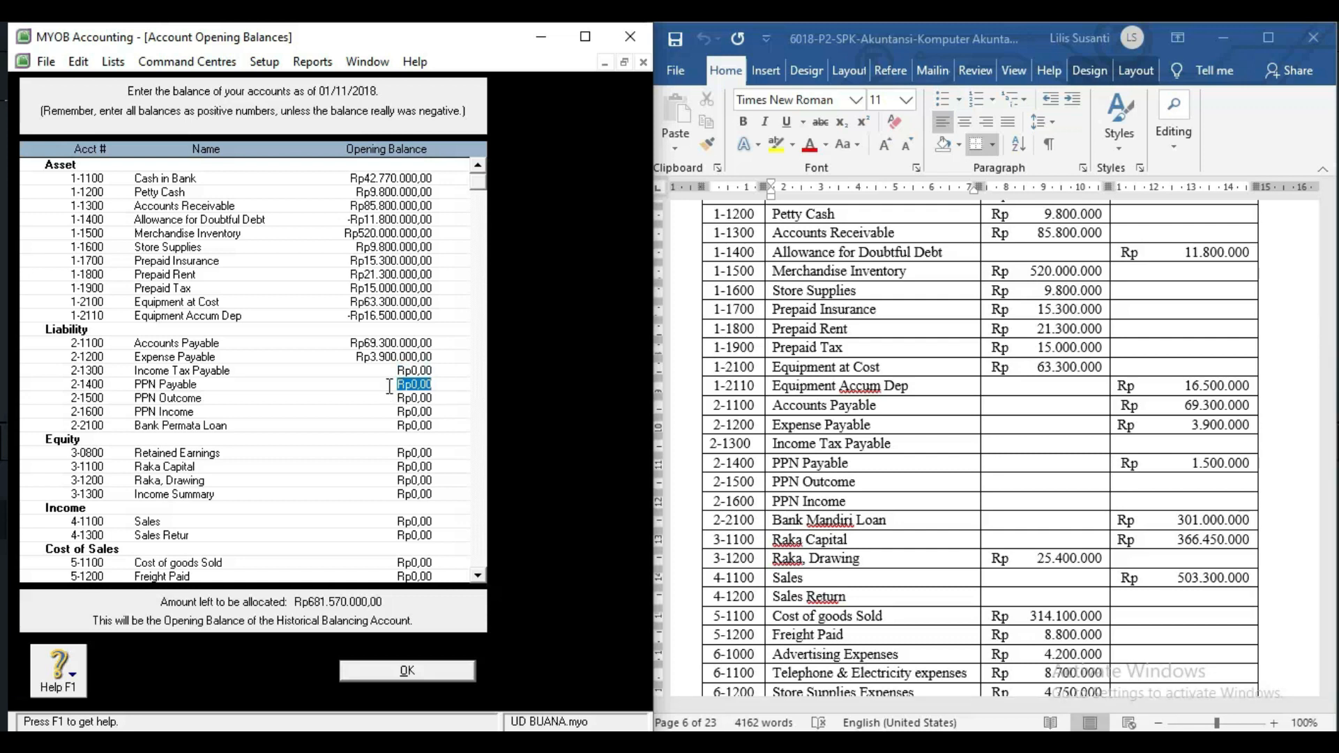
pyautogui.write('1.500.000')
pyautogui.press('Tab')
pyautogui.press('Tab')
pyautogui.press('Tab')
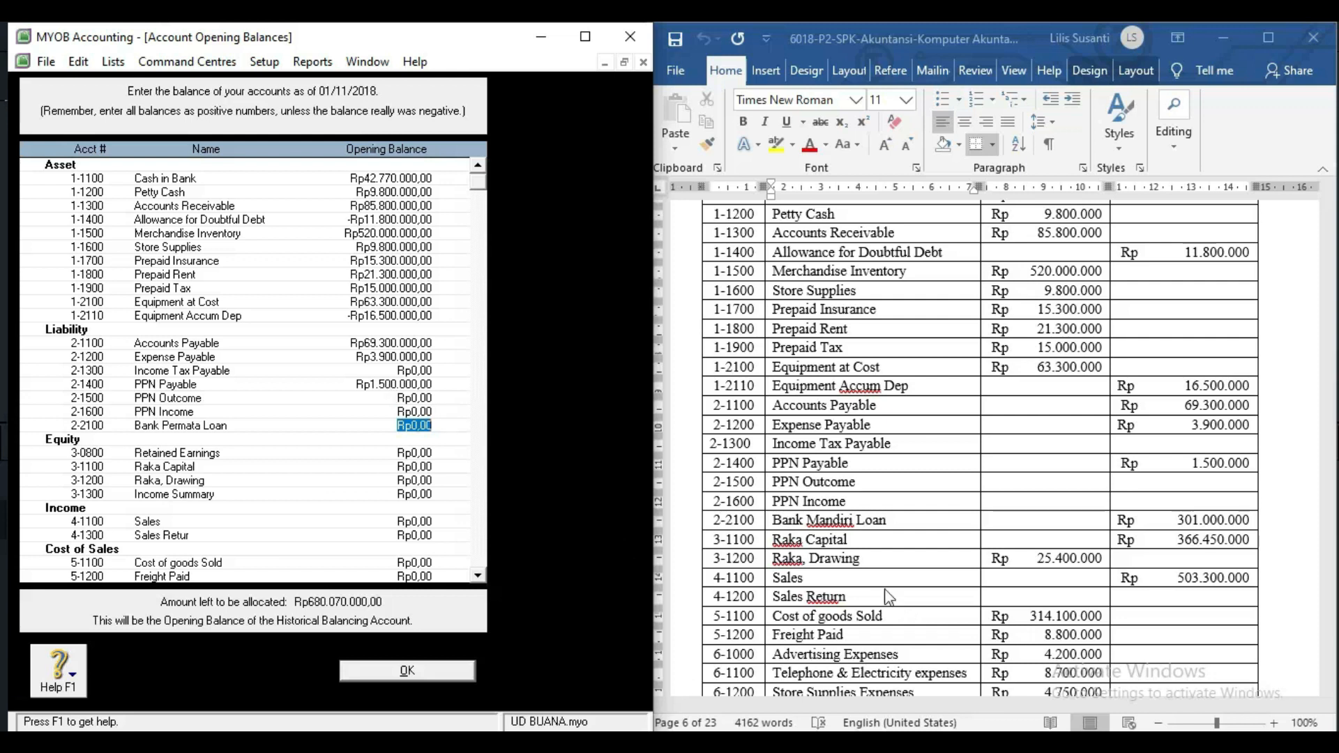
pyautogui.click(880, 521)
# Scroll Word to the trial balance rows showing the Bank Mandiri Loan and Raka Capital credits.
pyautogui.scroll(20, 880, 521)
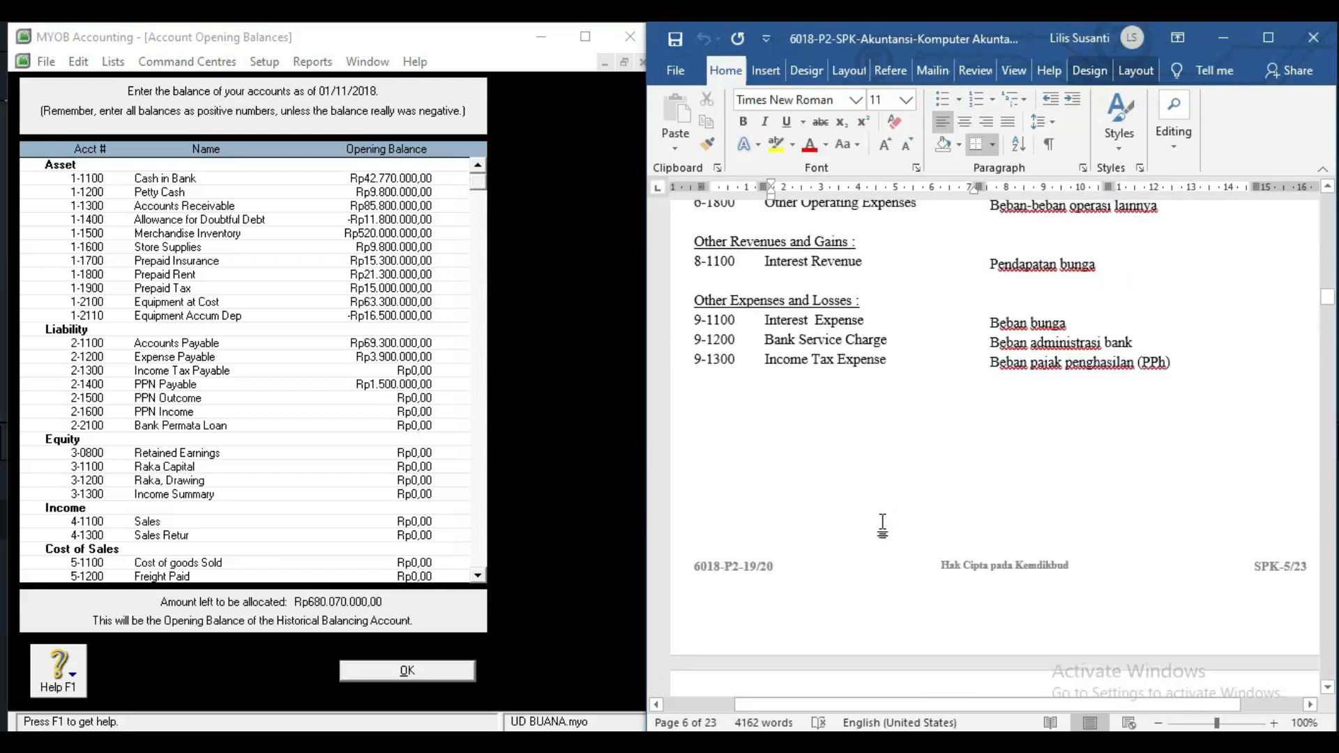
pyautogui.scroll(3, 884, 522)
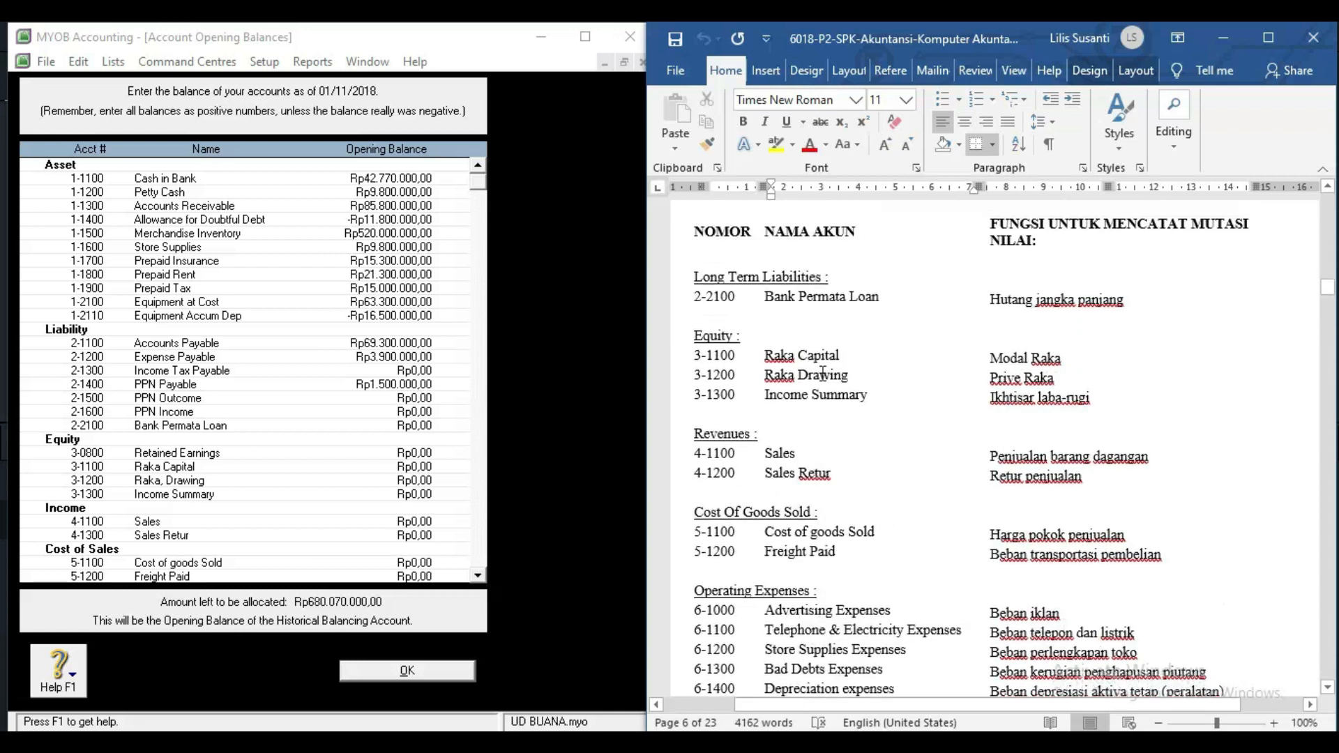
pyautogui.click(820, 298)
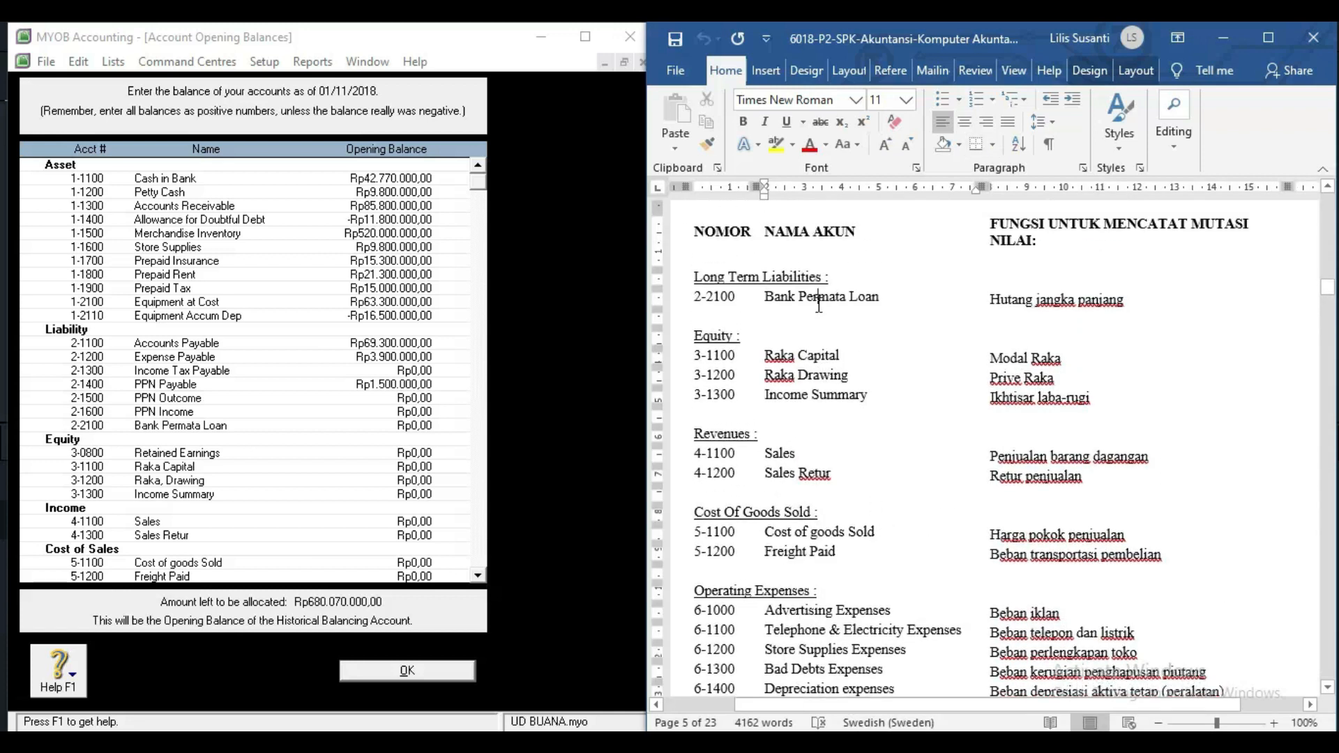
pyautogui.scroll(-1, 820, 302)
pyautogui.scroll(4, 820, 303)
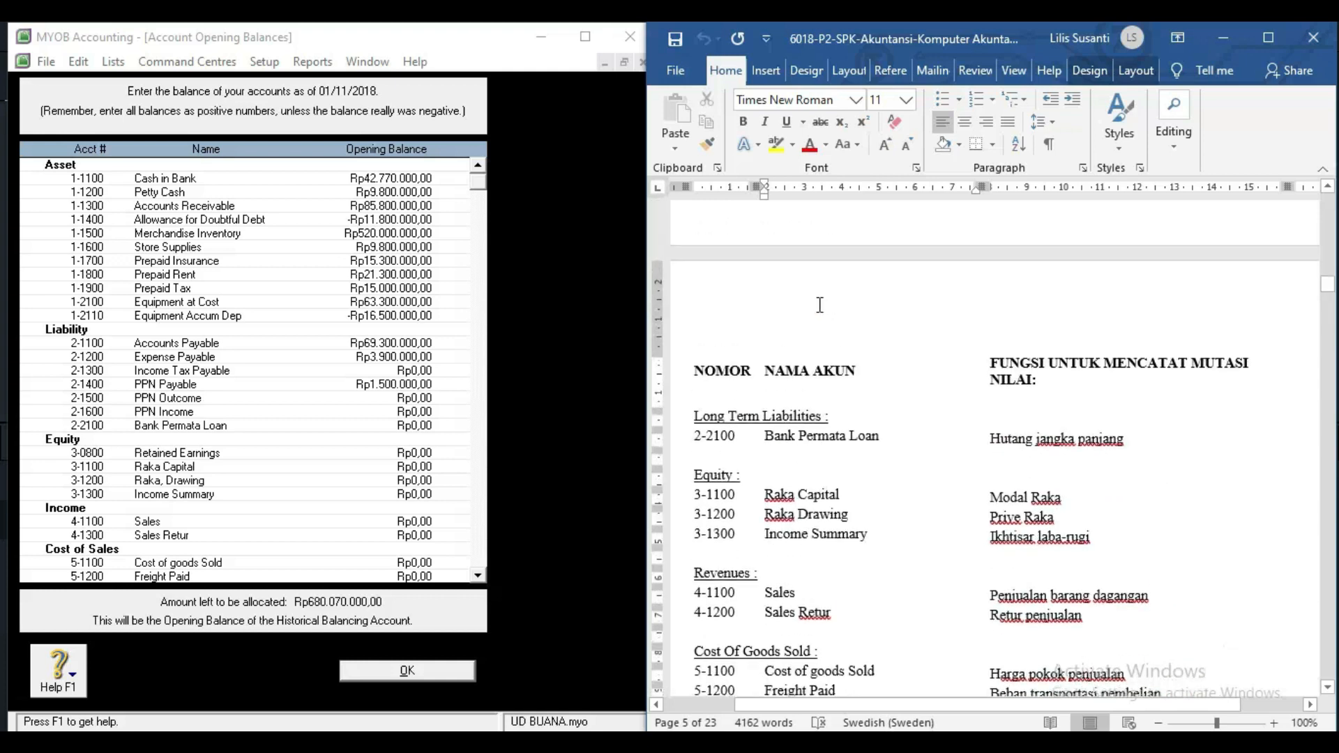
pyautogui.scroll(-8, 817, 610)
pyautogui.scroll(-20, 817, 610)
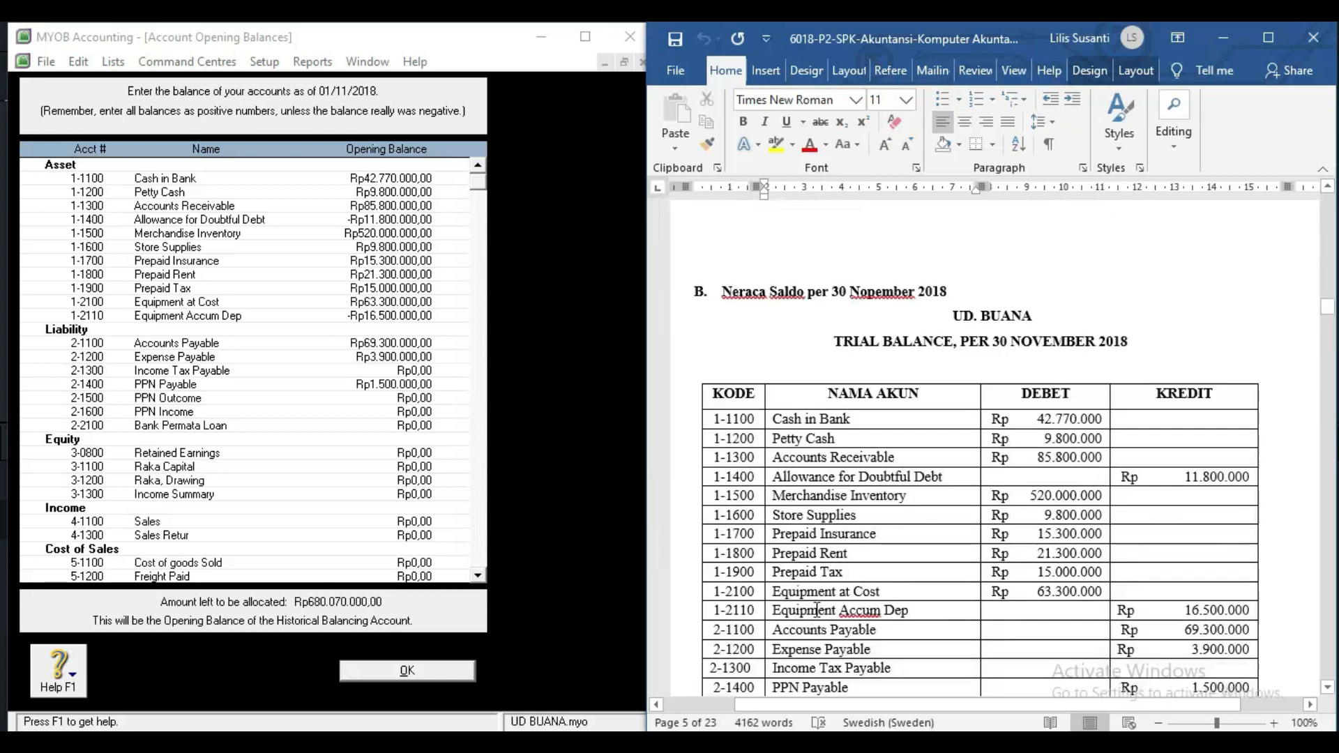
pyautogui.click(881, 468)
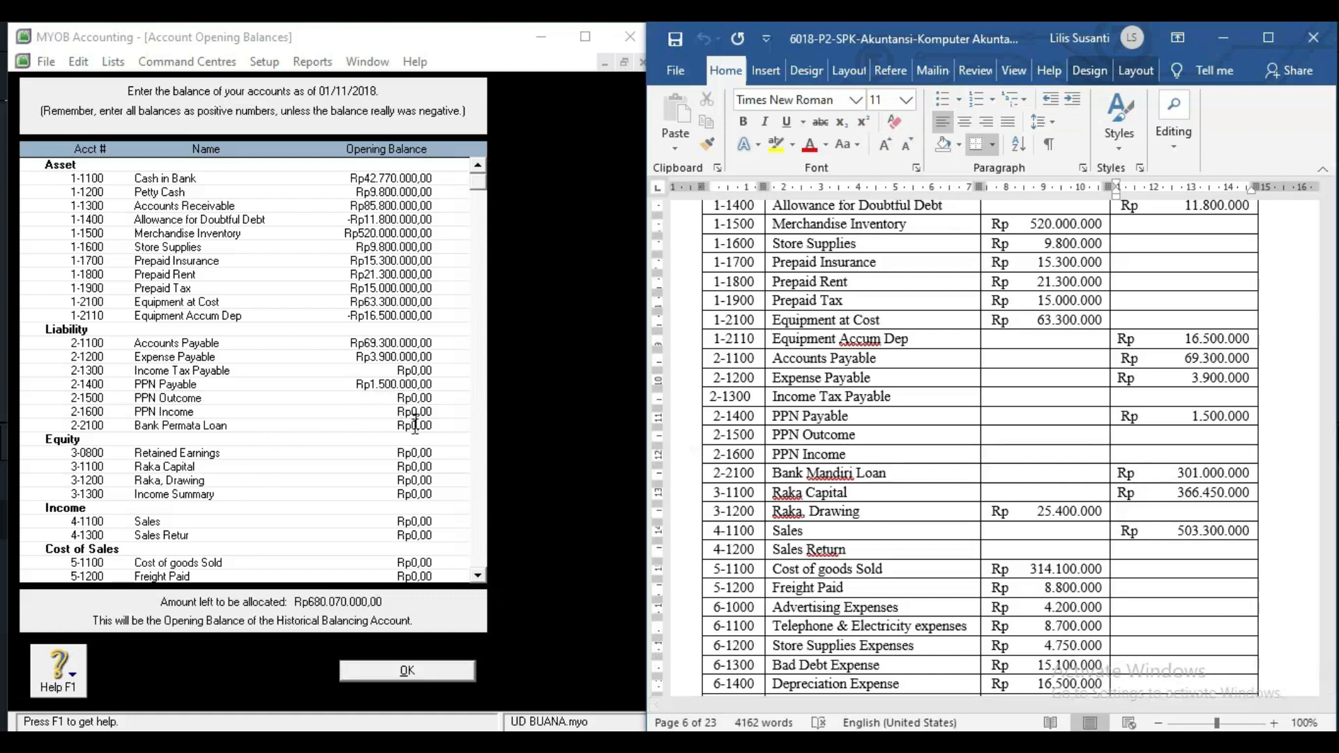
pyautogui.click(415, 452)
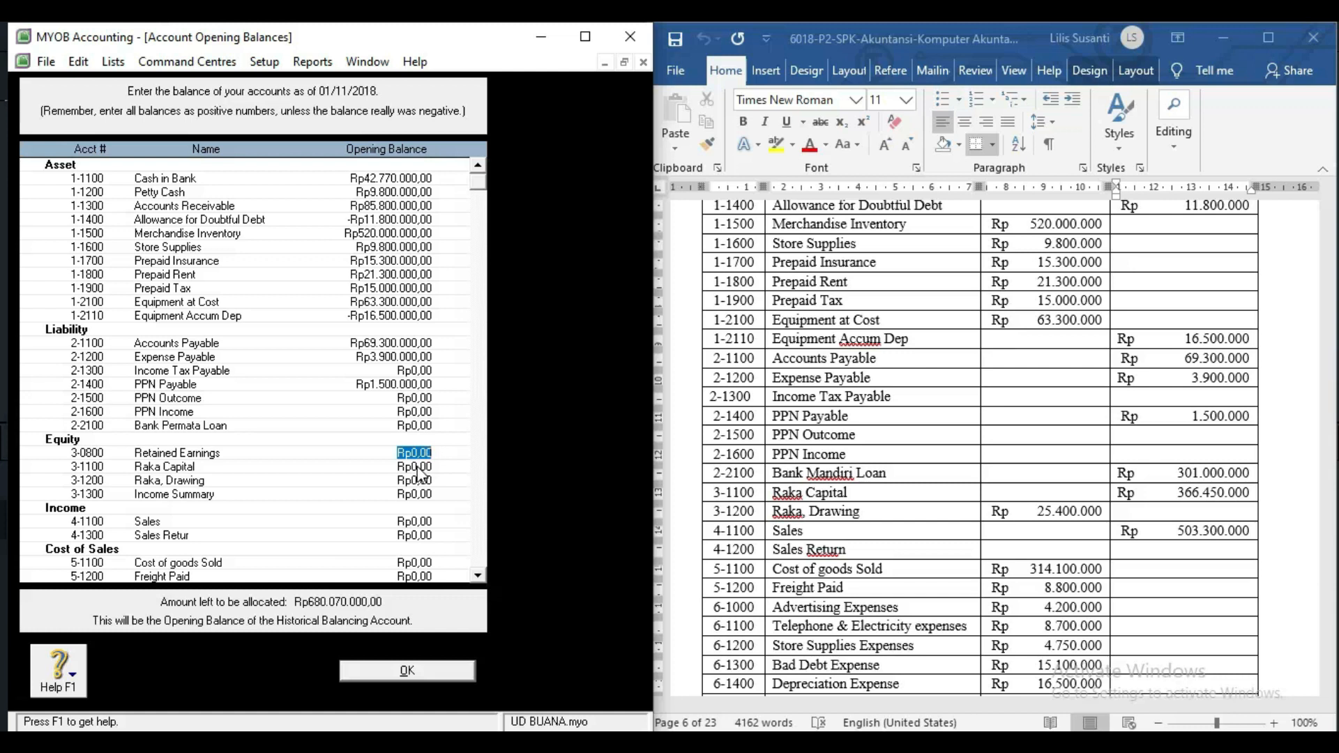
# Enter Bank Permata Loan 301.000.000, Raka Capital 366.450.000 and Raka Drawing -25.400.000, skipping Income Summary.
pyautogui.click(410, 425)
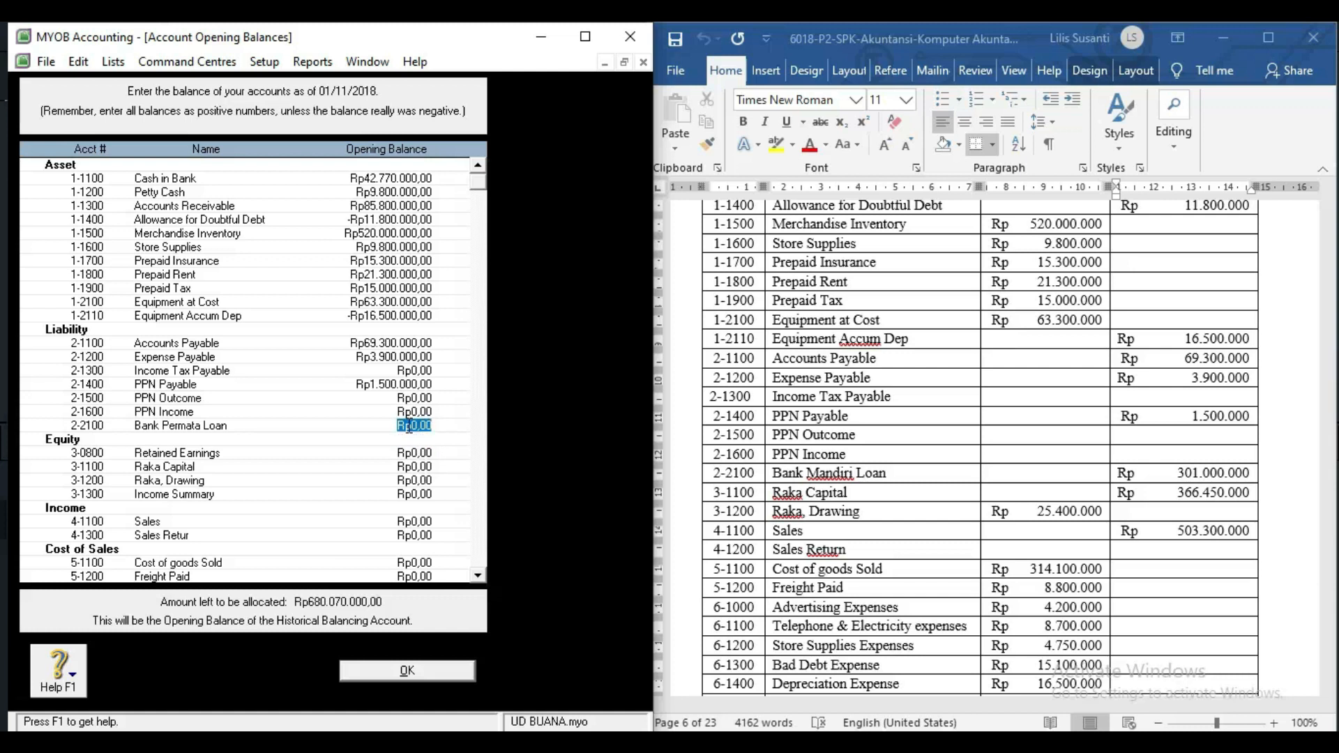
pyautogui.write('301.')
pyautogui.write('000.000')
pyautogui.press('Tab')
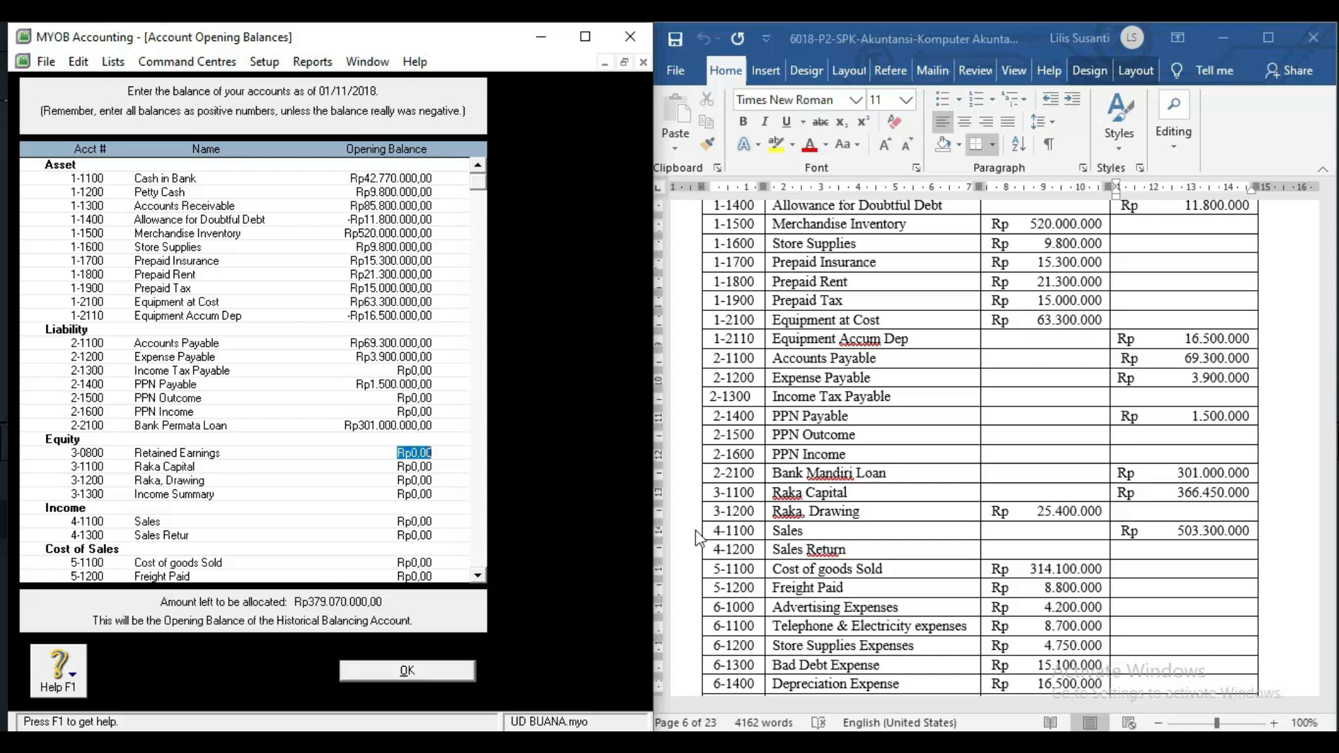
pyautogui.click(1171, 474)
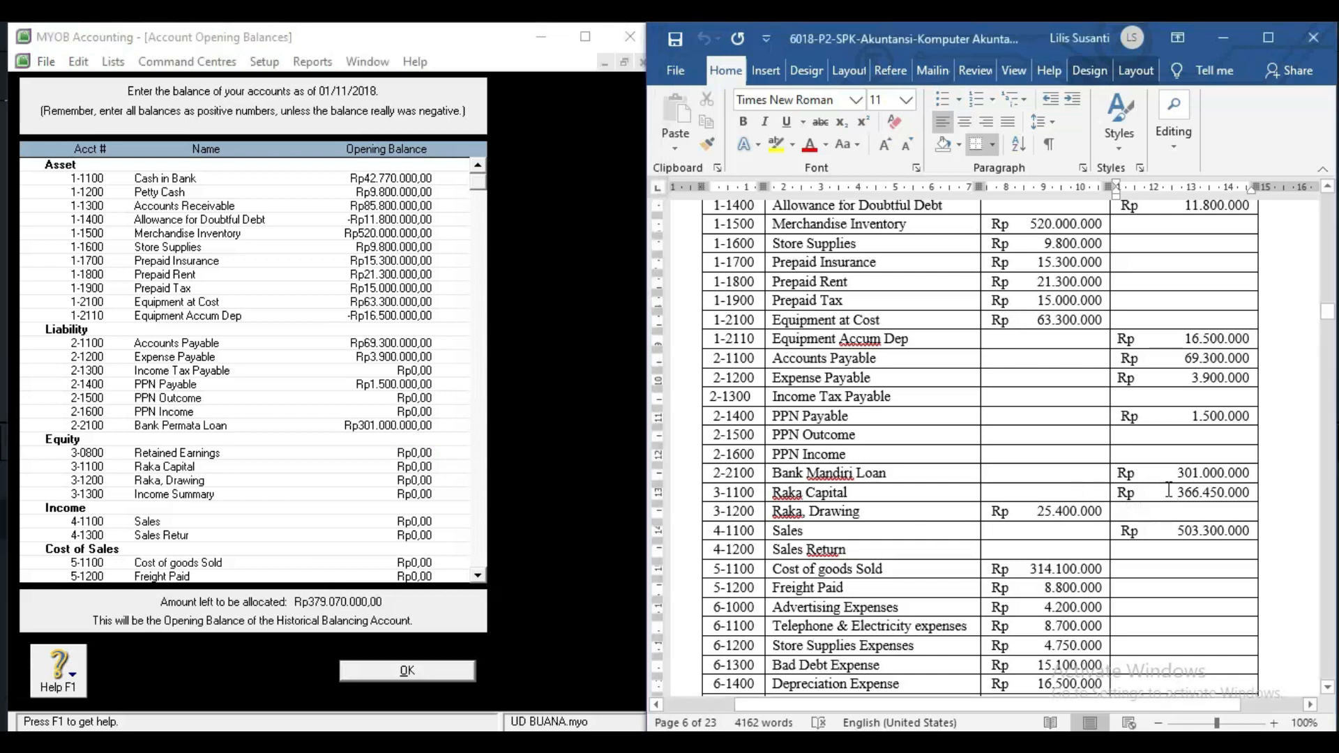
pyautogui.click(422, 467)
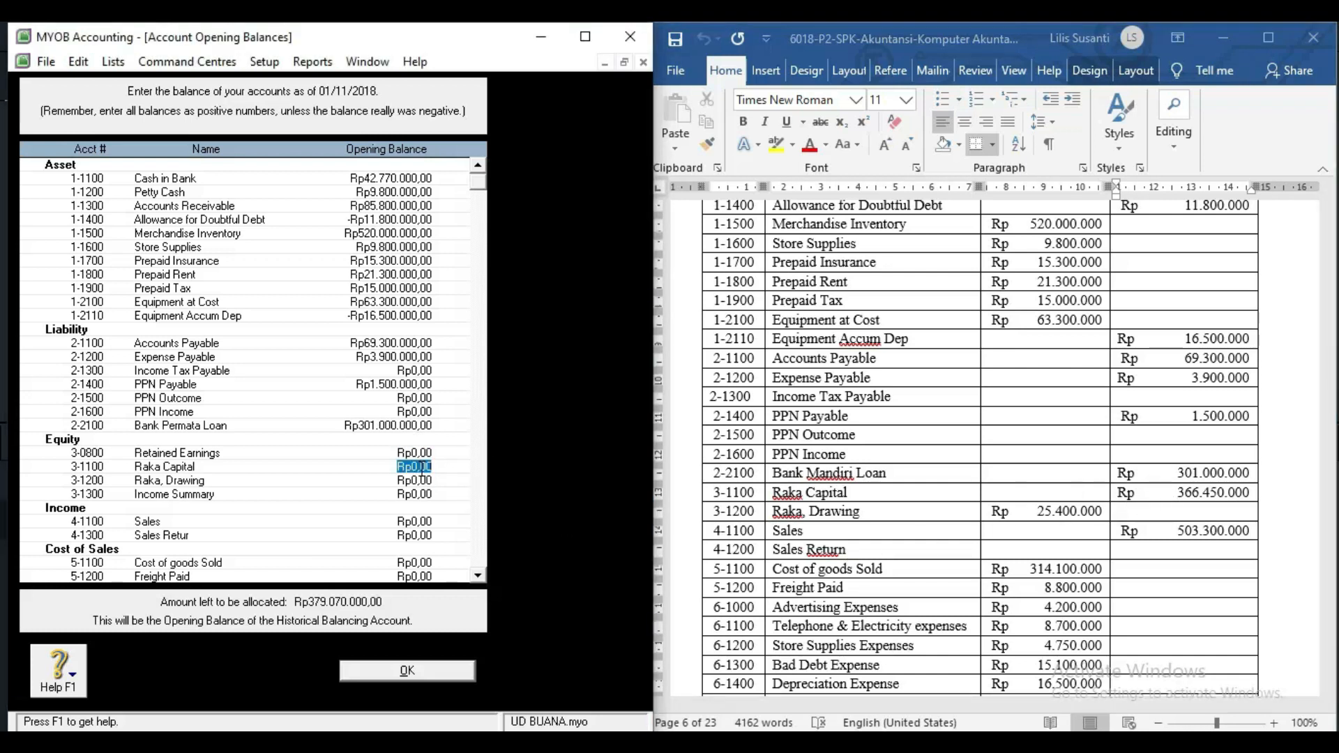
pyautogui.write('3')
pyautogui.write('6')
pyautogui.write('6.')
pyautogui.write('45')
pyautogui.write('0.000')
pyautogui.press('Tab')
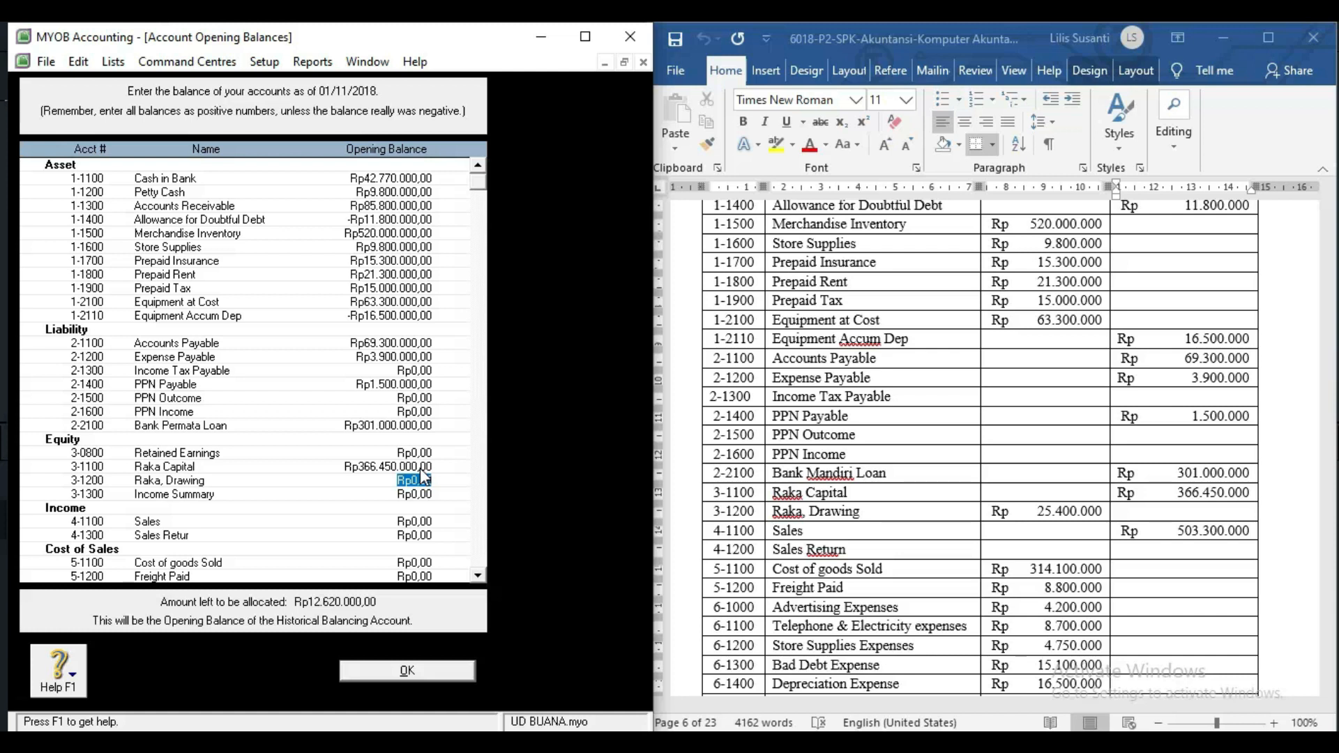
pyautogui.press('BackSpace')
pyautogui.write('-Rp25.400.000')
pyautogui.press('Tab')
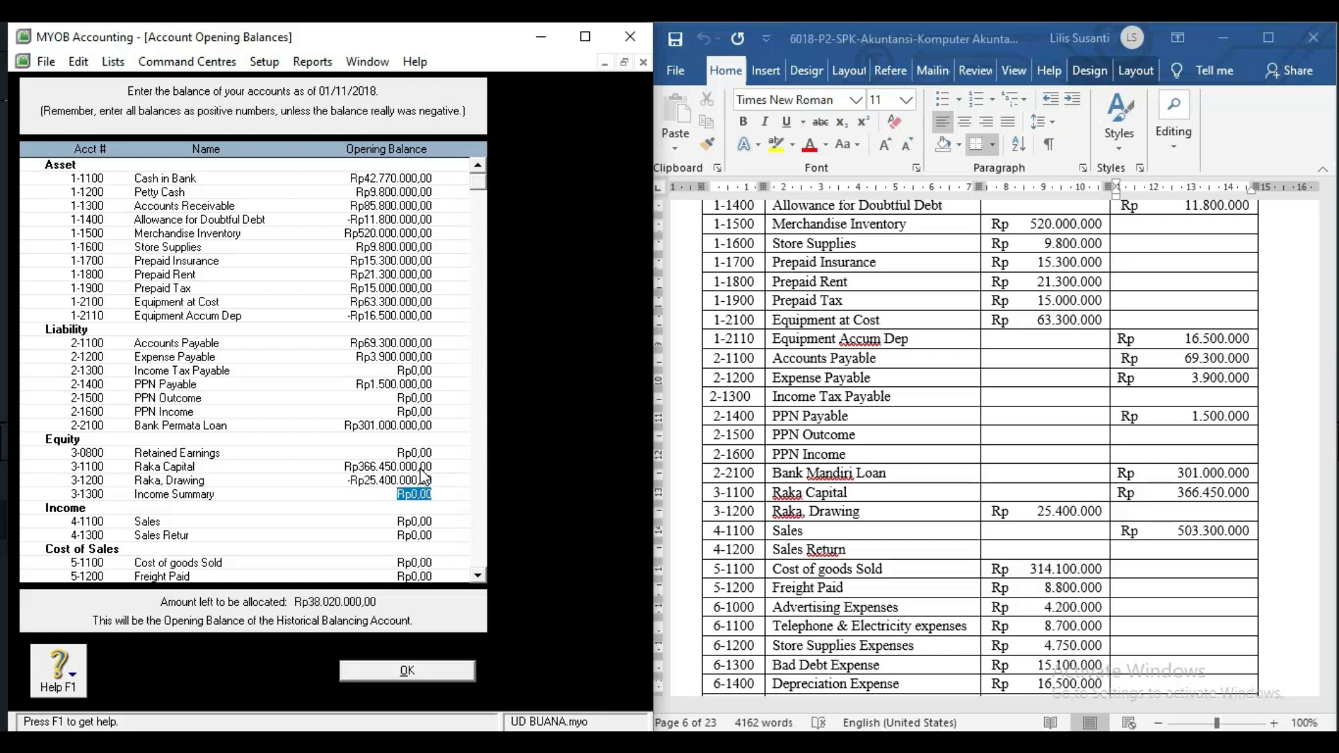
pyautogui.press('Tab')
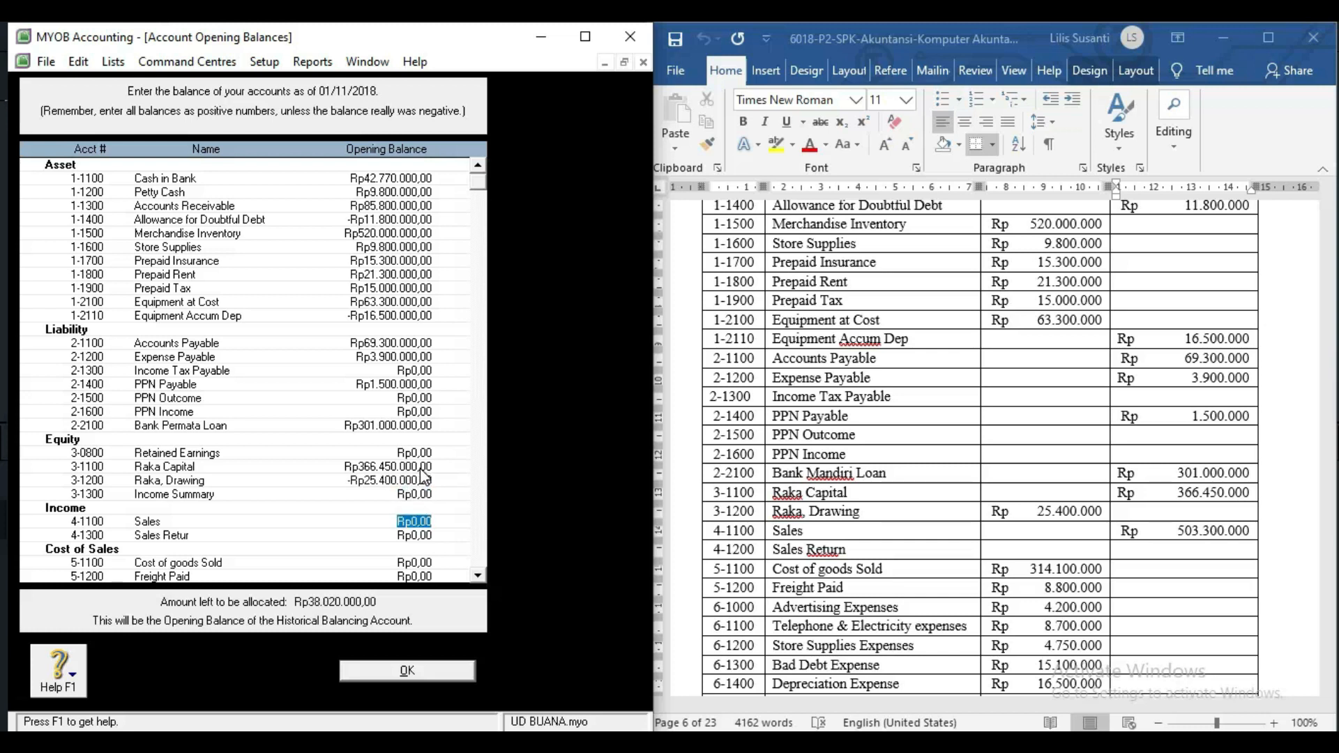
# Enter Sales 503.300.000, Cost of goods Sold 314.100.000 and Freight Paid 8.800.000.
pyautogui.write('503')
pyautogui.write('300000')
pyautogui.press('Tab')
pyautogui.press('Tab')
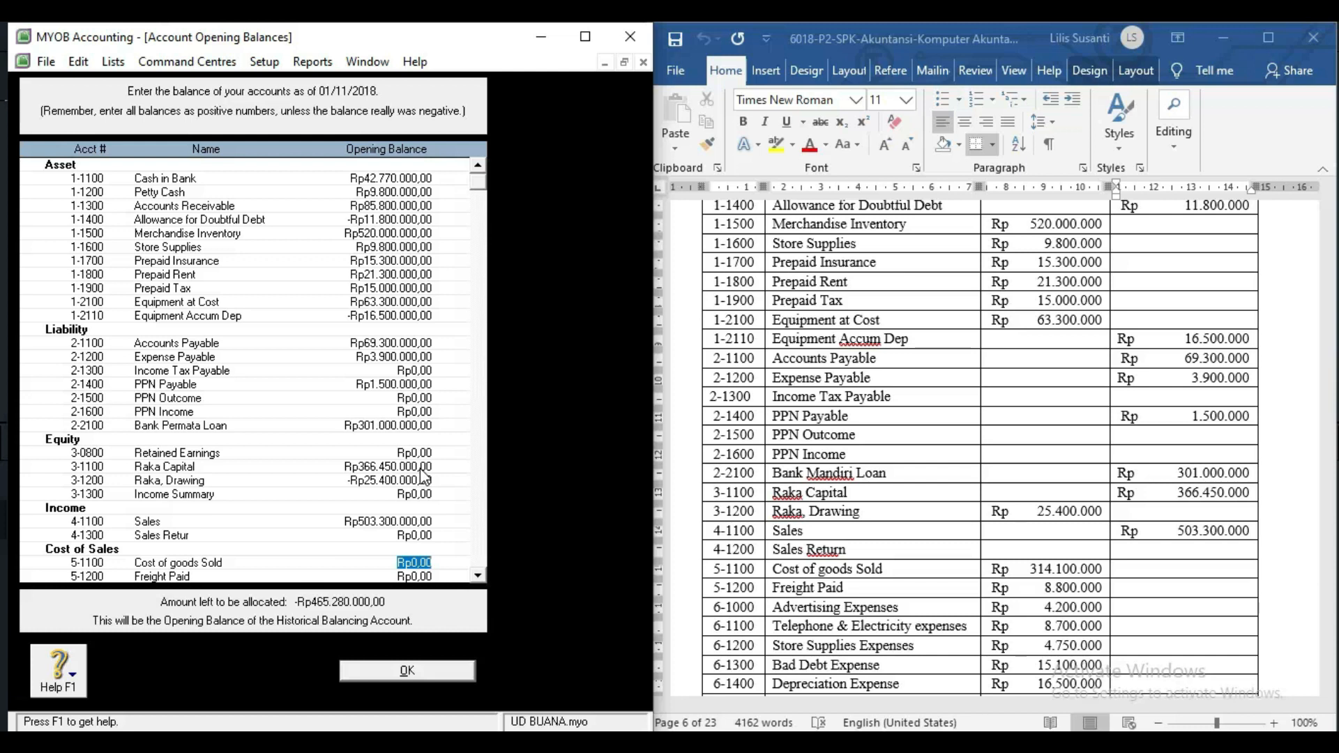
pyautogui.write('314100000')
pyautogui.press('Tab')
pyautogui.write('8800000')
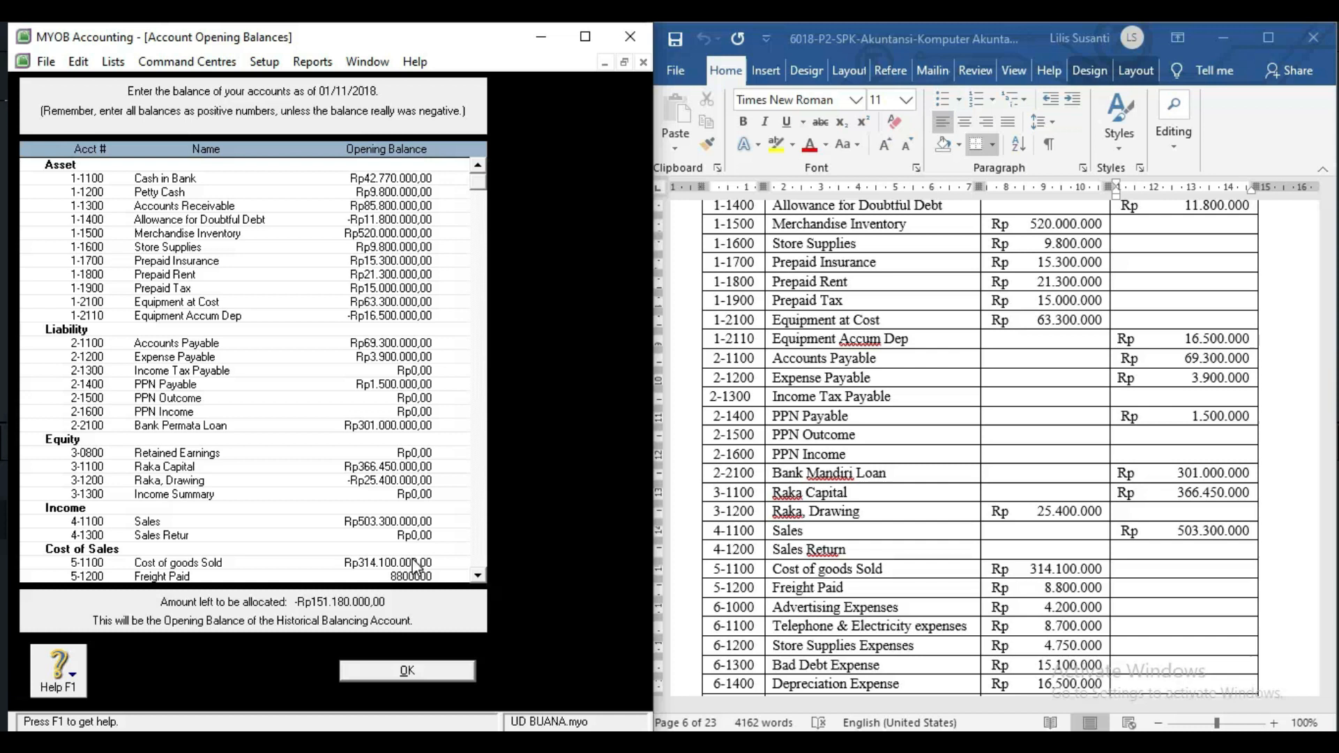
pyautogui.press('Tab')
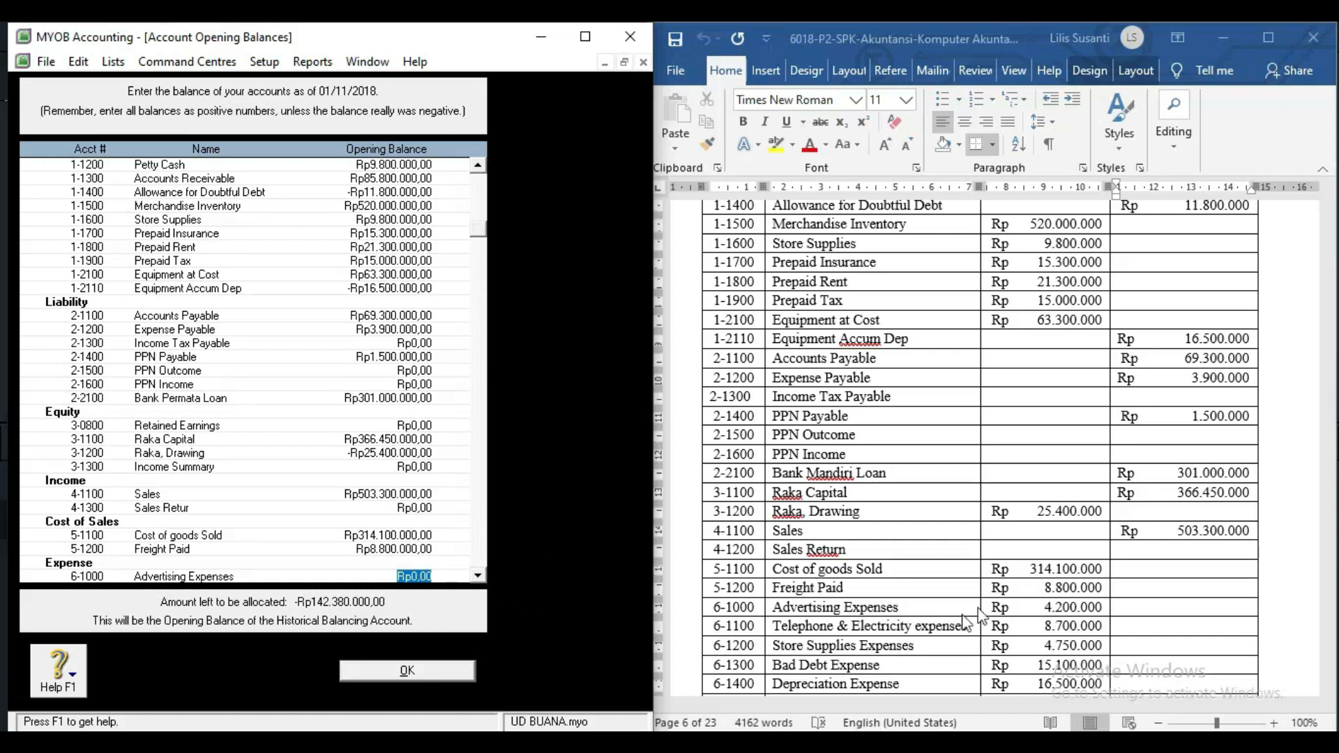
# Enter expenses: Advertising 4.200.000, Telephone 8.700.000, Store Supplies 4.750.000, Bad Debt 15.100.000, Depreciation 16.500.000.
pyautogui.write('4200000')
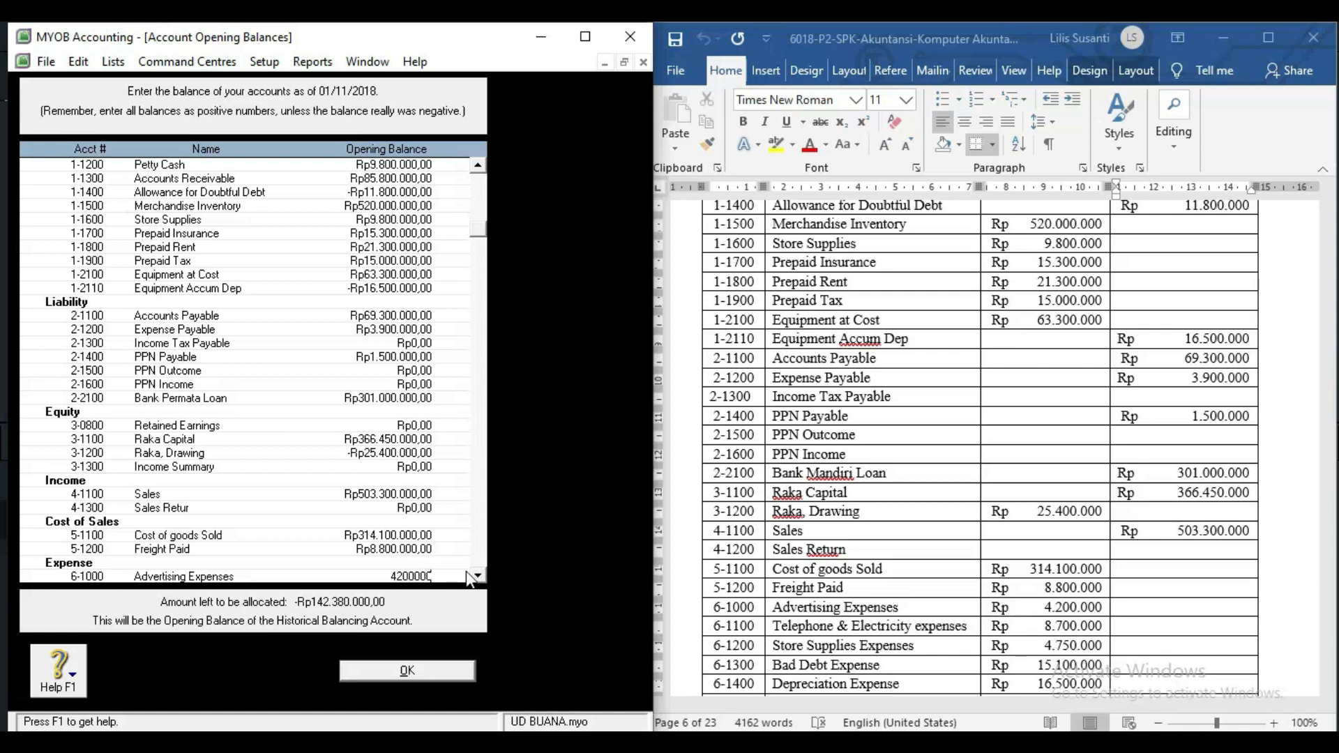
pyautogui.press('Tab')
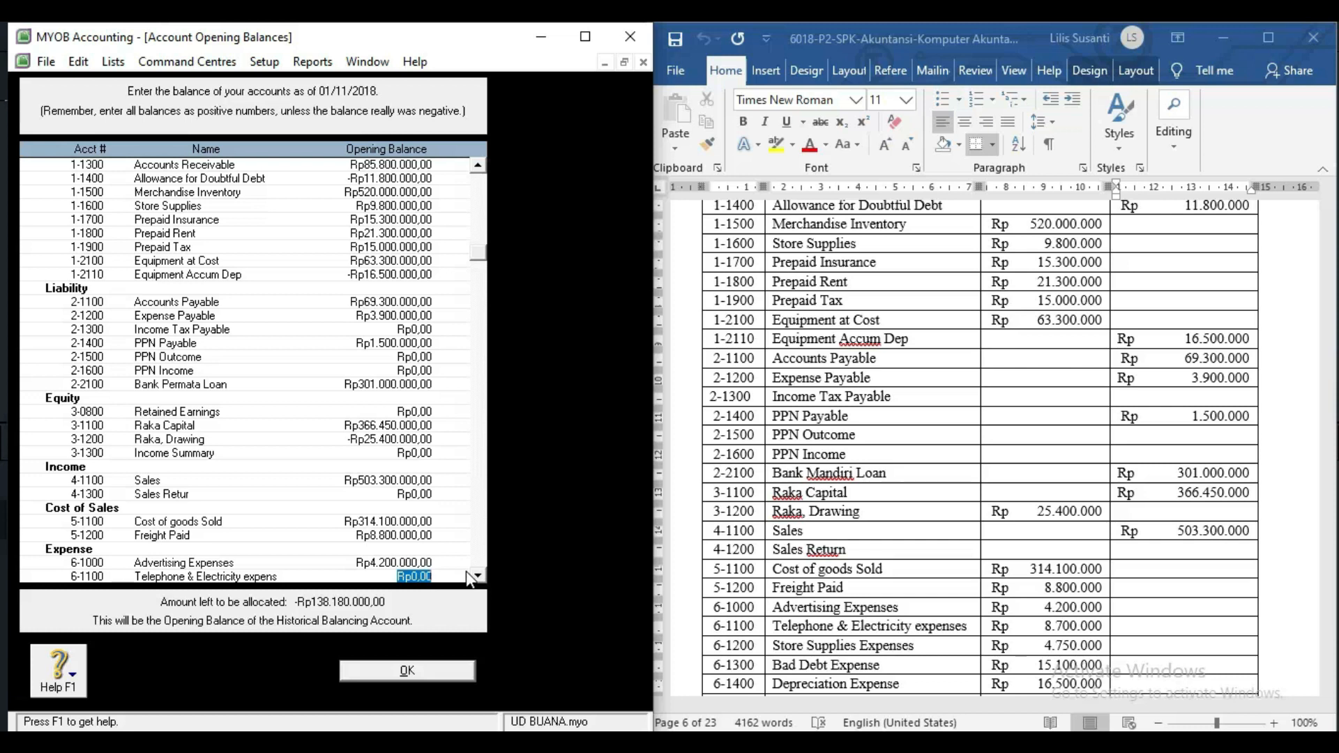
pyautogui.write('8.7')
pyautogui.write('00.000')
pyautogui.press('Tab')
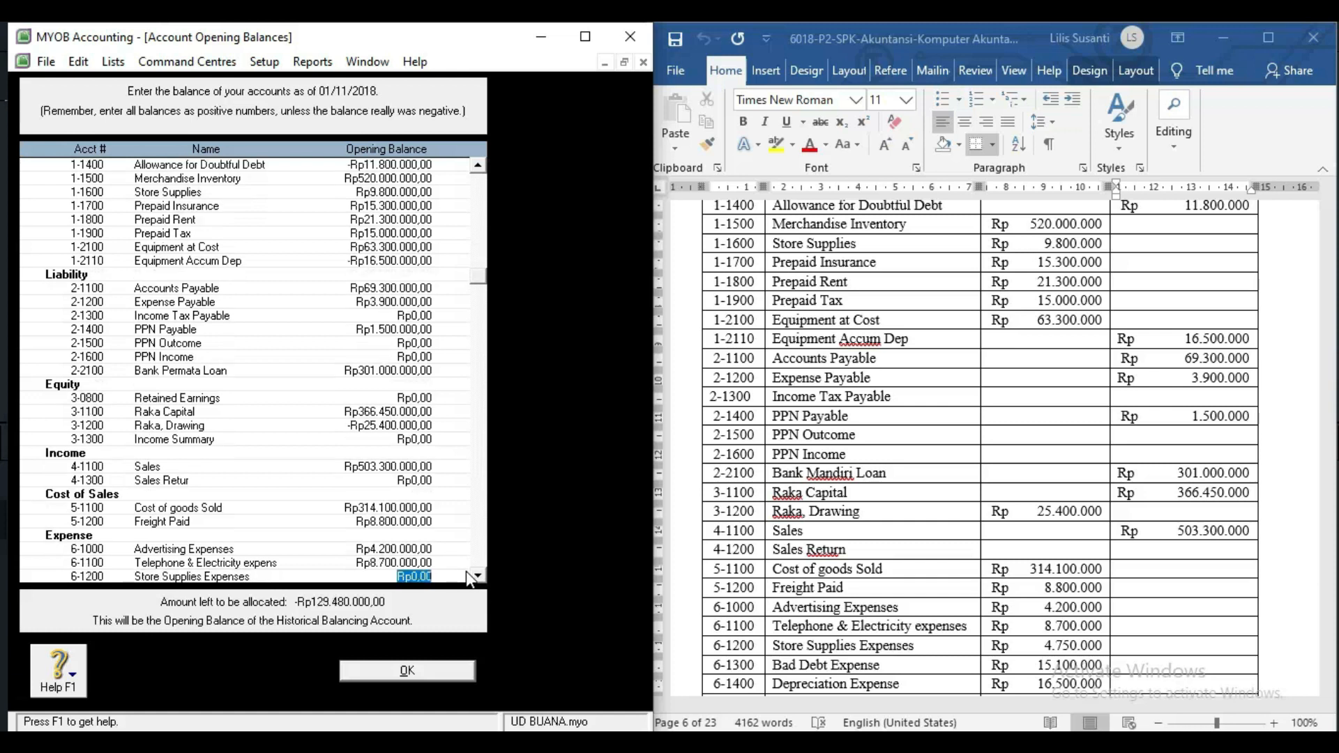
pyautogui.write('4750000')
pyautogui.press('Tab')
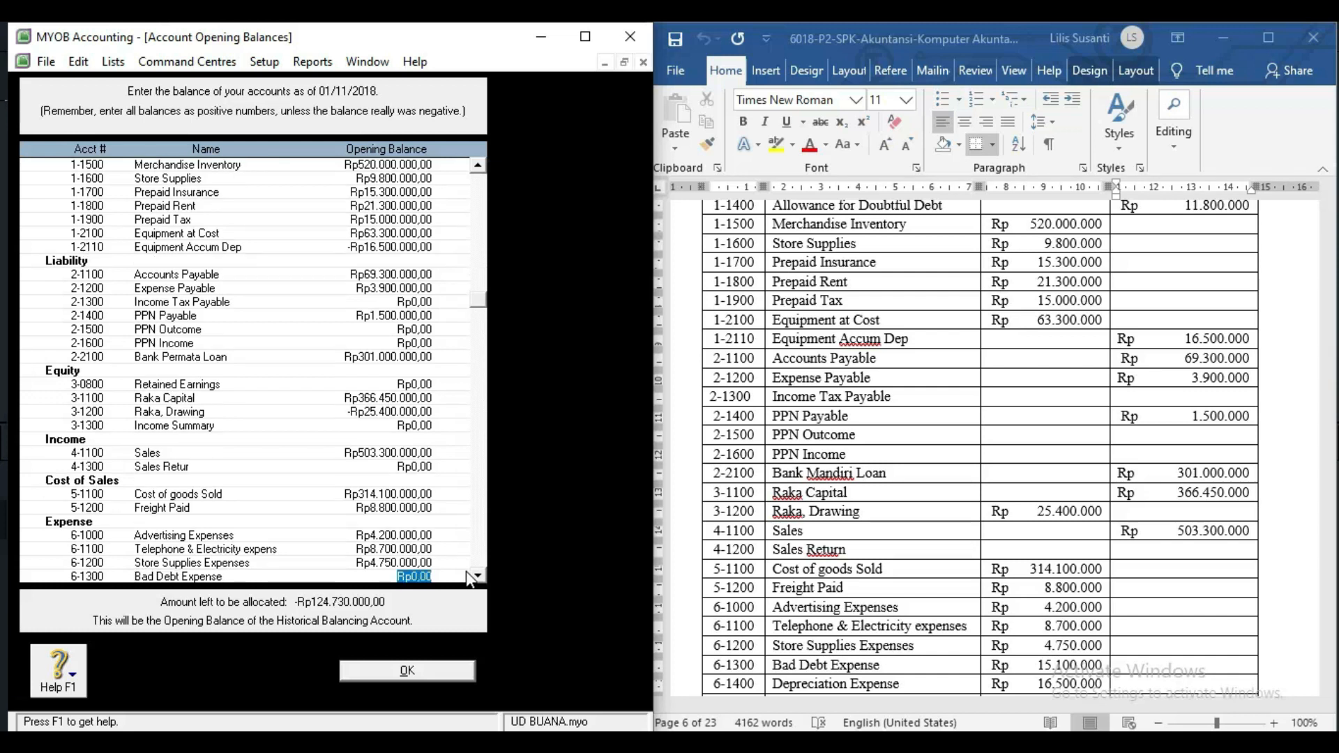
pyautogui.write('15.100.000')
pyautogui.press('Tab')
pyautogui.write('16.500.000')
pyautogui.press('Tab')
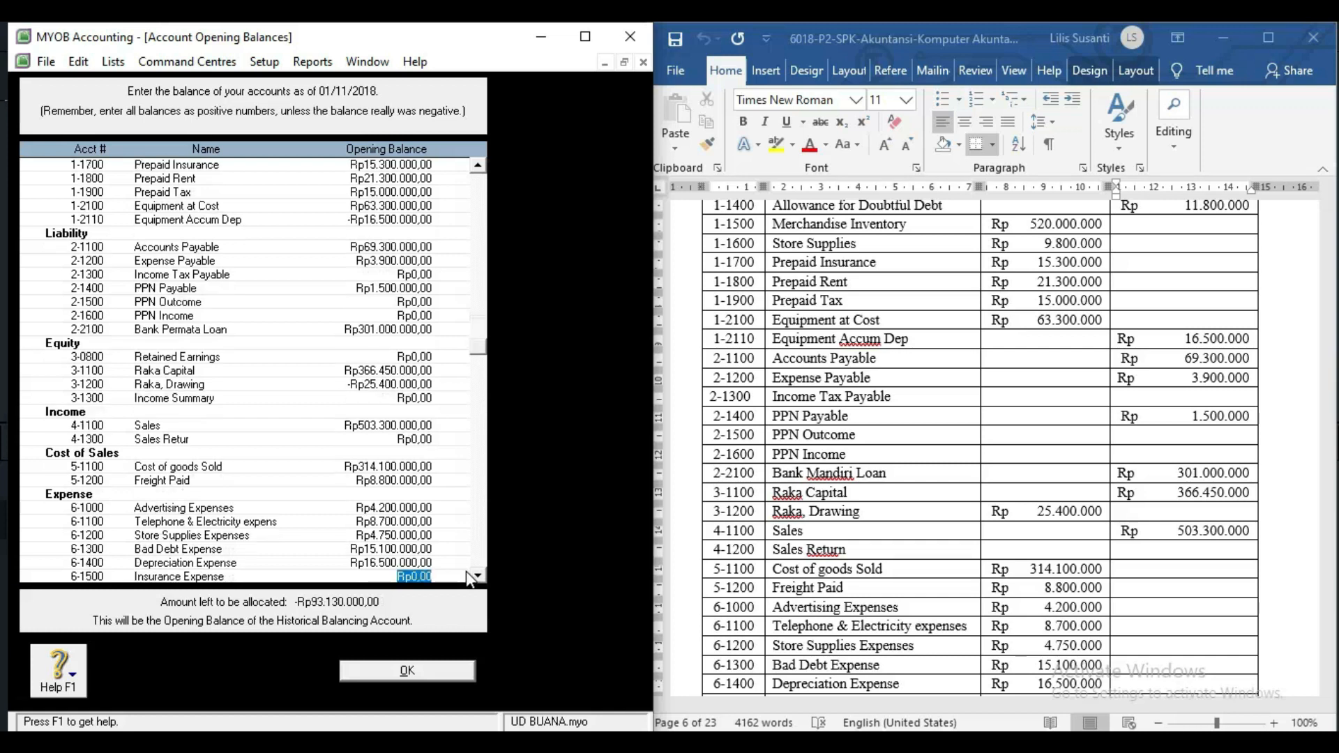
pyautogui.click(1109, 506)
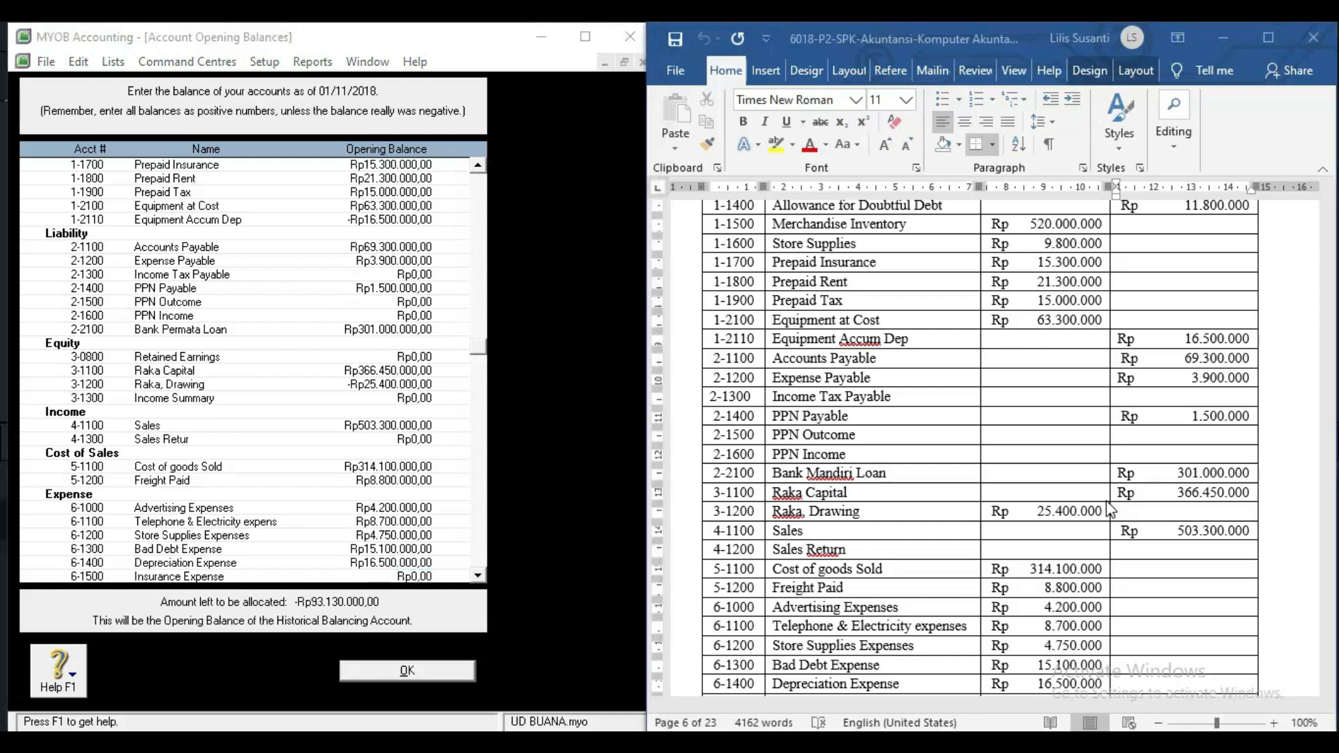
pyautogui.scroll(-5, 1109, 500)
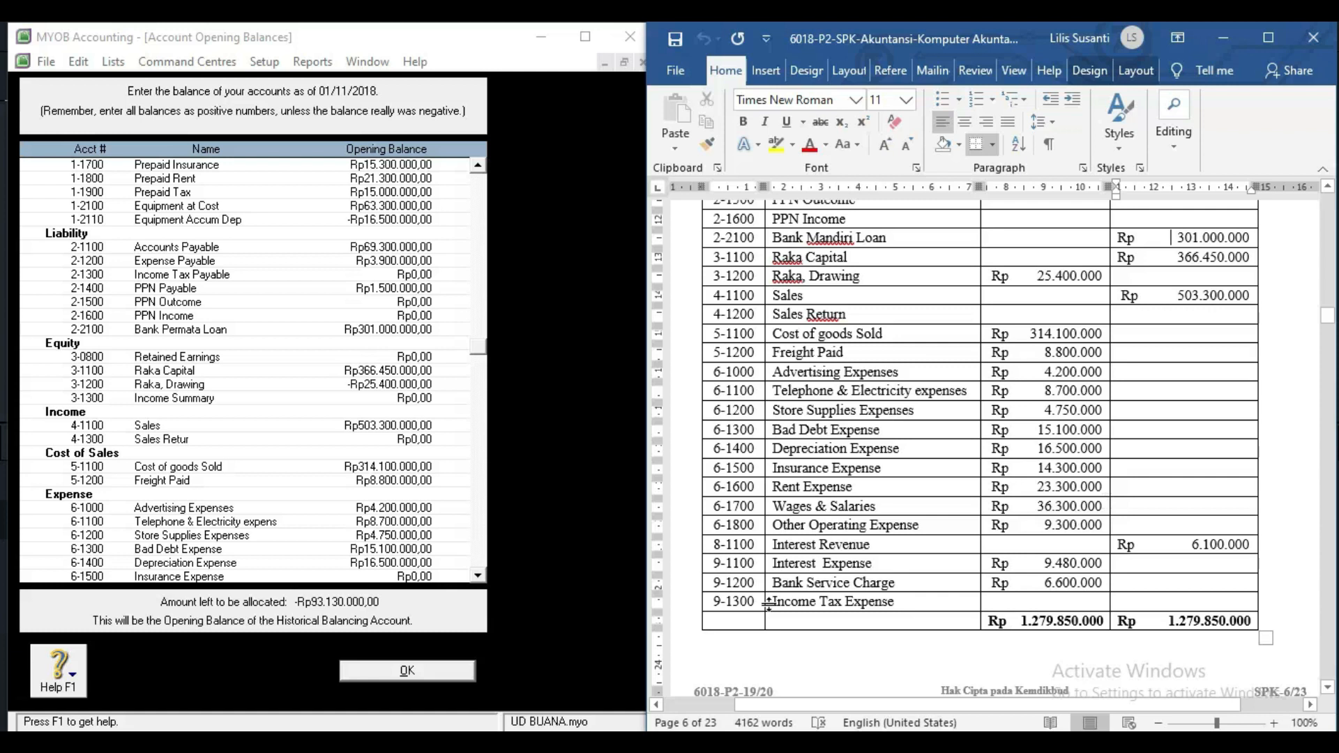
# Enter Insurance Expense 14.300.000, Rent Expense 23.300.000 and Wages & Salaries 36.300.000.
pyautogui.click(394, 576)
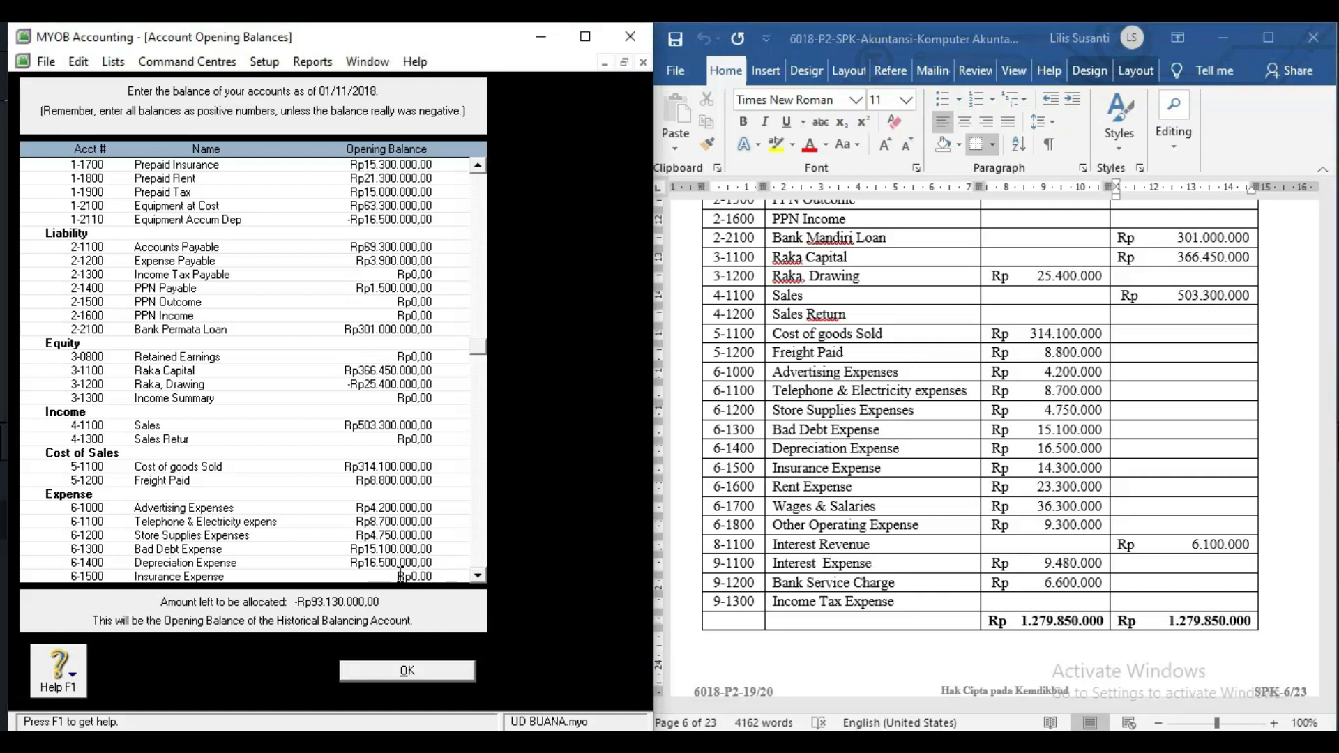
pyautogui.click(399, 576)
pyautogui.write('14.300.')
pyautogui.write('000')
pyautogui.press('Tab')
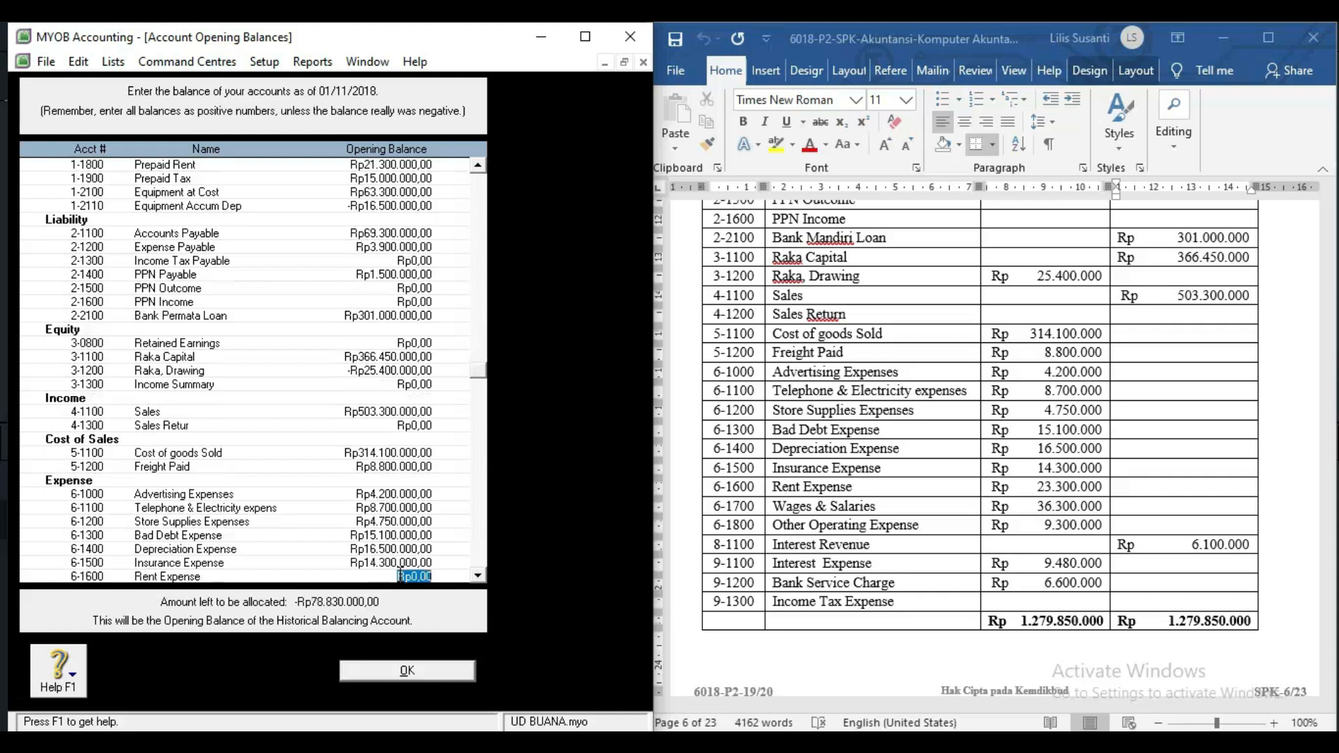
pyautogui.write('23.300.00')
pyautogui.write('0')
pyautogui.press('Tab')
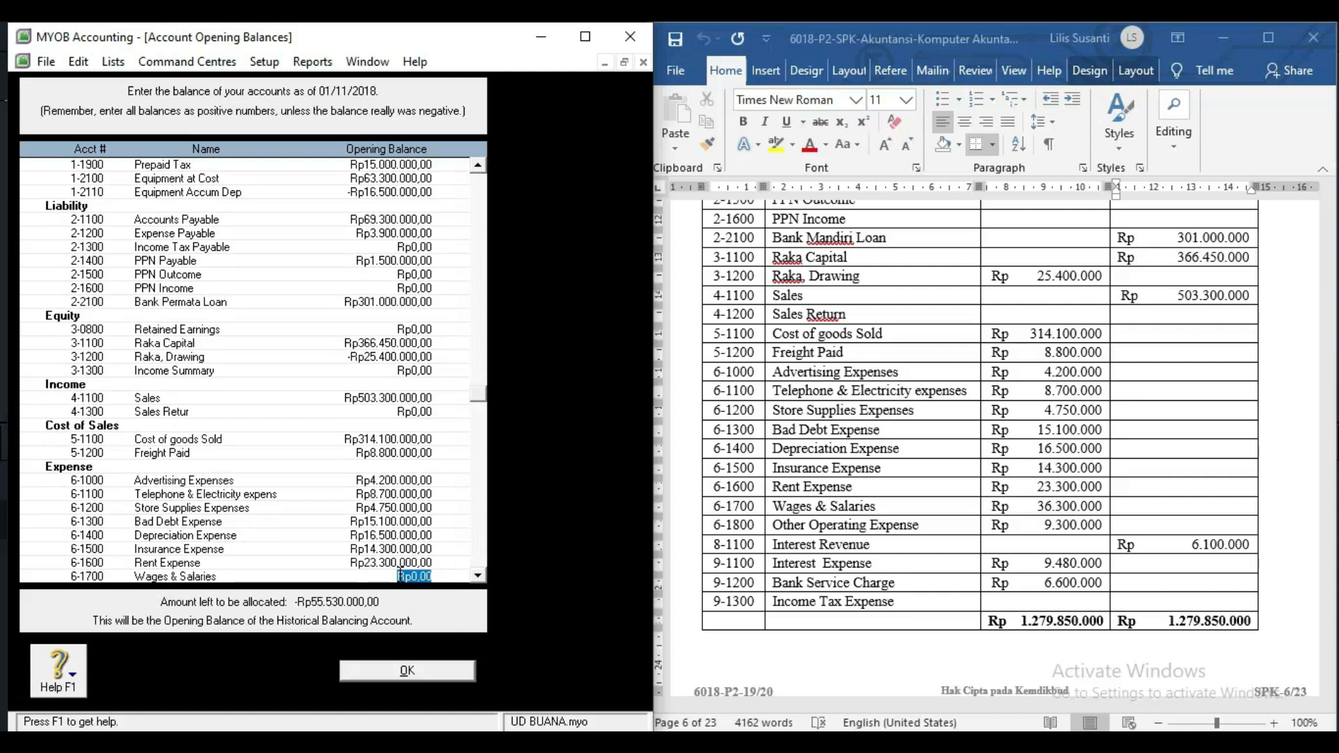
pyautogui.write('36.300.000')
pyautogui.press('Tab')
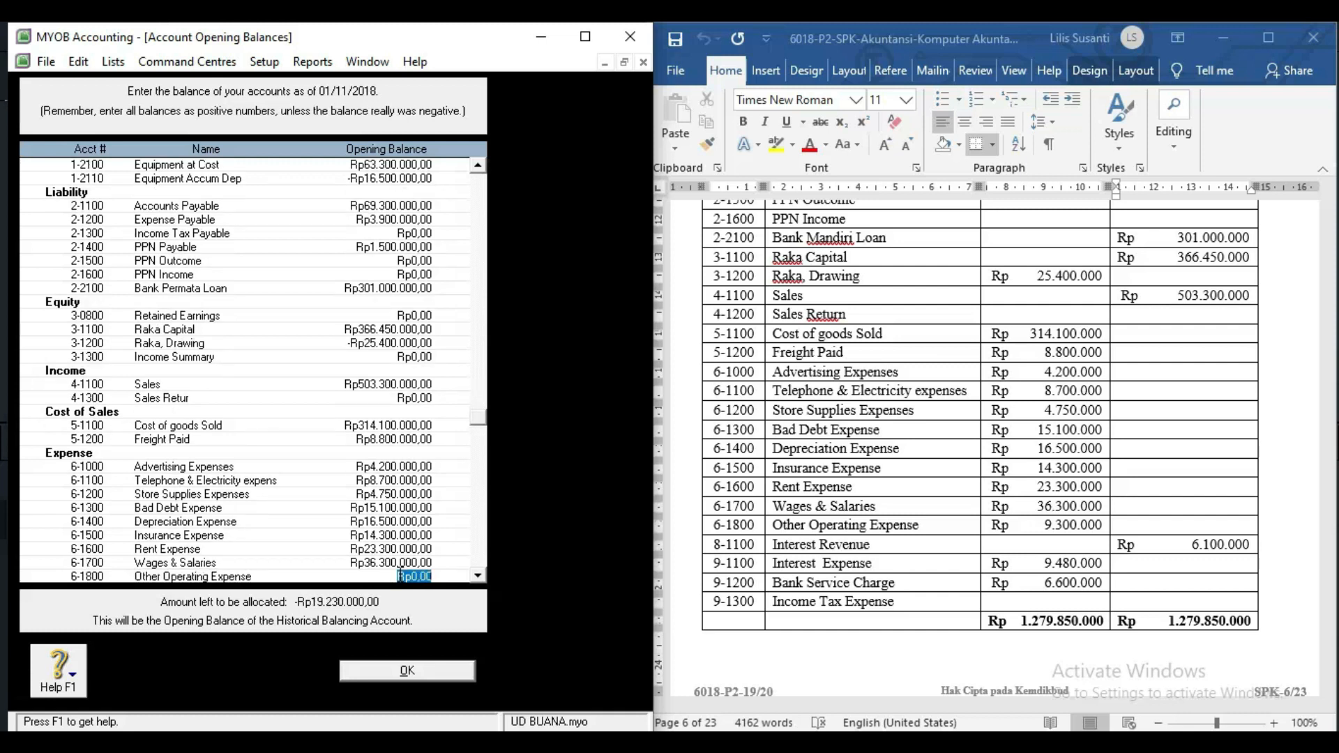
# Enter Other Operating 9.300.000, Interest Revenue 6.100.000, Interest Expense 9.480.000, Bank Service Charge 6.600.000.
pyautogui.write('9.300.000')
pyautogui.press('Tab')
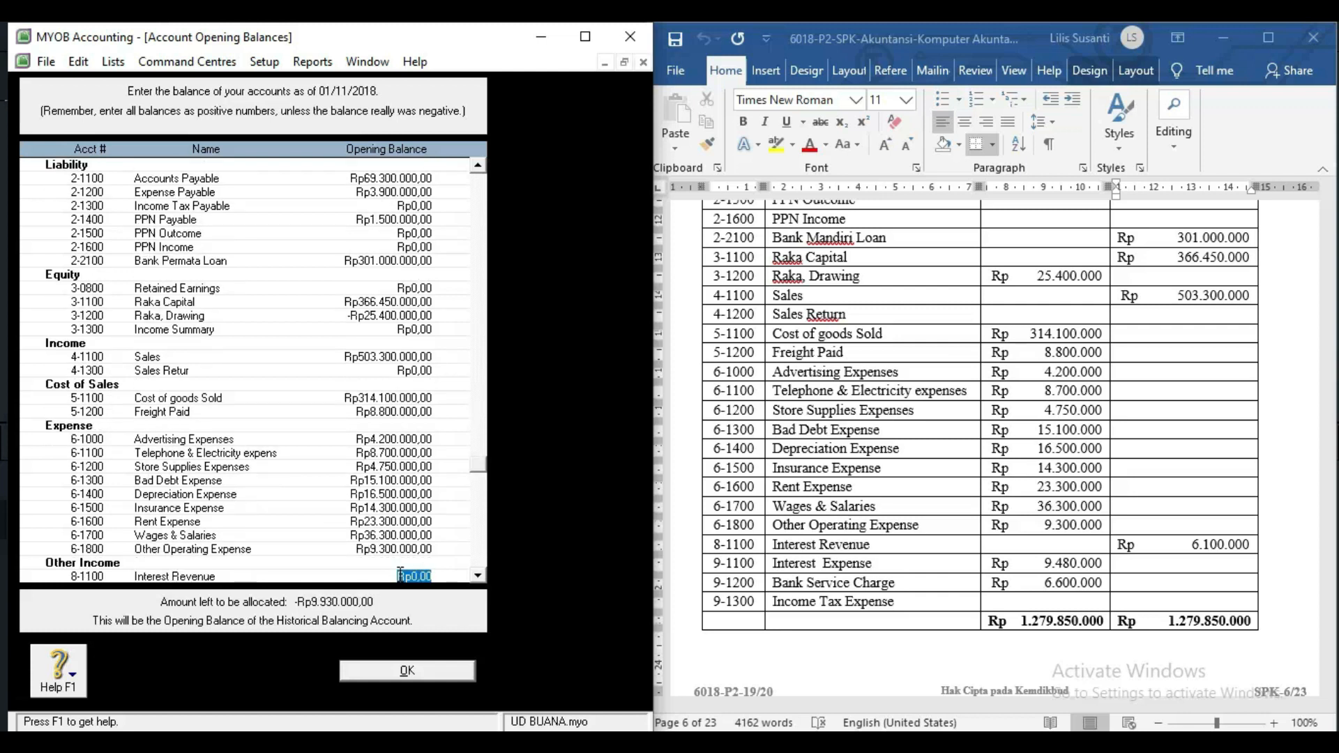
pyautogui.write('6.1')
pyautogui.write('00.000')
pyautogui.press('Tab')
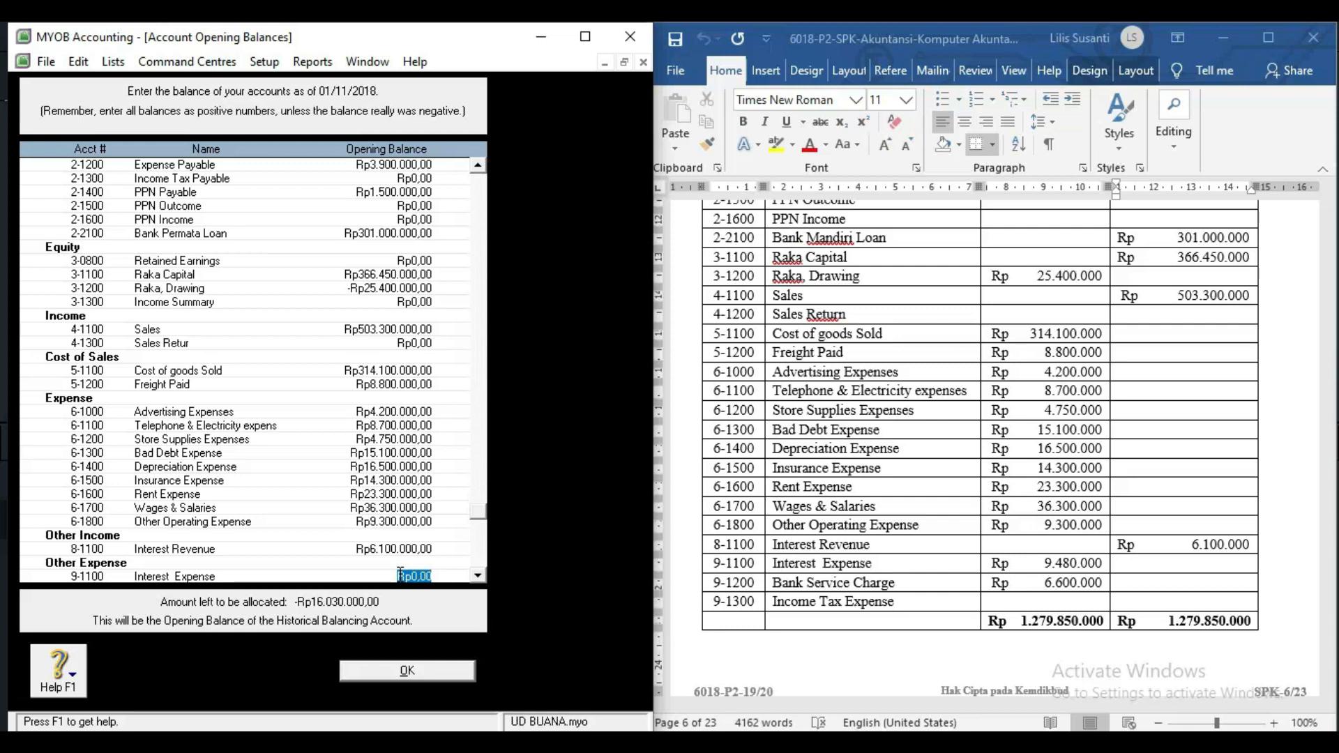
pyautogui.write('9.4')
pyautogui.write('8')
pyautogui.write('0.000')
pyautogui.press('Tab')
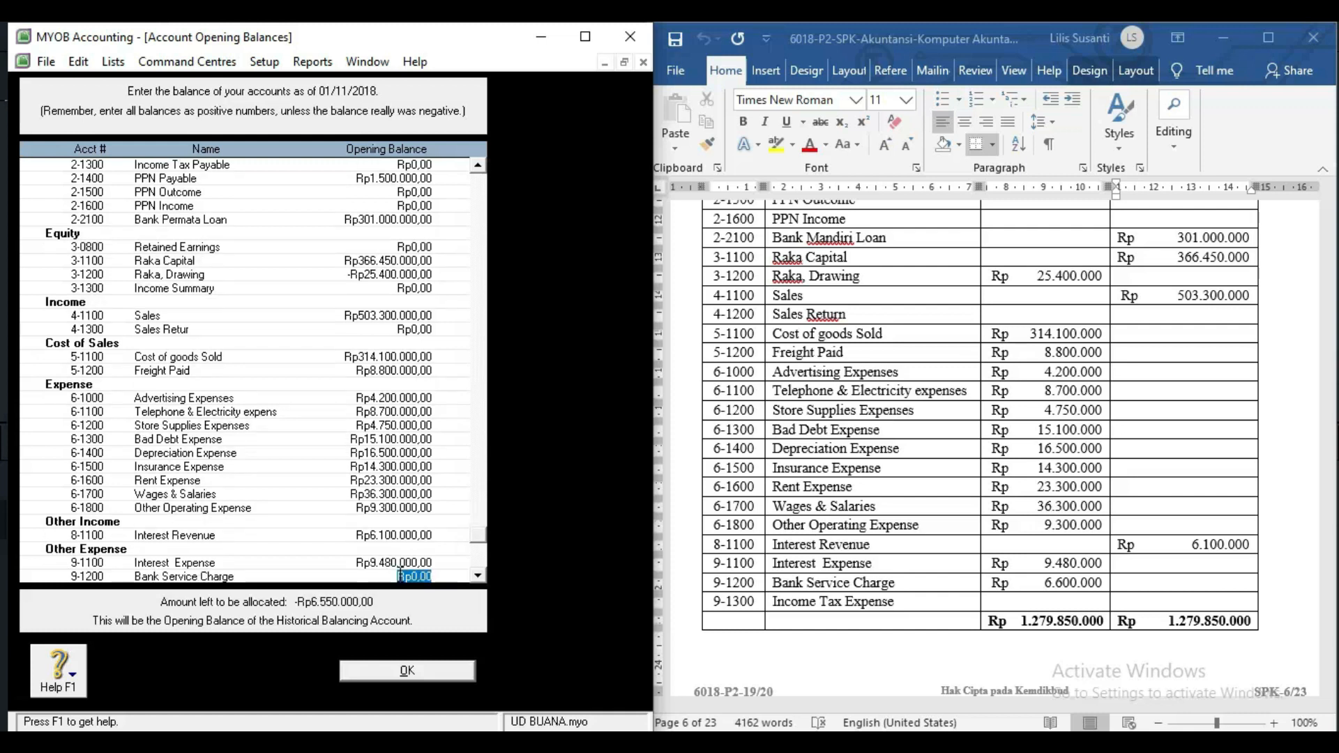
pyautogui.write('6600000')
pyautogui.press('Tab')
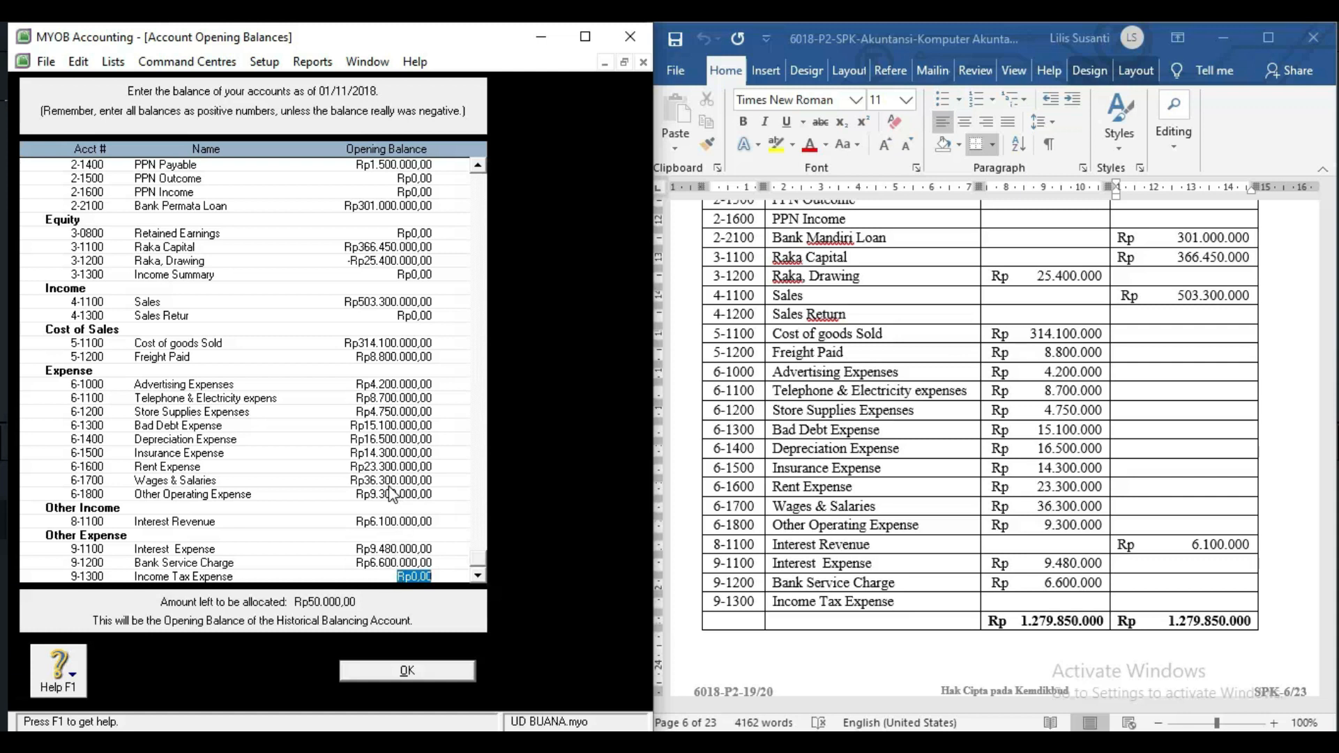
# Review the entered opening balances from Store Supplies Expenses up to Retained Earnings.
pyautogui.click(396, 411)
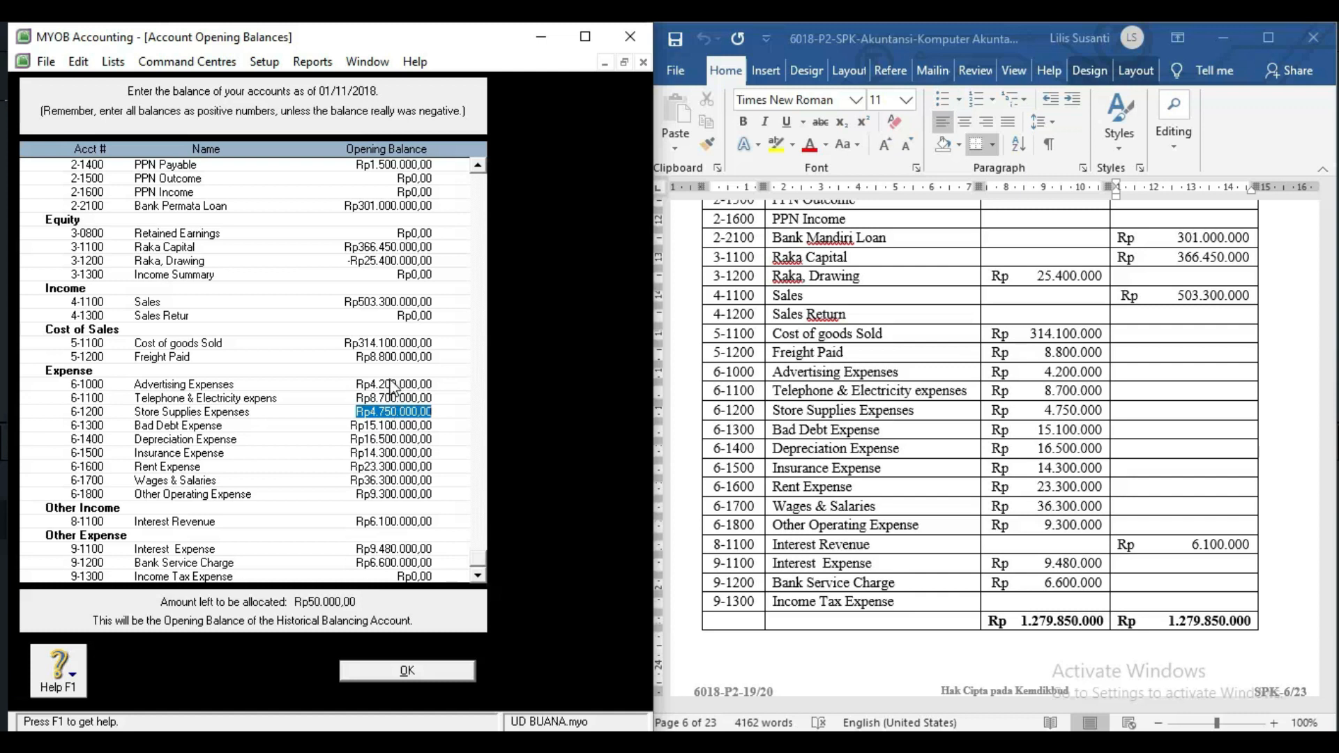
pyautogui.scroll(1, 394, 388)
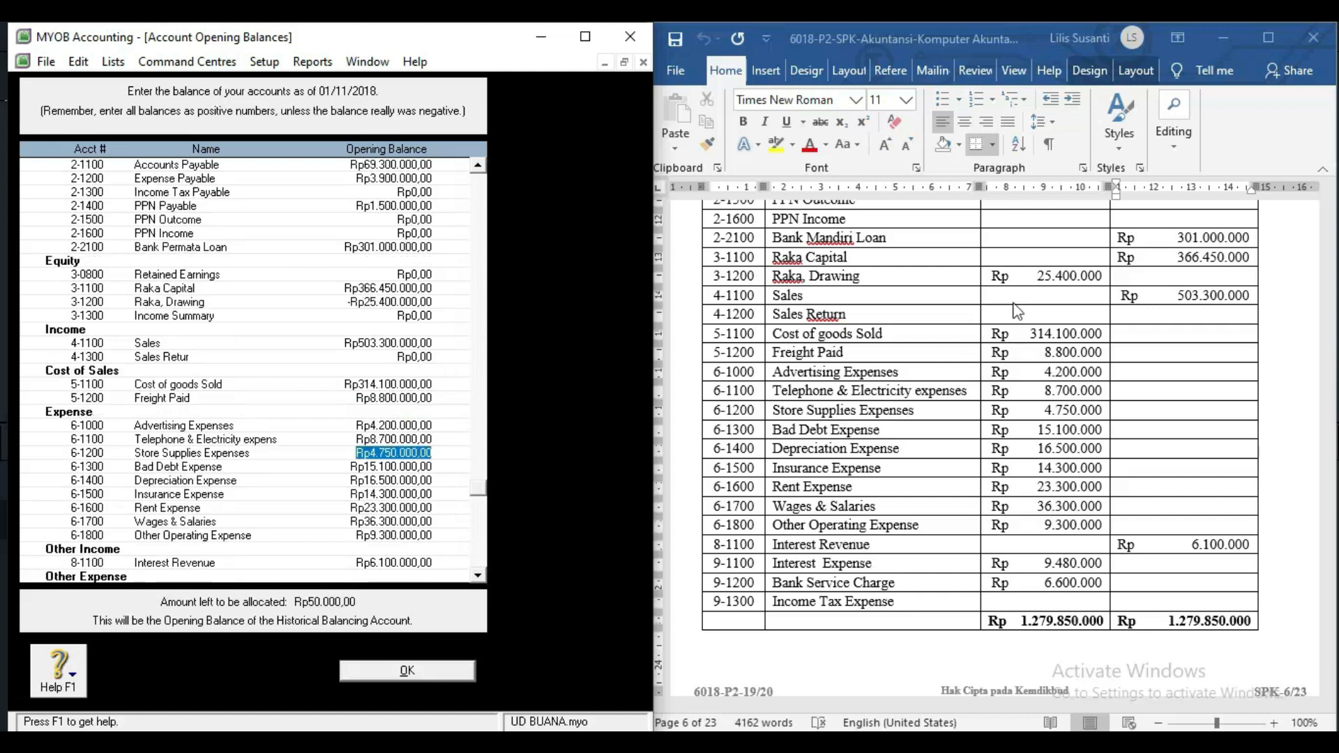
pyautogui.scroll(8, 1128, 305)
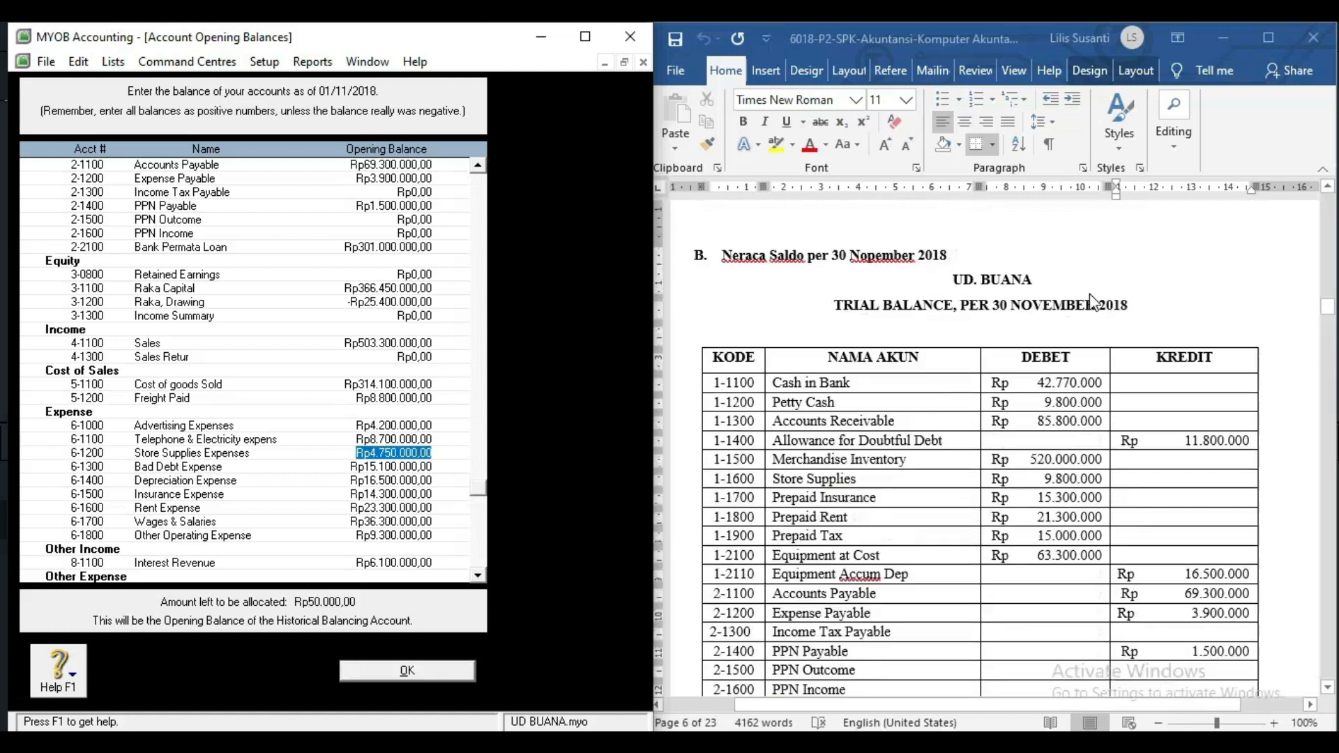
pyautogui.click(364, 272)
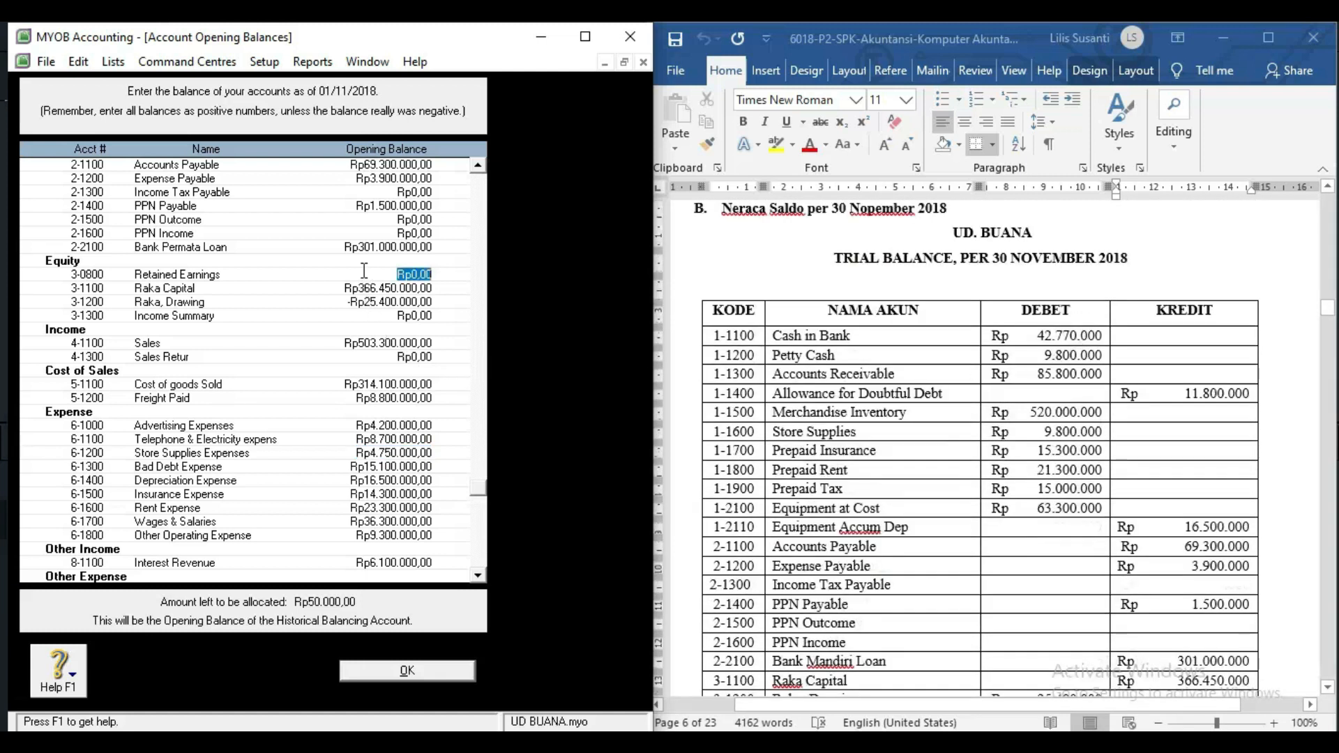
pyautogui.scroll(5, 354, 253)
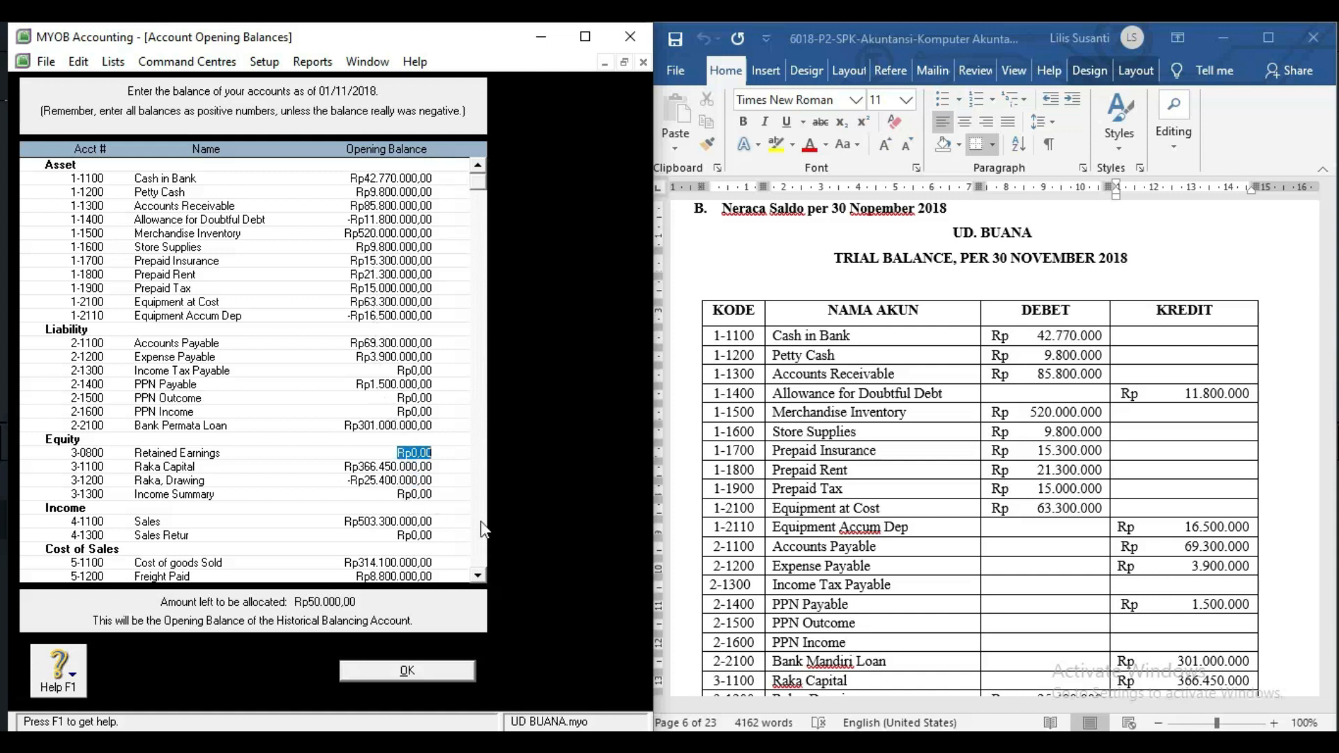
# Compare the PPN Income and Sales balances with the Word trial balance, then switch to Excel Book1.
pyautogui.click(1041, 546)
pyautogui.scroll(-8, 1038, 540)
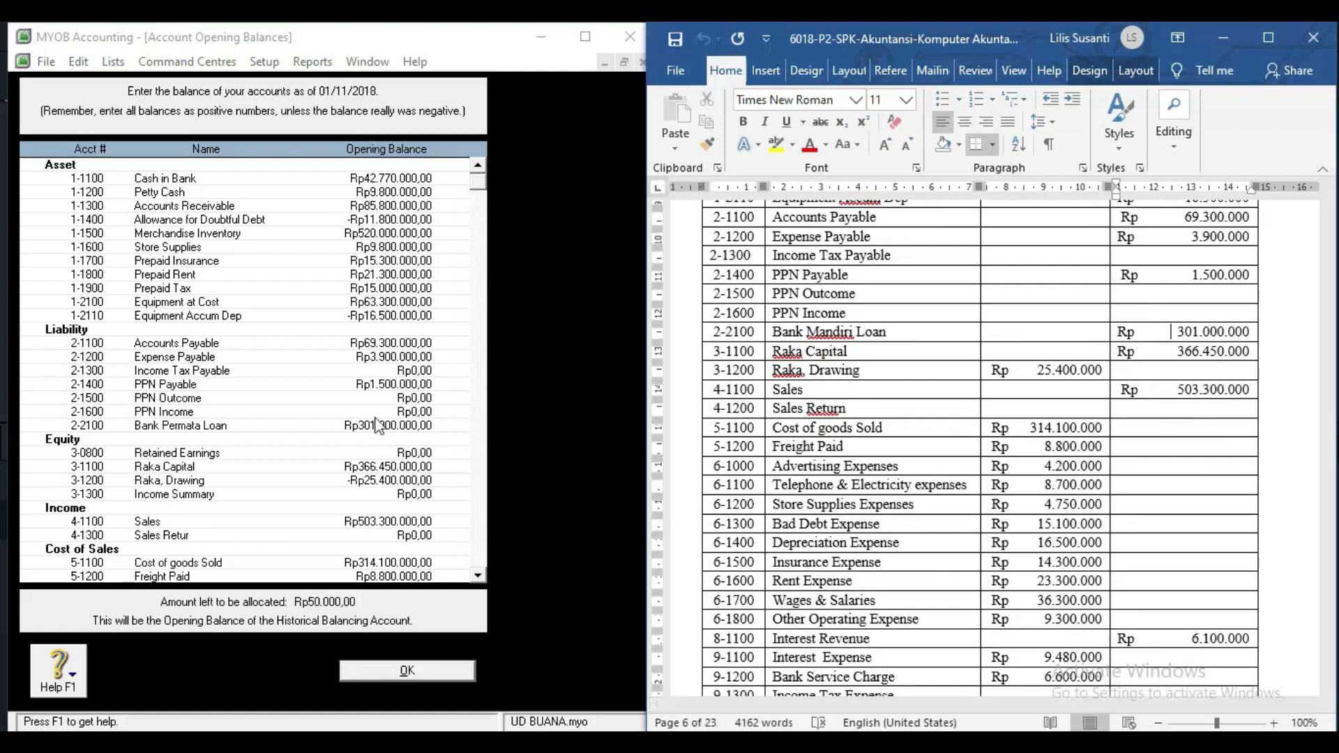
pyautogui.click(374, 412)
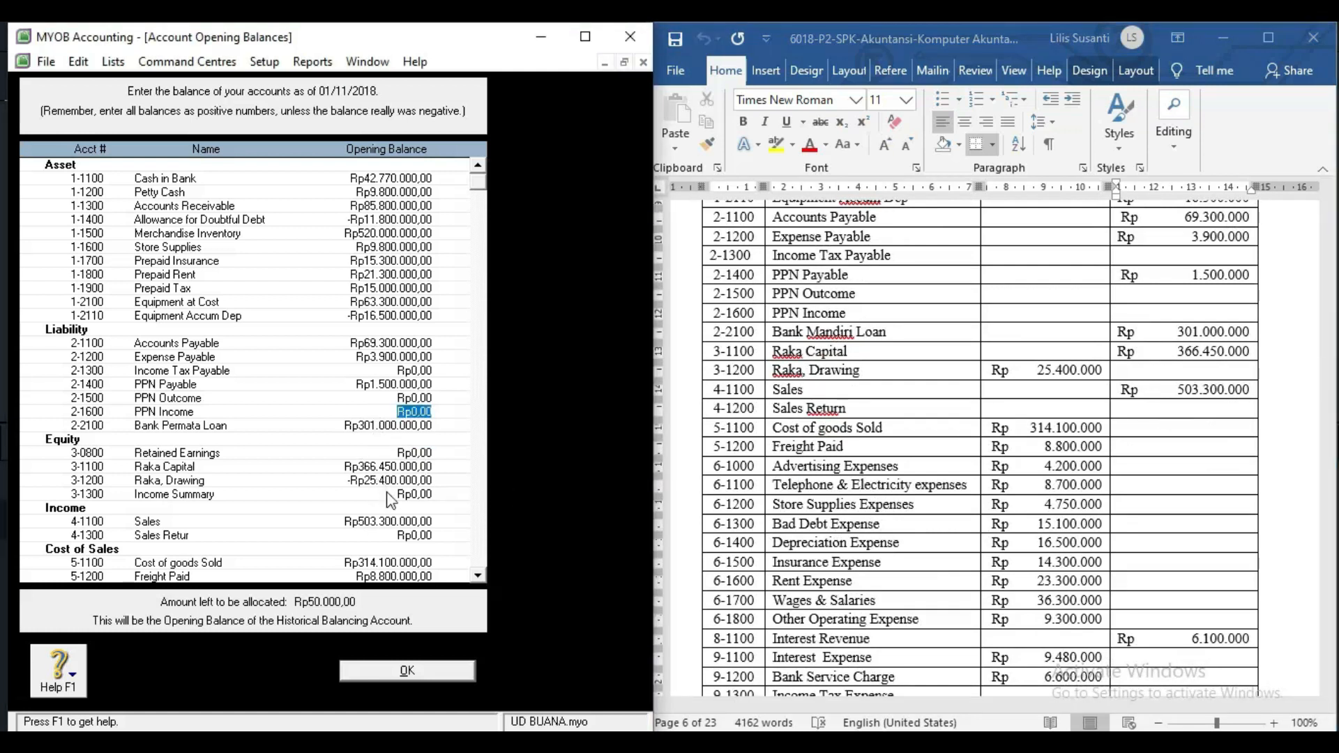
pyautogui.scroll(-2, 388, 500)
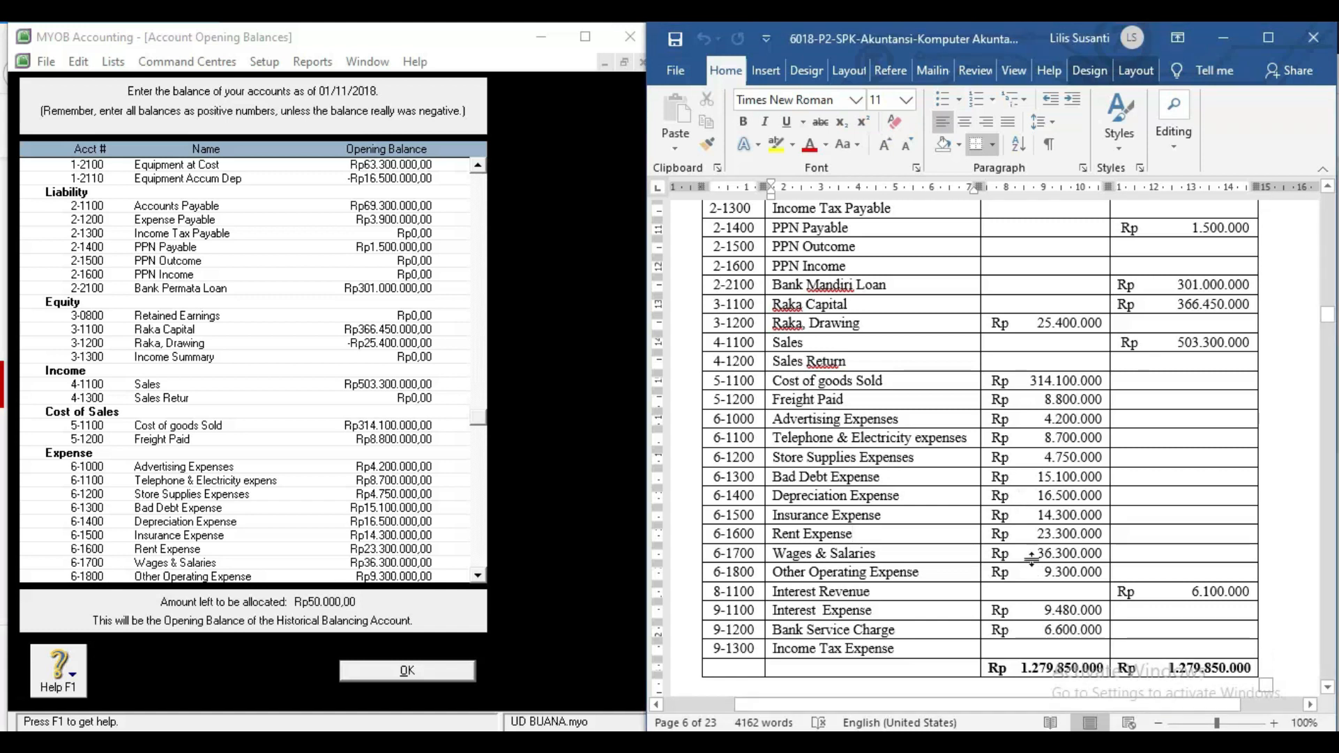
pyautogui.click(1052, 501)
pyautogui.click(1160, 499)
pyautogui.click(371, 387)
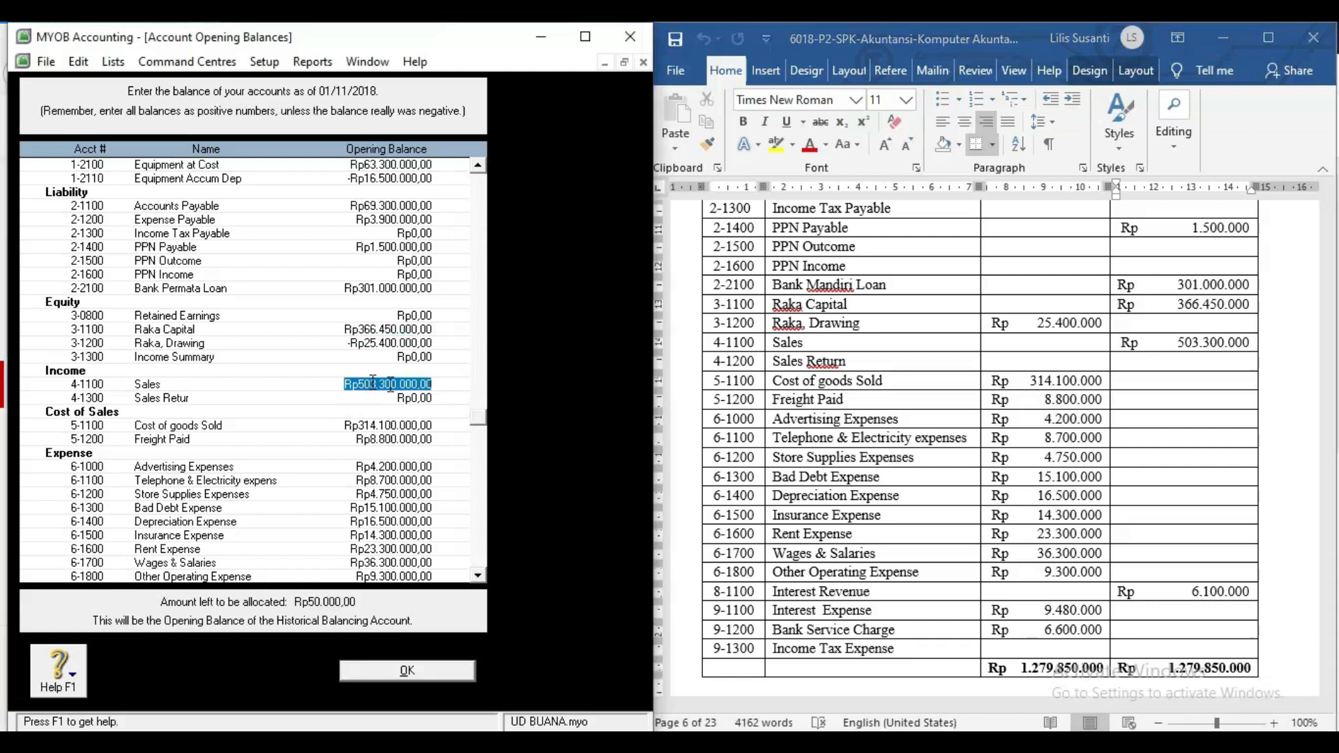
pyautogui.click(1051, 438)
pyautogui.scroll(2, 1154, 393)
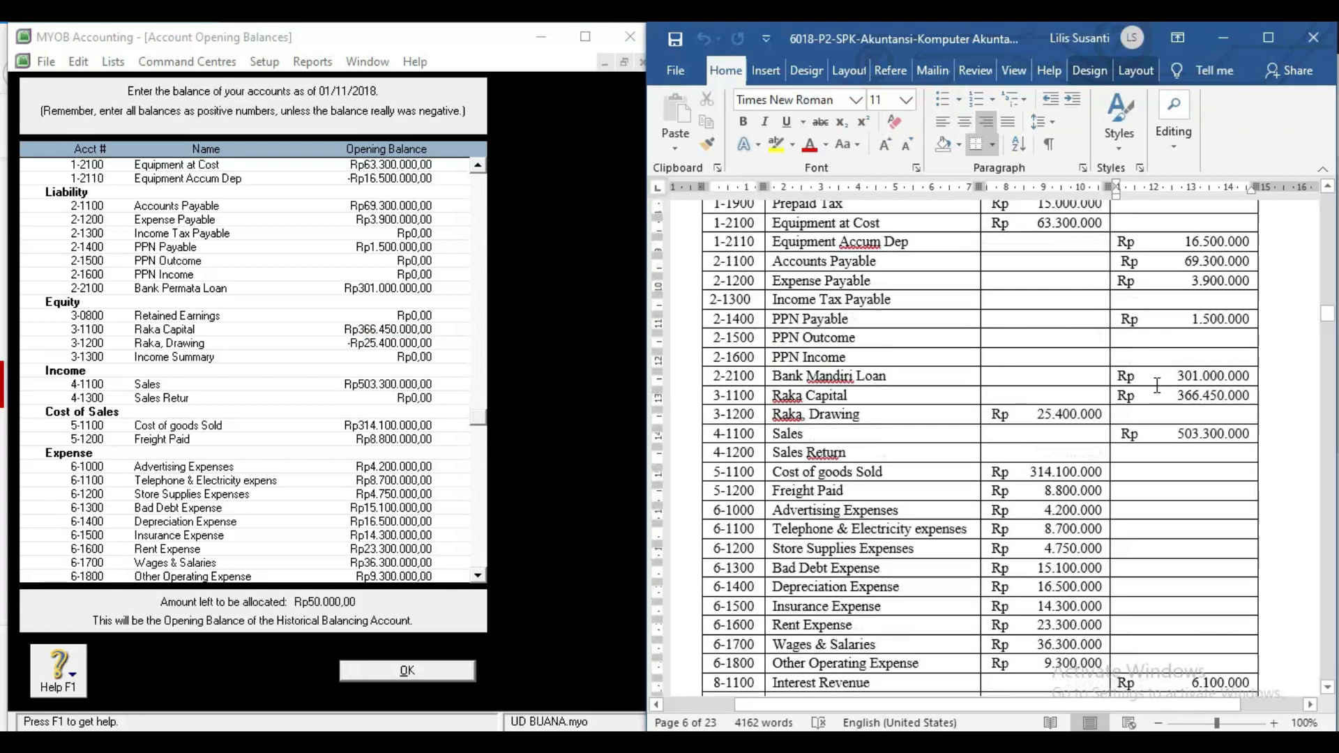
pyautogui.scroll(-2, 1158, 386)
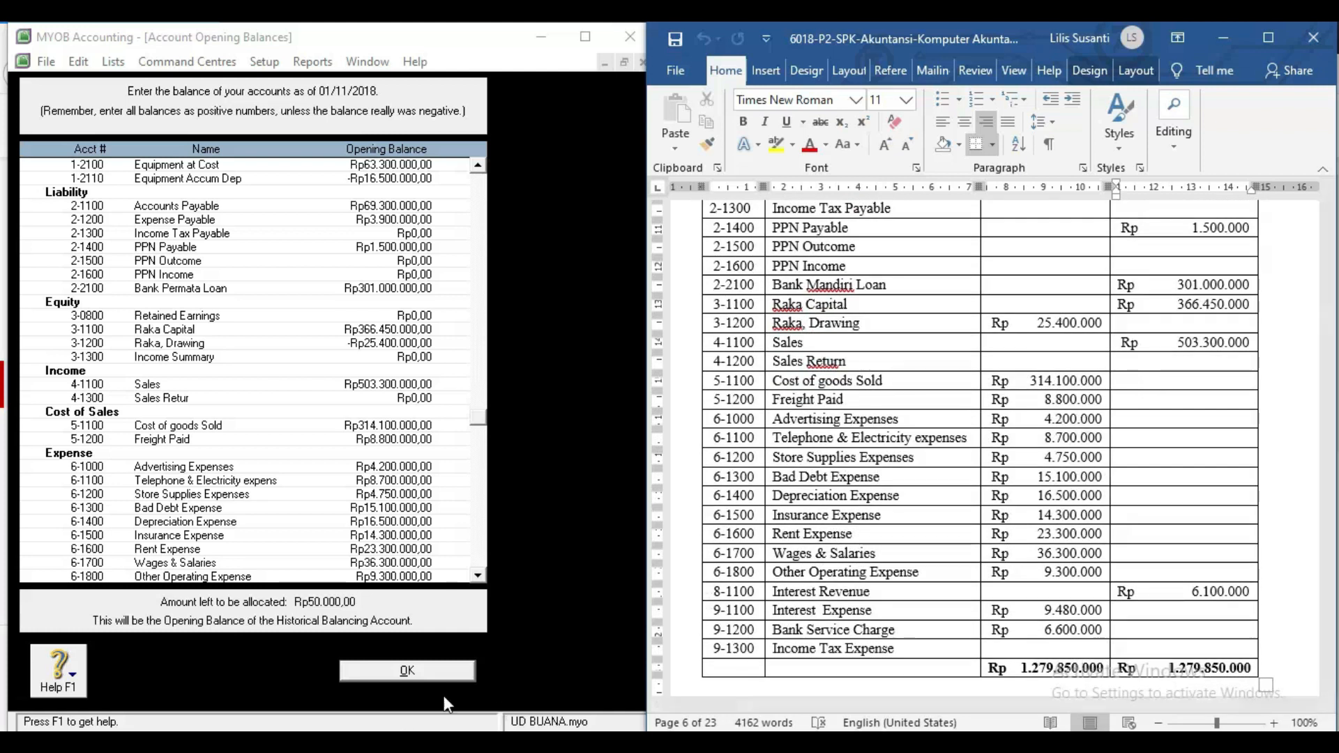
pyautogui.hotkey('alt', 'Tab')
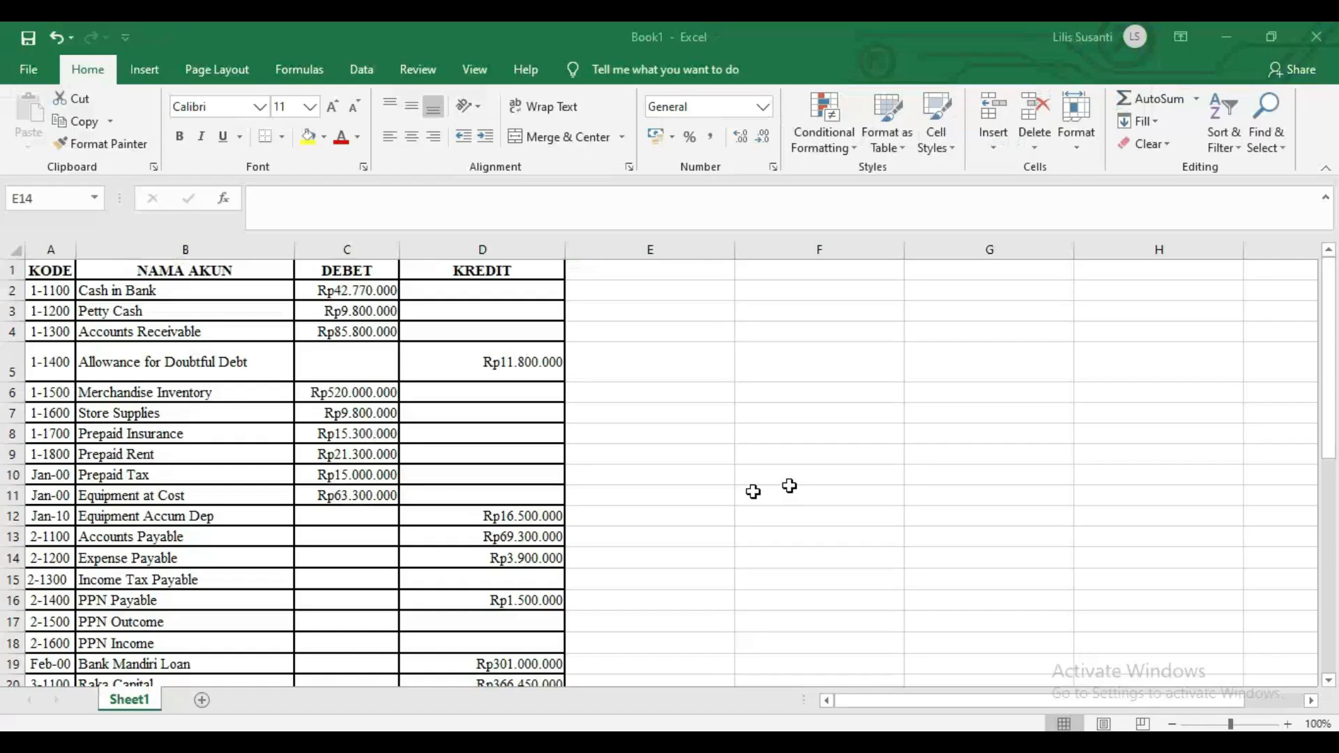
# Compare the debit and credit SUM totals in C39 and D39.
pyautogui.scroll(-8, 432, 414)
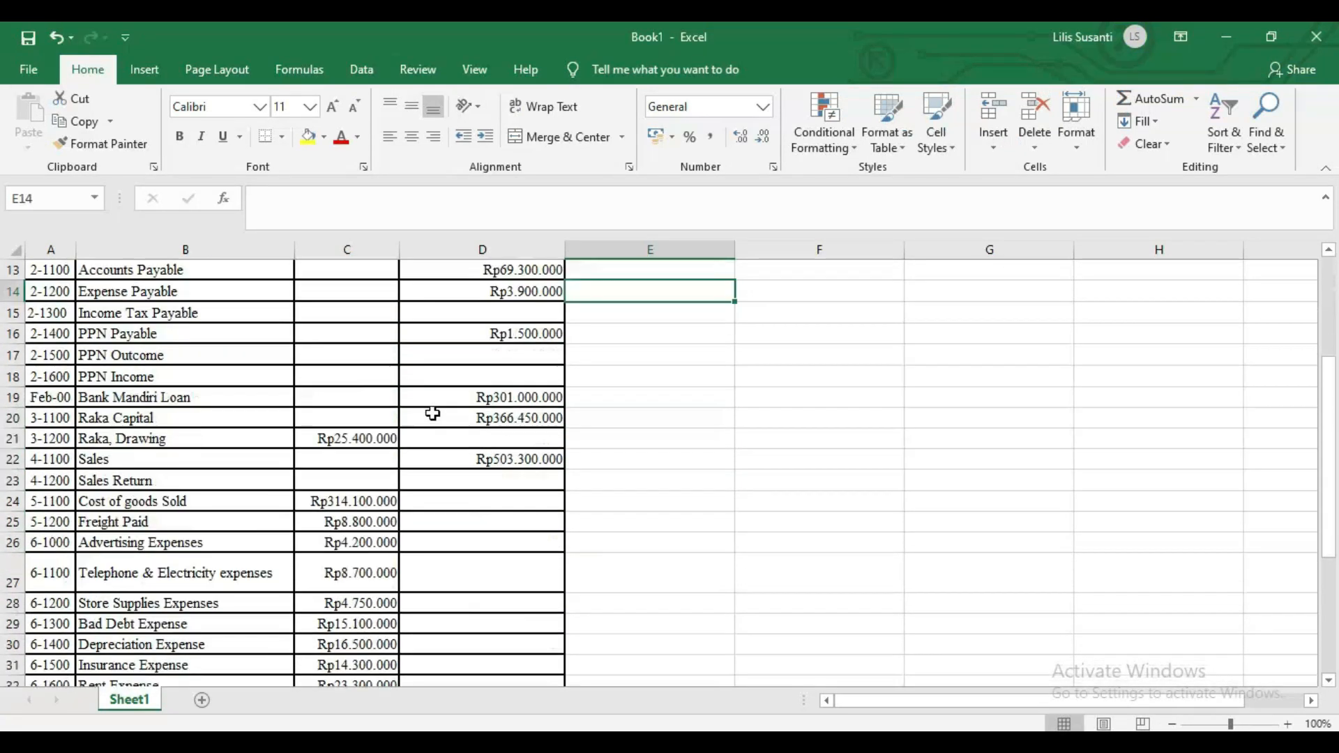
pyautogui.scroll(-1, 432, 414)
pyautogui.click(353, 494)
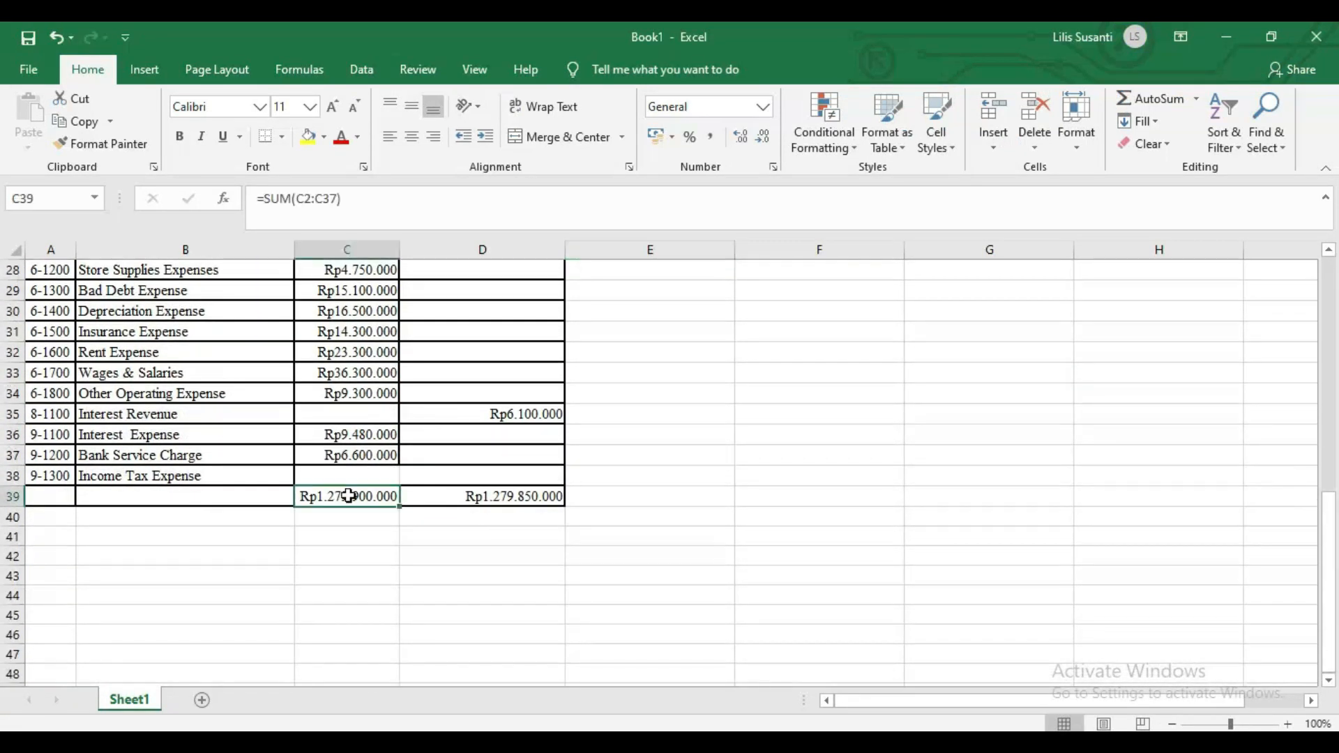
pyautogui.click(476, 498)
pyautogui.click(363, 496)
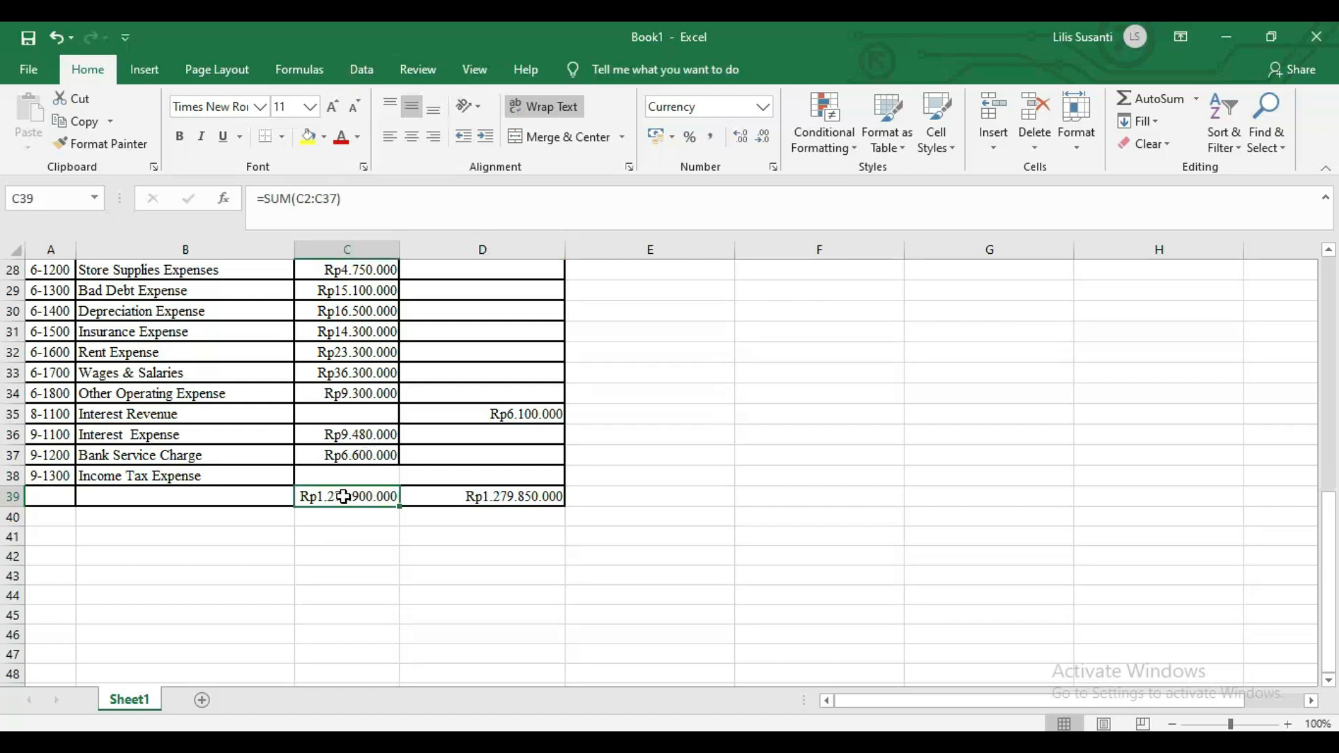
pyautogui.scroll(1, 379, 452)
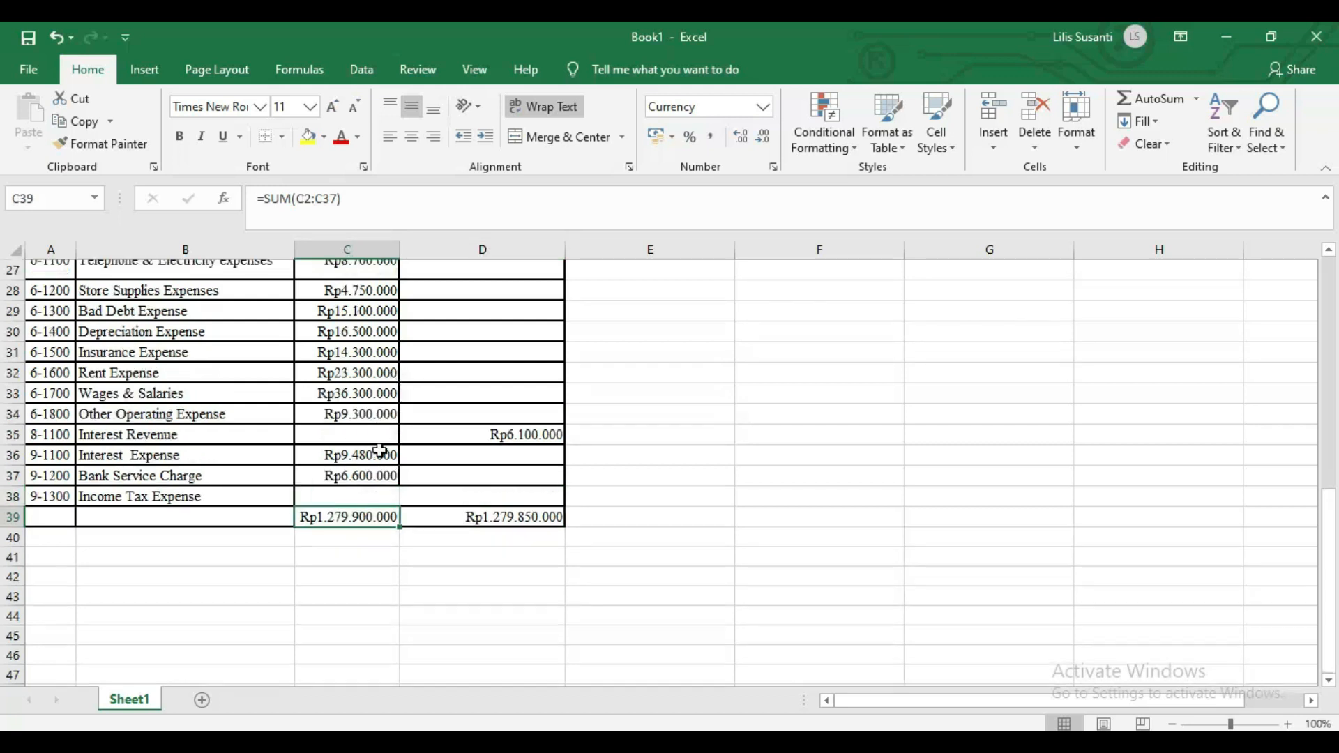
pyautogui.scroll(2, 379, 452)
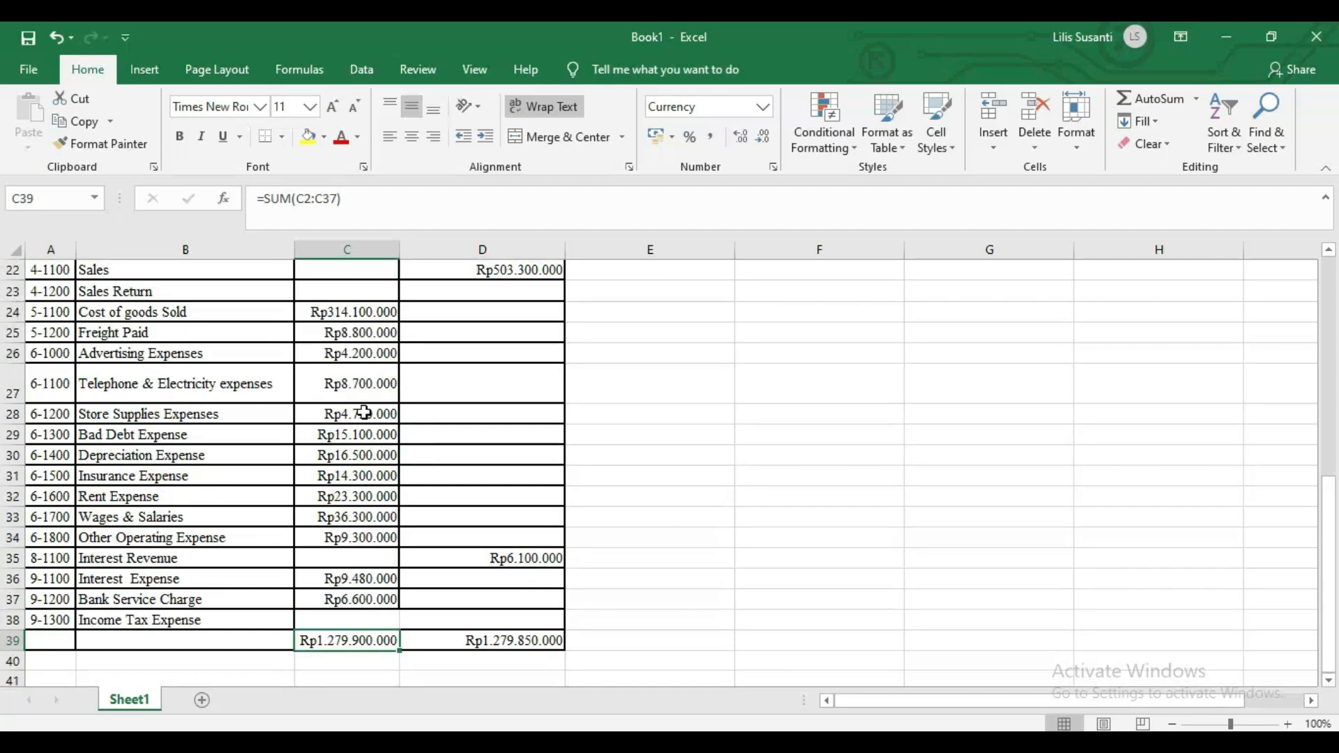
# Change Store Supplies Expenses in C28 from 4750000 to 4700000.
pyautogui.click(365, 415)
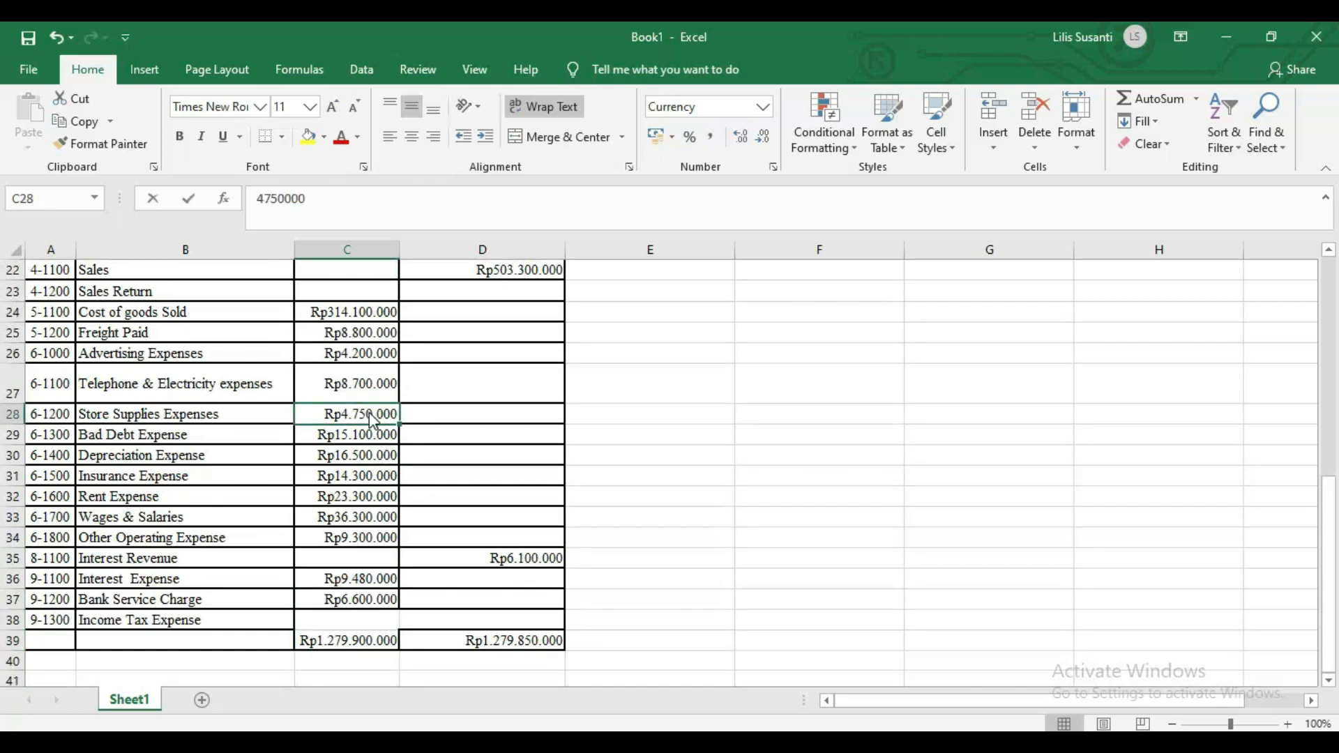
pyautogui.doubleClick(372, 418)
pyautogui.press('BackSpace')
pyautogui.write('0')
pyautogui.press('Return')
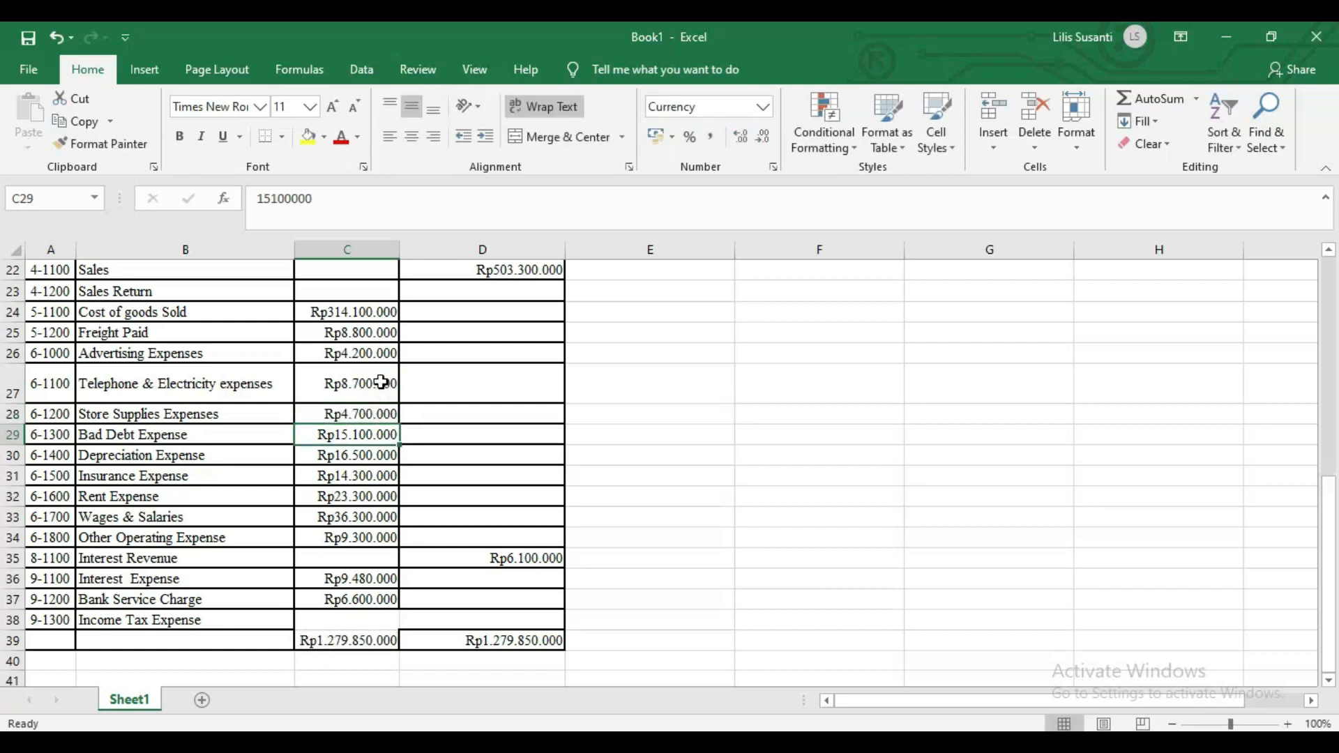
pyautogui.click(375, 417)
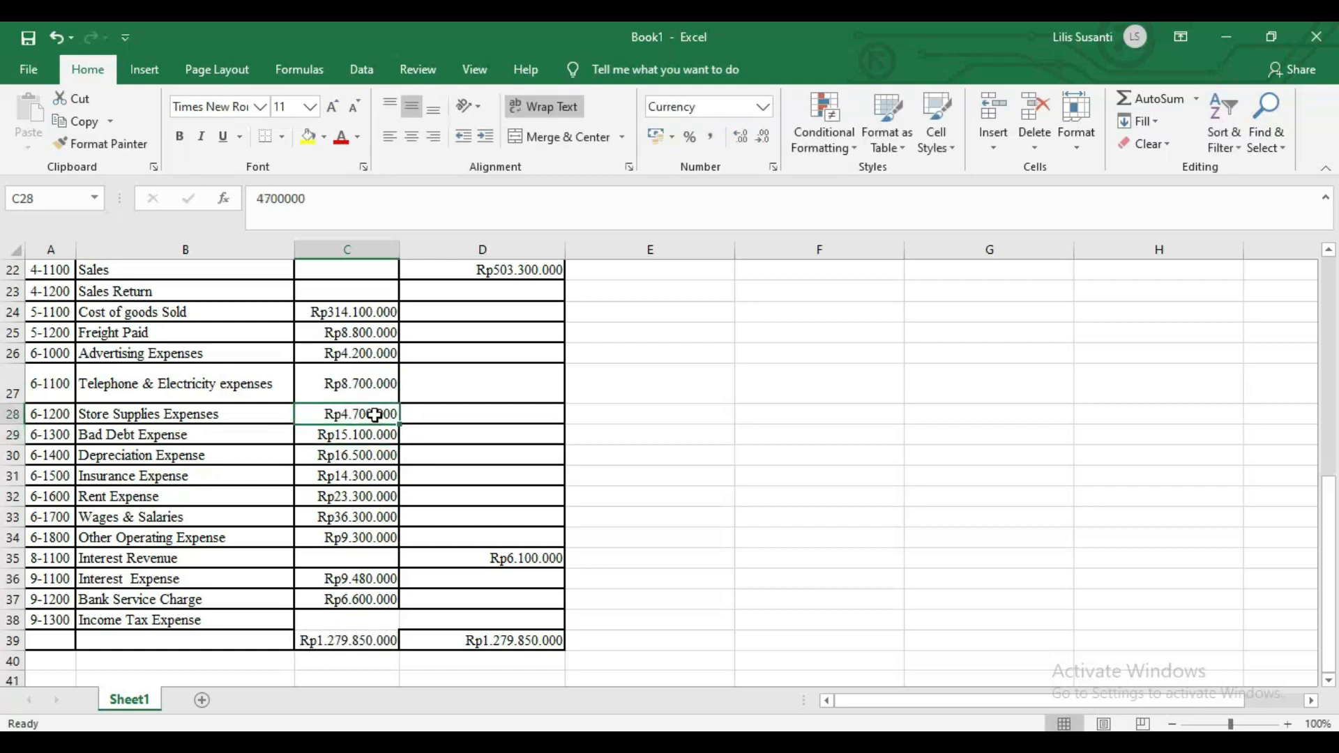
pyautogui.scroll(6, 375, 417)
pyautogui.scroll(1, 374, 417)
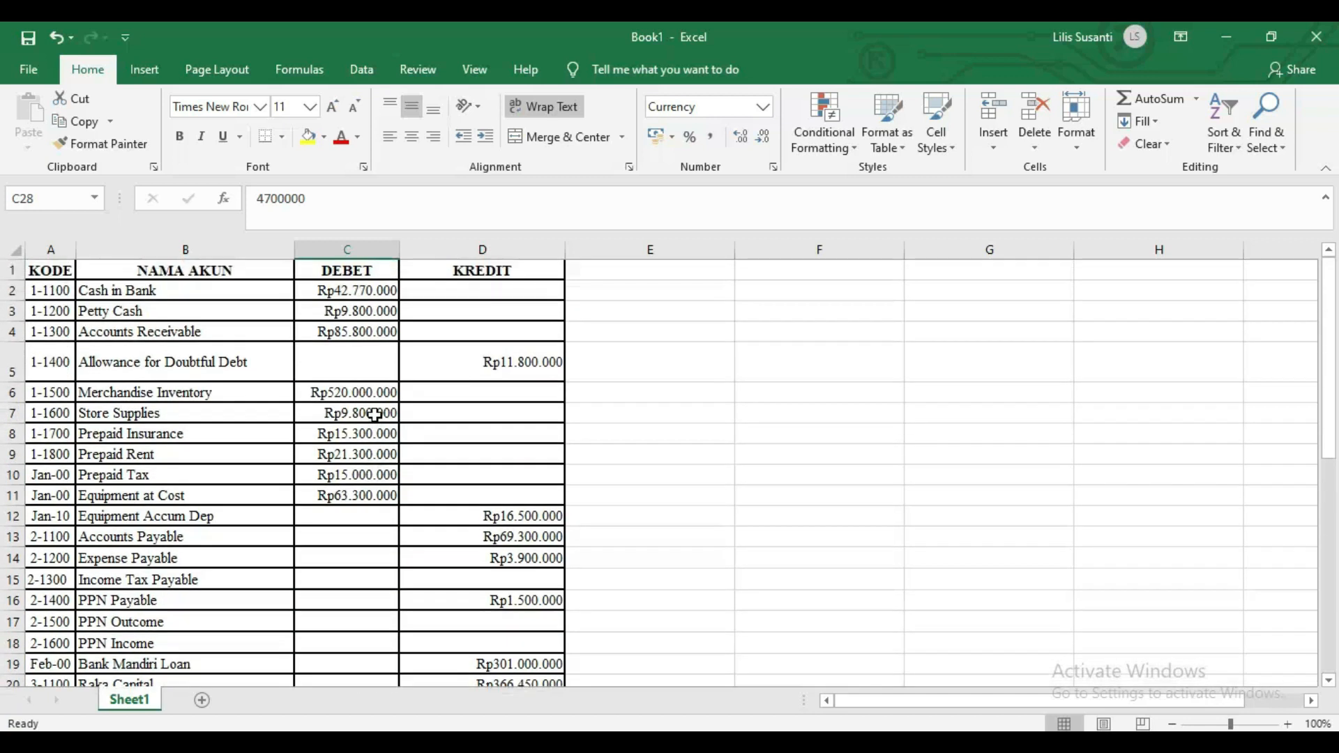
pyautogui.scroll(-5, 374, 417)
pyautogui.scroll(-1, 375, 416)
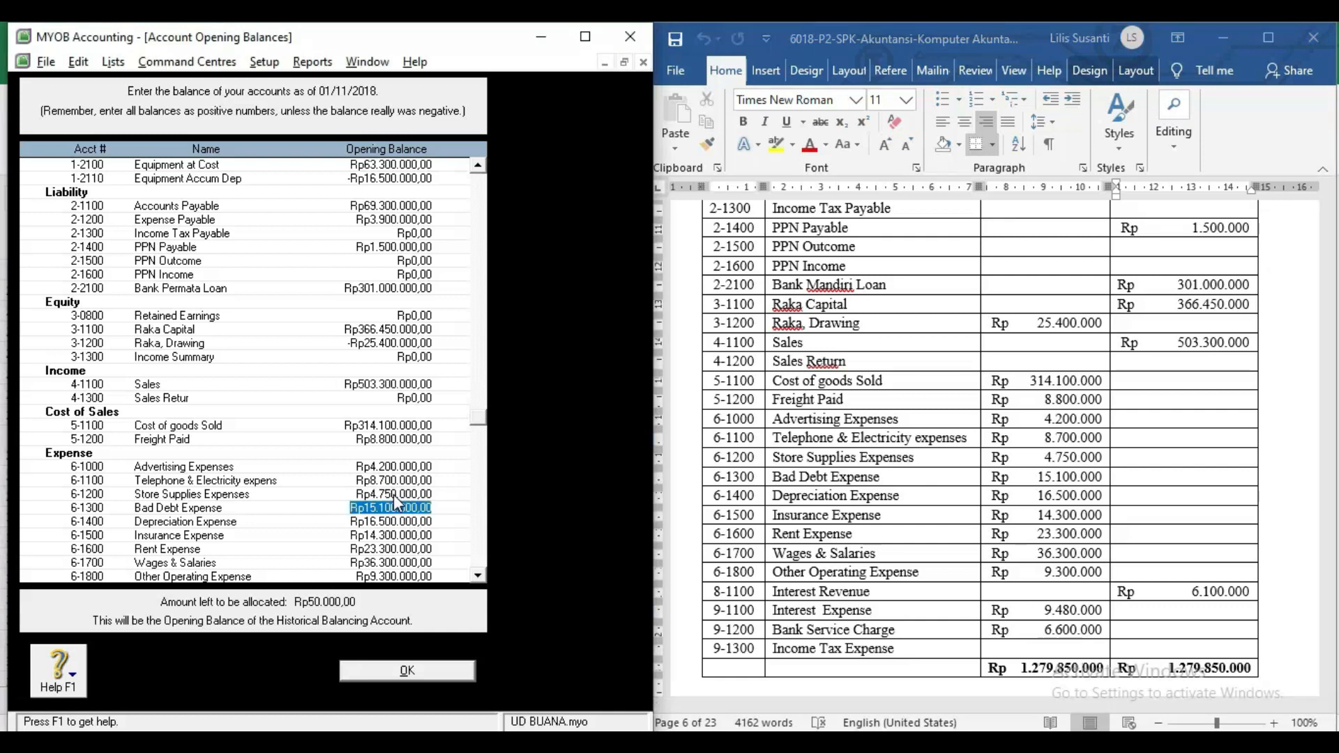
# Change Store Supplies Expenses' opening balance in MYOB to 4.700.000.
pyautogui.click(389, 494)
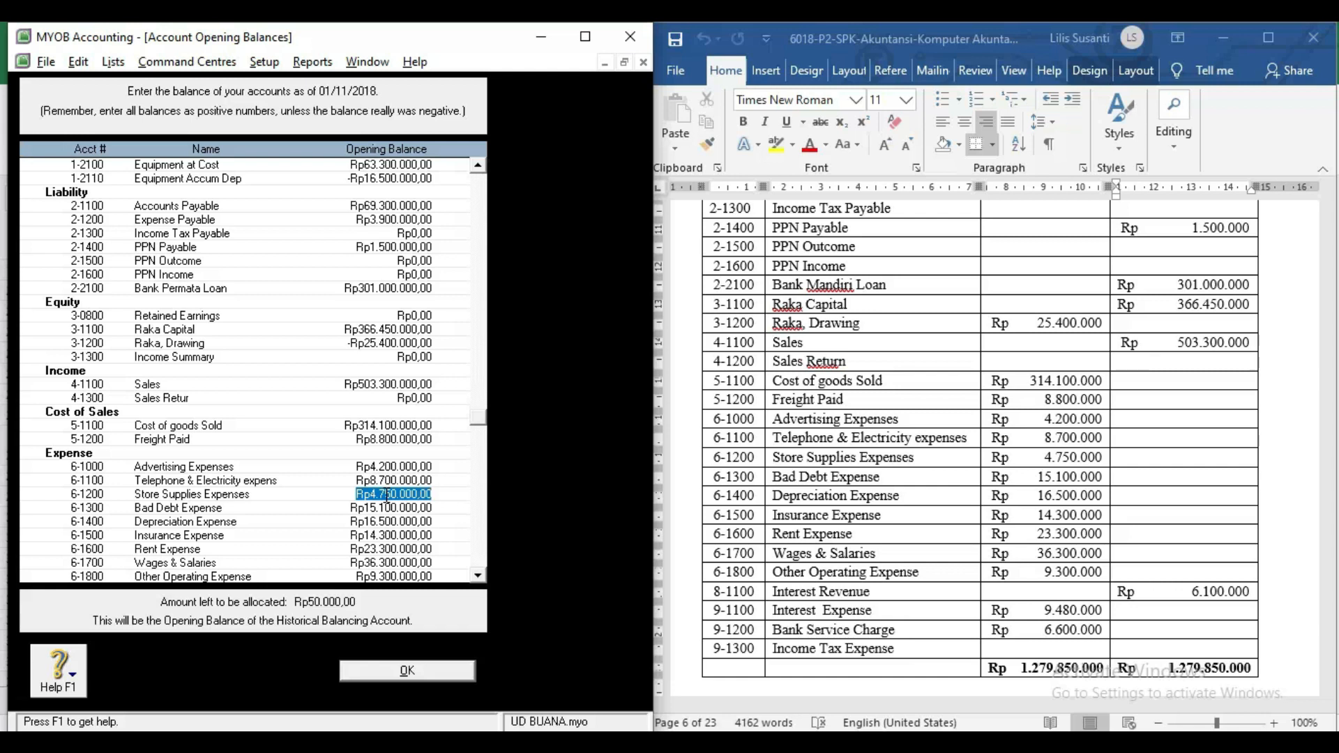
pyautogui.write('4')
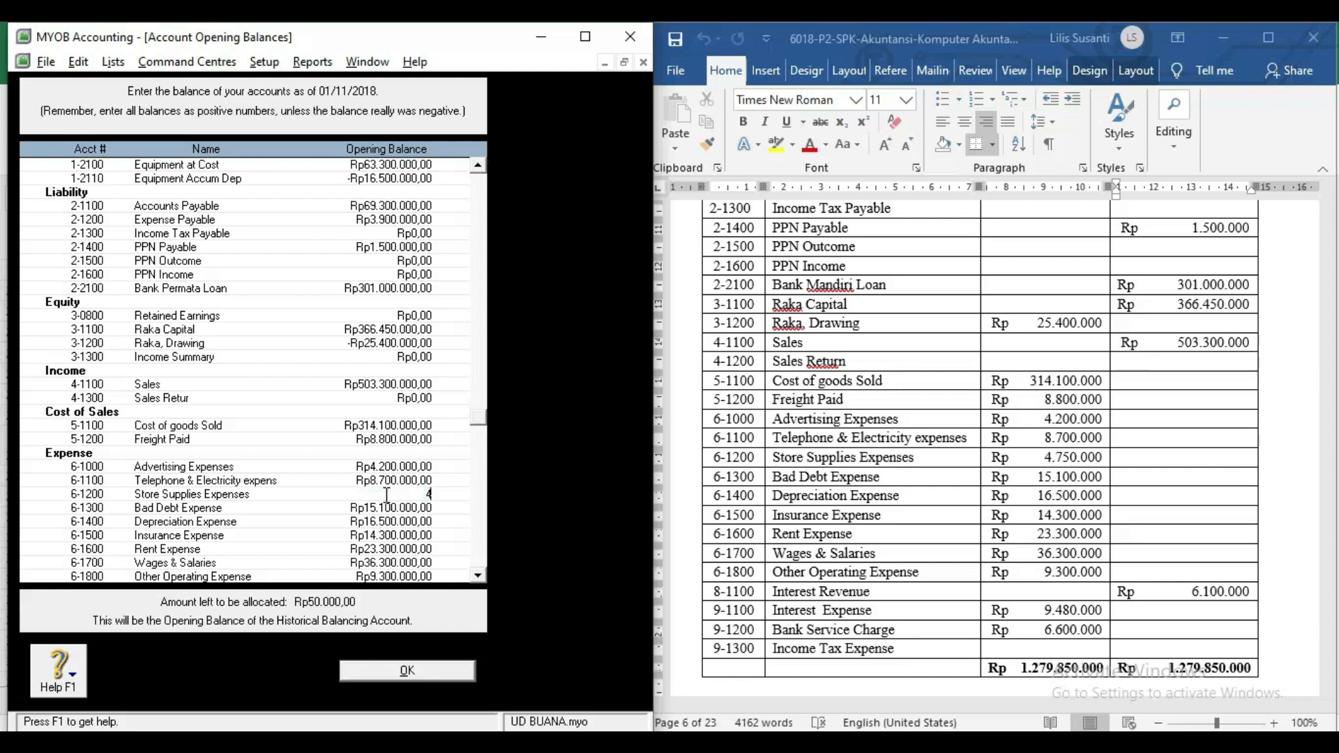
pyautogui.write('.700.000')
pyautogui.press('Tab')
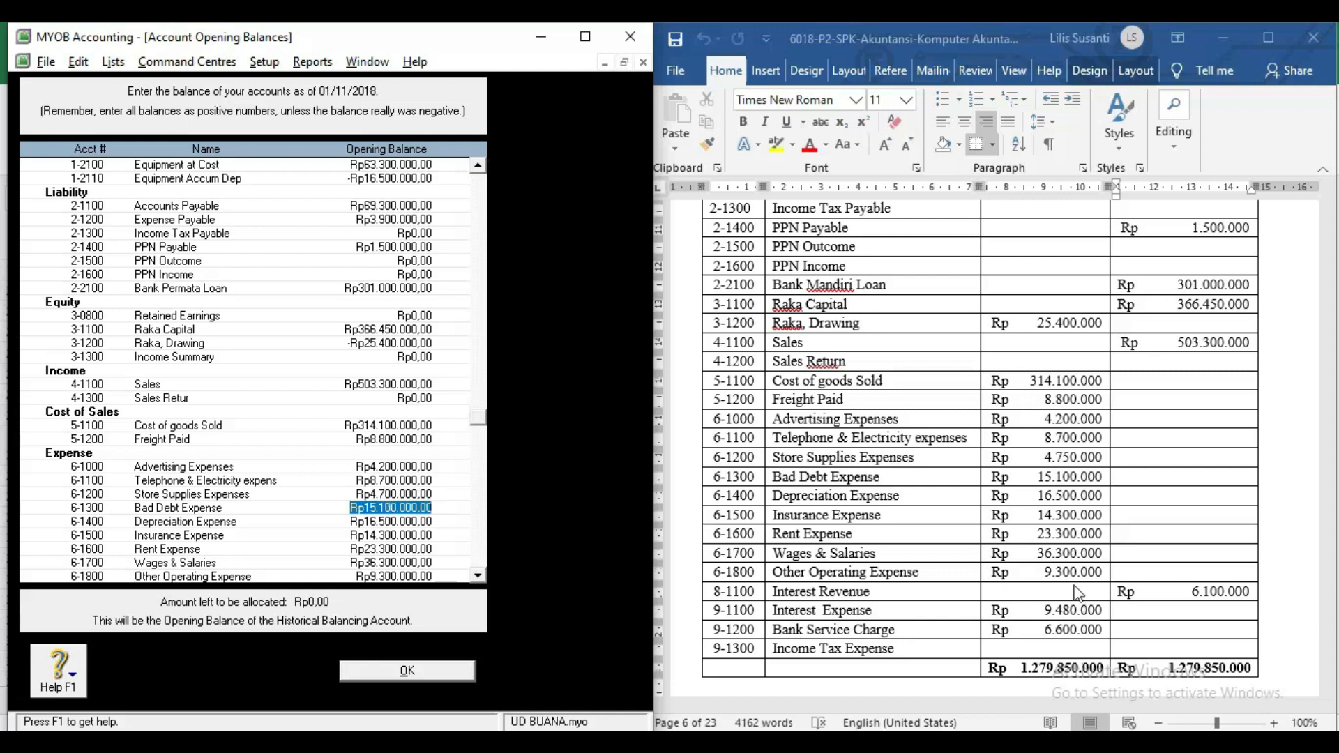
# Correct Store Supplies Expenses to 4.700.000 in the Word table and save the opening balances with OK.
pyautogui.click(1027, 480)
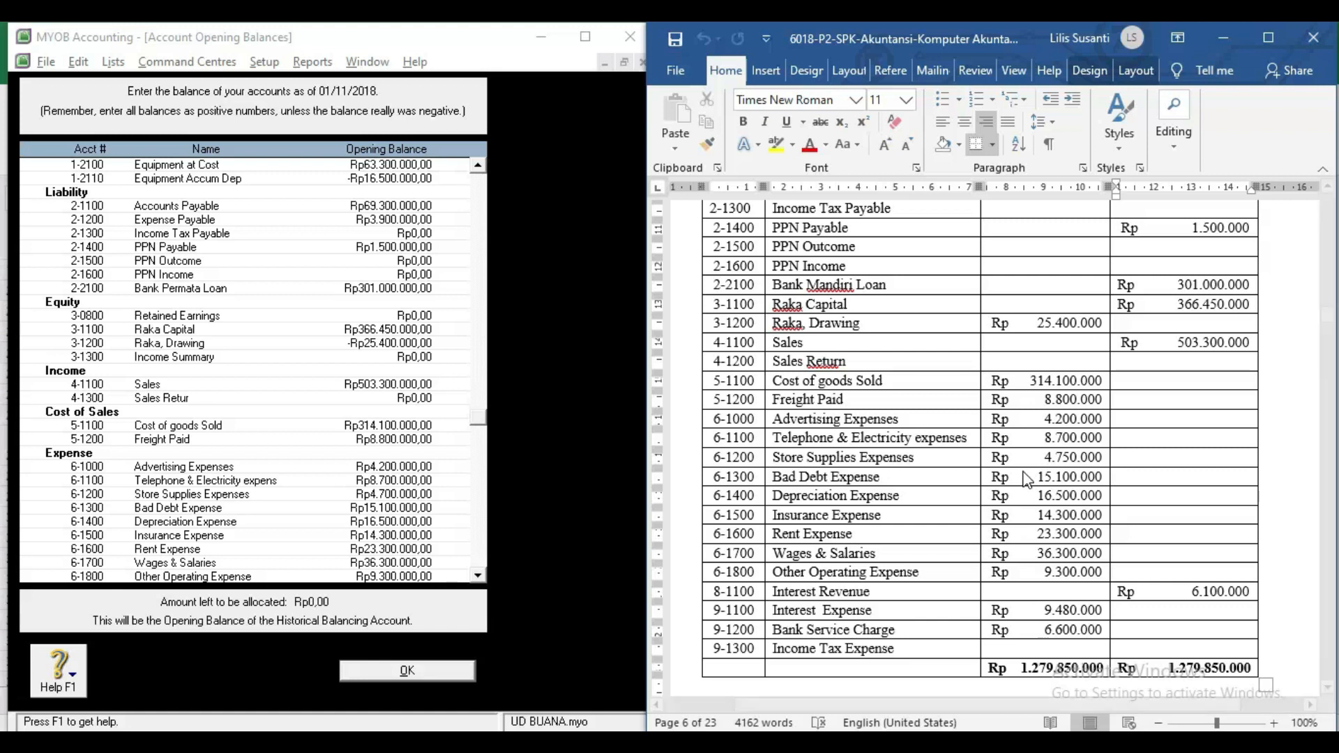
pyautogui.click(1075, 454)
pyautogui.press('BackSpace')
pyautogui.write('0')
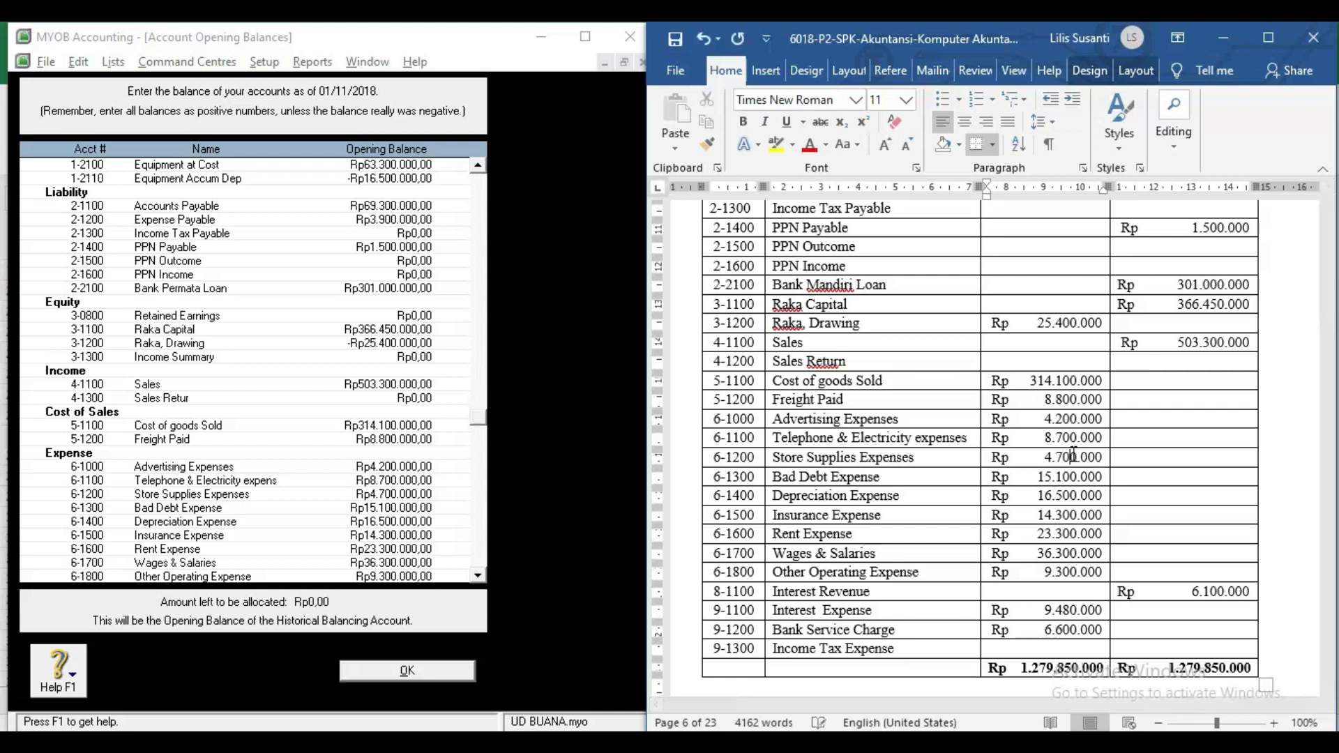
pyautogui.click(1068, 649)
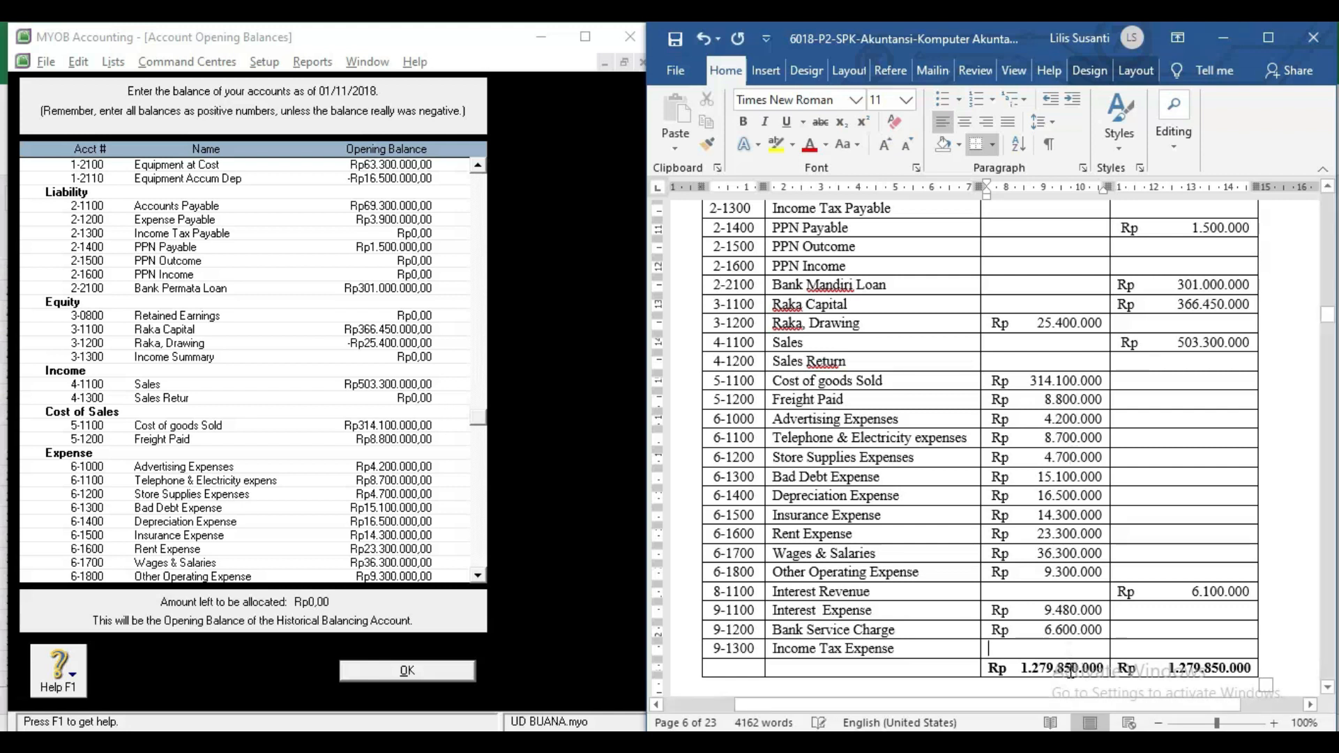
pyautogui.click(1165, 645)
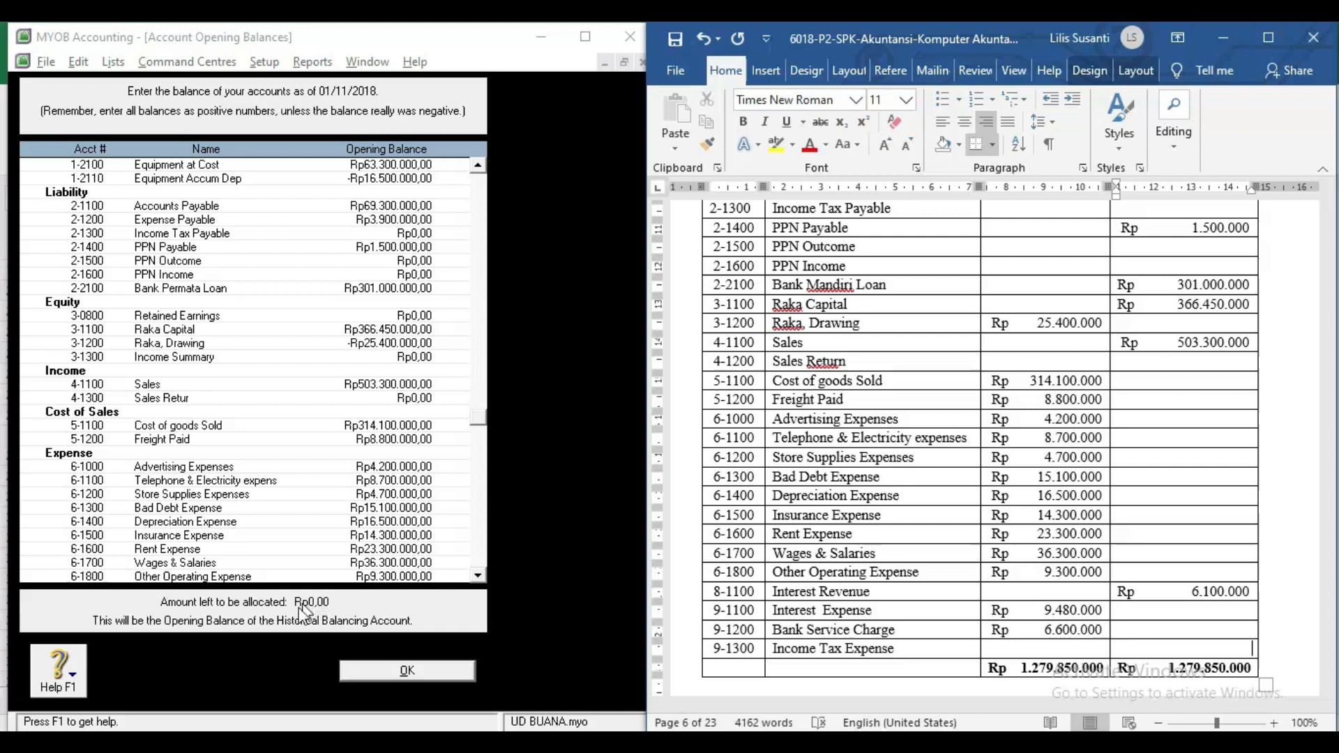
pyautogui.click(378, 676)
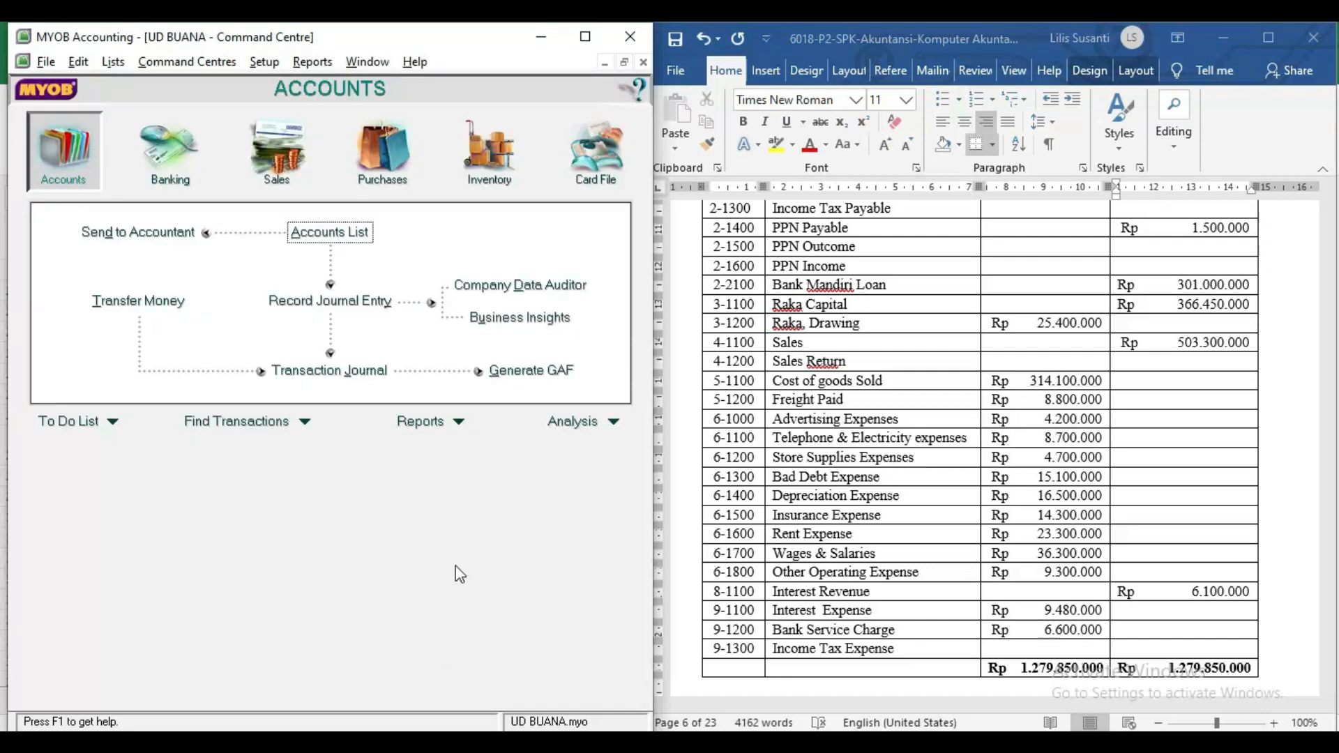
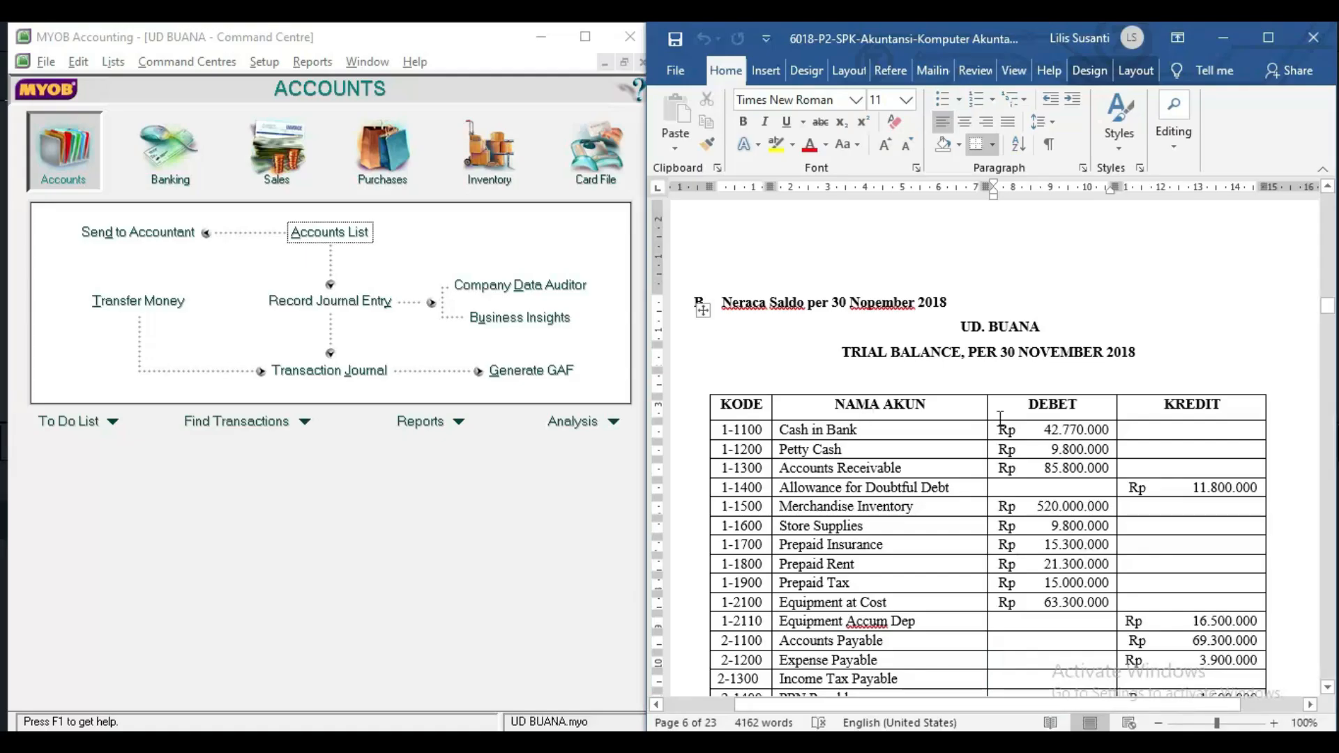
# Scroll the reference document down to the Daftar Customer and Daftar Supplier tables.
pyautogui.scroll(-15, 1013, 468)
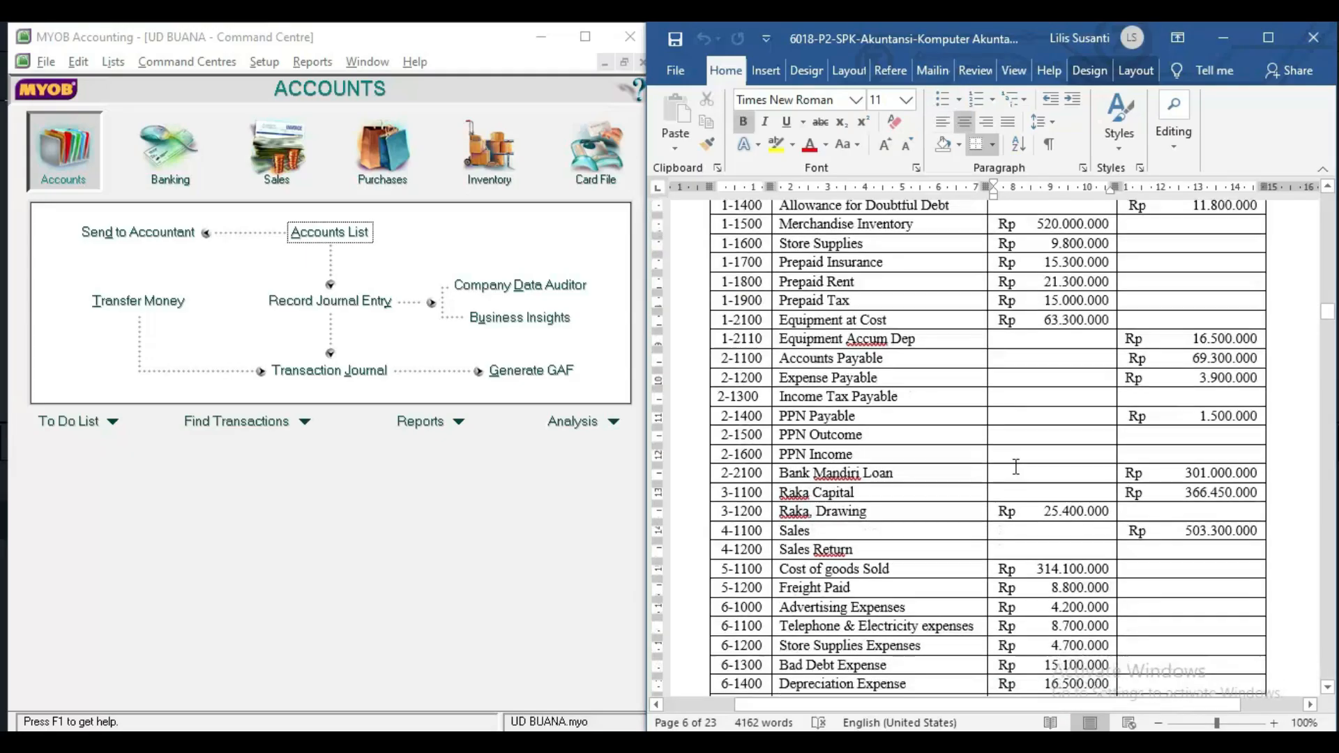
pyautogui.click(1018, 475)
pyautogui.scroll(-7, 1018, 474)
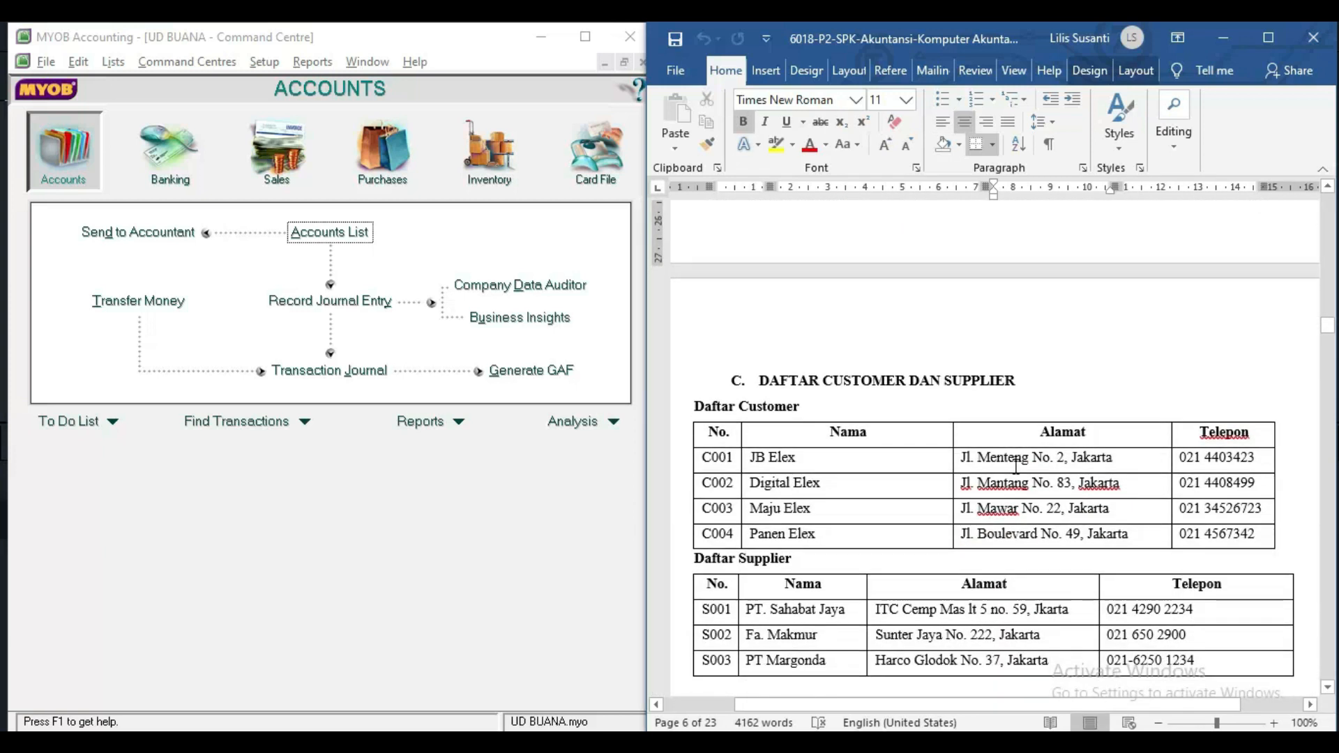
pyautogui.scroll(-4, 1016, 466)
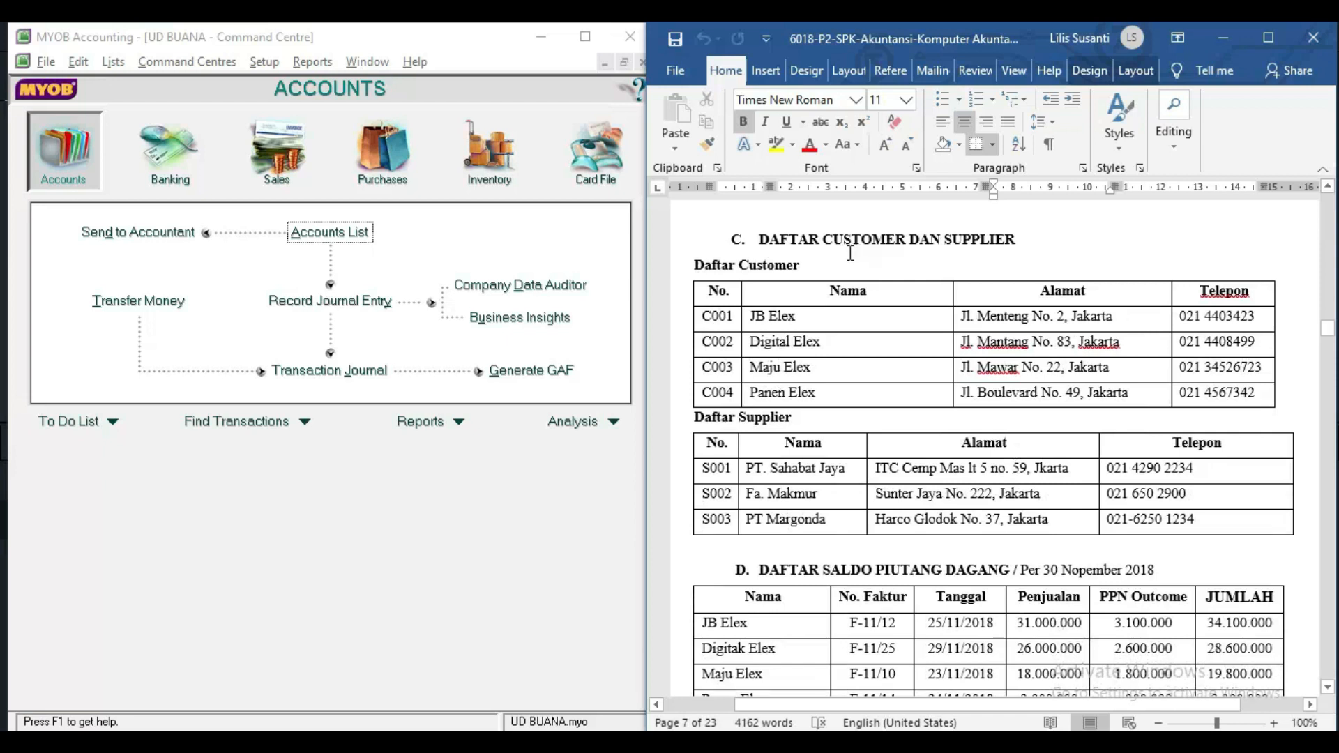
# Start a new card from the Cards List and name it JB Elex.
pyautogui.click(572, 165)
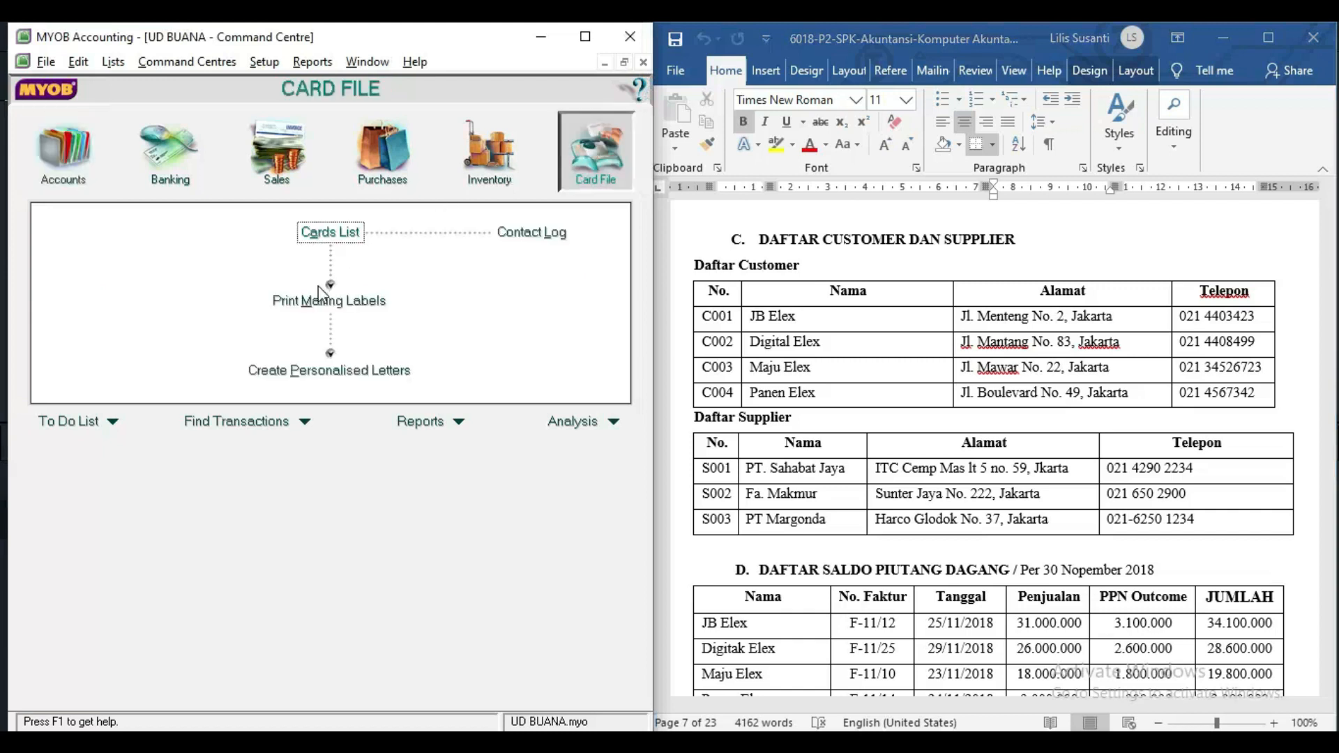
pyautogui.click(313, 236)
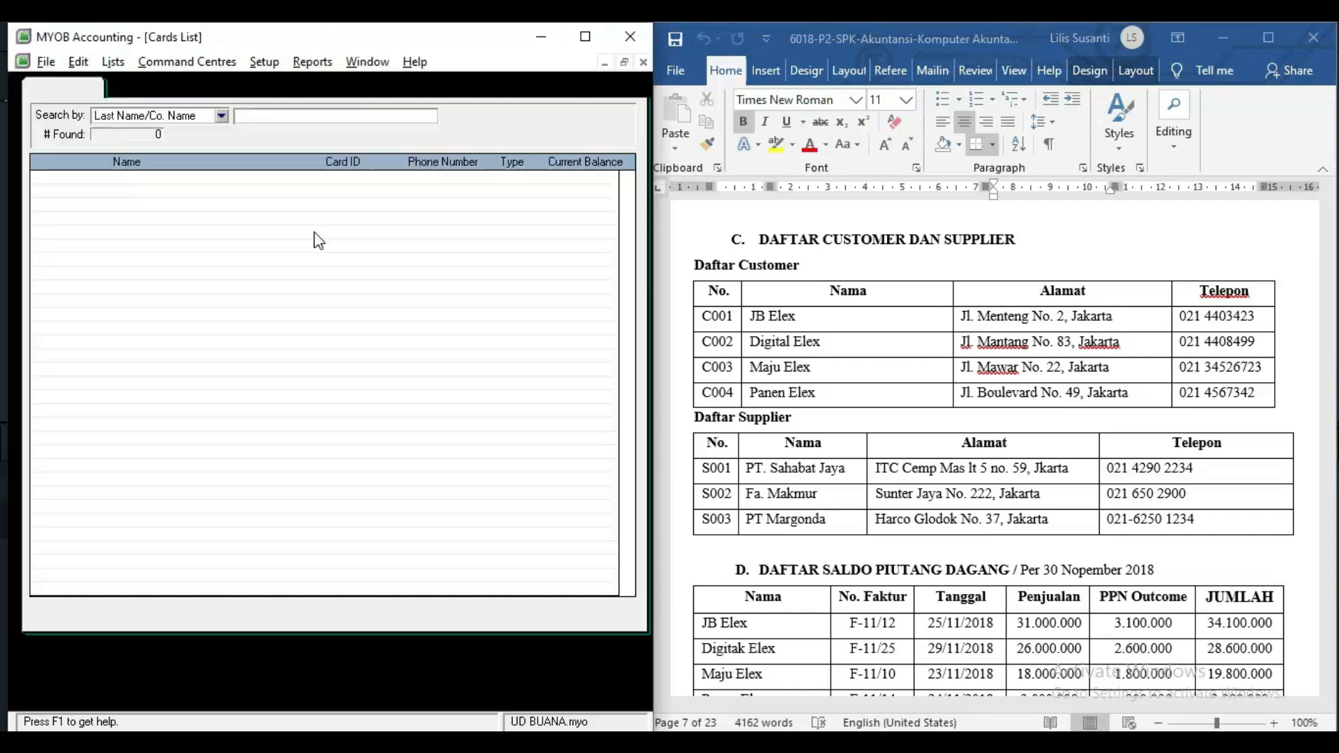
pyautogui.click(182, 663)
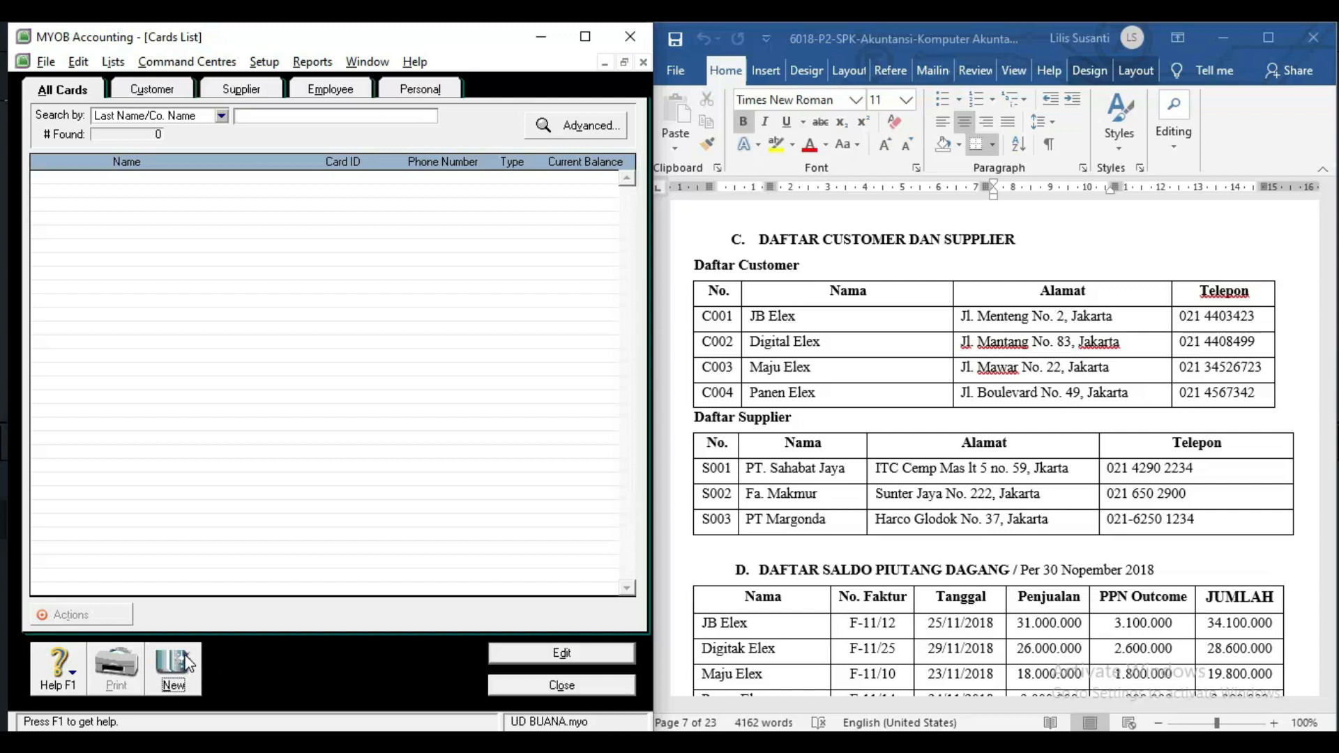
pyautogui.click(222, 166)
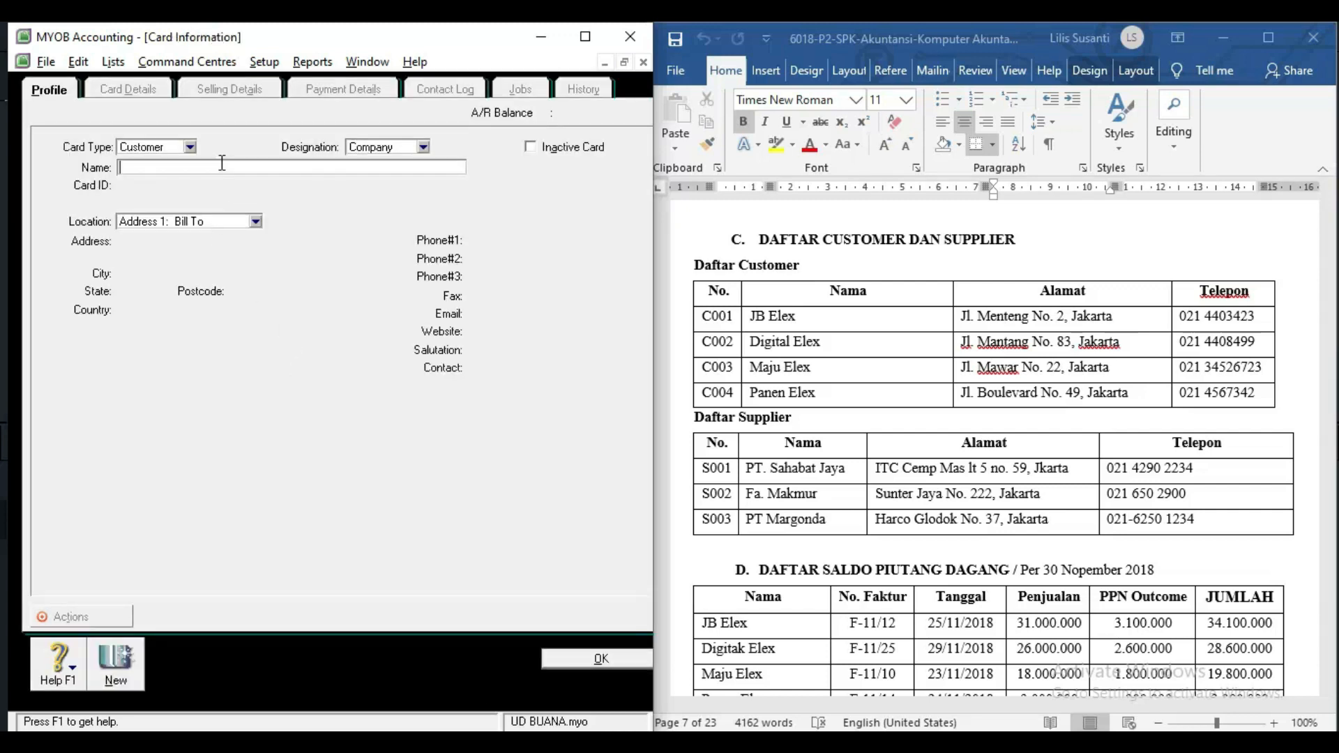
pyautogui.click(802, 316)
pyautogui.moveTo(802, 316); pyautogui.dragTo(745, 315)
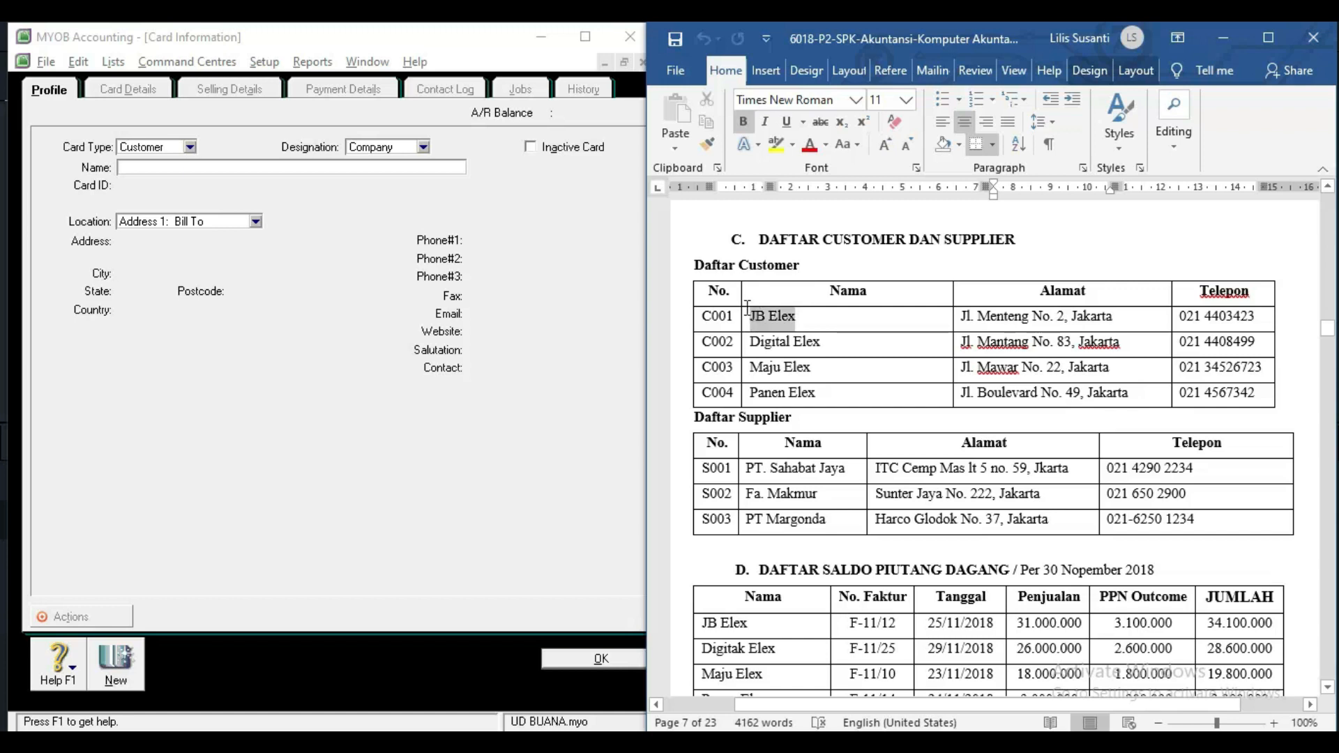
pyautogui.hotkey('ctrl', 'c')
pyautogui.click(180, 167)
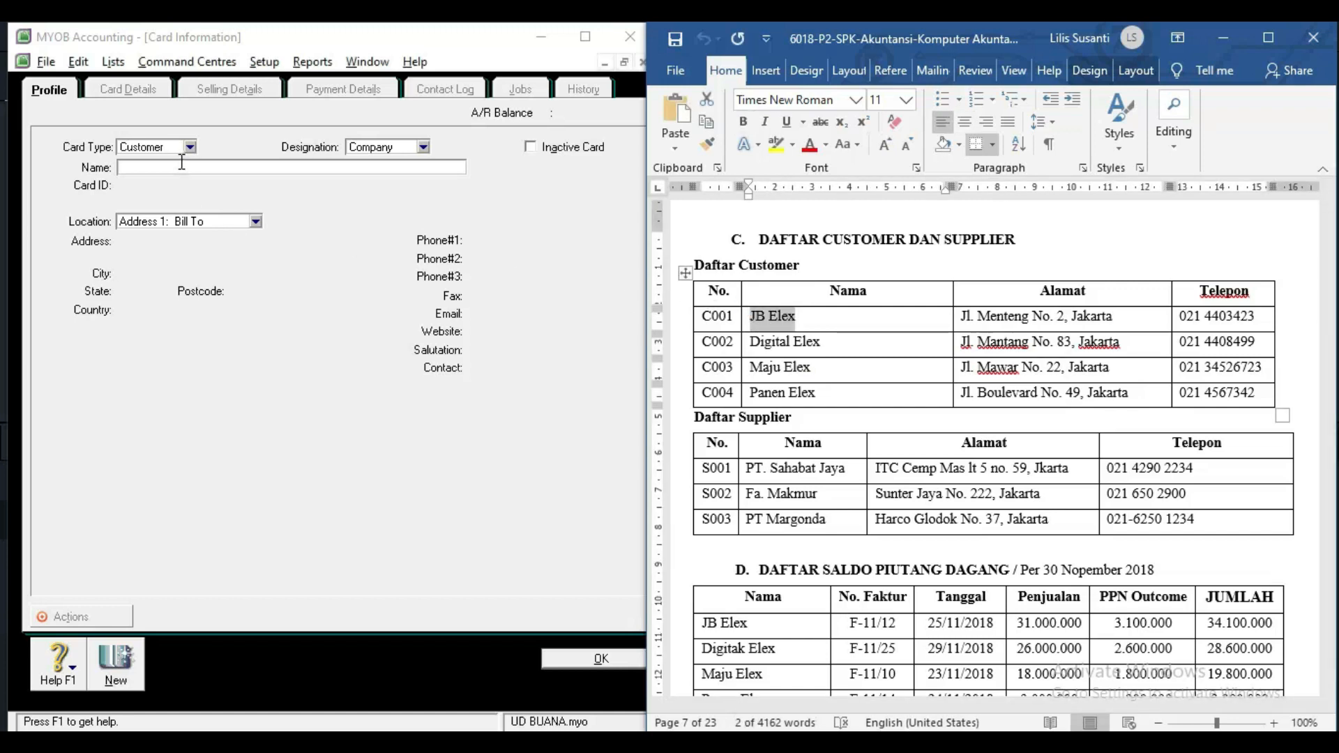
pyautogui.hotkey('ctrl', 'v')
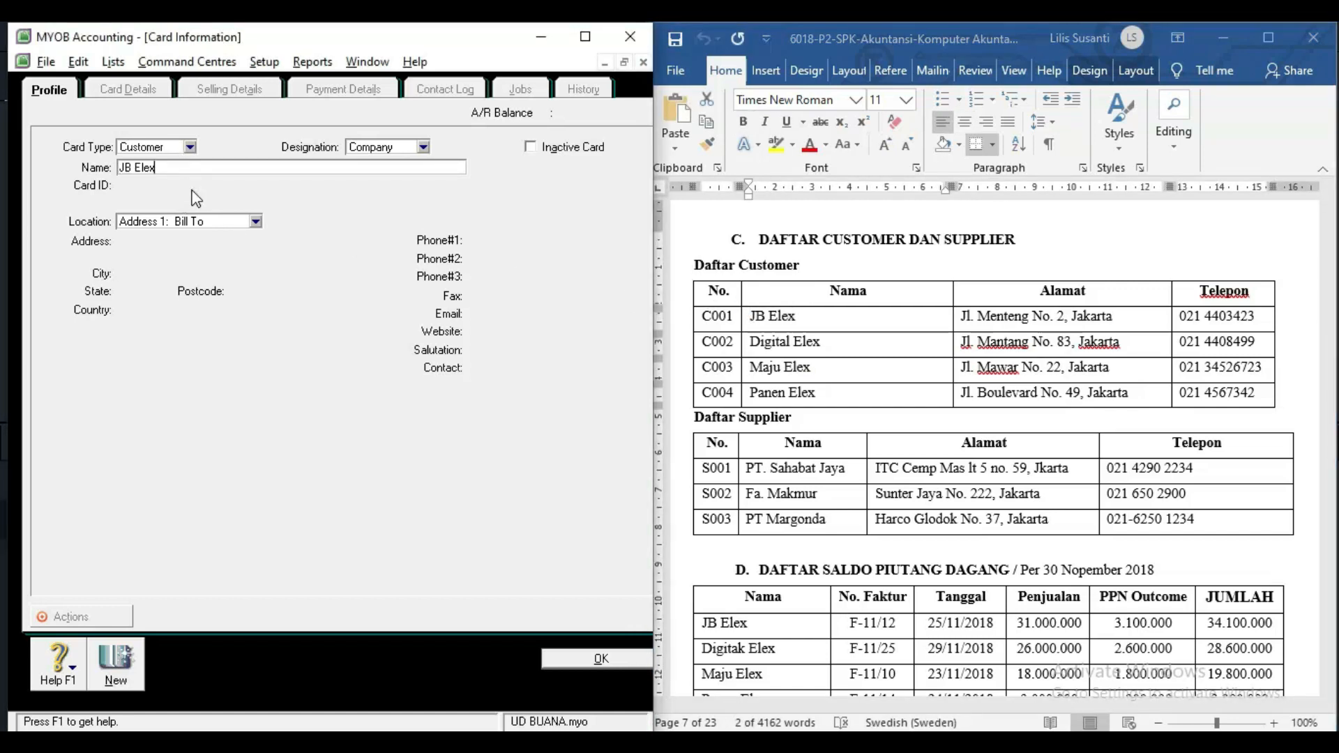
pyautogui.press('Tab')
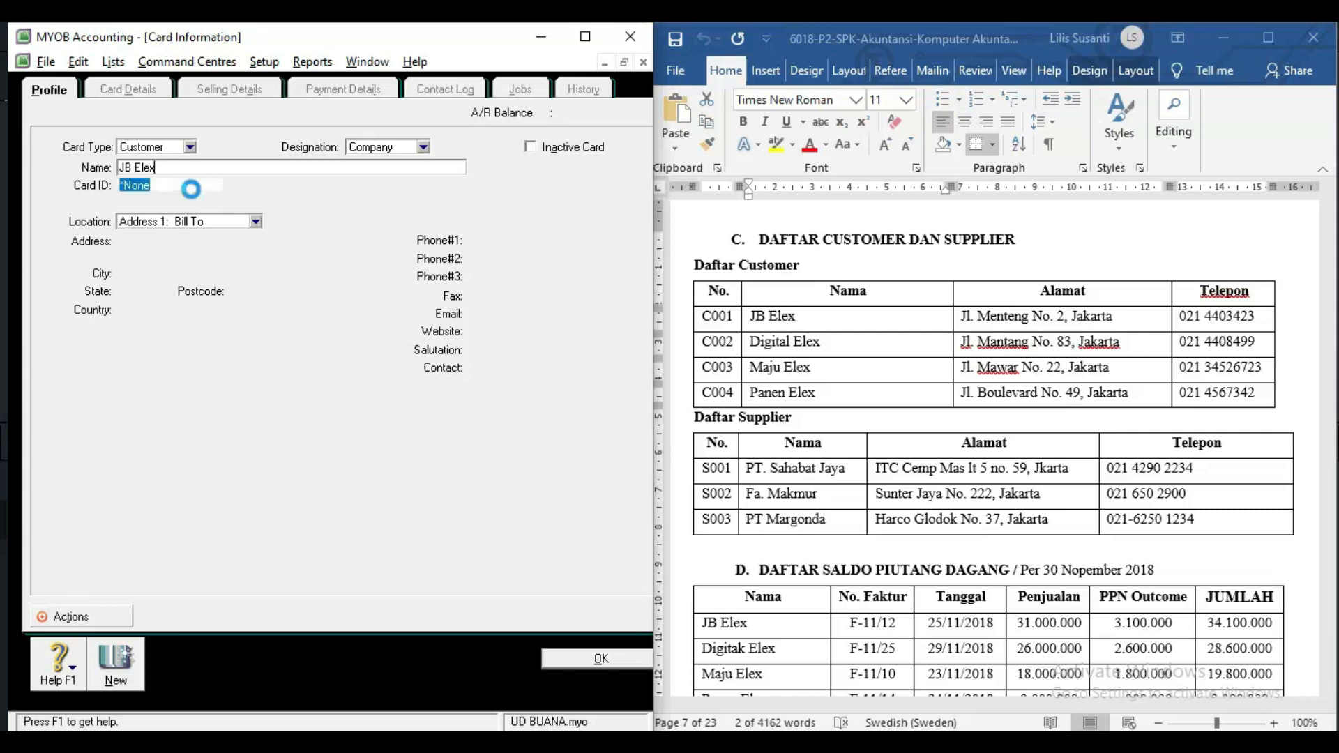
# Give JB Elex card ID C001, add its address and phone, and save it.
pyautogui.write('c')
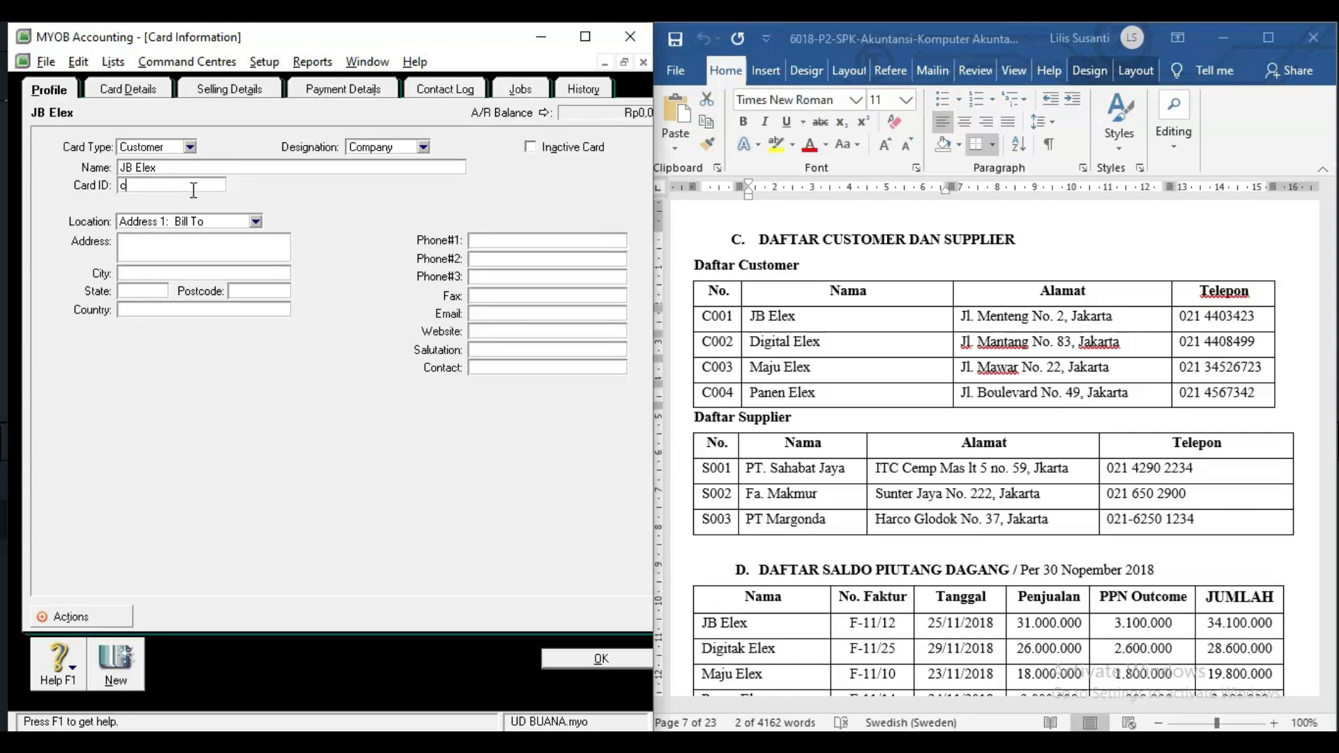
pyautogui.write('001')
pyautogui.moveTo(961, 323); pyautogui.dragTo(1122, 316)
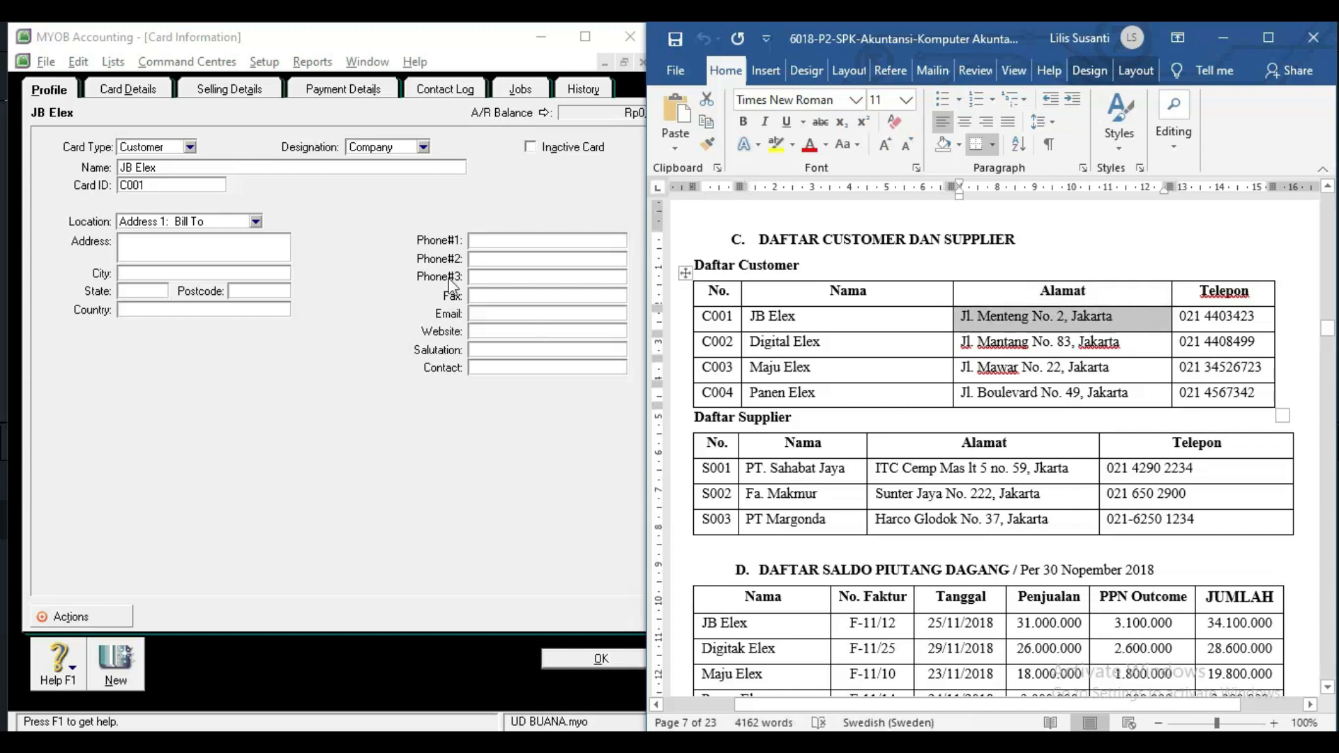
pyautogui.click(176, 247)
pyautogui.hotkey('ctrl', 'v')
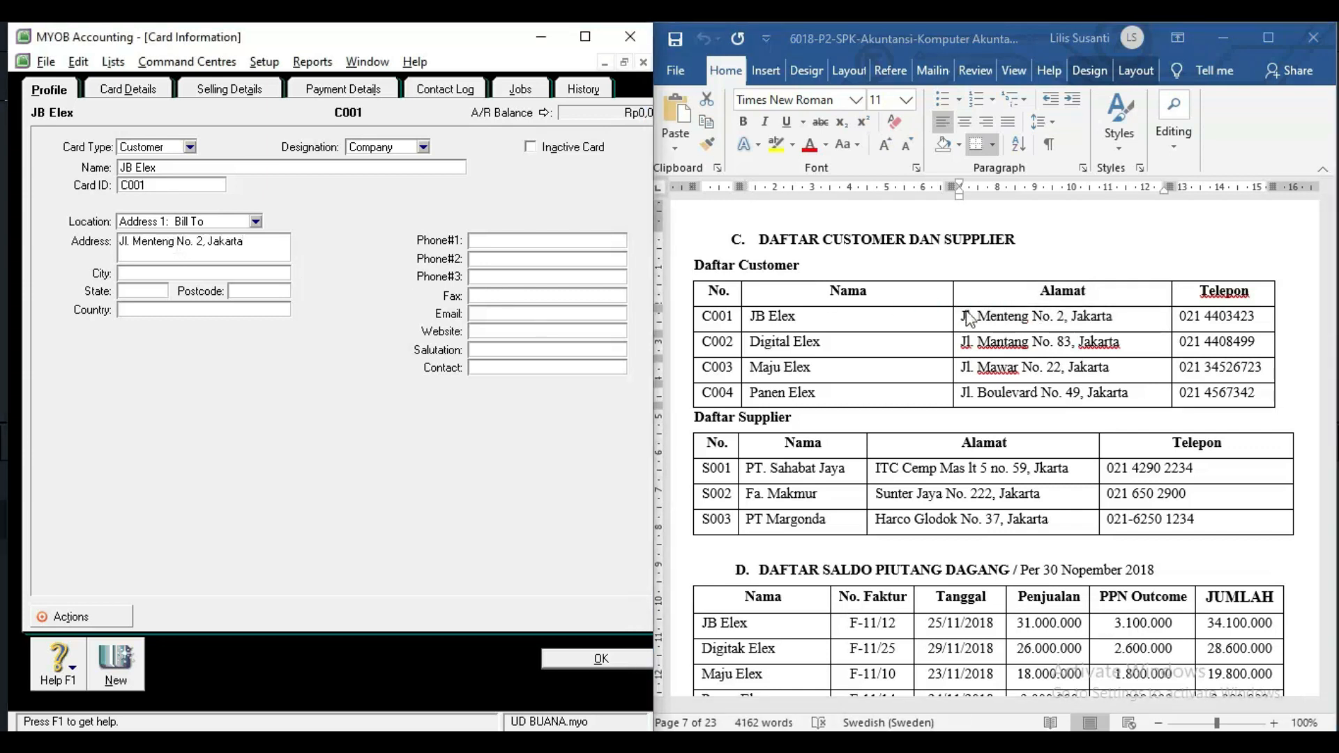
pyautogui.click(1184, 321)
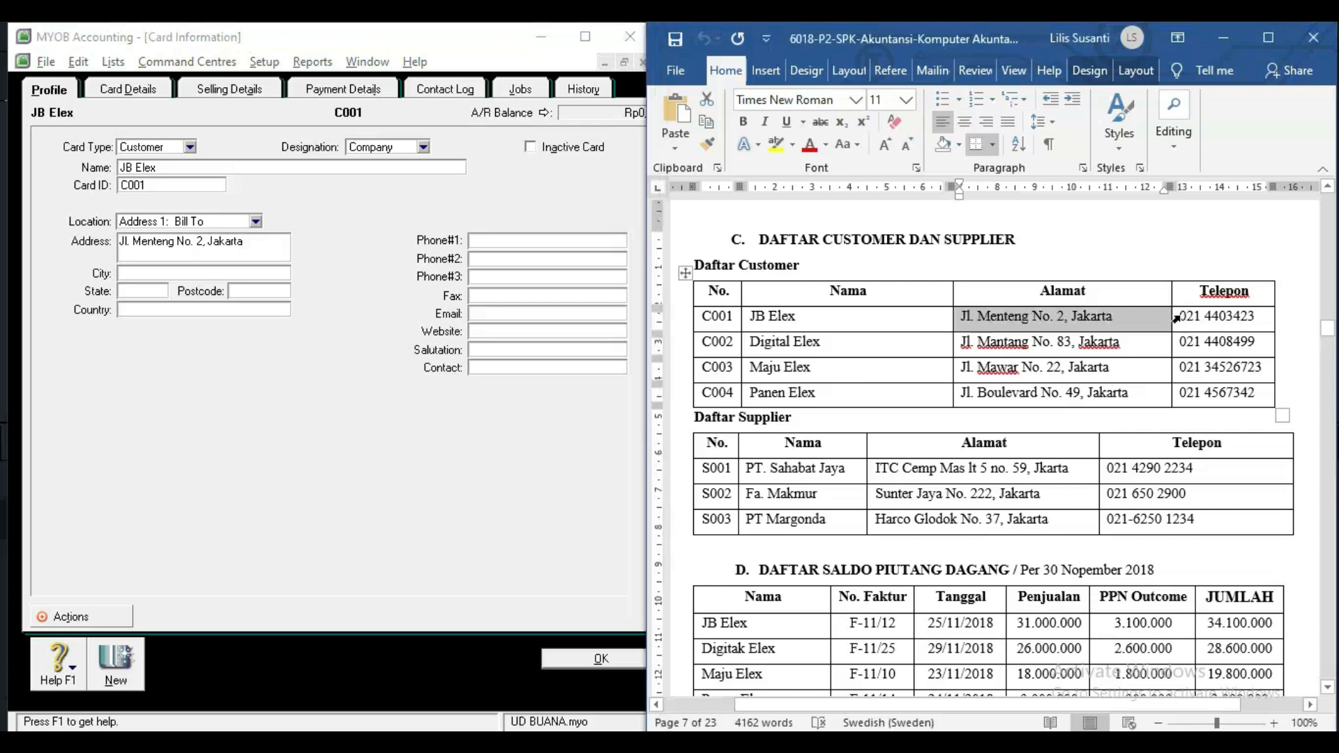
pyautogui.tripleClick(1183, 321)
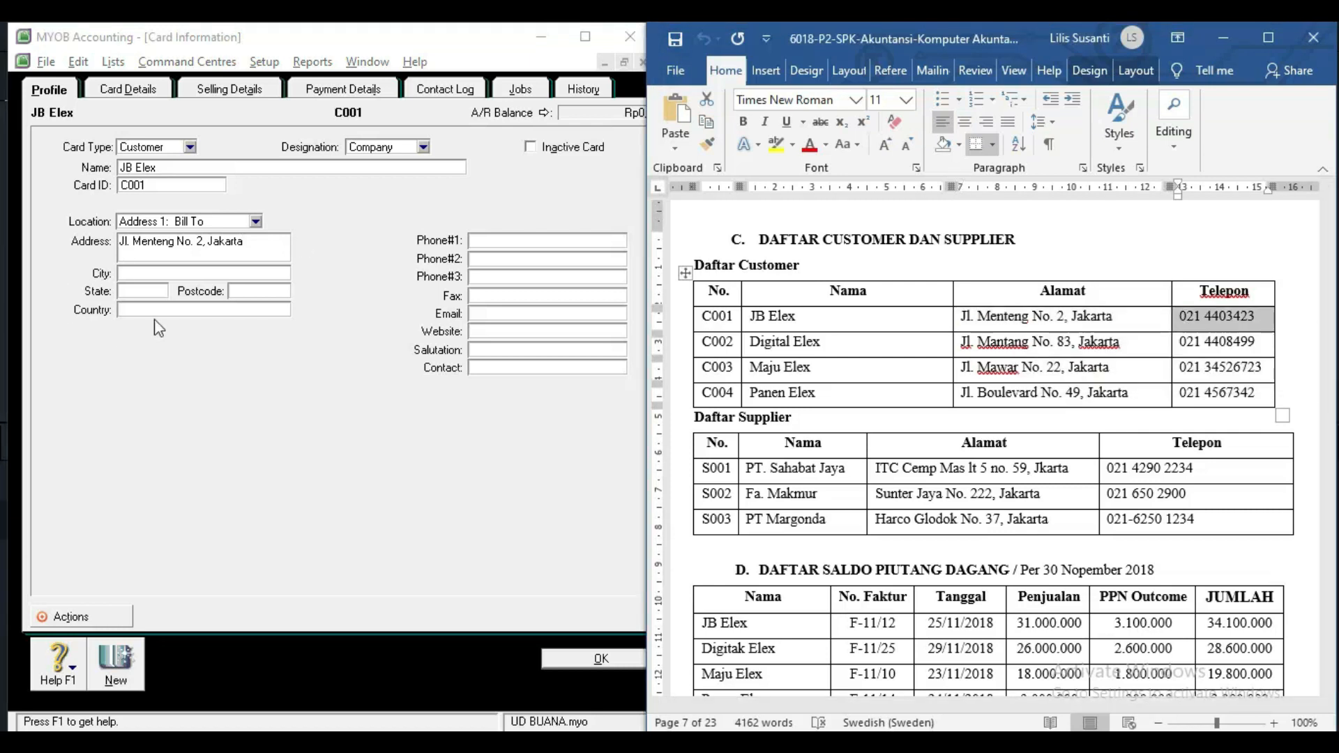
pyautogui.click(516, 242)
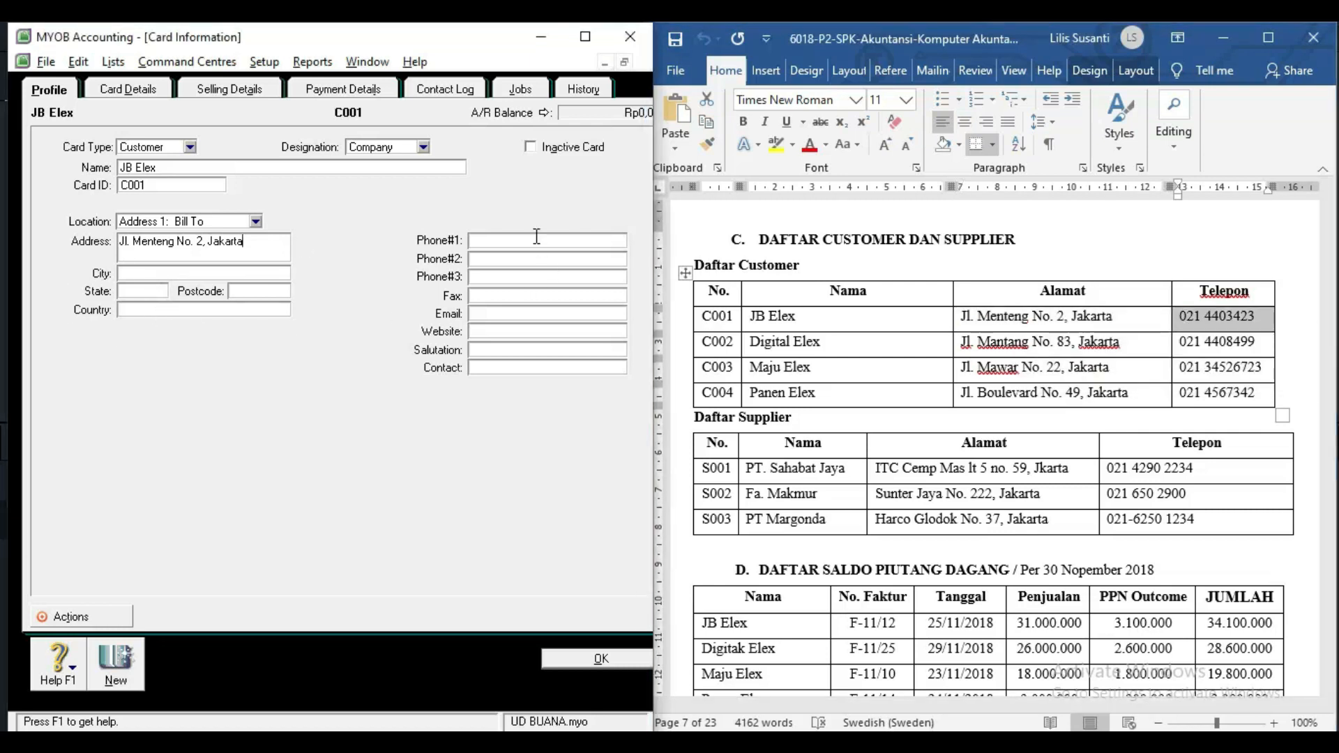
pyautogui.hotkey('ctrl', 'v')
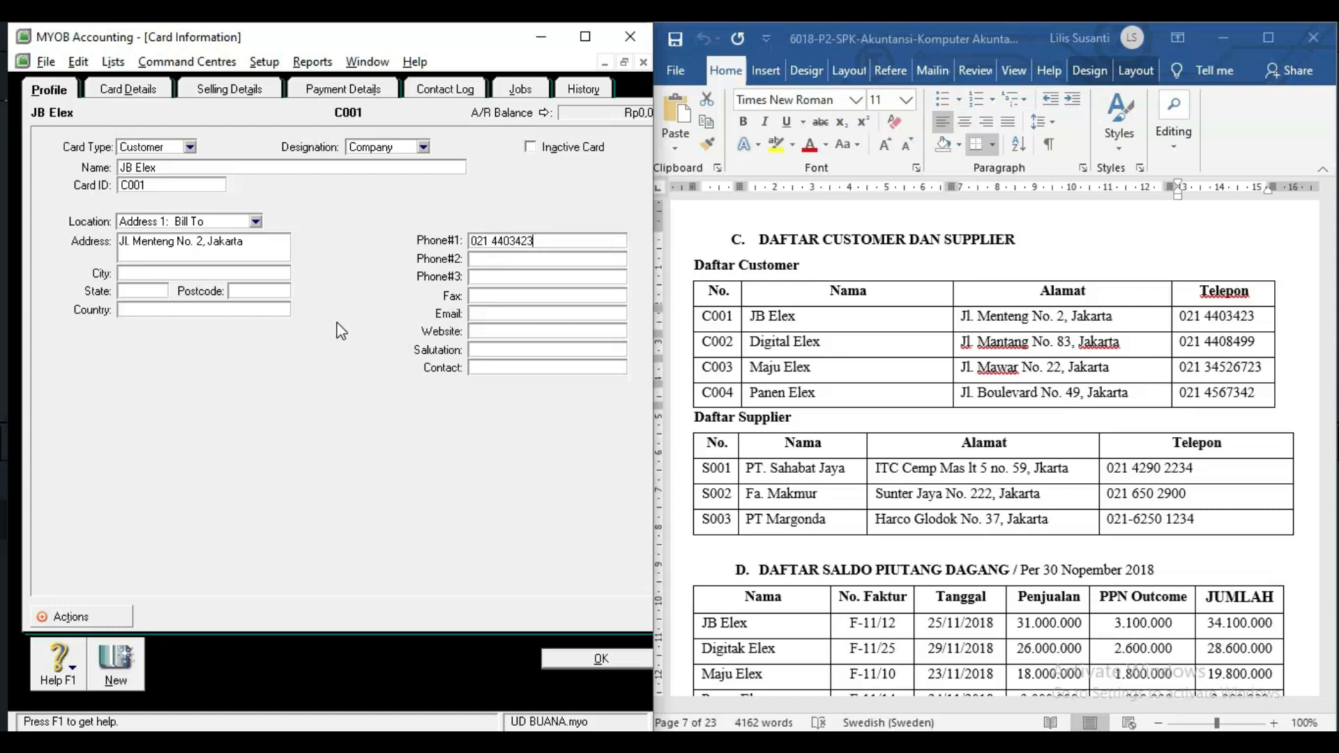
pyautogui.click(137, 664)
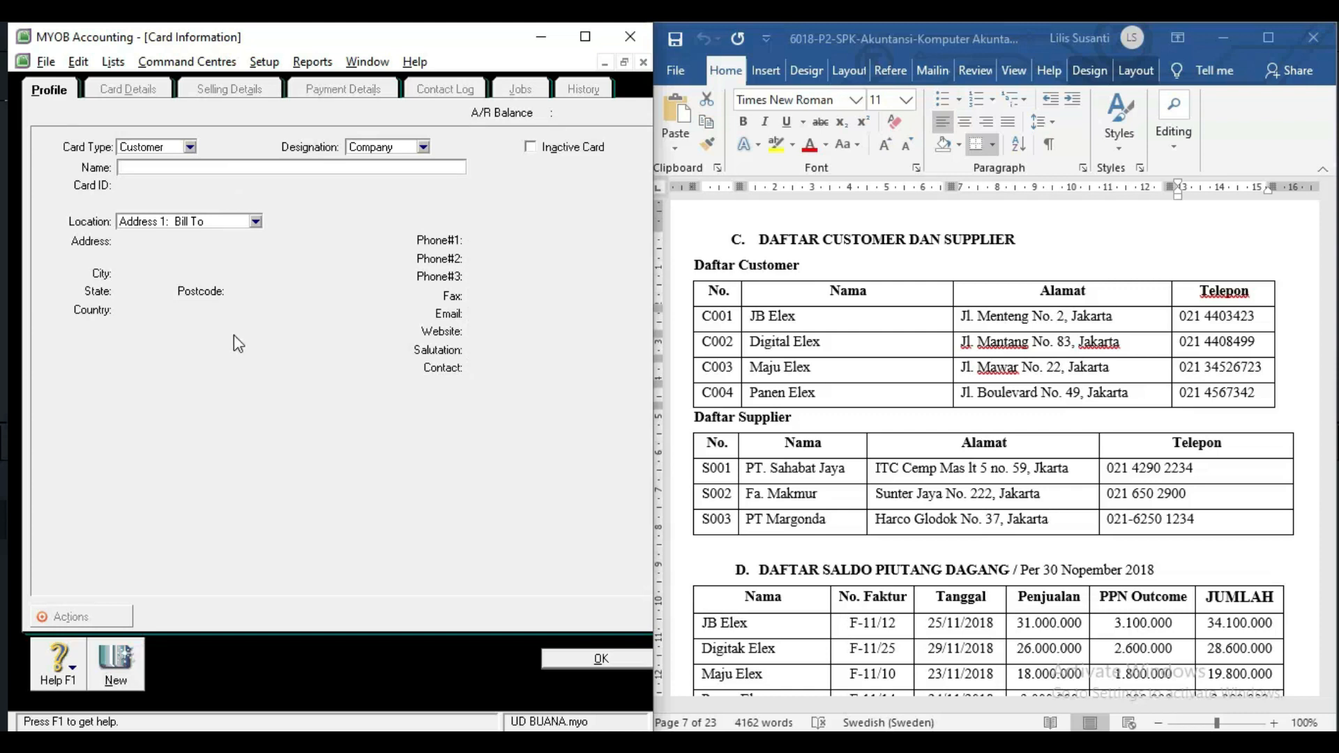
# Name the new customer card Digital Elex with card ID C002.
pyautogui.click(867, 349)
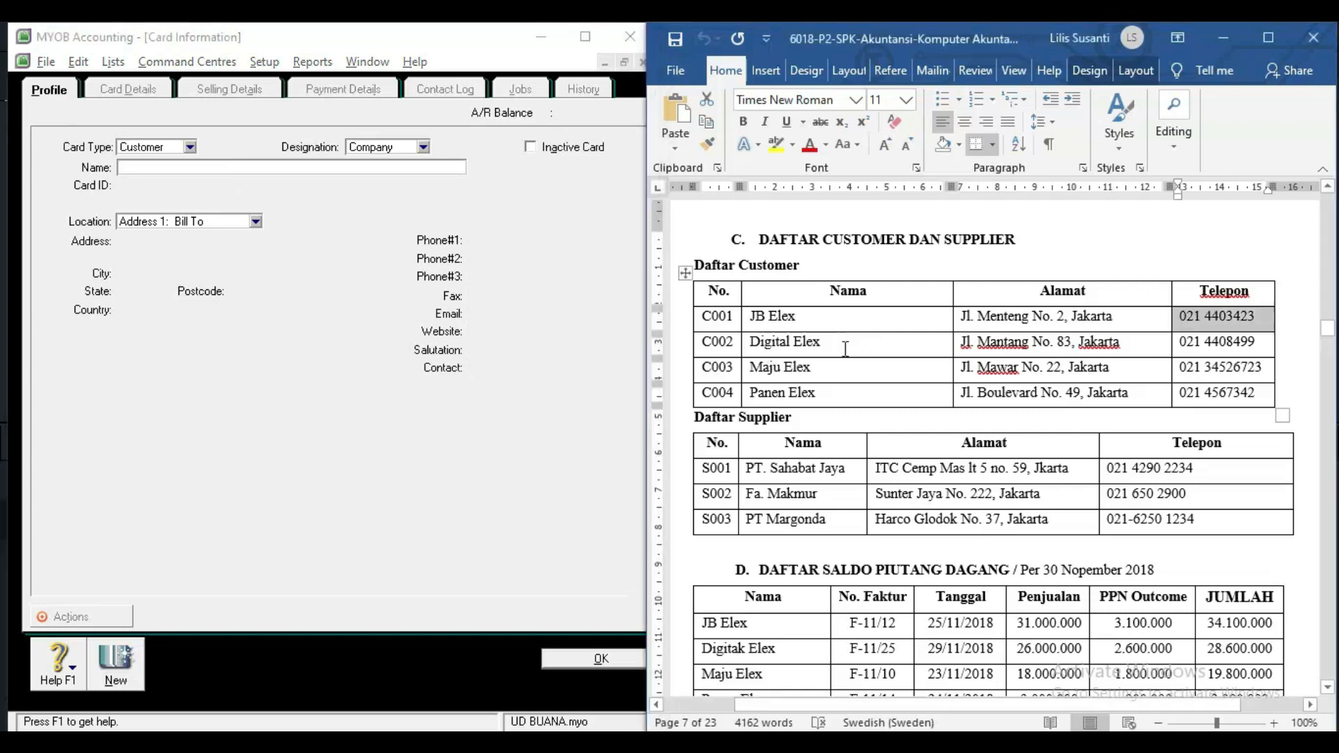
pyautogui.moveTo(822, 342); pyautogui.dragTo(753, 340)
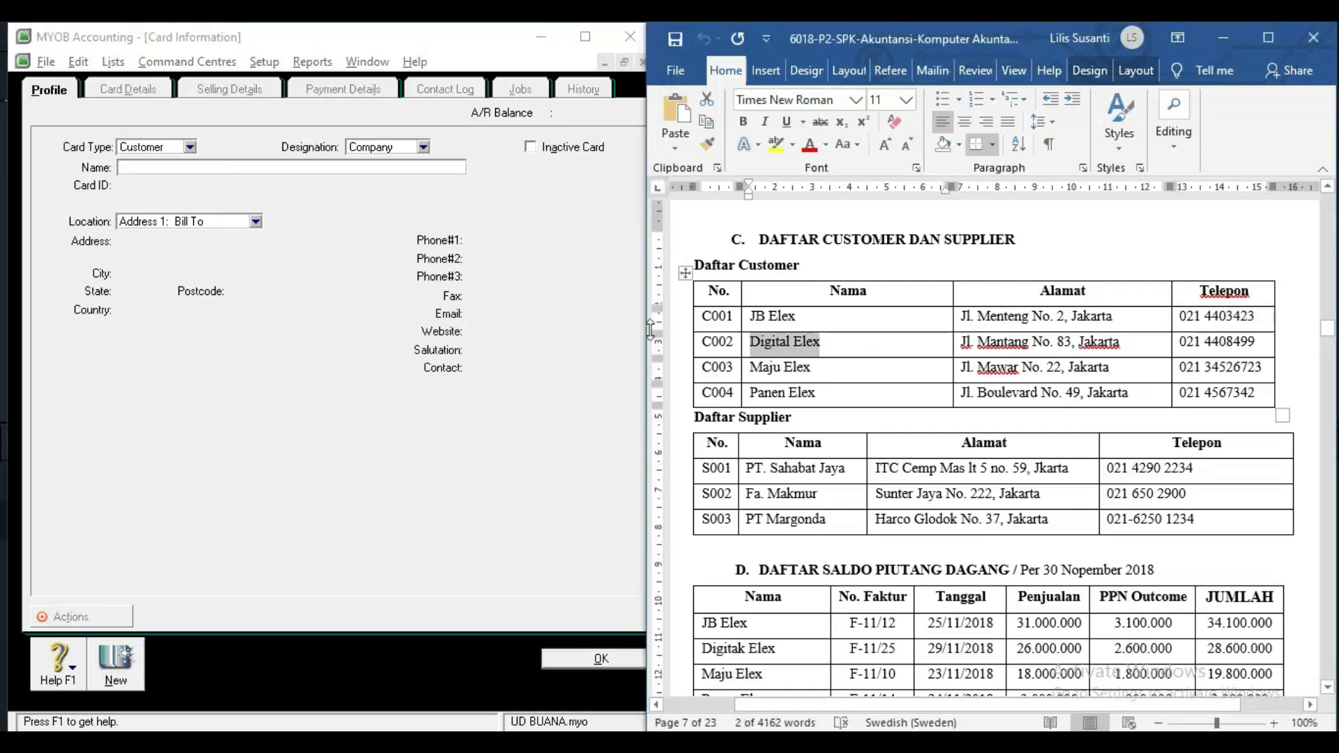
pyautogui.click(239, 170)
pyautogui.hotkey('ctrl', 'v')
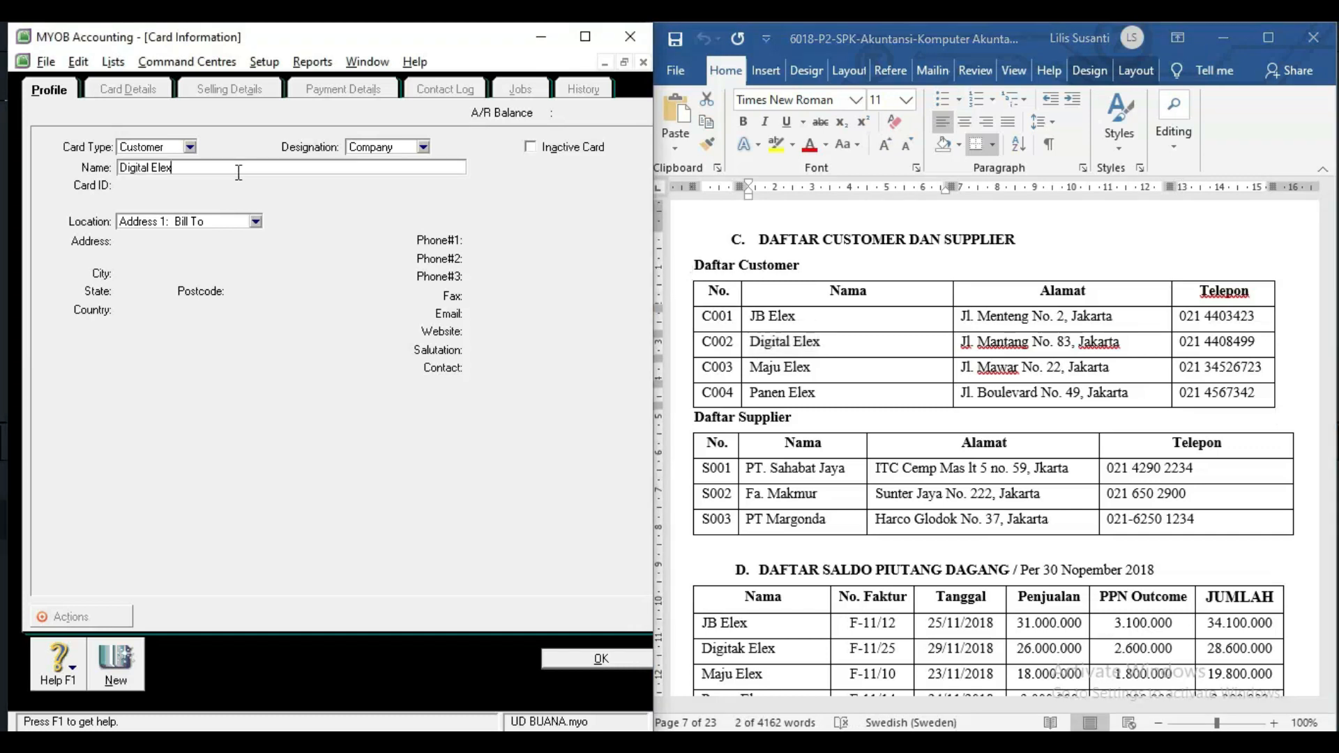
pyautogui.press('Tab')
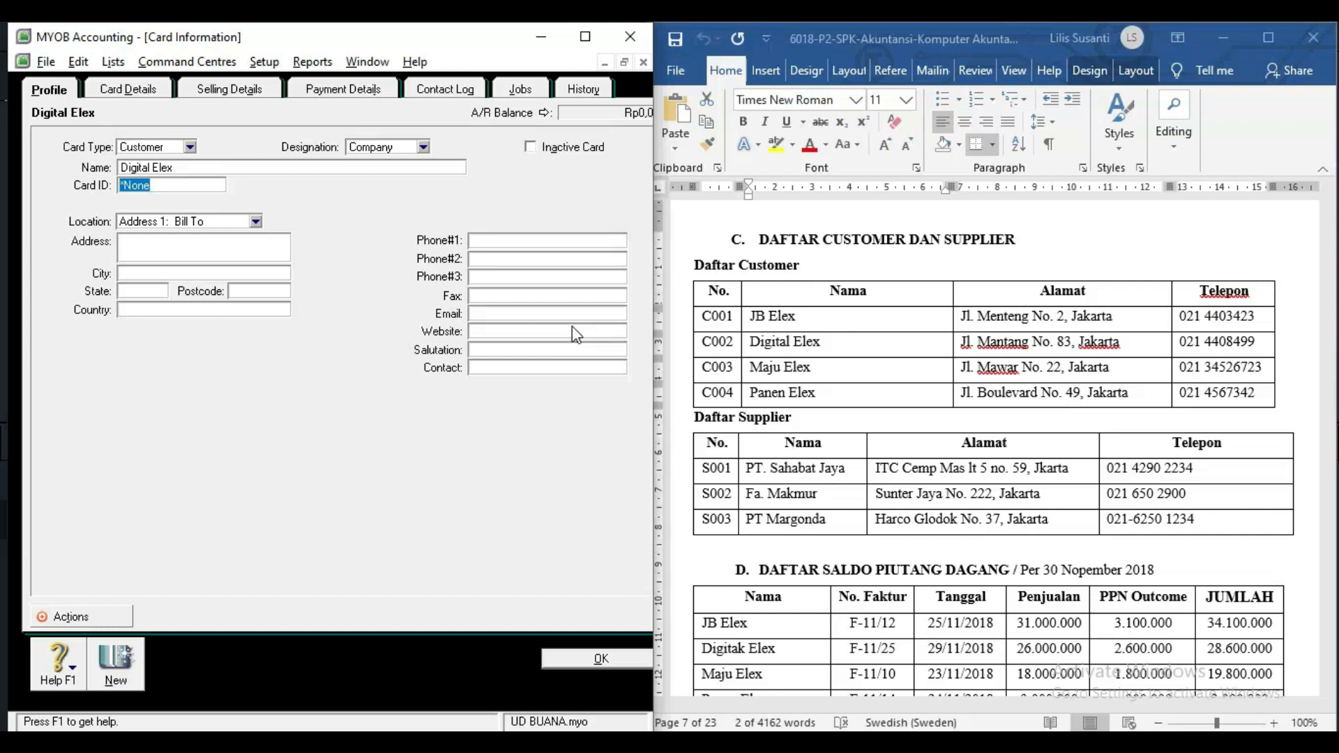
pyautogui.write('C')
# Add Digital Elex's address and phone number from the table and save the card.
pyautogui.click(967, 341)
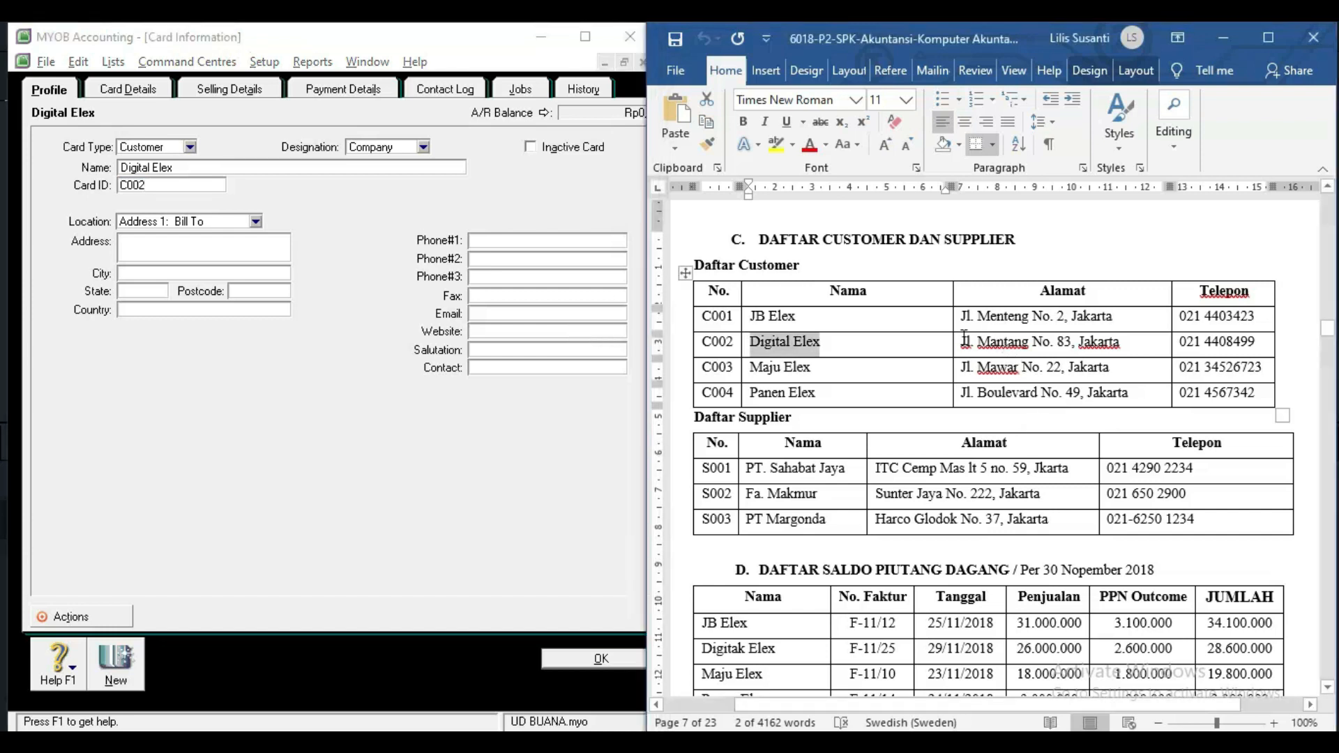
pyautogui.moveTo(964, 339); pyautogui.dragTo(1144, 341)
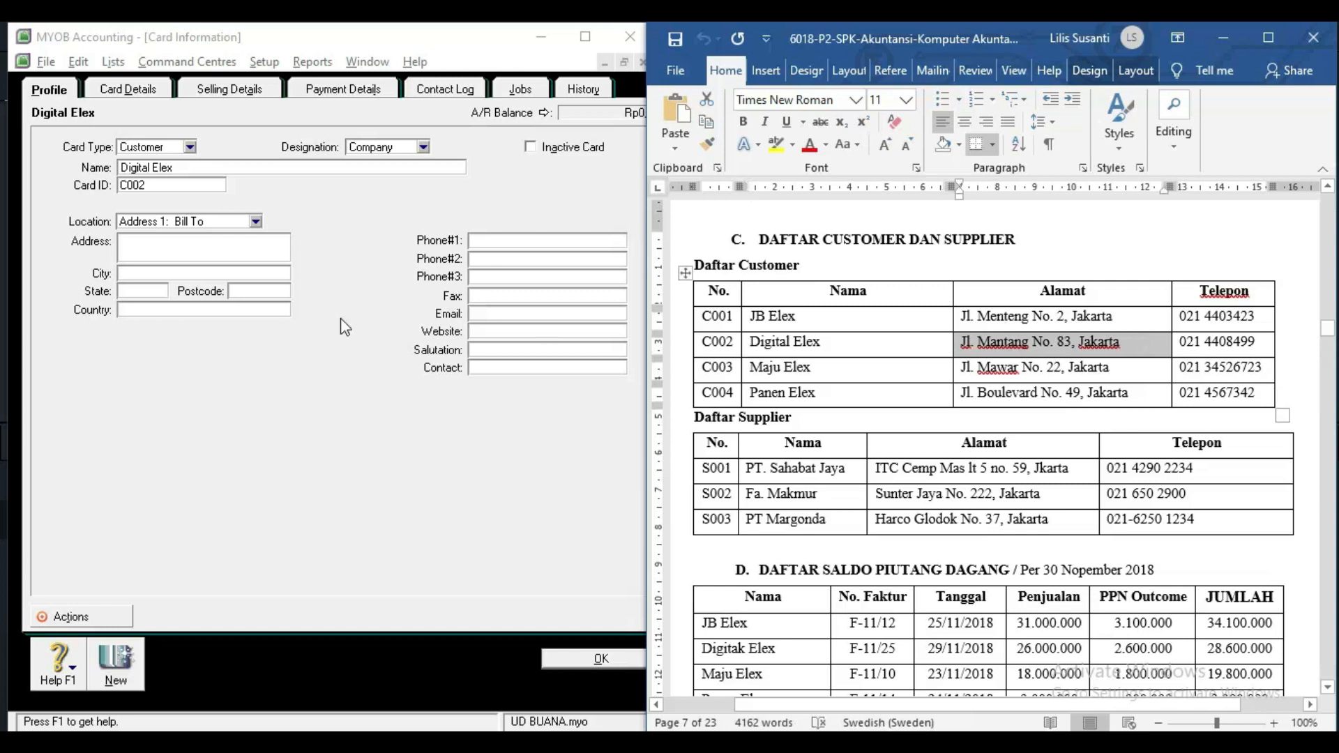
pyautogui.click(230, 246)
pyautogui.hotkey('ctrl', 'v')
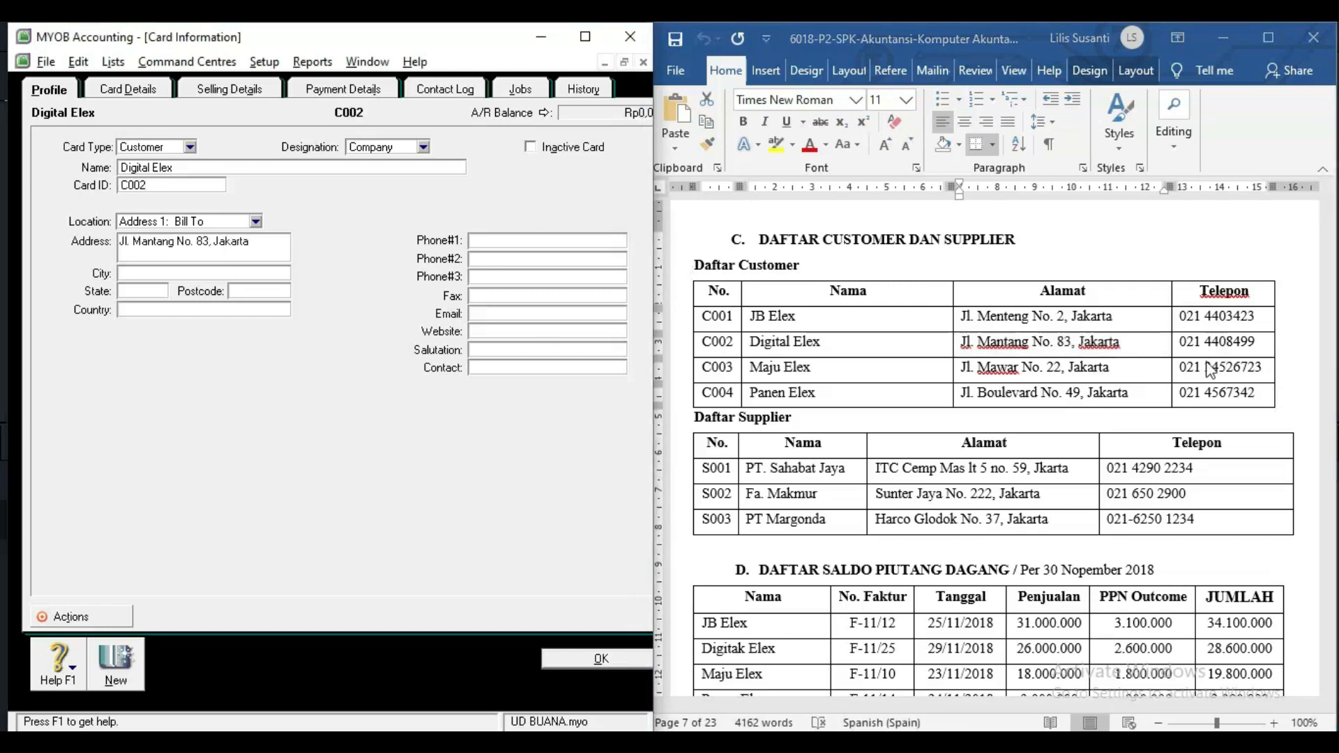
pyautogui.click(1180, 344)
pyautogui.click(1176, 343)
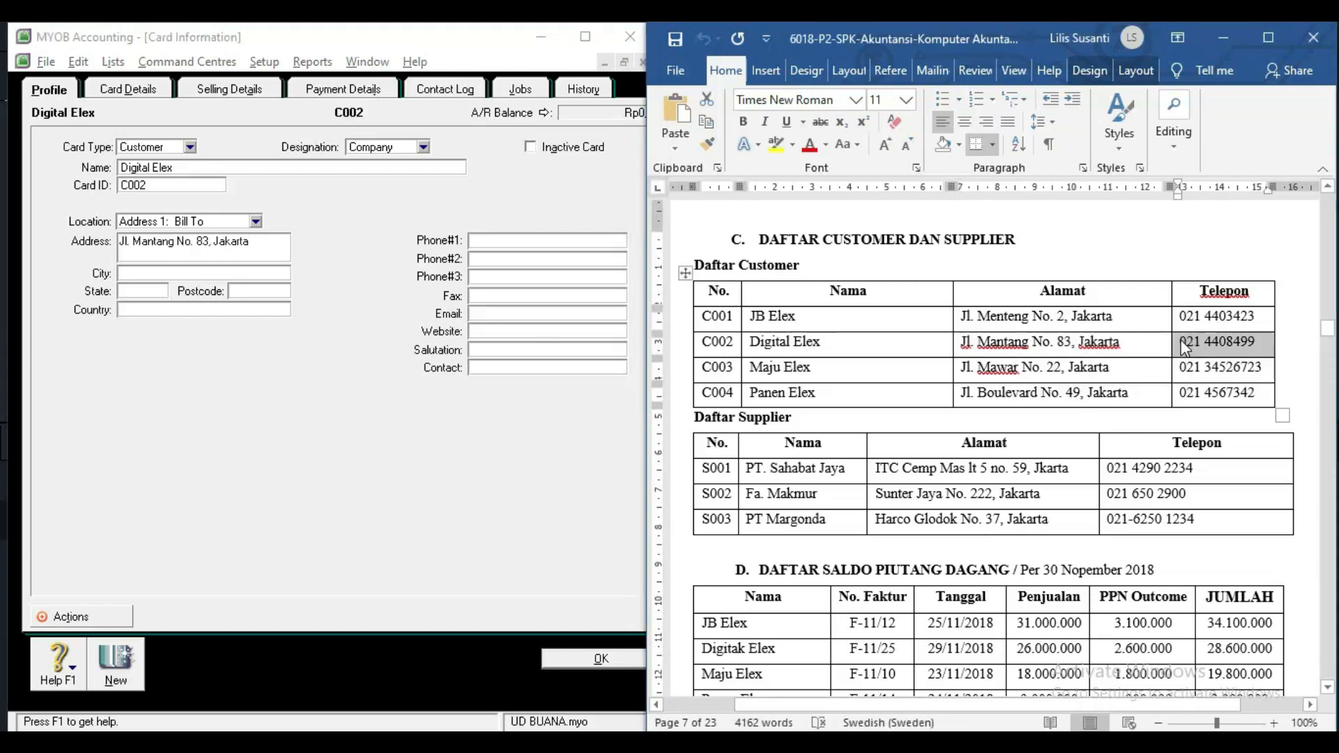
pyautogui.hotkey('ctrl', 'c')
pyautogui.click(519, 243)
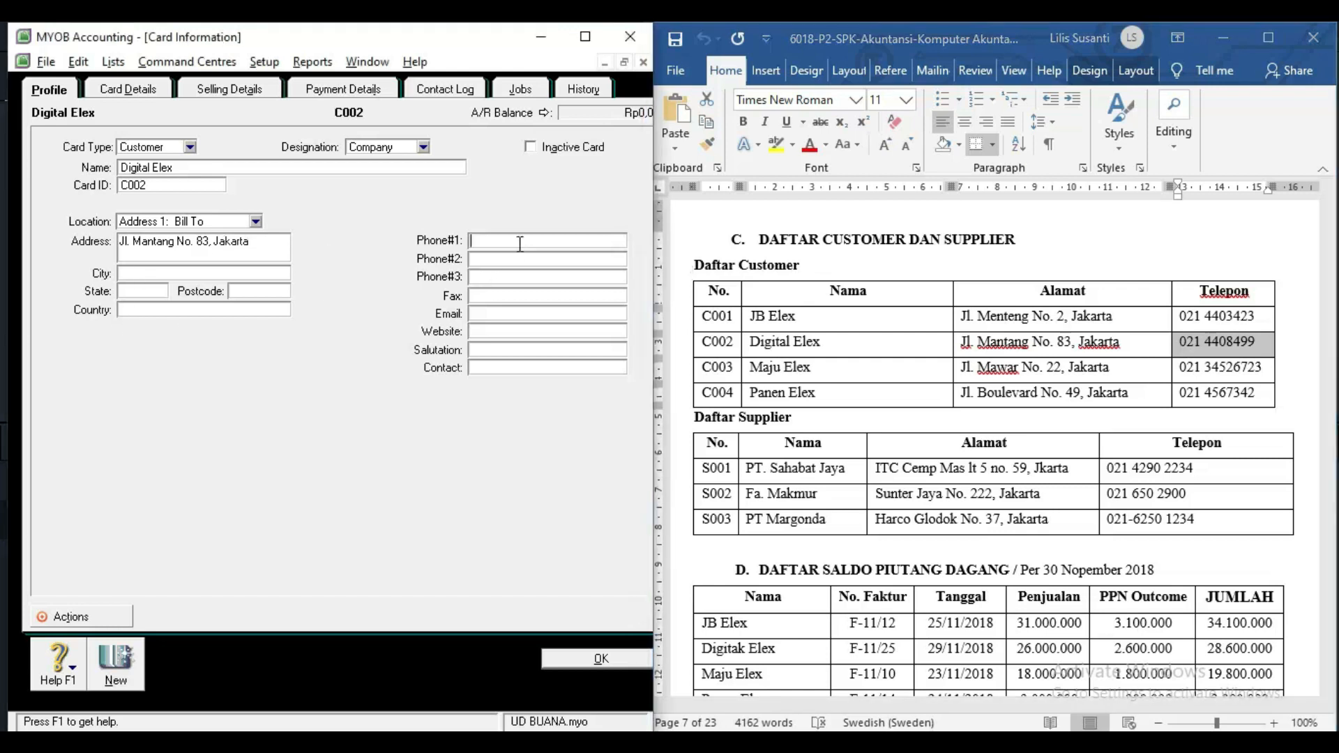
pyautogui.hotkey('ctrl', 'v')
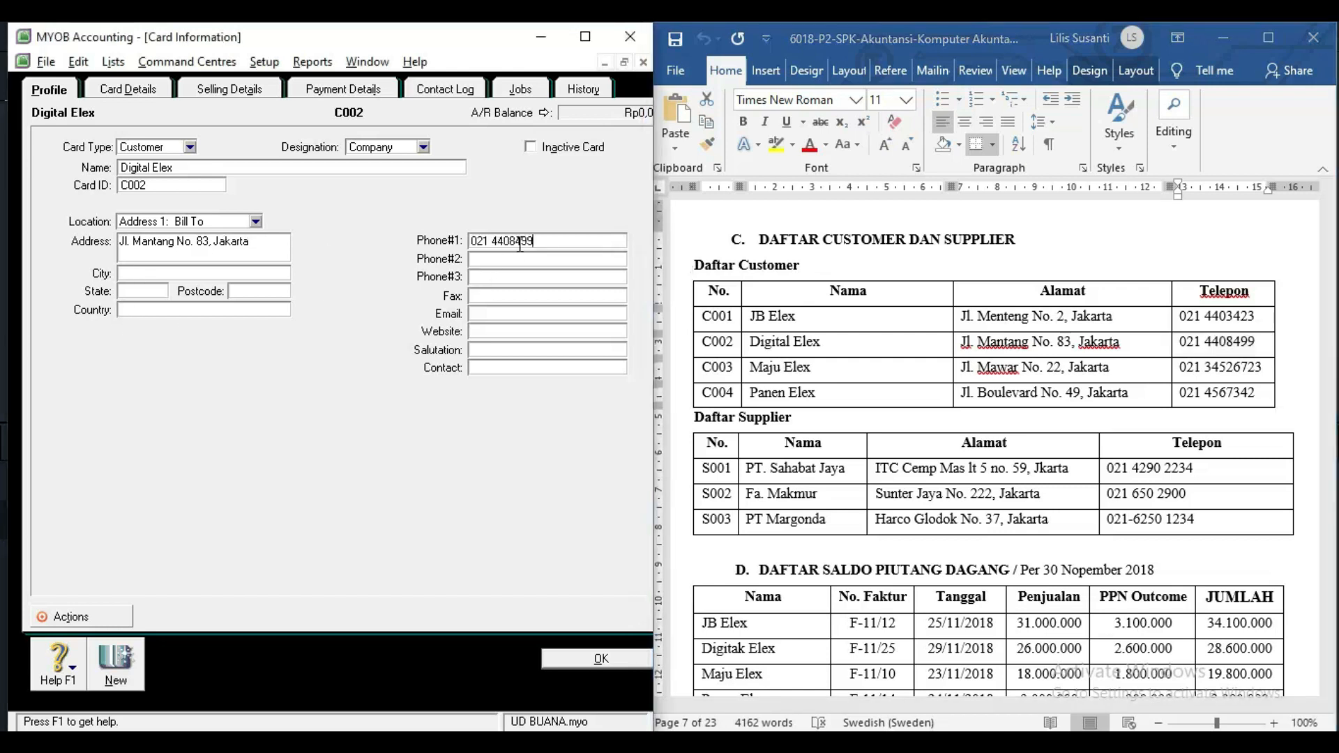
pyautogui.click(110, 668)
pyautogui.click(779, 354)
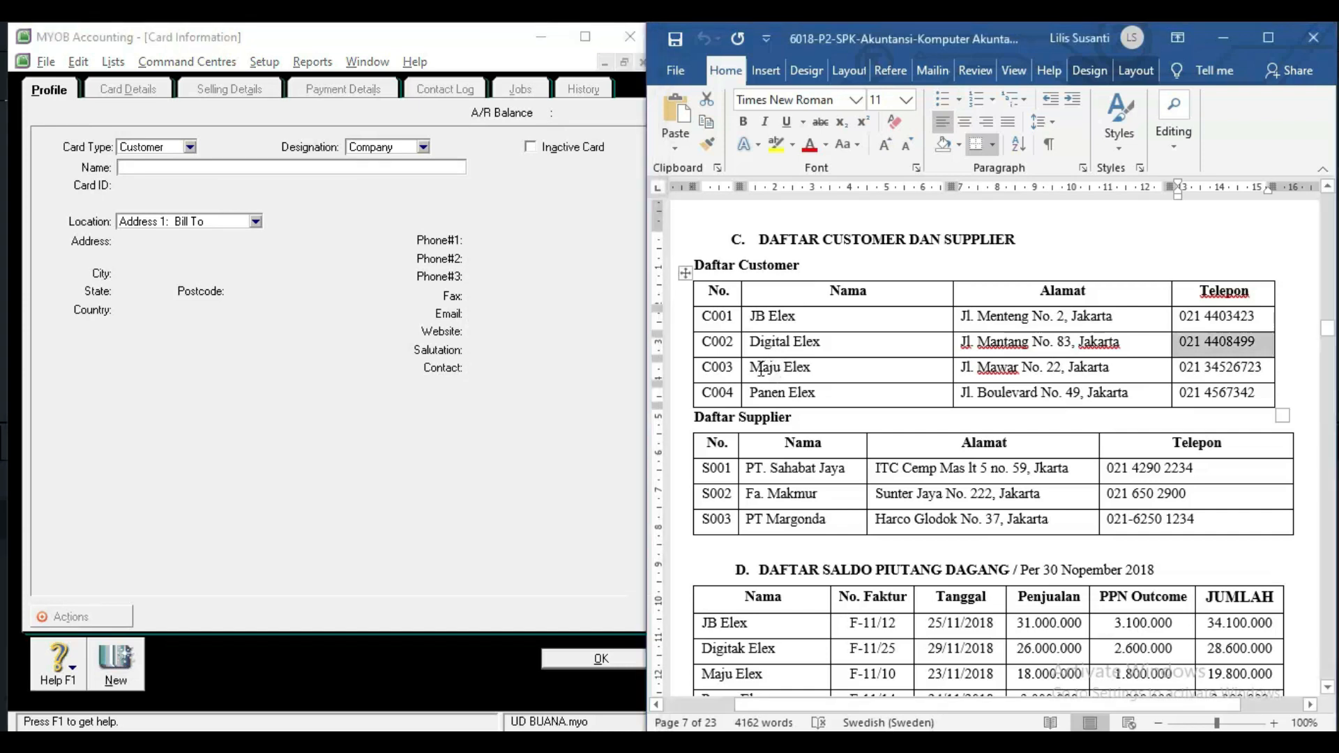
pyautogui.moveTo(751, 368); pyautogui.dragTo(812, 370)
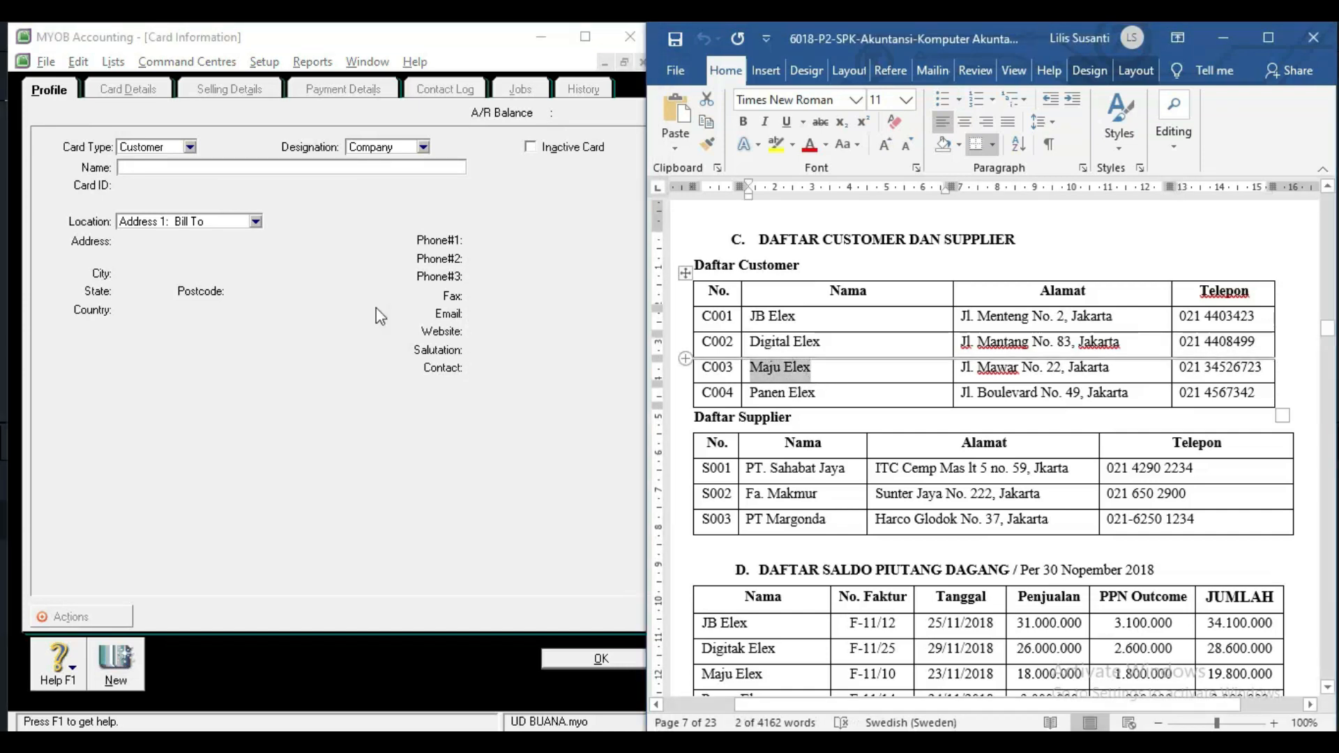
# Name the new customer card Maju Elex with card ID C003.
pyautogui.click(246, 167)
pyautogui.hotkey('ctrl', 'v')
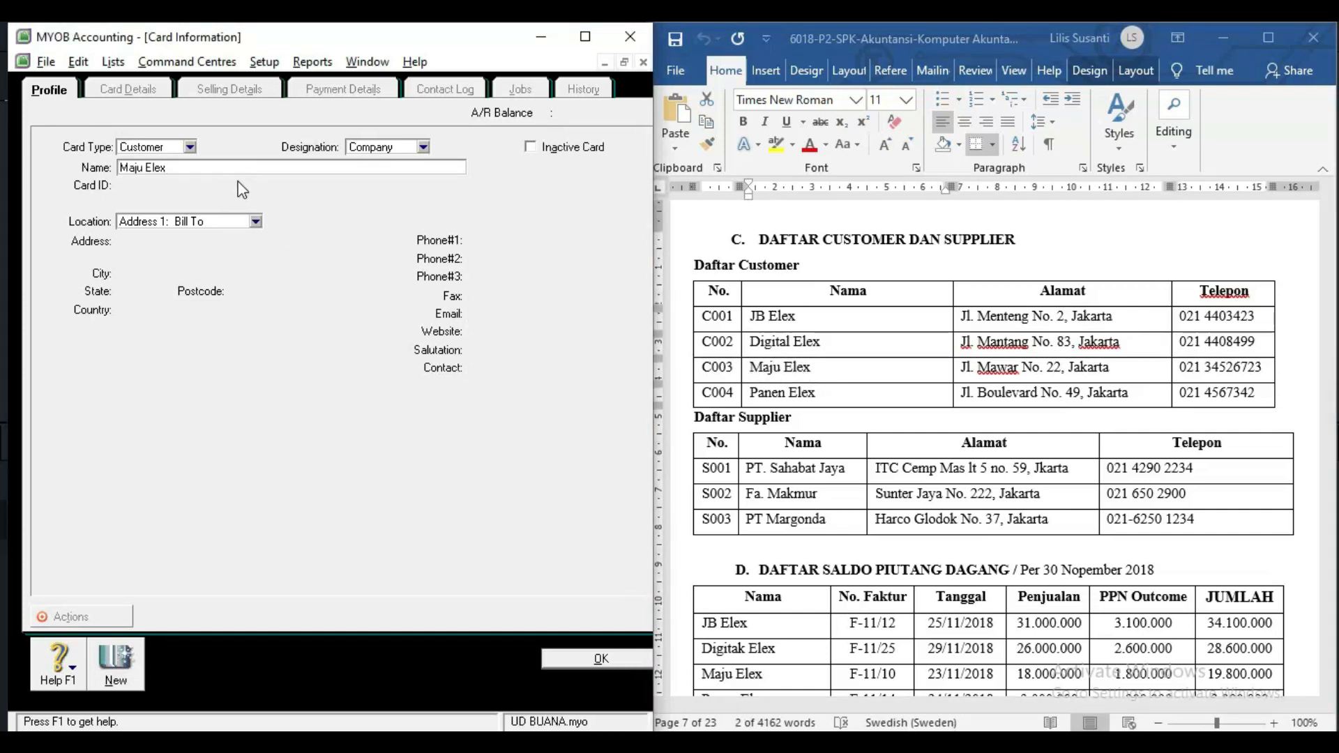
pyautogui.press('Tab')
pyautogui.write('C003')
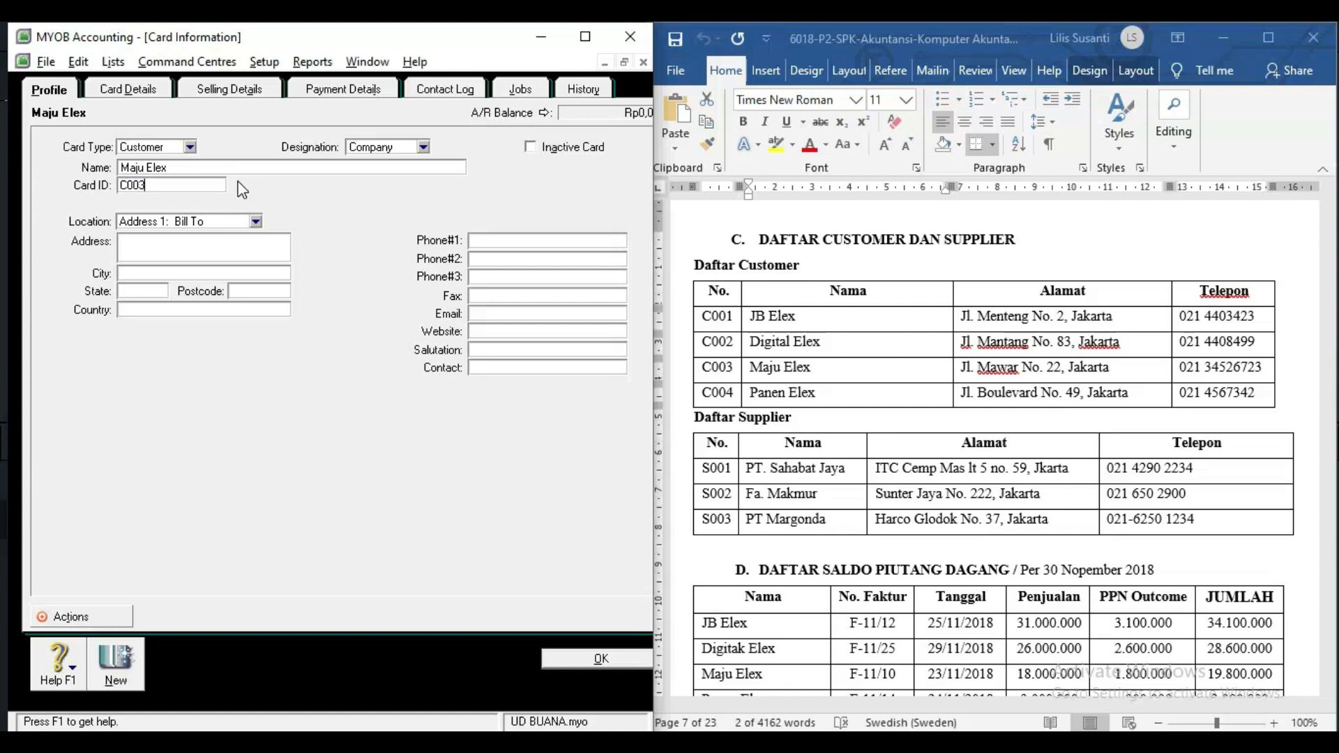
pyautogui.press('Tab')
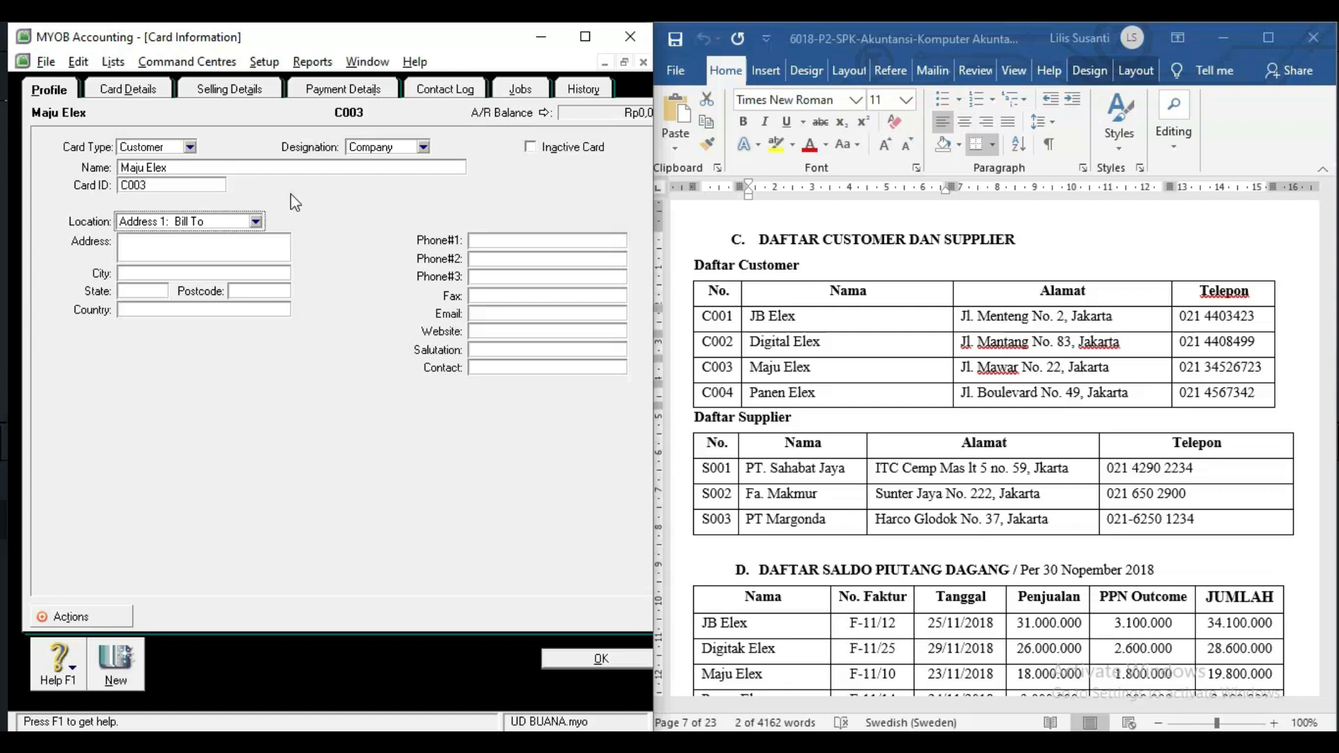
pyautogui.click(959, 371)
pyautogui.click(958, 371)
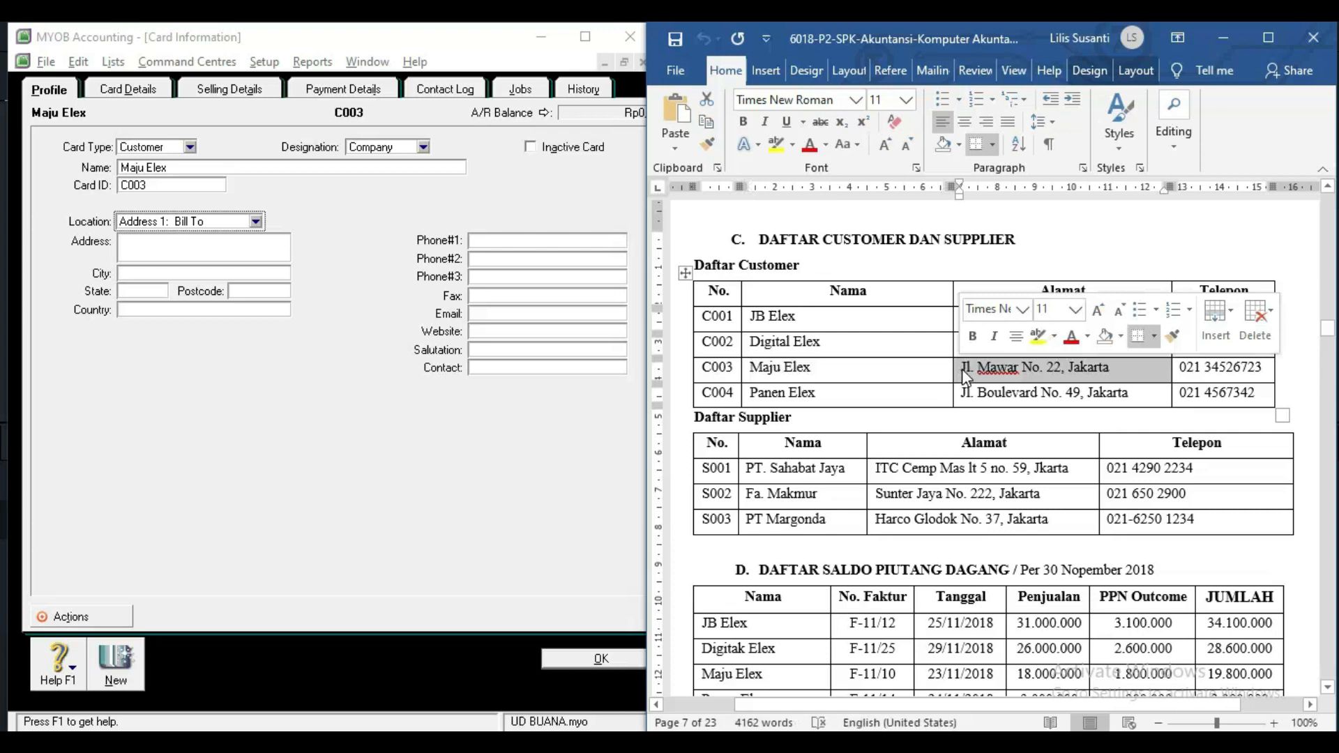
pyautogui.click(211, 245)
pyautogui.hotkey('ctrl', 'v')
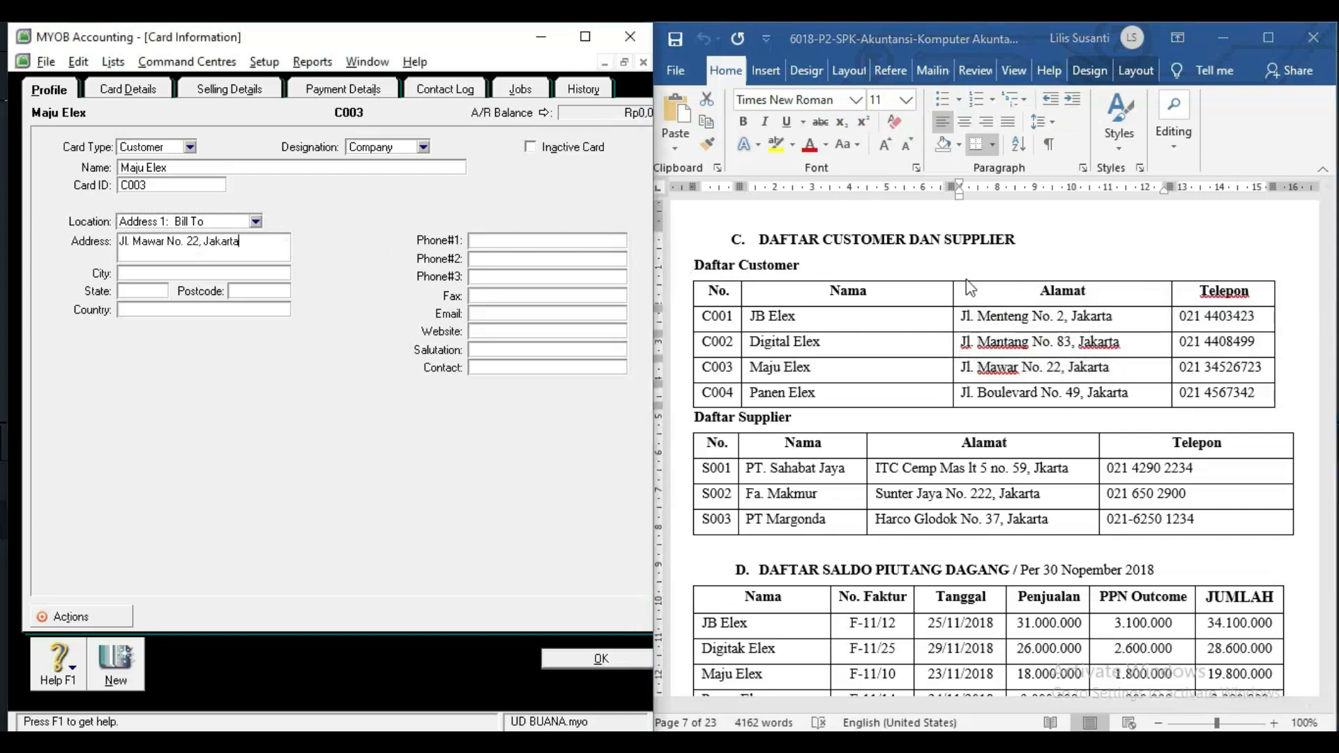
pyautogui.click(1192, 370)
pyautogui.moveTo(1185, 367); pyautogui.dragTo(1265, 377)
pyautogui.hotkey('ctrl', 'c')
pyautogui.click(500, 240)
pyautogui.hotkey('ctrl', 'v')
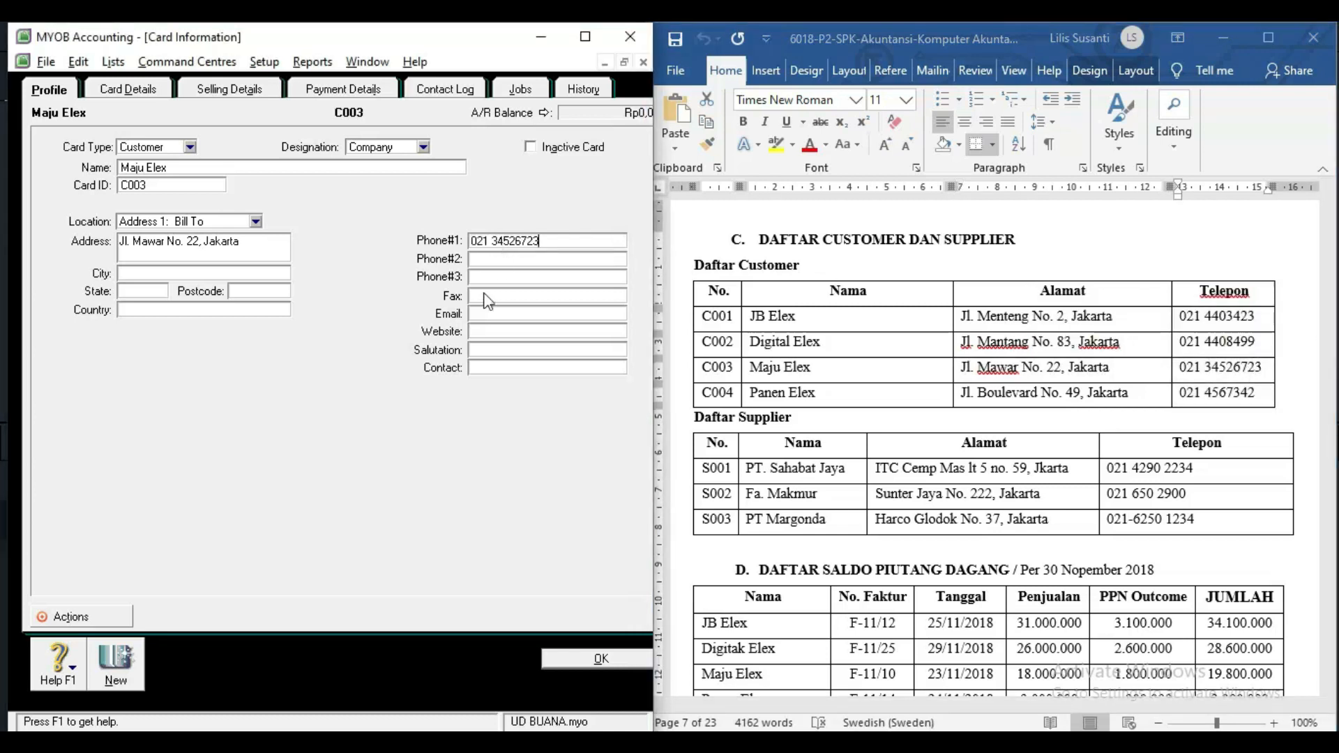
pyautogui.click(112, 659)
# Name the next customer card Panen Elex with card ID C004.
pyautogui.click(757, 391)
pyautogui.click(756, 389)
pyautogui.hotkey('ctrl', 'c')
pyautogui.hotkey('alt', 'Tab')
pyautogui.hotkey('ctrl', 'v')
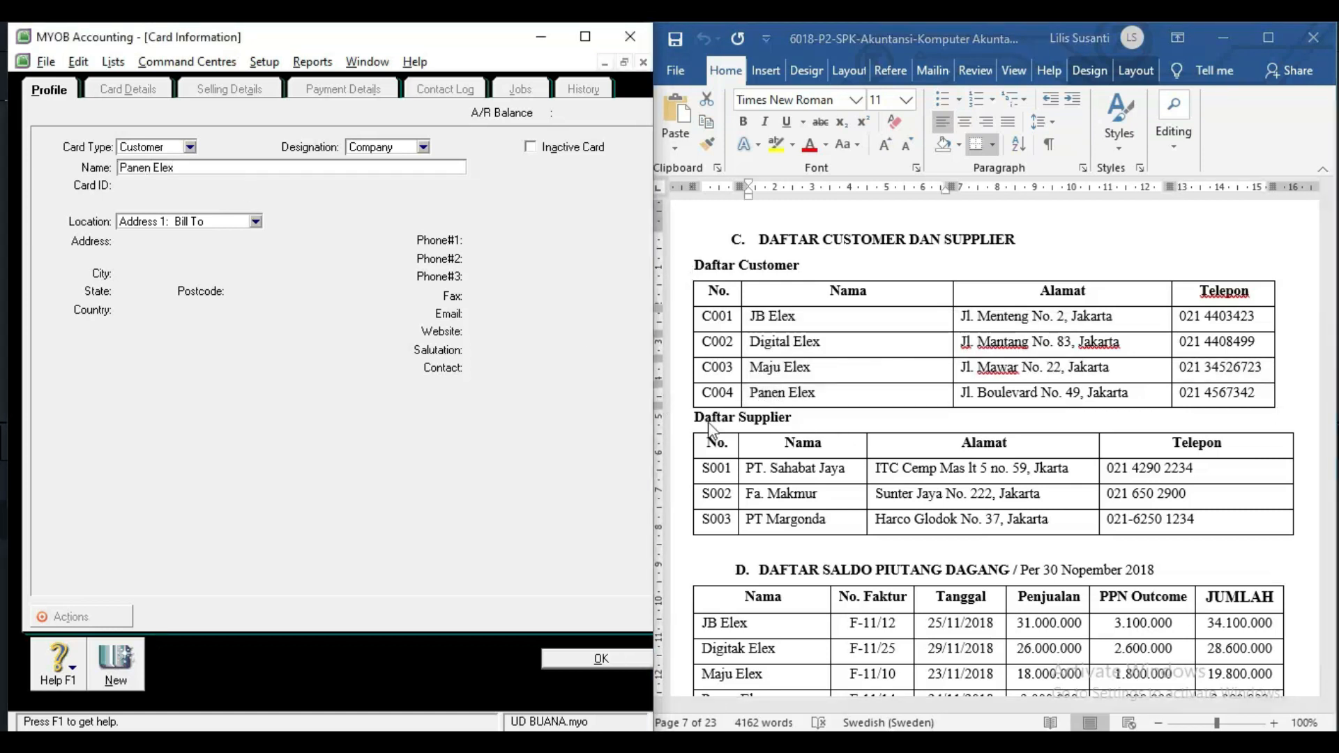
pyautogui.hotkey('alt', 'Tab')
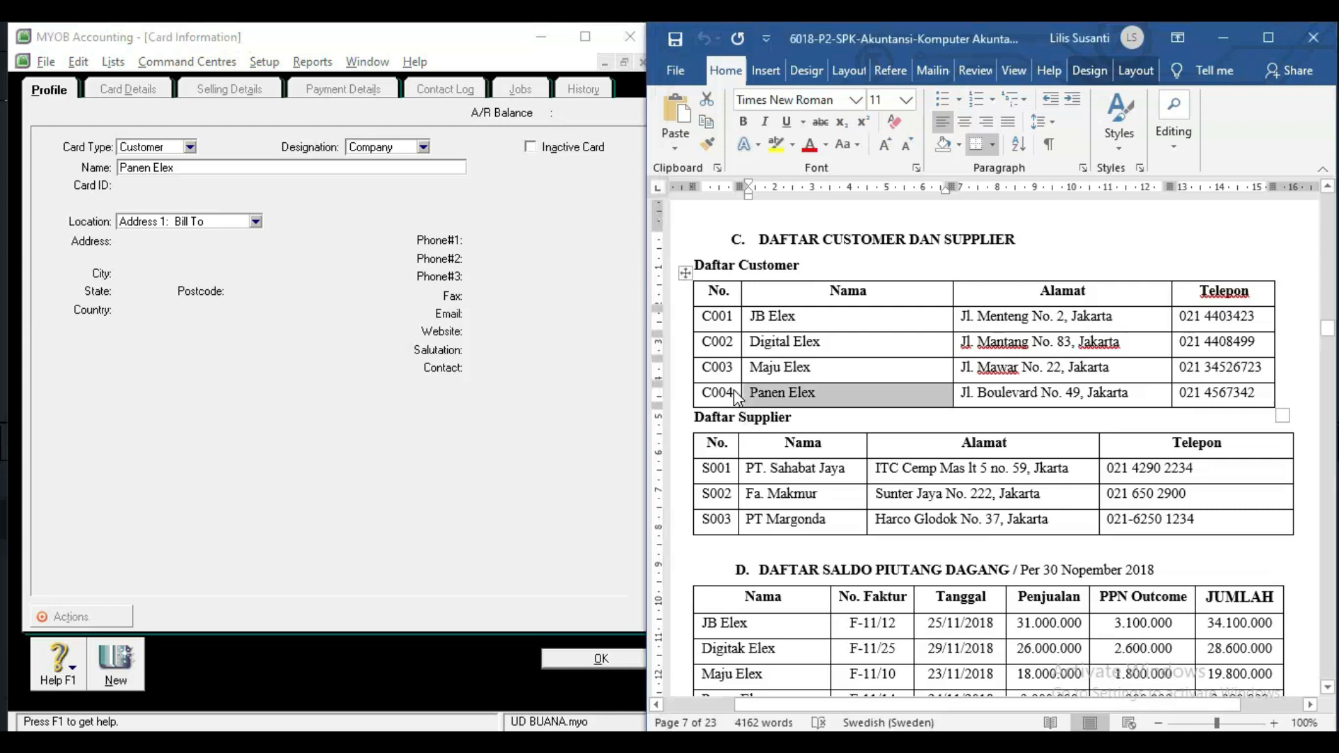
pyautogui.click(231, 166)
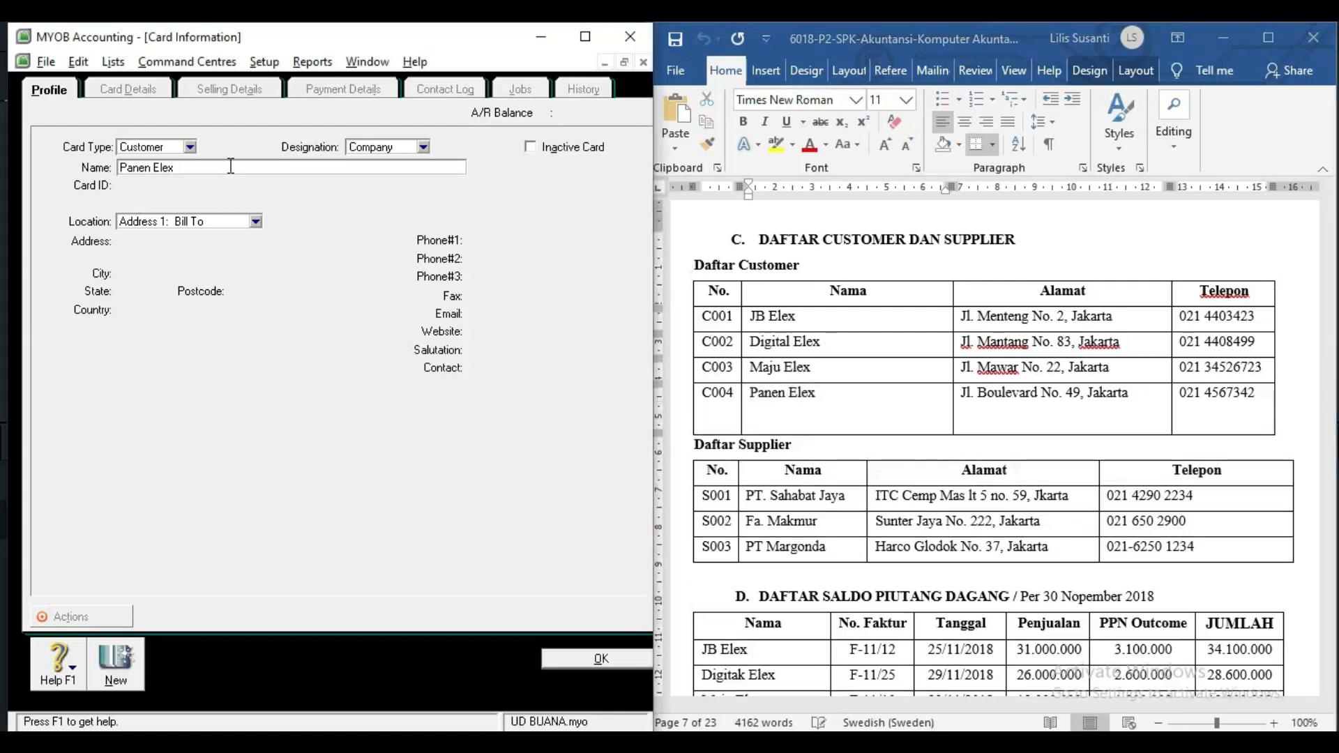
pyautogui.press('Tab')
pyautogui.write('c')
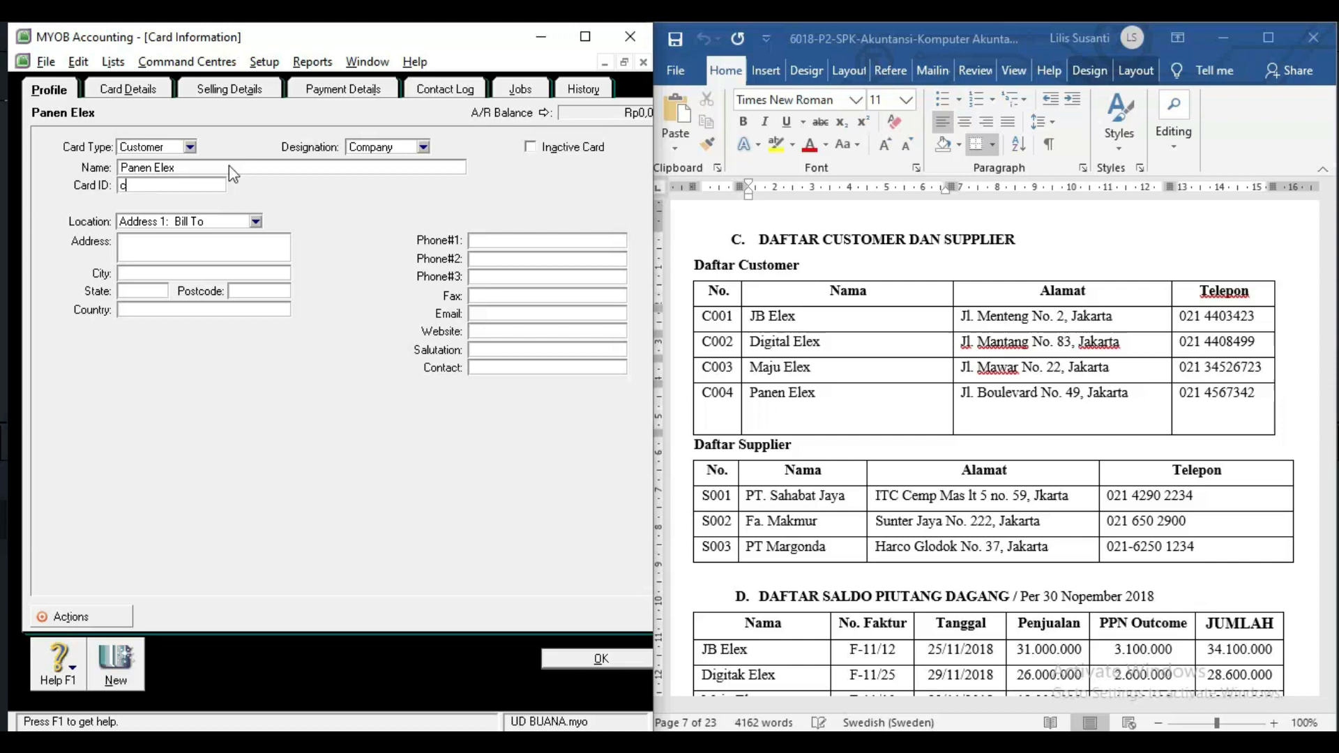
pyautogui.press('BackSpace')
pyautogui.write('C004')
pyautogui.press('Tab')
pyautogui.press('Tab')
pyautogui.click(796, 415)
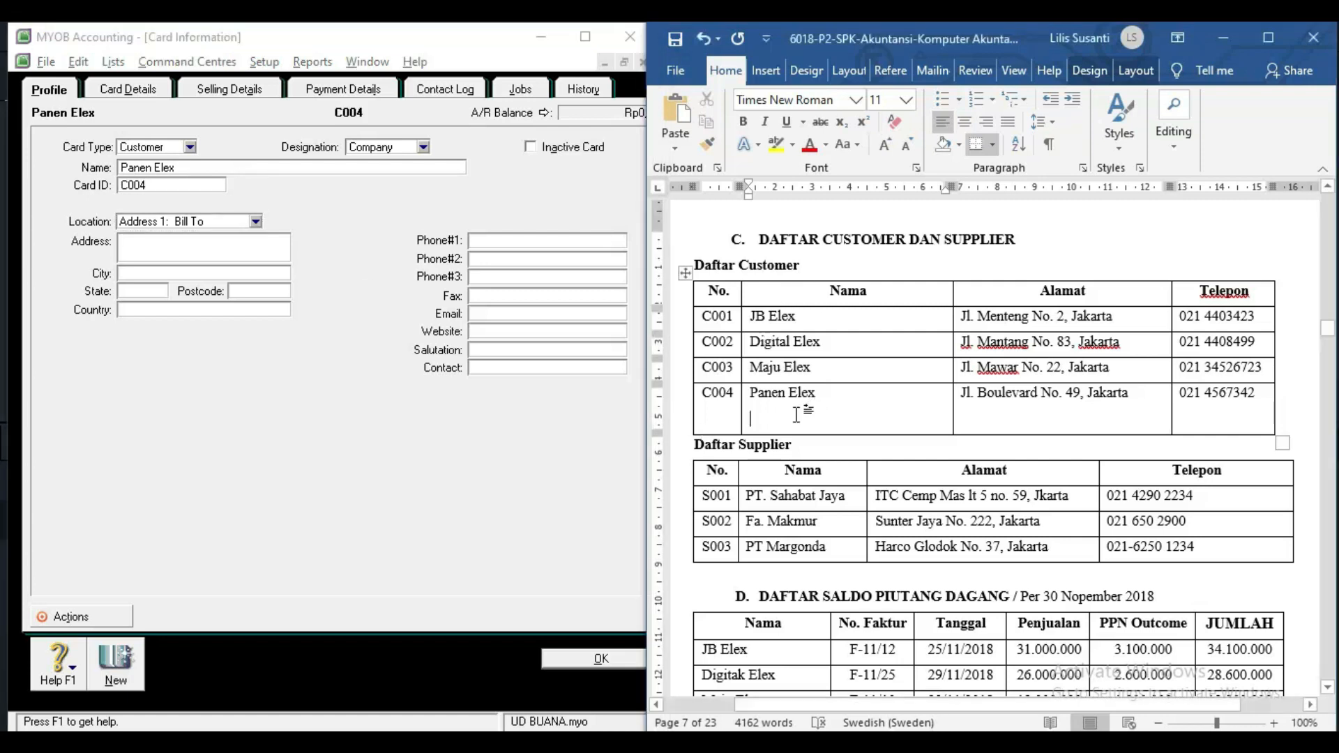
pyautogui.press('BackSpace')
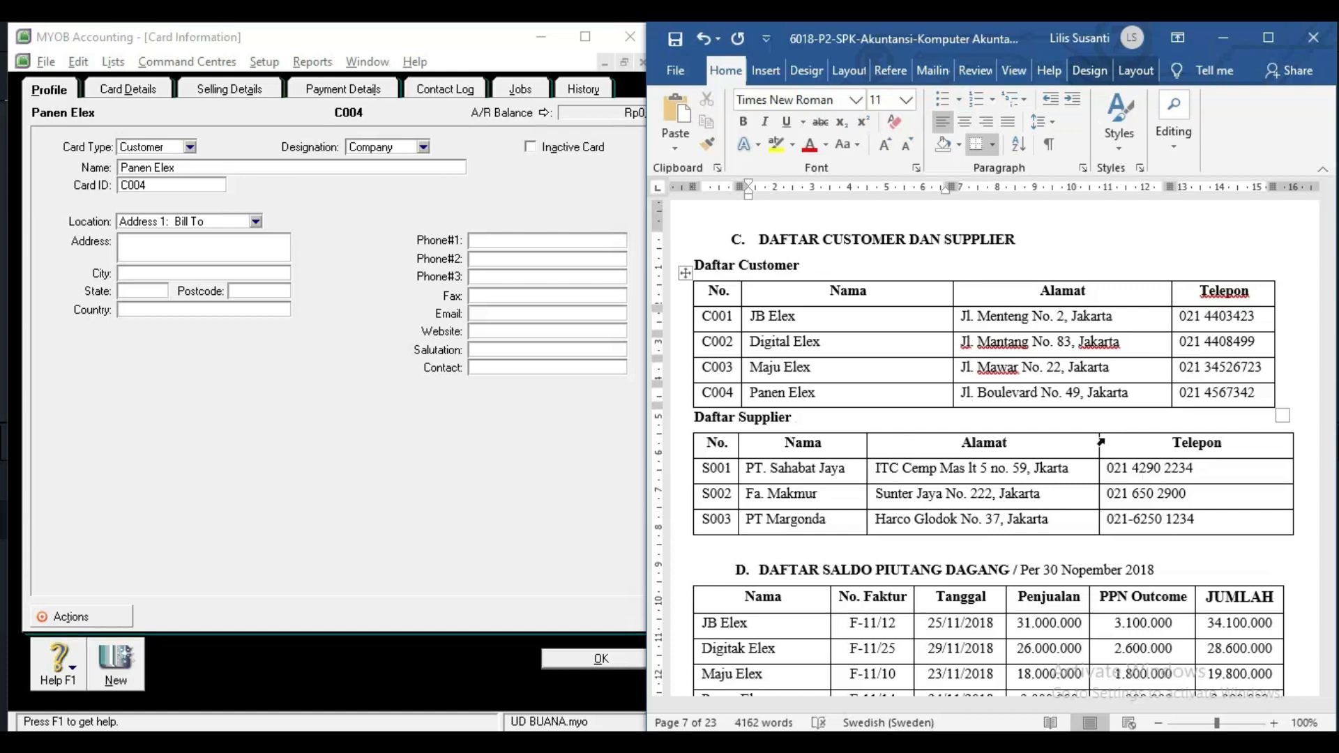
pyautogui.moveTo(963, 392); pyautogui.dragTo(1130, 393)
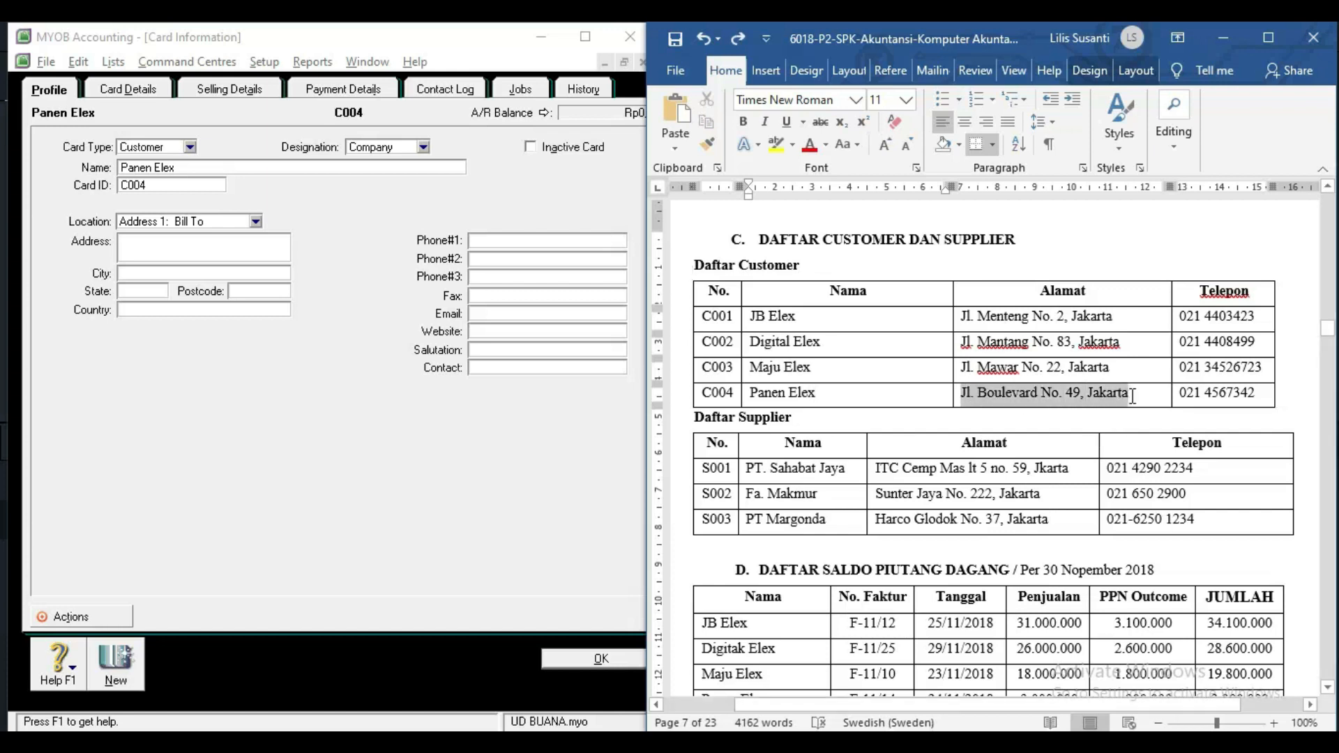
pyautogui.click(207, 241)
pyautogui.hotkey('ctrl', 'v')
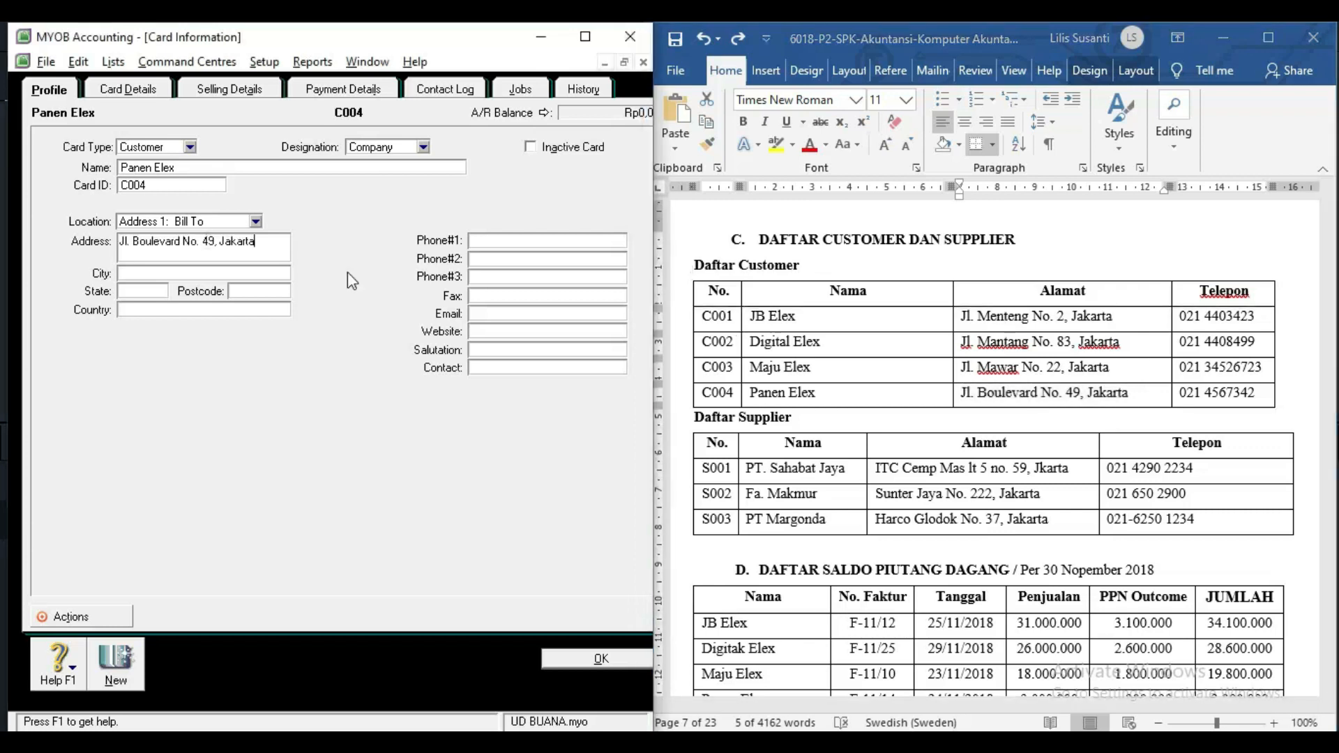
pyautogui.click(1189, 393)
pyautogui.moveTo(1180, 392); pyautogui.dragTo(1256, 393)
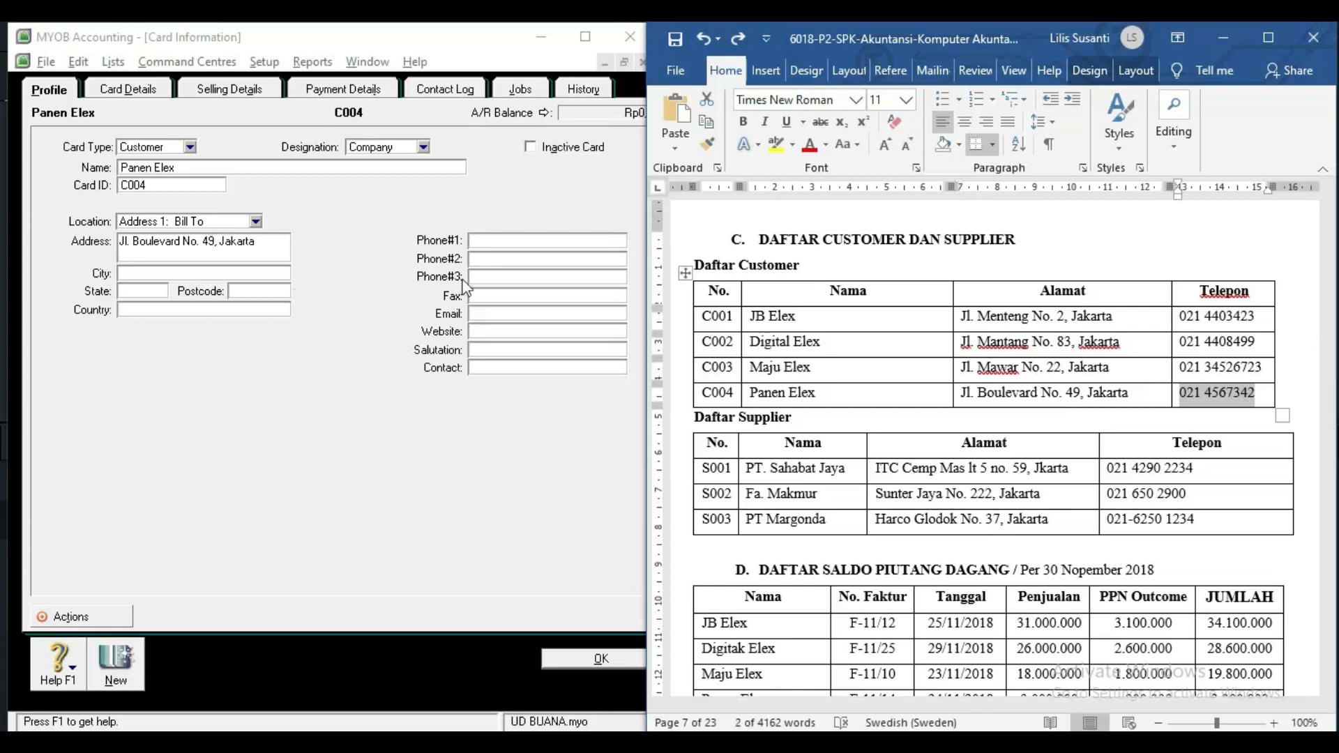
pyautogui.click(505, 240)
pyautogui.hotkey('ctrl', 'v')
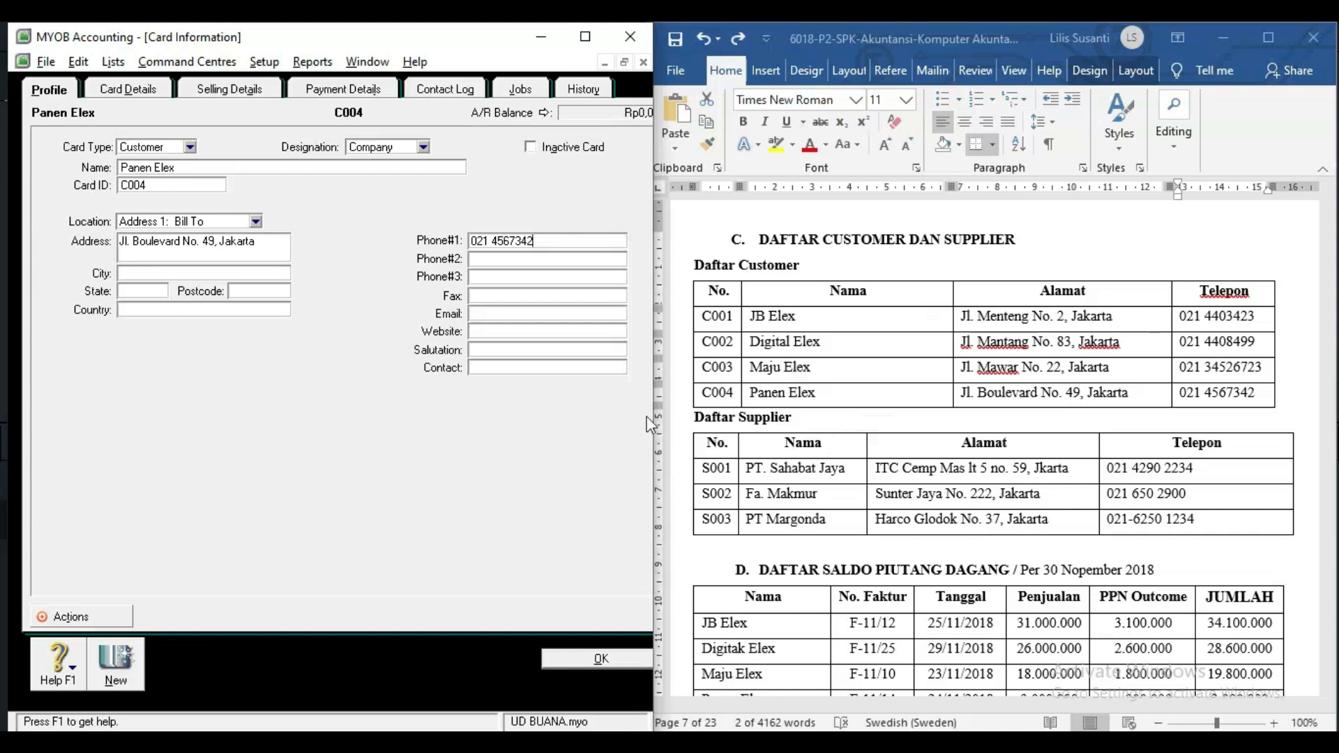
pyautogui.click(117, 669)
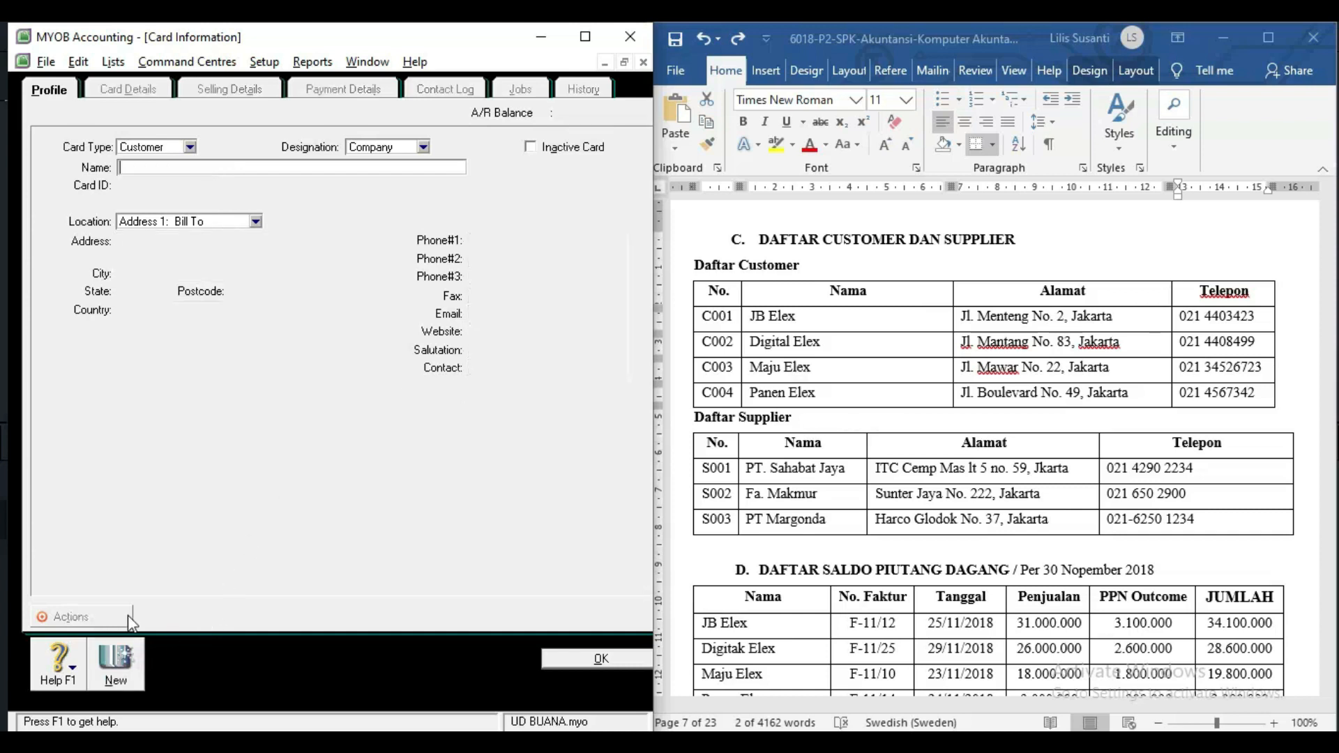
# Make the new card a Supplier card named PT. Sahabat Jaya with ID S001.
pyautogui.click(149, 148)
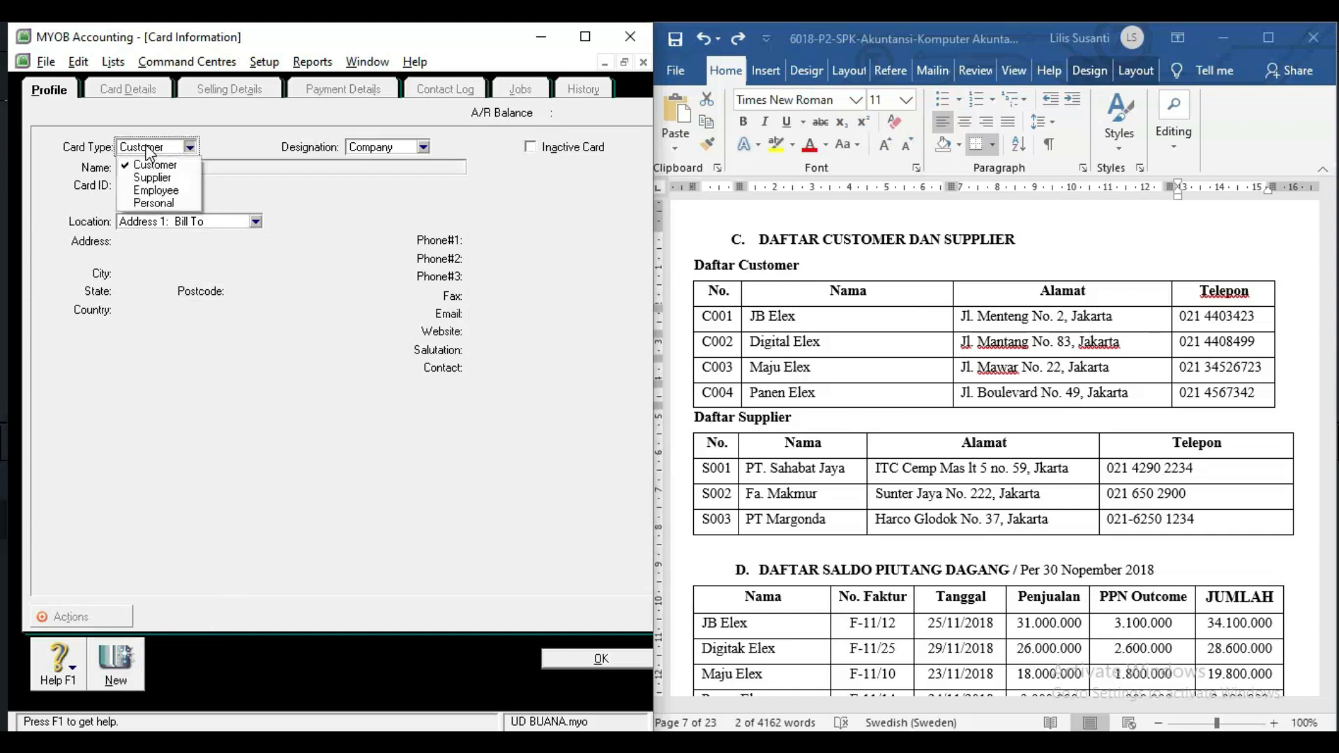
pyautogui.click(151, 179)
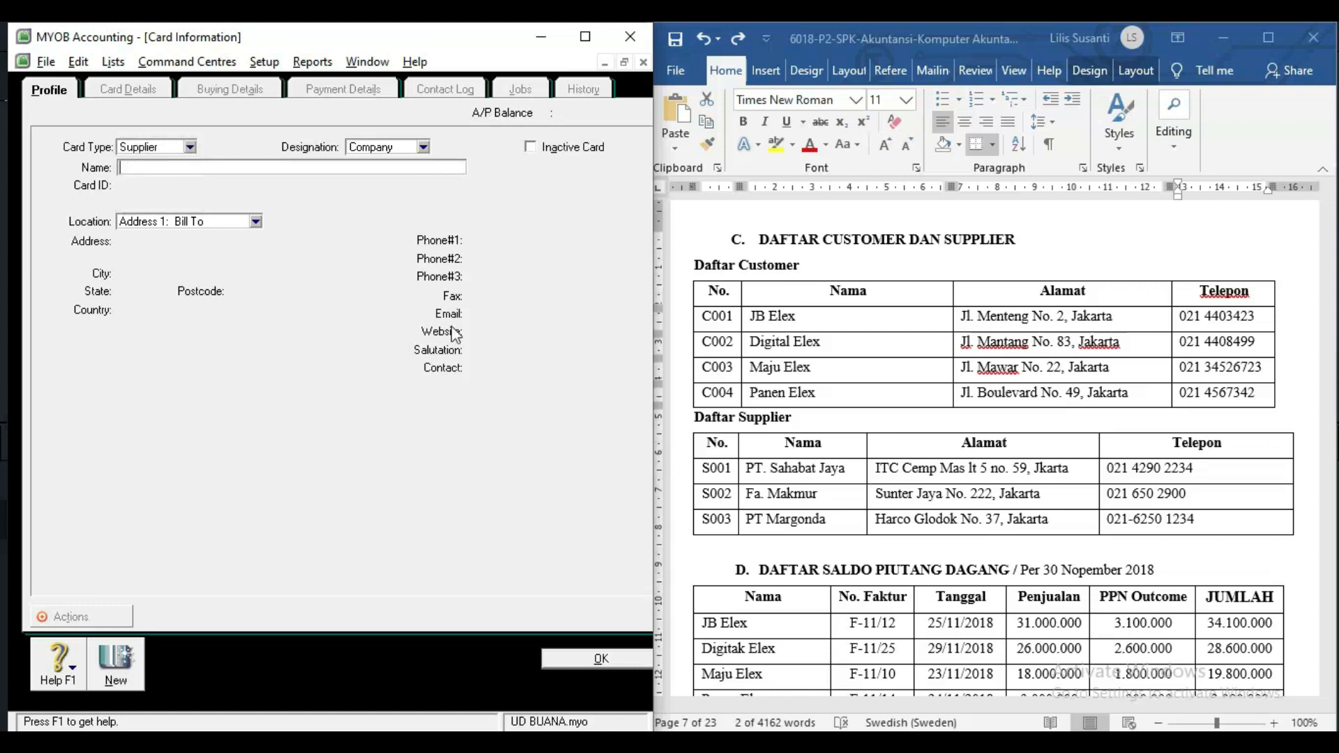
pyautogui.click(739, 470)
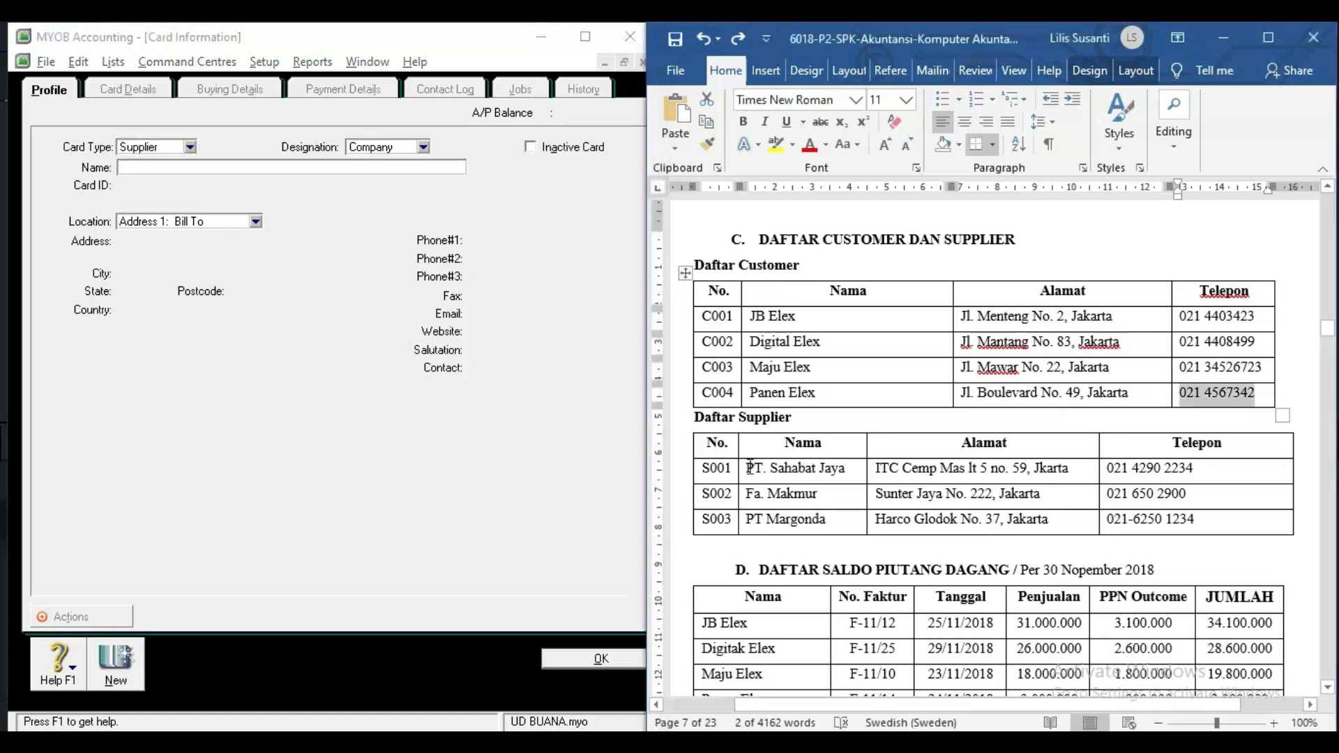
pyautogui.moveTo(747, 468); pyautogui.dragTo(846, 471)
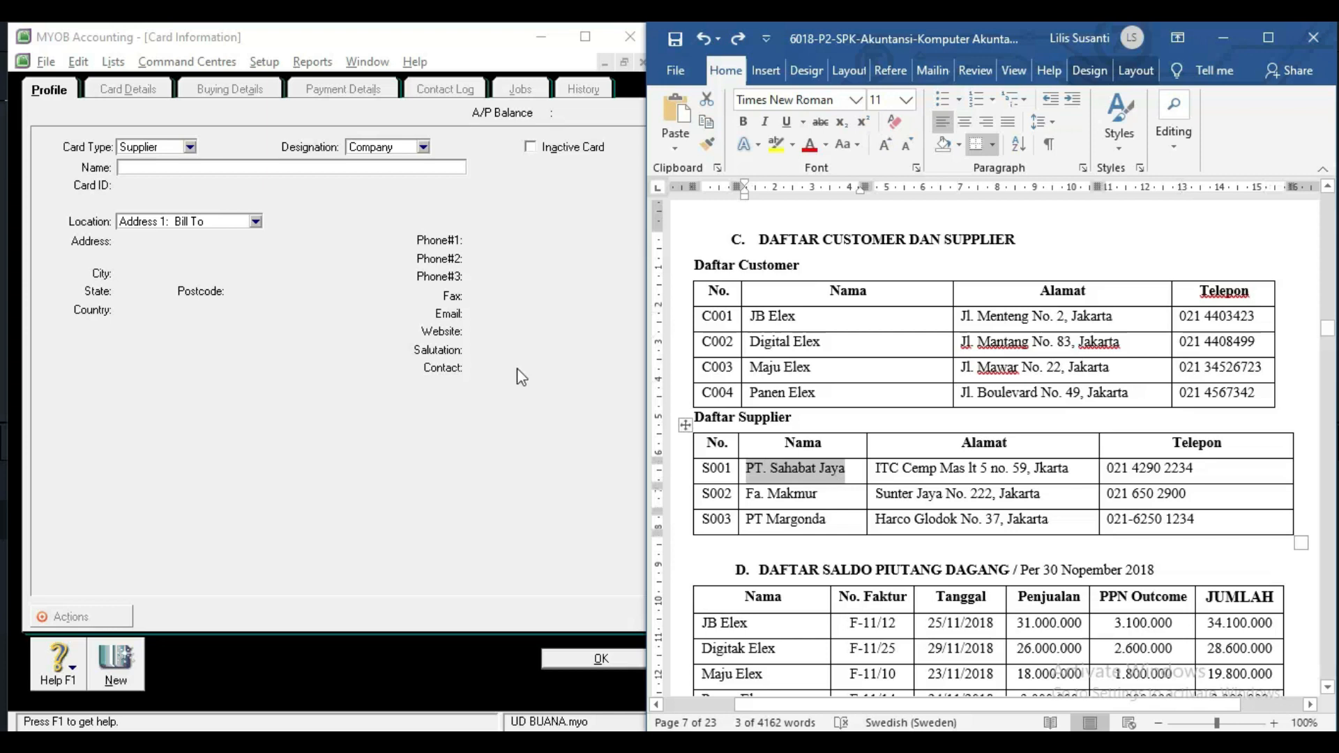
pyautogui.click(197, 172)
pyautogui.hotkey('ctrl', 'v')
pyautogui.press('Tab')
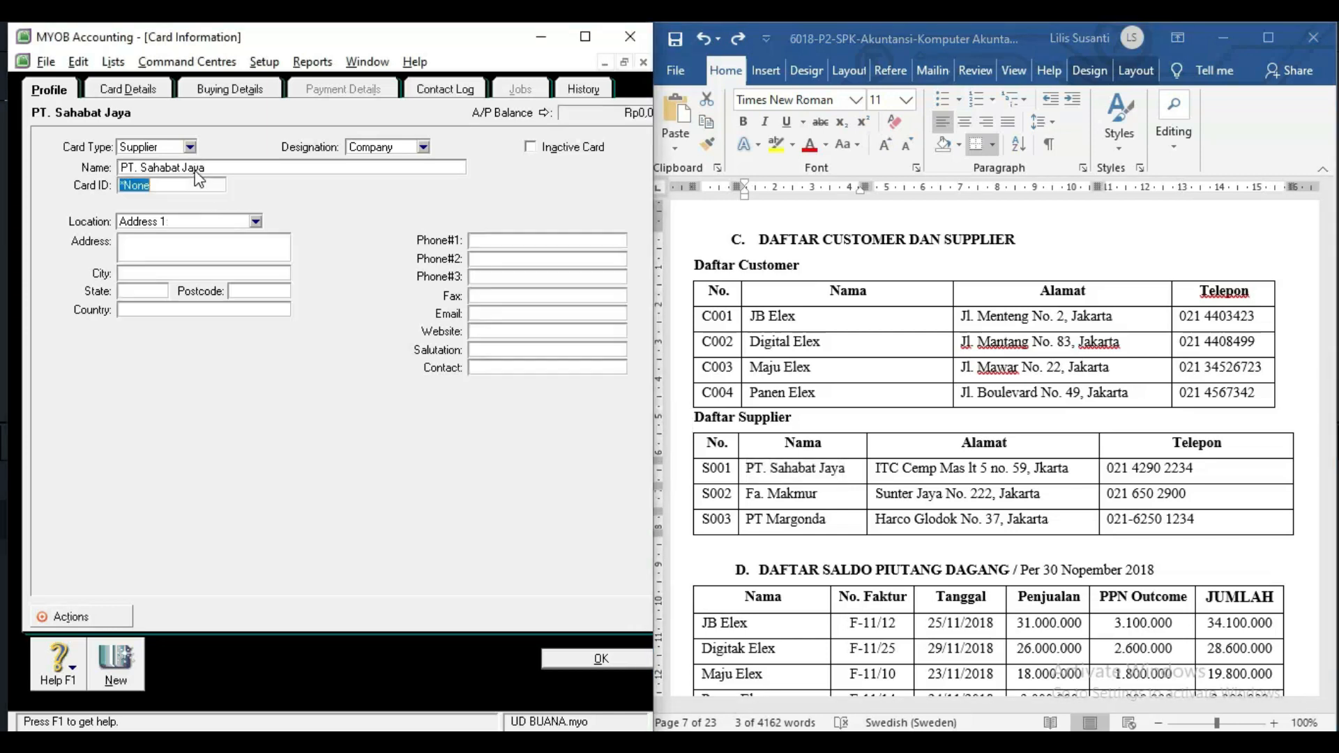
pyautogui.write('S001')
# Paste PT. Sahabat Jaya's address and correct the misspelled 'Jakarta'.
pyautogui.click(896, 476)
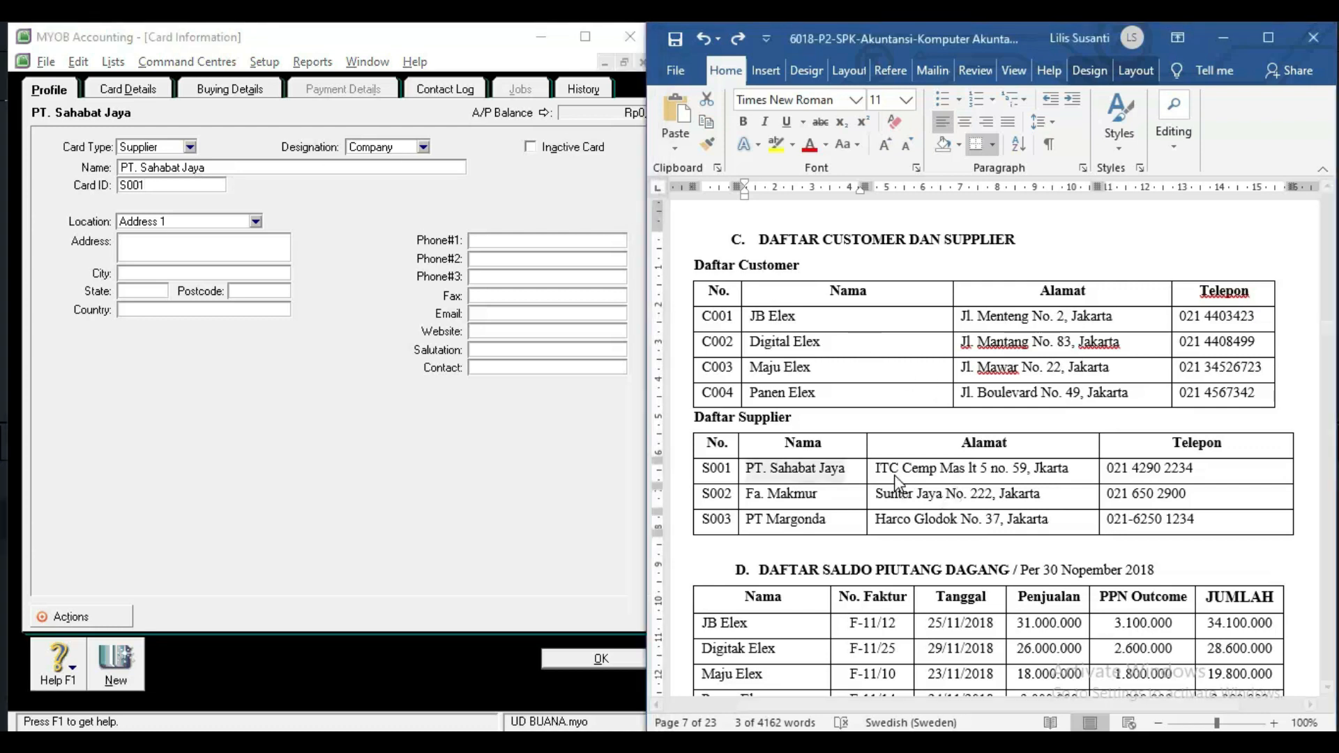
pyautogui.moveTo(881, 470); pyautogui.dragTo(1085, 481)
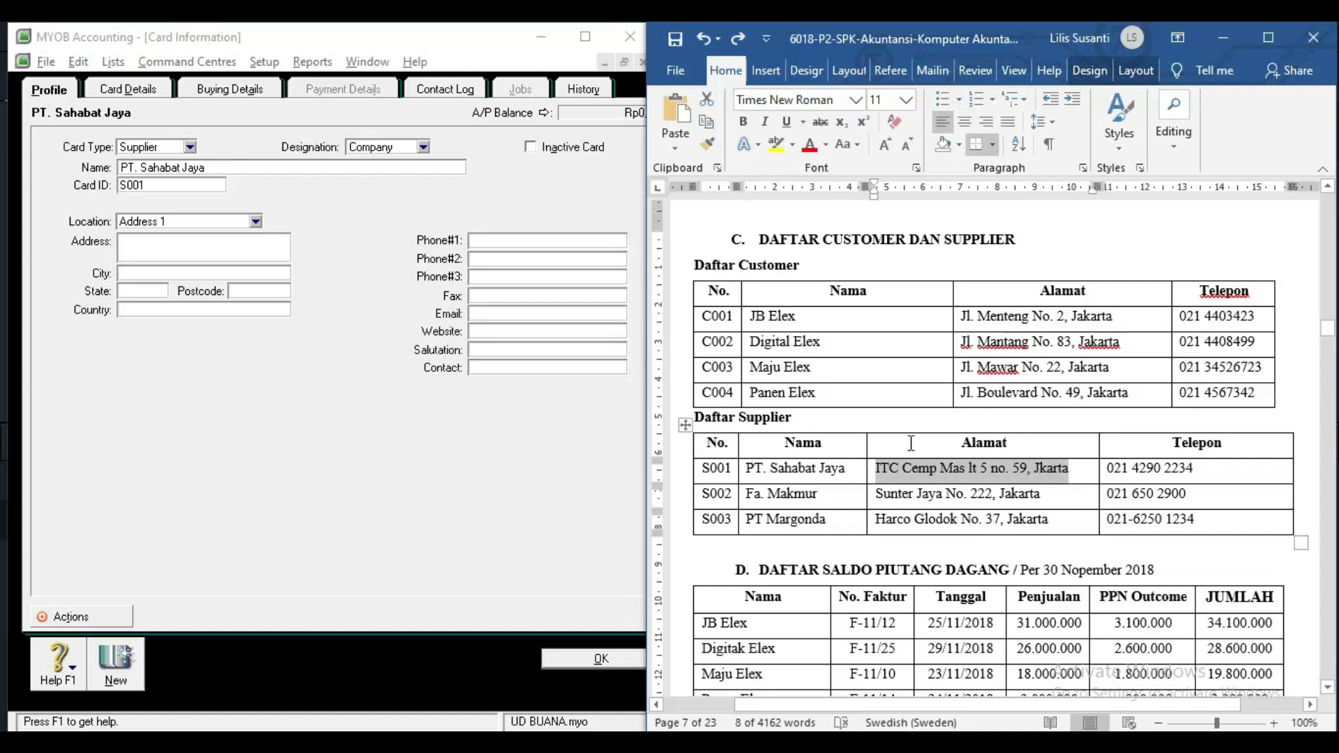
pyautogui.hotkey('ctrl', 'c')
pyautogui.click(253, 249)
pyautogui.hotkey('ctrl', 'v')
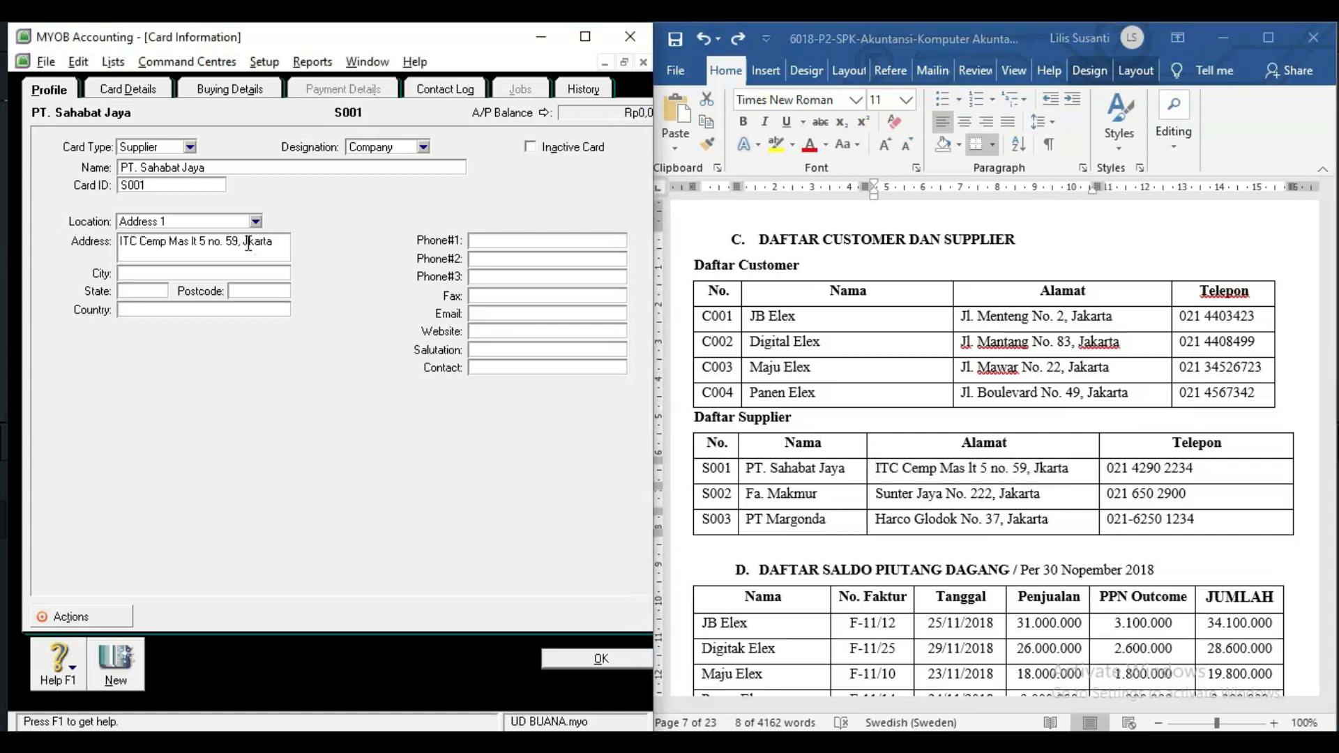
pyautogui.click(253, 243)
pyautogui.write('A')
pyautogui.press('BackSpace')
pyautogui.write('a')
pyautogui.tripleClick(1018, 479)
pyautogui.moveTo(1206, 473); pyautogui.dragTo(1105, 472)
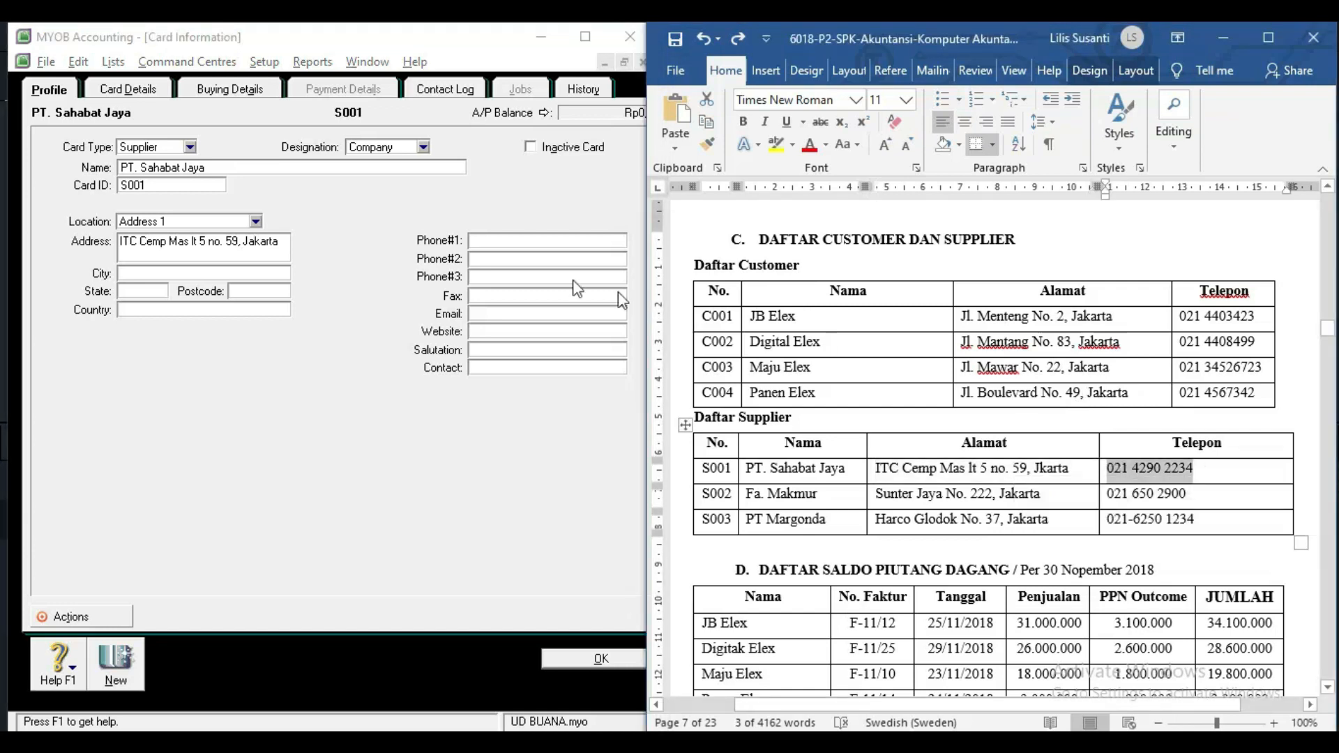
pyautogui.click(531, 240)
pyautogui.hotkey('ctrl', 'v')
pyautogui.click(119, 664)
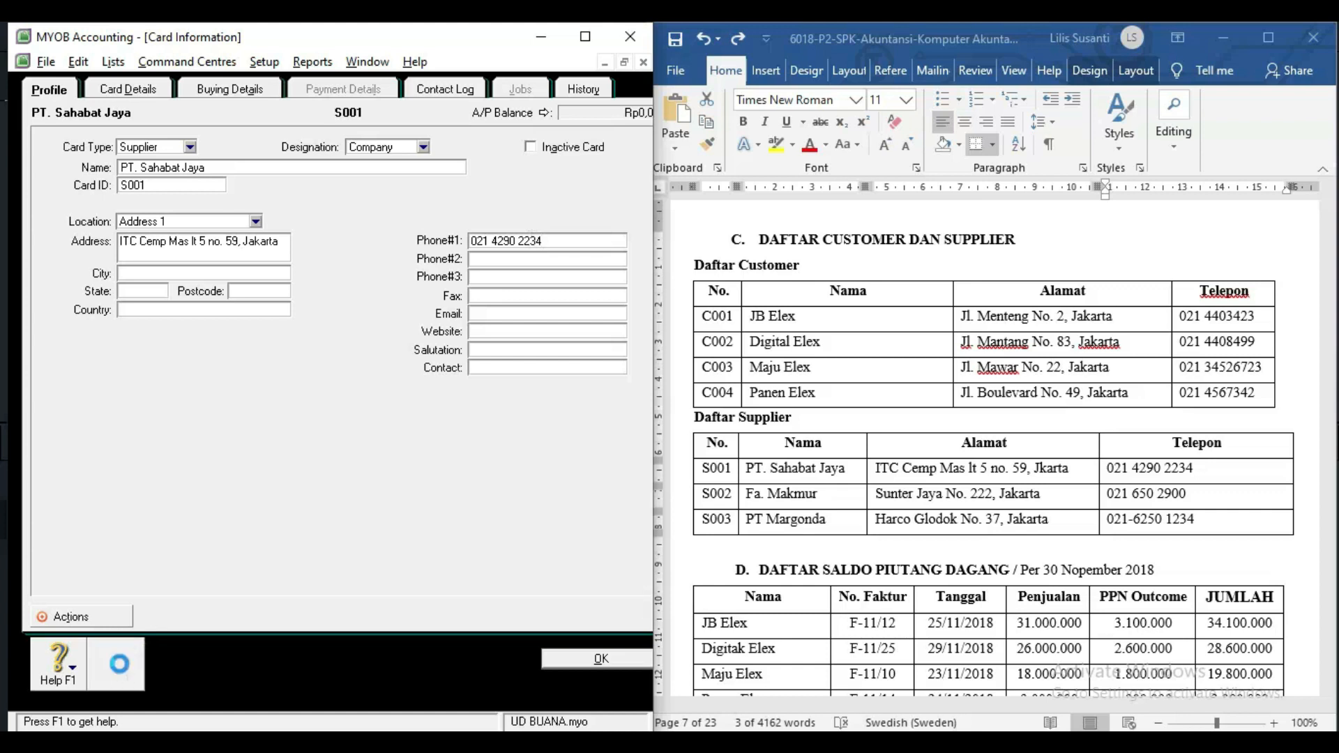
pyautogui.click(748, 496)
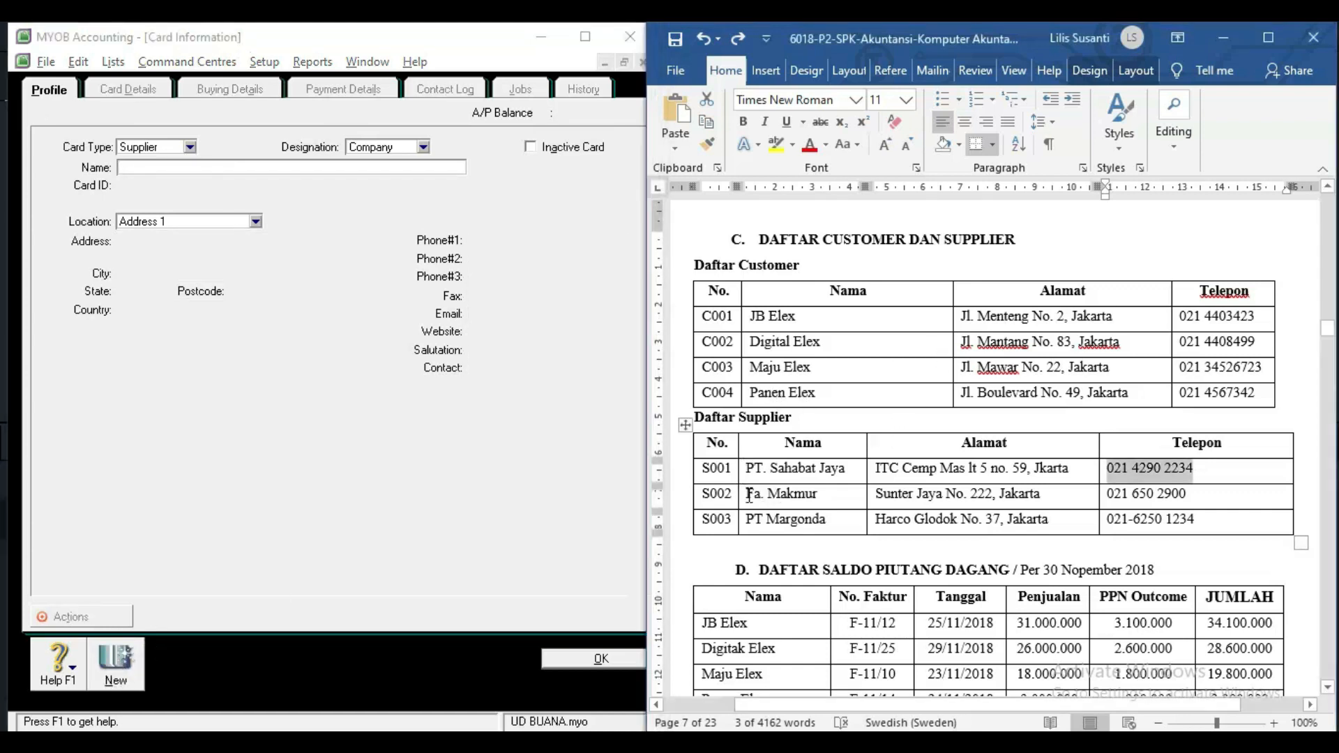
# Name the new supplier card Fa. Makmur with card ID S002.
pyautogui.moveTo(749, 496); pyautogui.dragTo(859, 496)
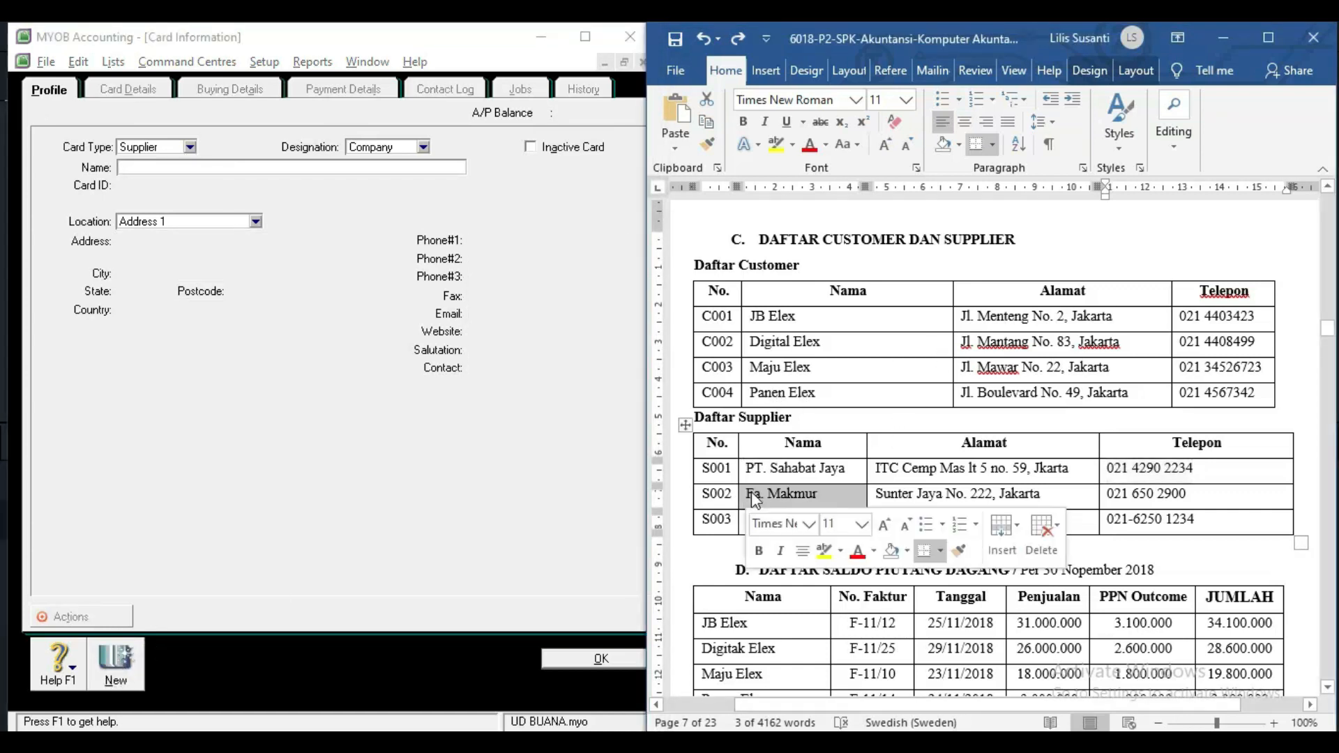
pyautogui.click(217, 167)
pyautogui.hotkey('ctrl', 'v')
pyautogui.press('Tab')
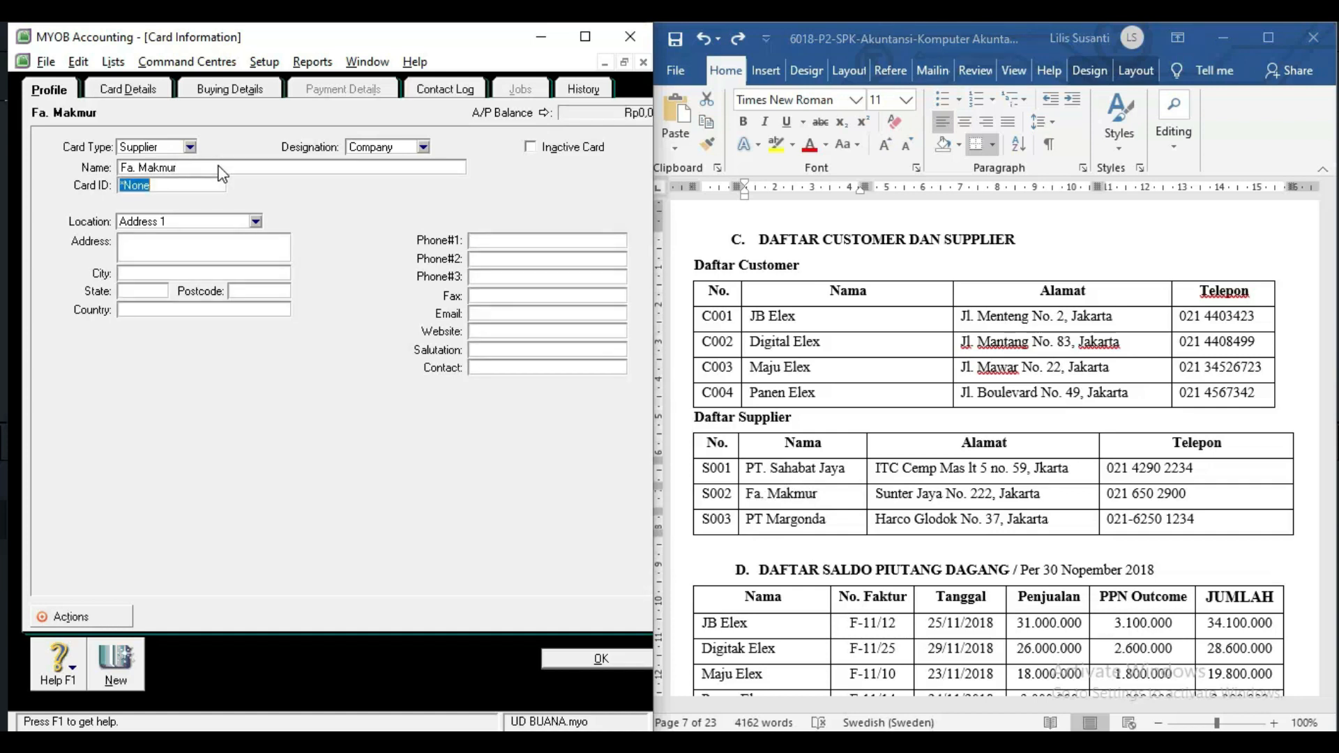
pyautogui.write('S0')
pyautogui.click(882, 497)
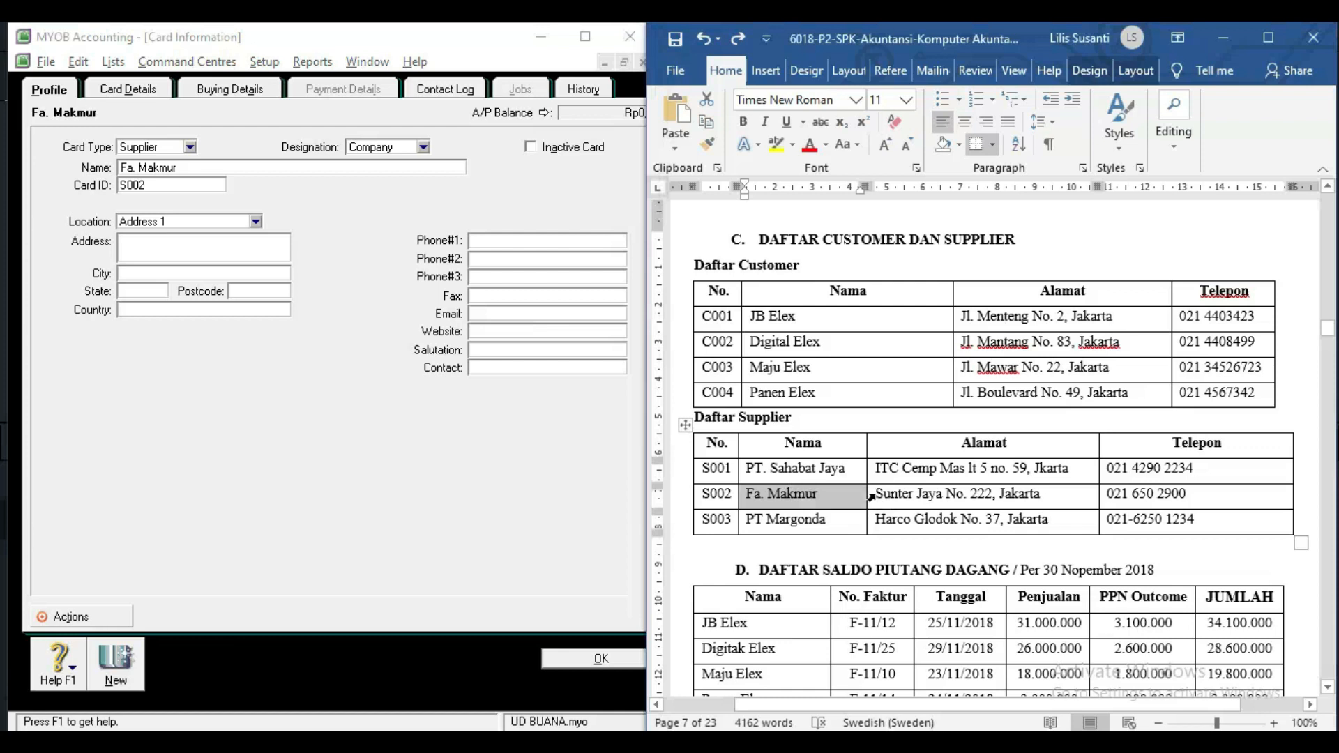
pyautogui.tripleClick(882, 497)
pyautogui.click(362, 261)
pyautogui.hotkey('ctrl', 'v')
pyautogui.click(1148, 502)
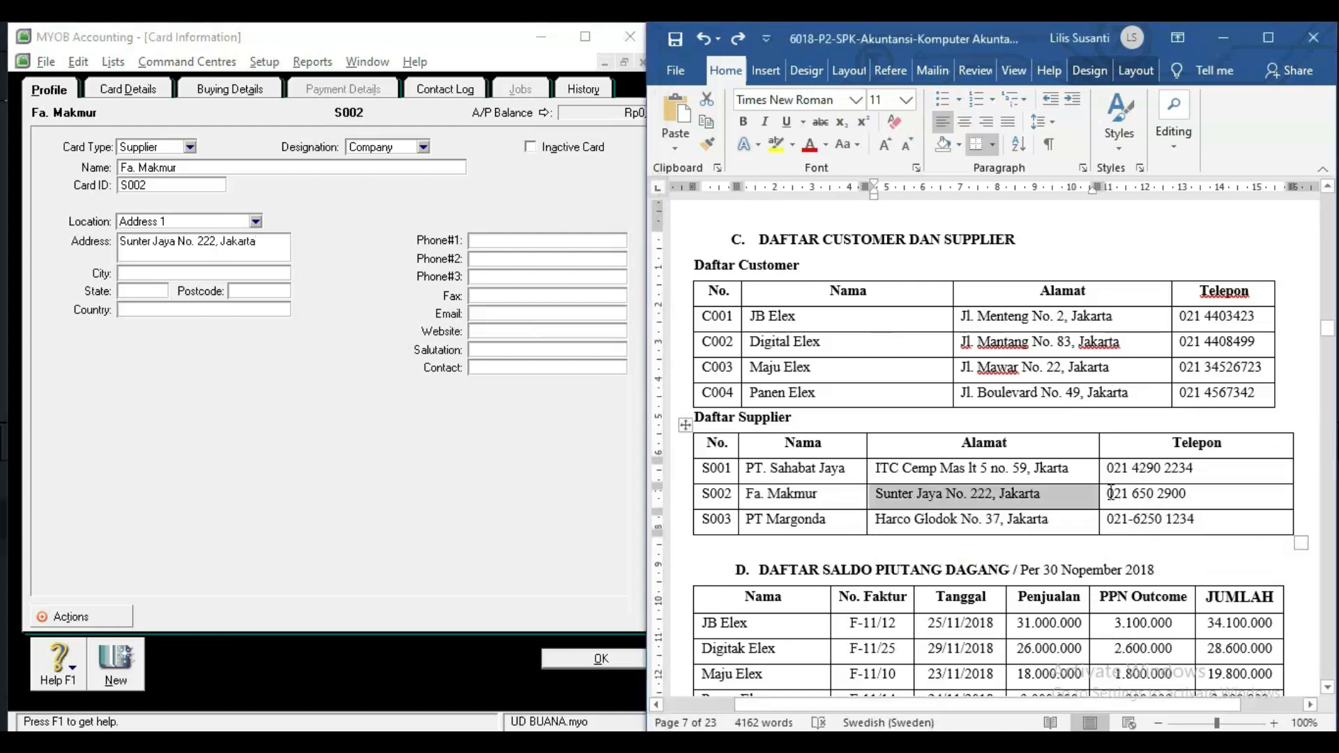
pyautogui.moveTo(1107, 497); pyautogui.dragTo(1232, 504)
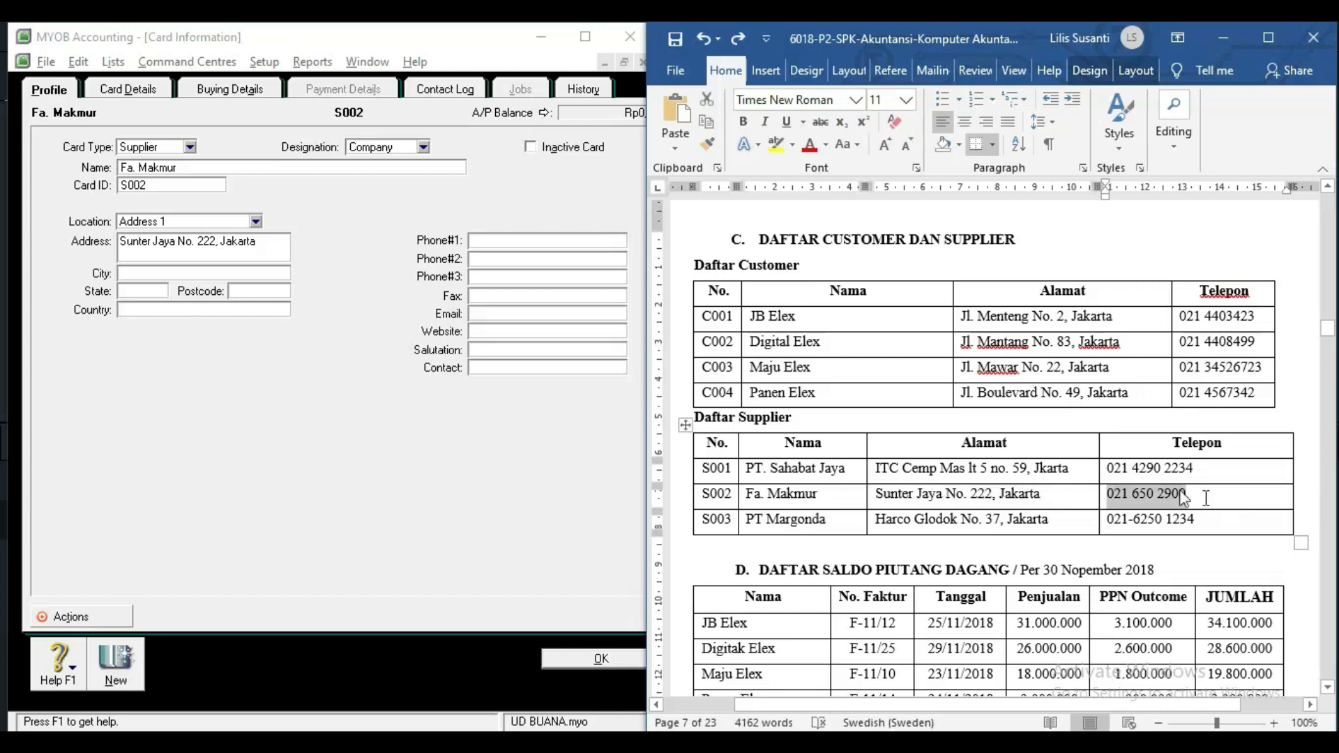
pyautogui.click(525, 239)
pyautogui.hotkey('ctrl', 'v')
pyautogui.click(119, 662)
# Name the next supplier card PT Margonda with card ID S003.
pyautogui.hotkey('alt', 'Tab')
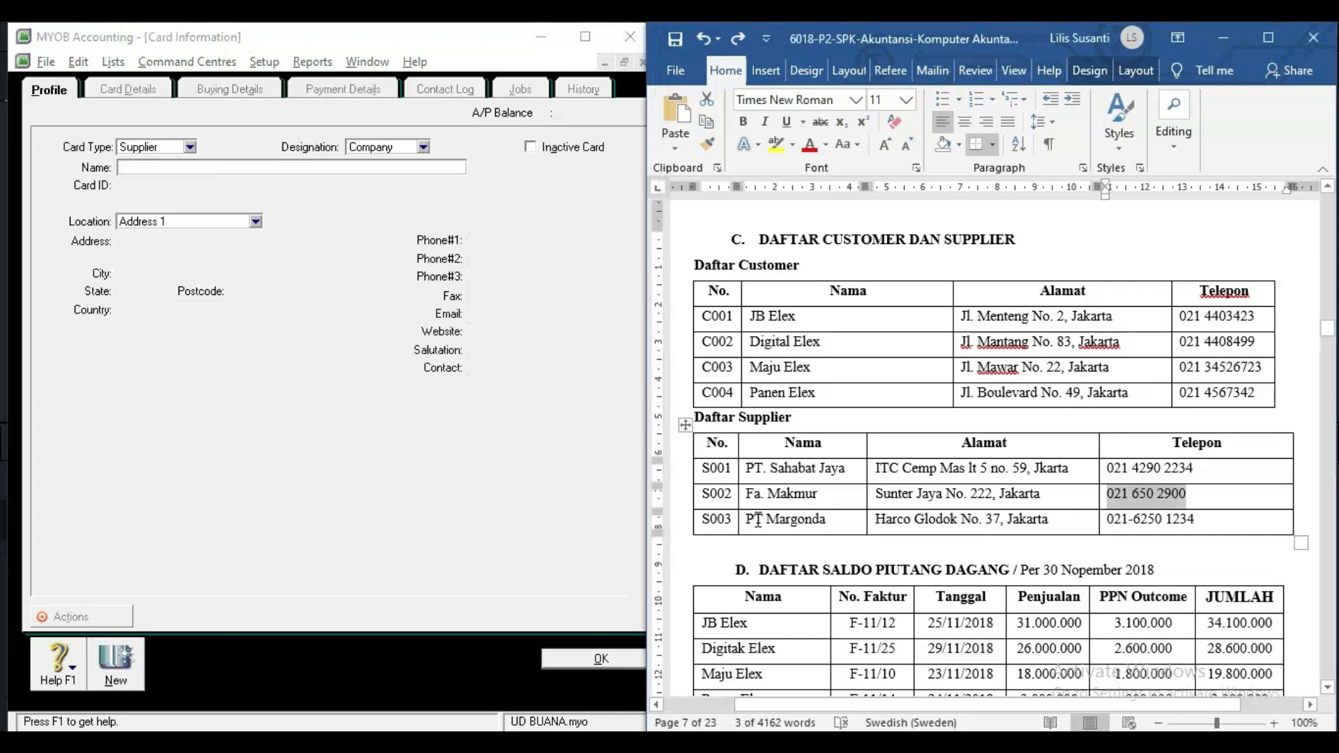
pyautogui.moveTo(748, 520); pyautogui.dragTo(825, 521)
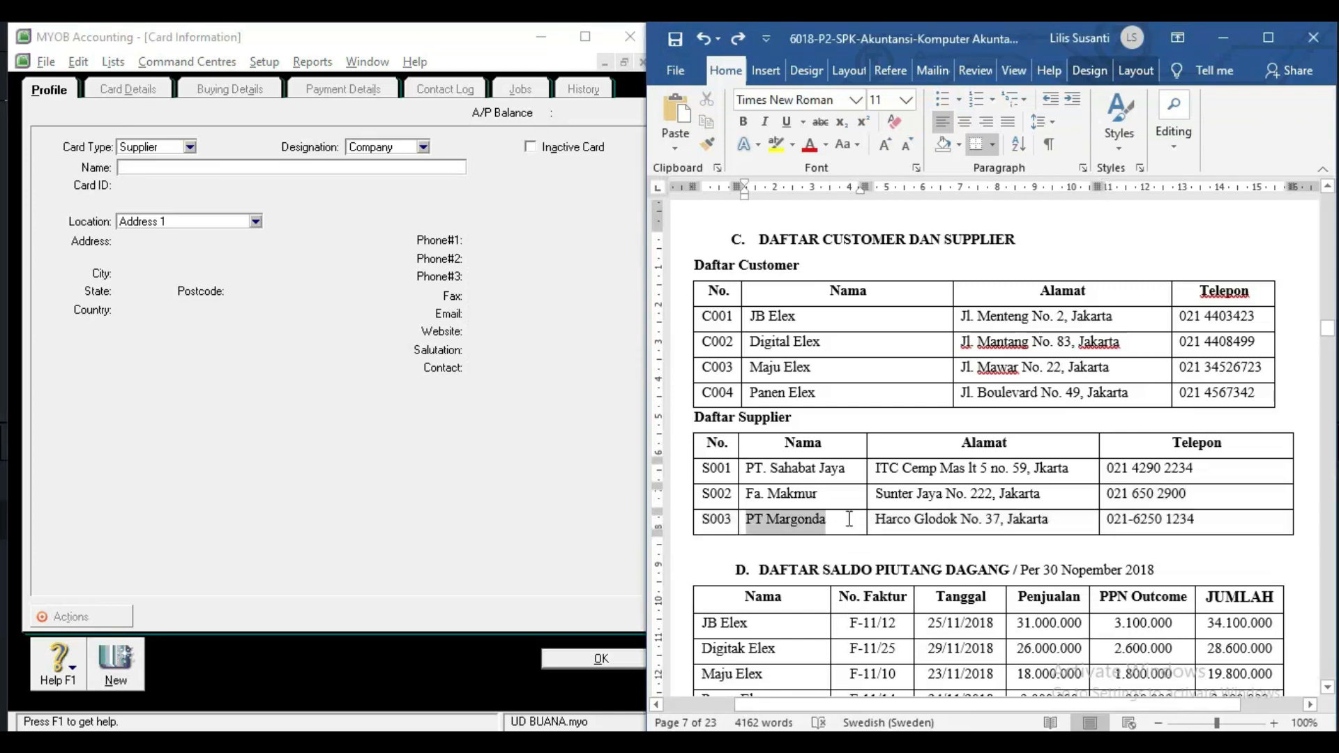
pyautogui.hotkey('ctrl', 'c')
pyautogui.hotkey('alt', 'Tab')
pyautogui.hotkey('ctrl', 'v')
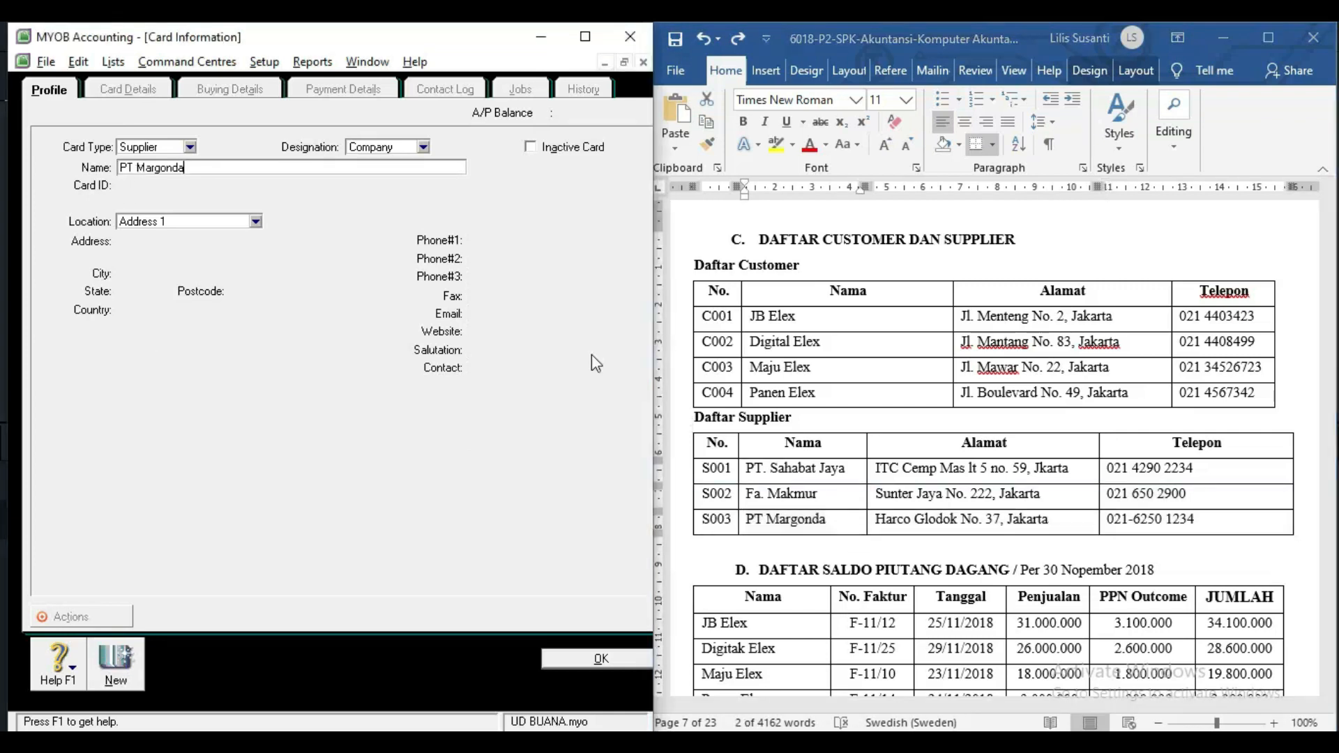
pyautogui.hotkey('alt', 'Tab')
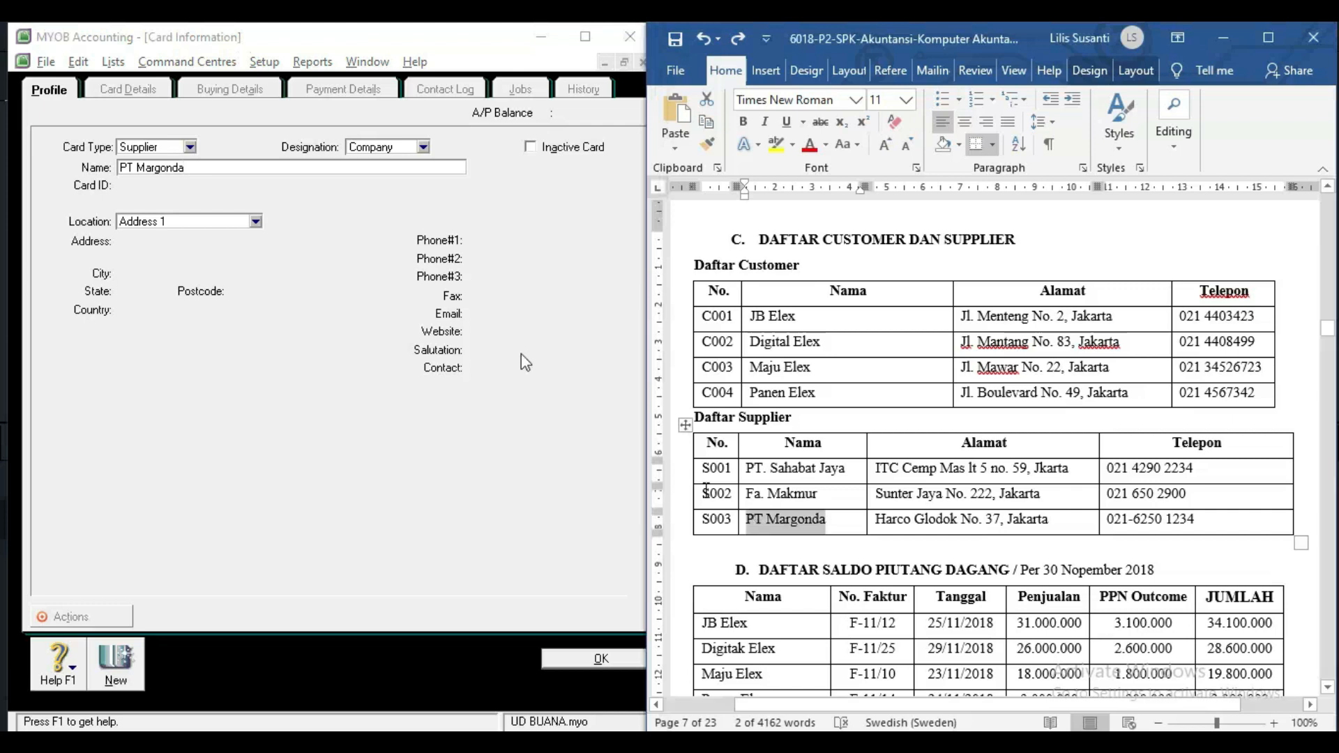
pyautogui.click(306, 173)
pyautogui.press('Tab')
pyautogui.write('s003')
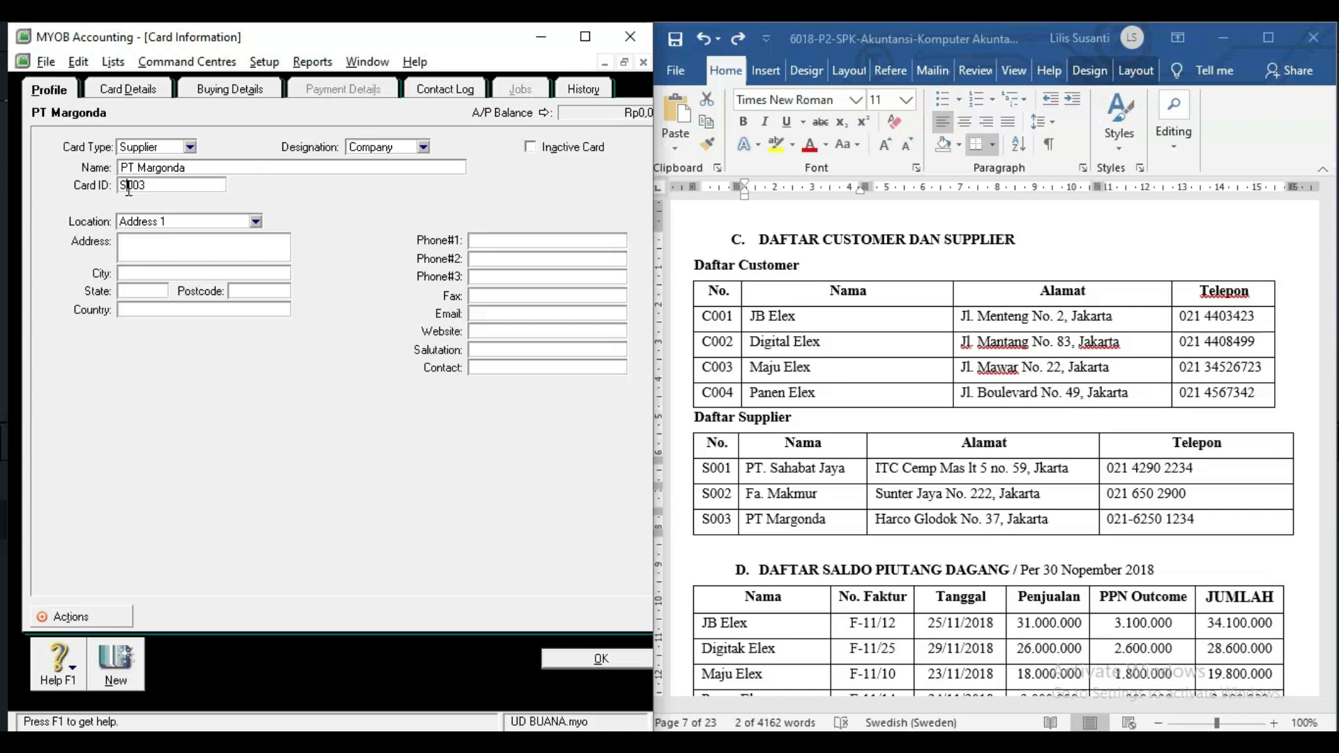
pyautogui.click(906, 523)
pyautogui.click(875, 519)
pyautogui.moveTo(877, 520); pyautogui.dragTo(1067, 522)
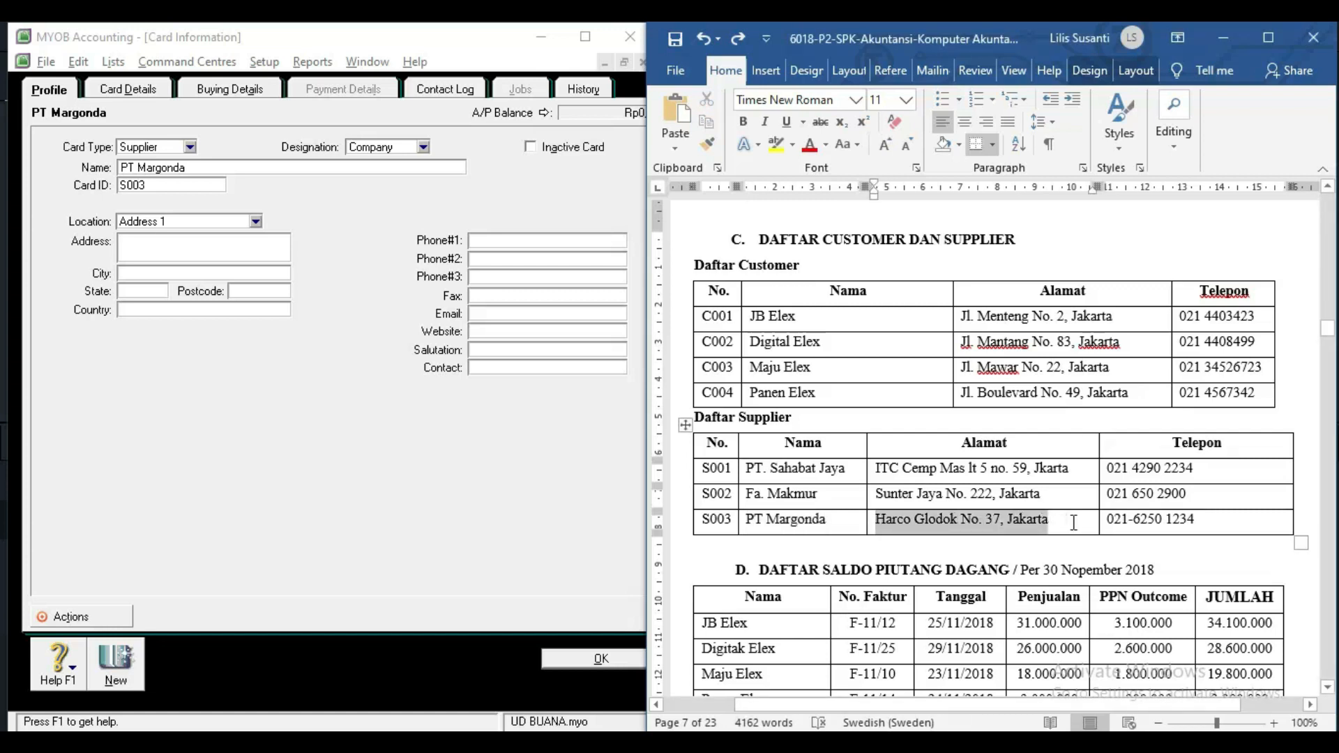
pyautogui.click(200, 241)
pyautogui.hotkey('ctrl', 'v')
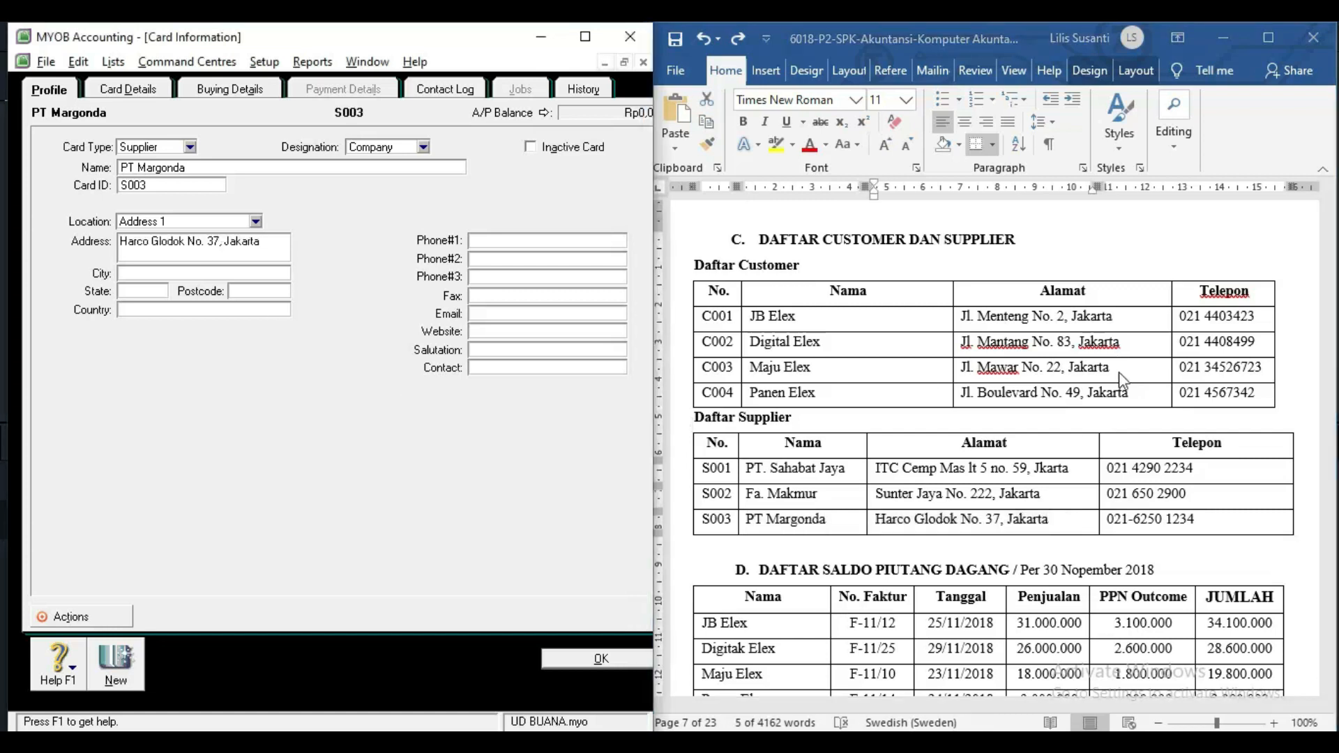
pyautogui.click(1121, 524)
pyautogui.click(1114, 525)
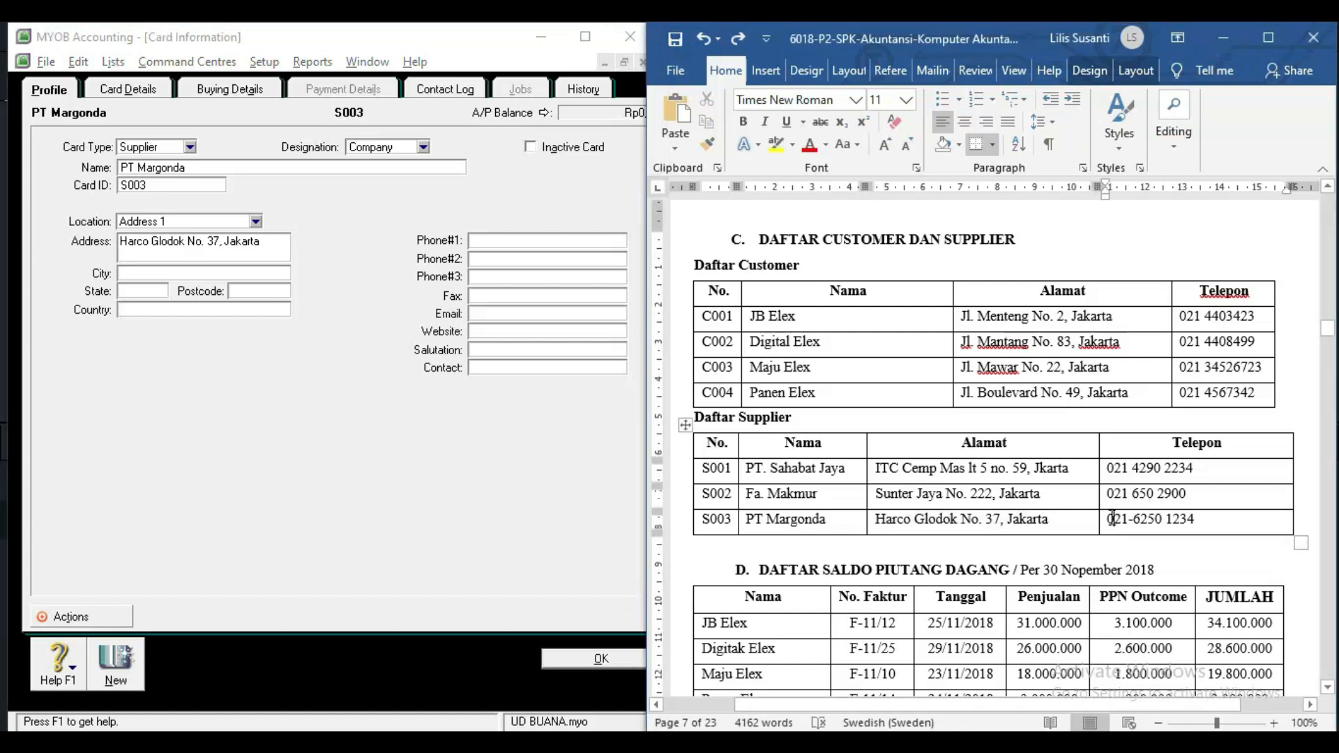
pyautogui.moveTo(1109, 523); pyautogui.dragTo(1209, 527)
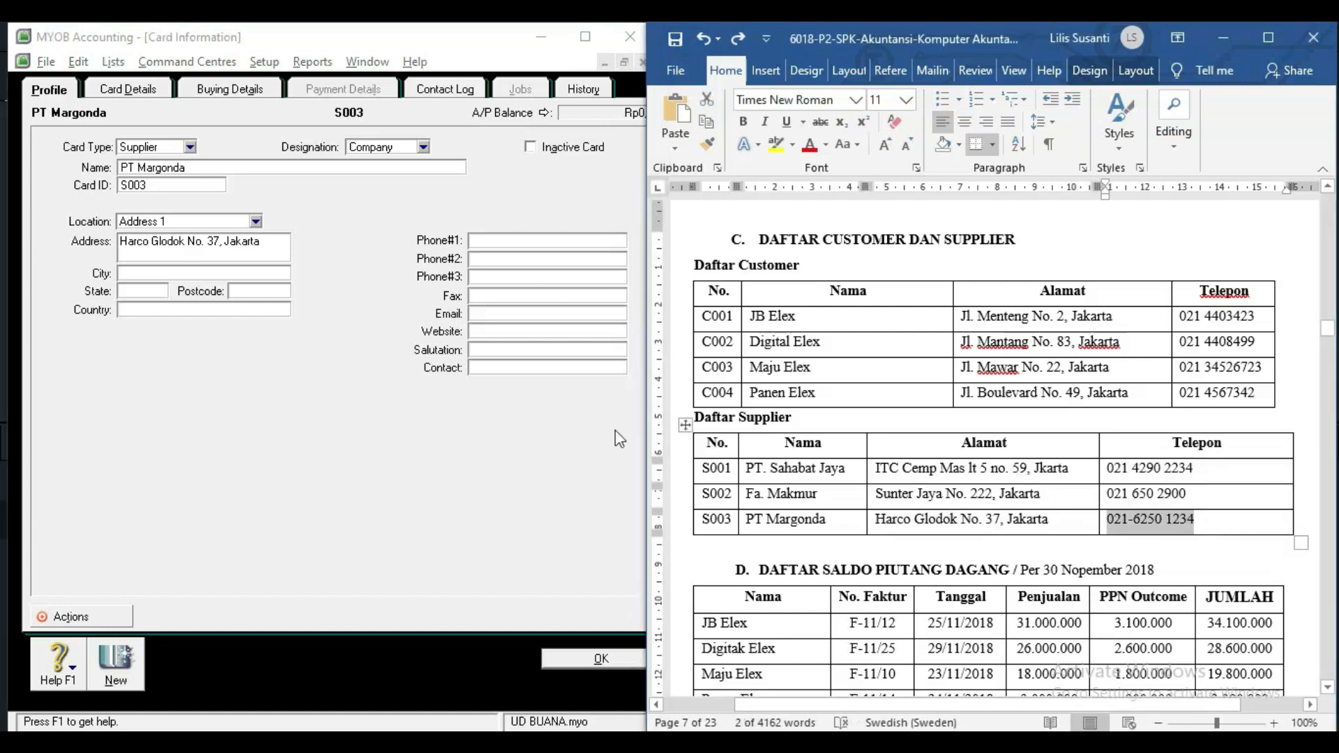
pyautogui.click(504, 239)
pyautogui.hotkey('ctrl', 'v')
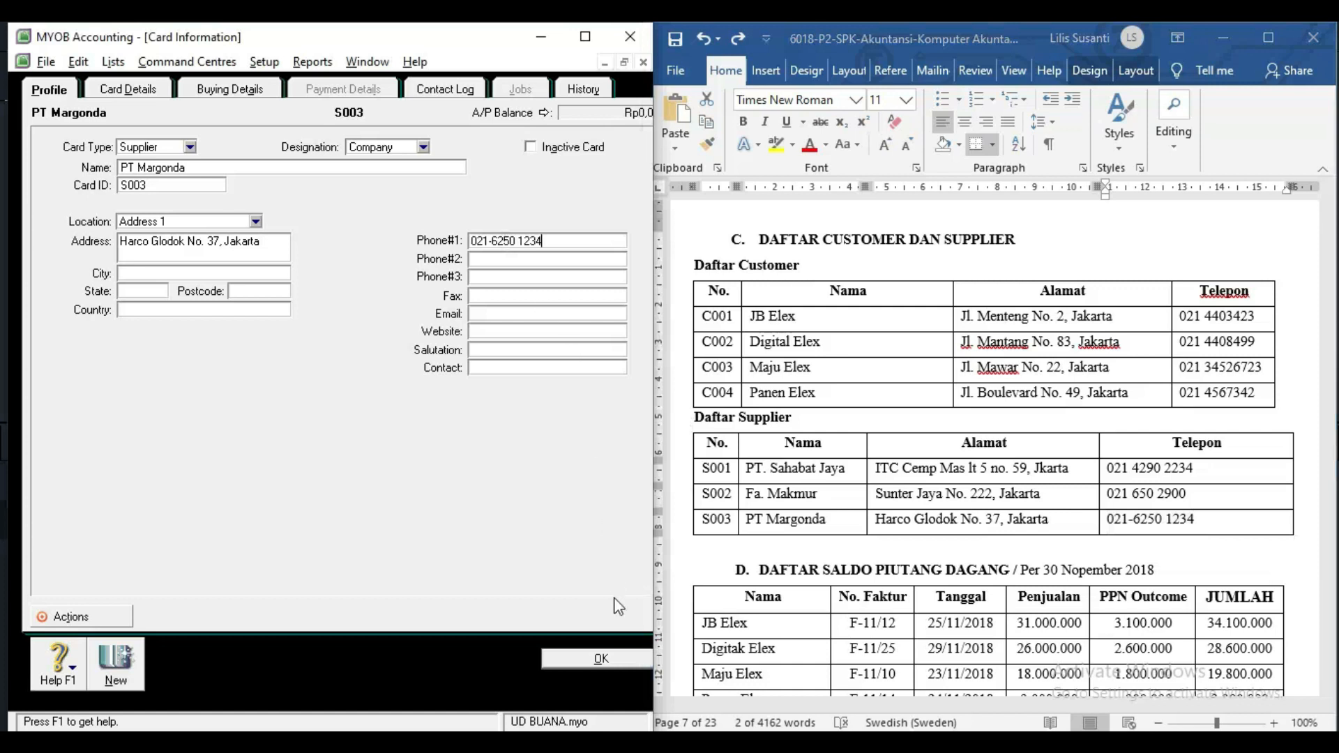
pyautogui.click(612, 660)
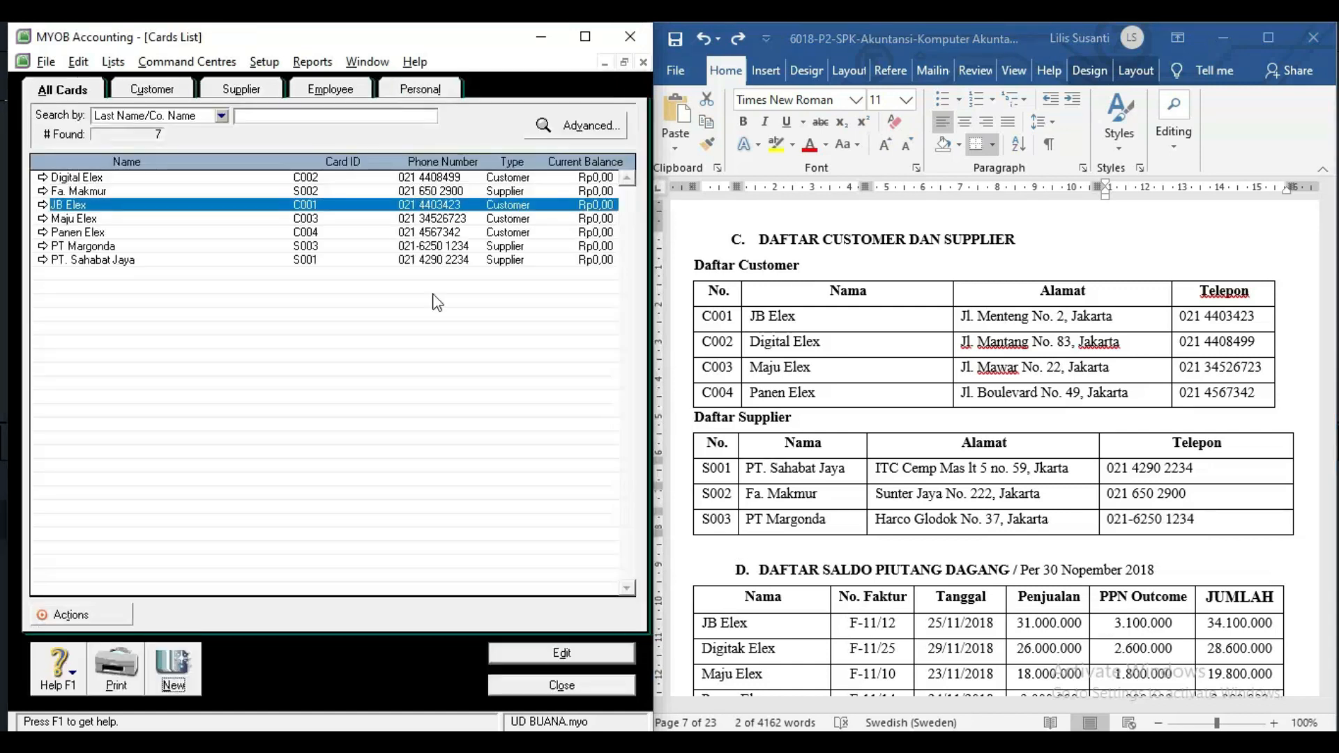
# Reopen the Digital Elex card from the Cards List to check it, then close it.
pyautogui.doubleClick(44, 178)
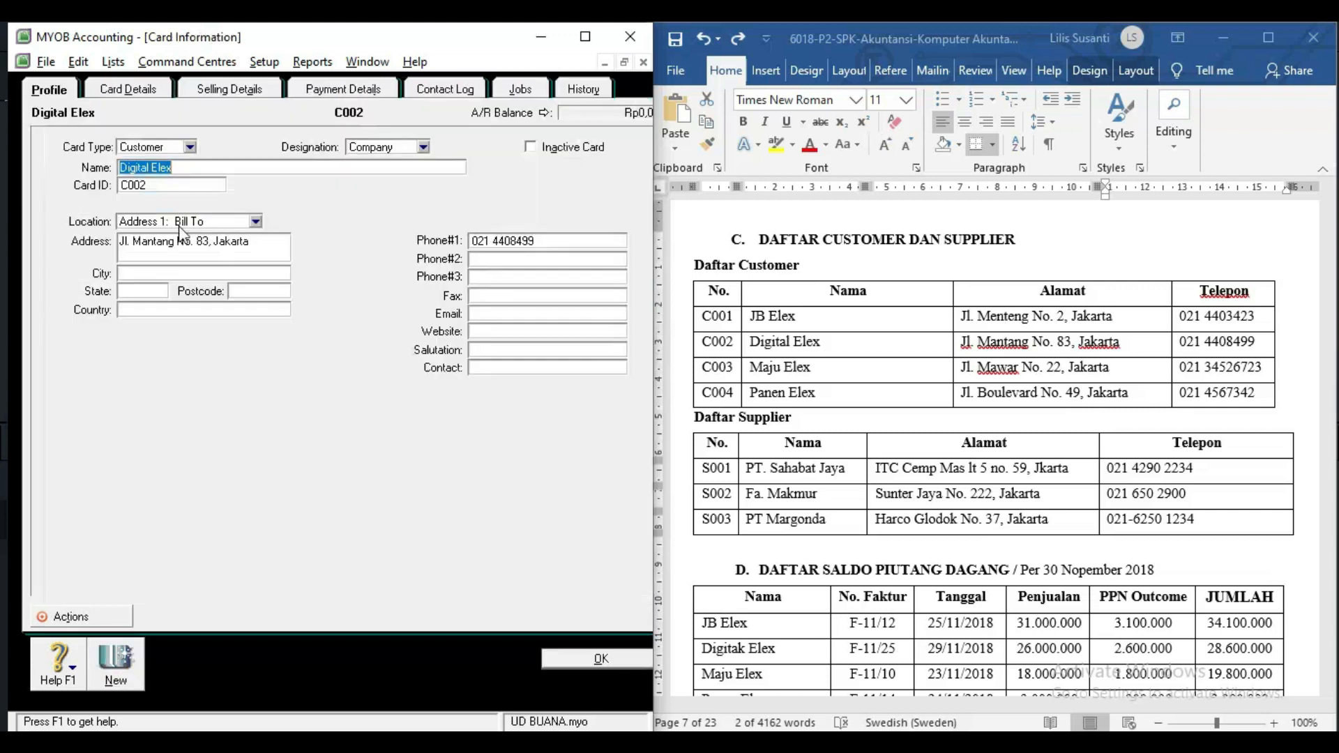
pyautogui.press('Escape')
pyautogui.press('Escape')
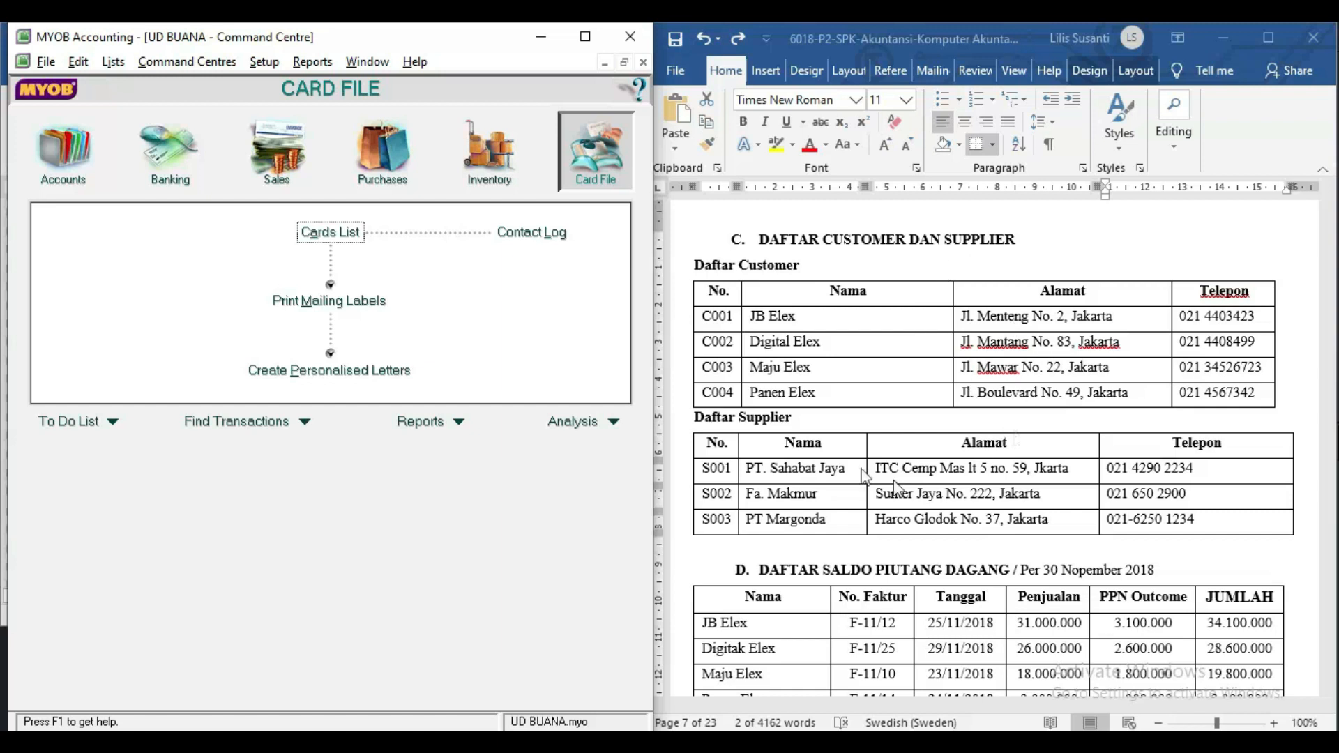
pyautogui.click(860, 573)
pyautogui.scroll(-3, 861, 578)
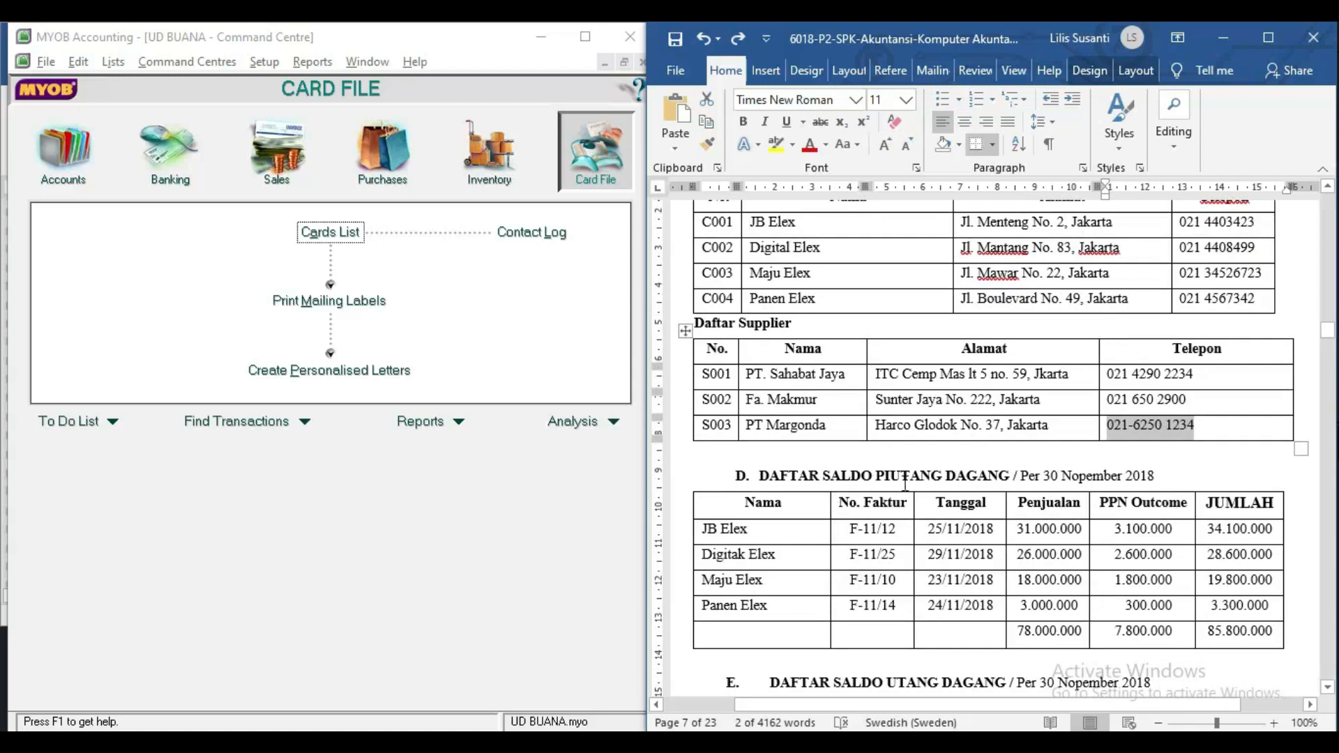
pyautogui.scroll(-4, 1002, 481)
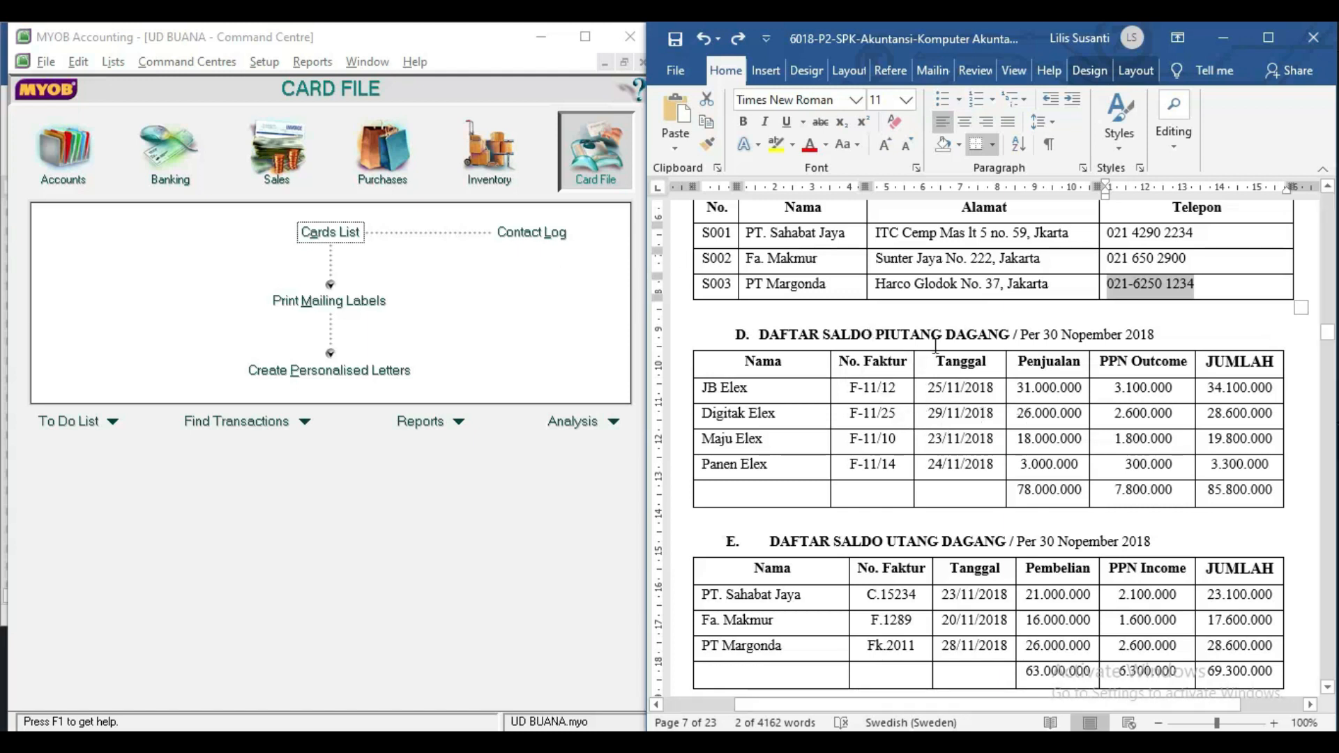
pyautogui.click(974, 342)
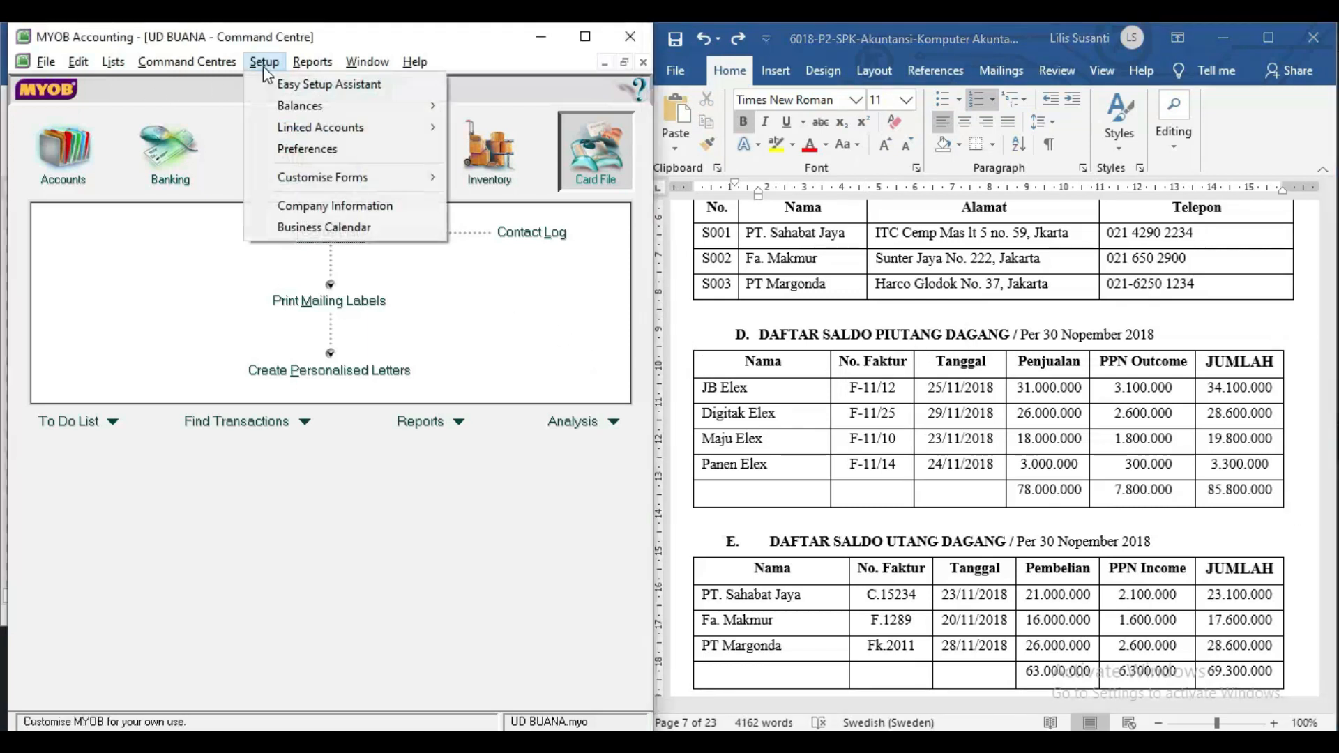
# Open Customer Balances from Setup > Balances and start a historical sale entry.
pyautogui.moveTo(316, 109)
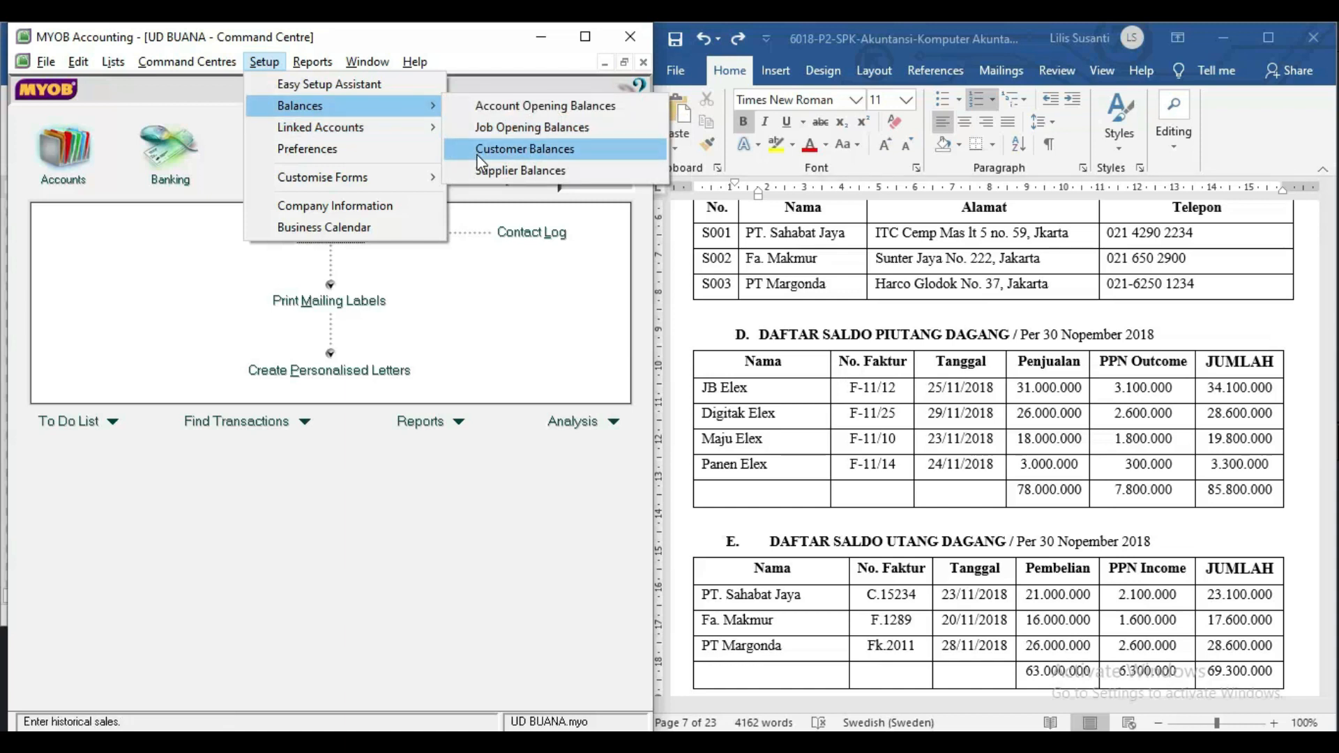
pyautogui.click(481, 164)
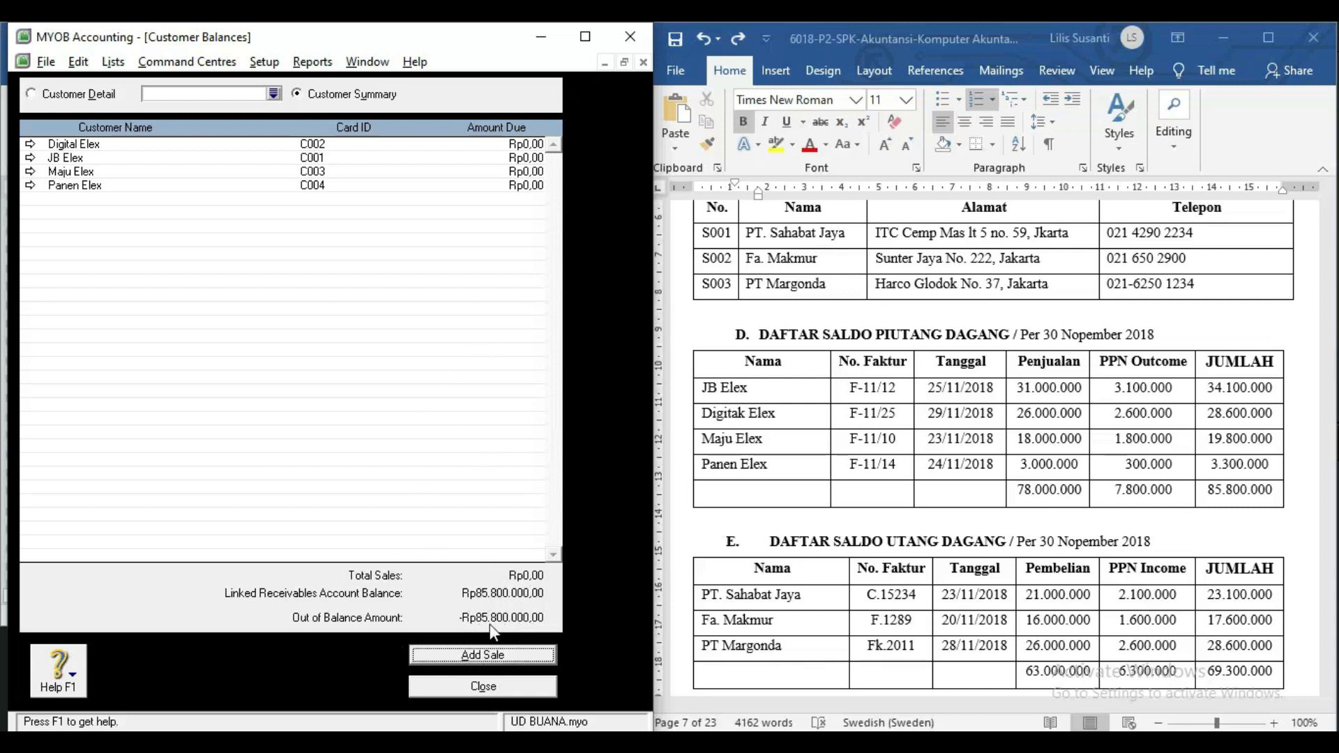
pyautogui.click(519, 659)
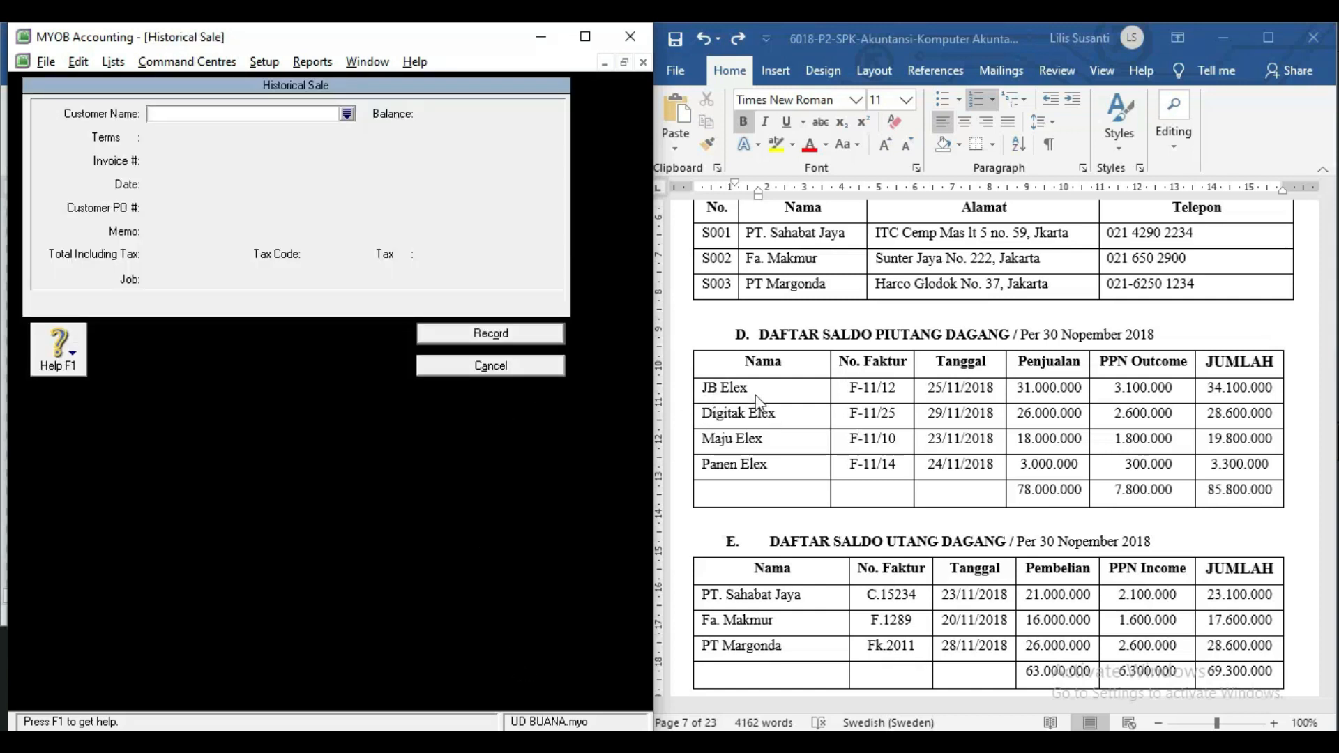
# Choose JB Elex as the customer and set the sale date to 25/11/2018.
pyautogui.write('JB Elex')
pyautogui.press('Tab')
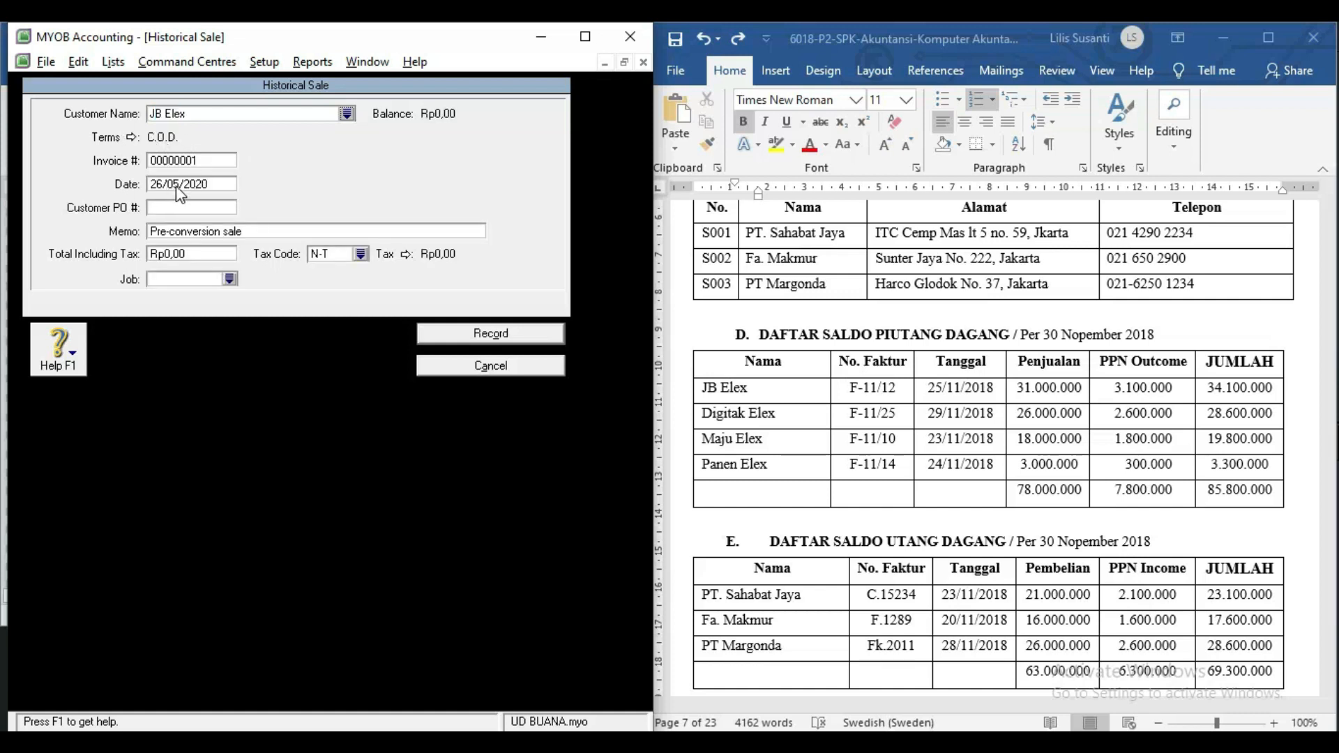
pyautogui.click(946, 397)
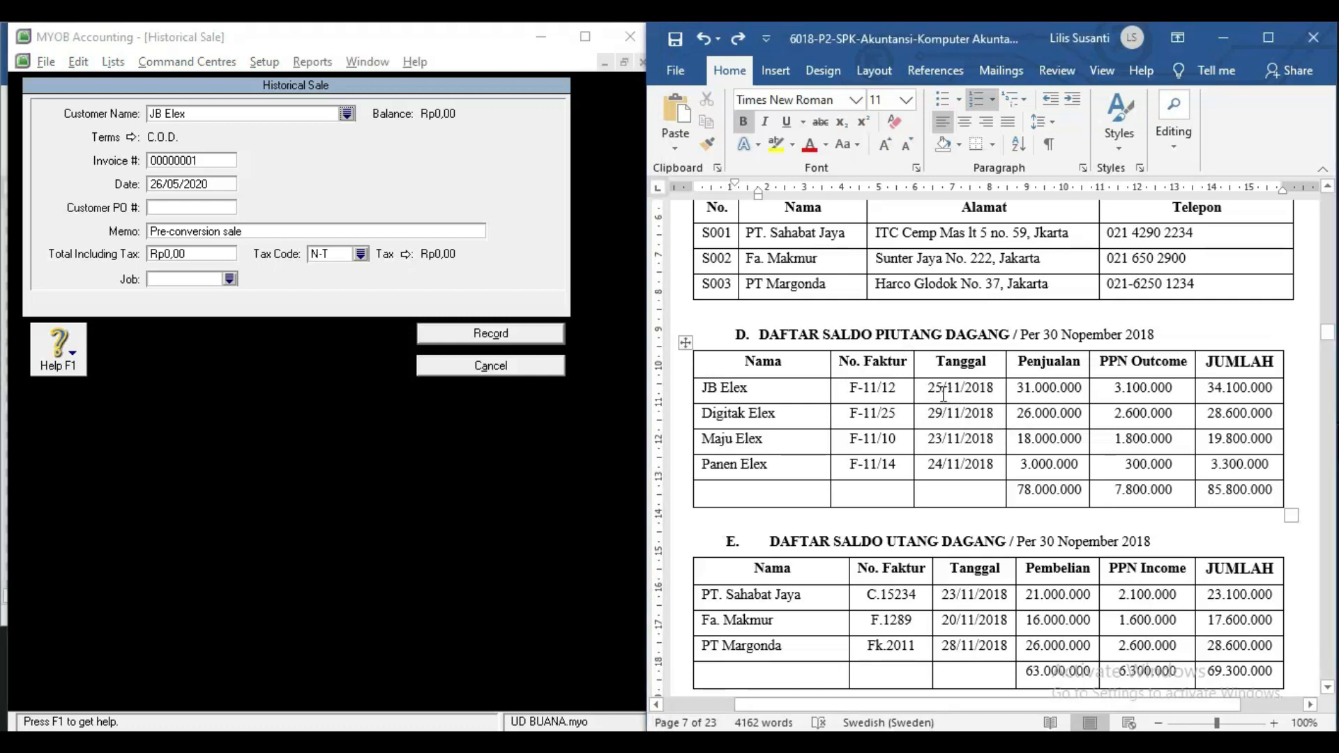
pyautogui.click(206, 184)
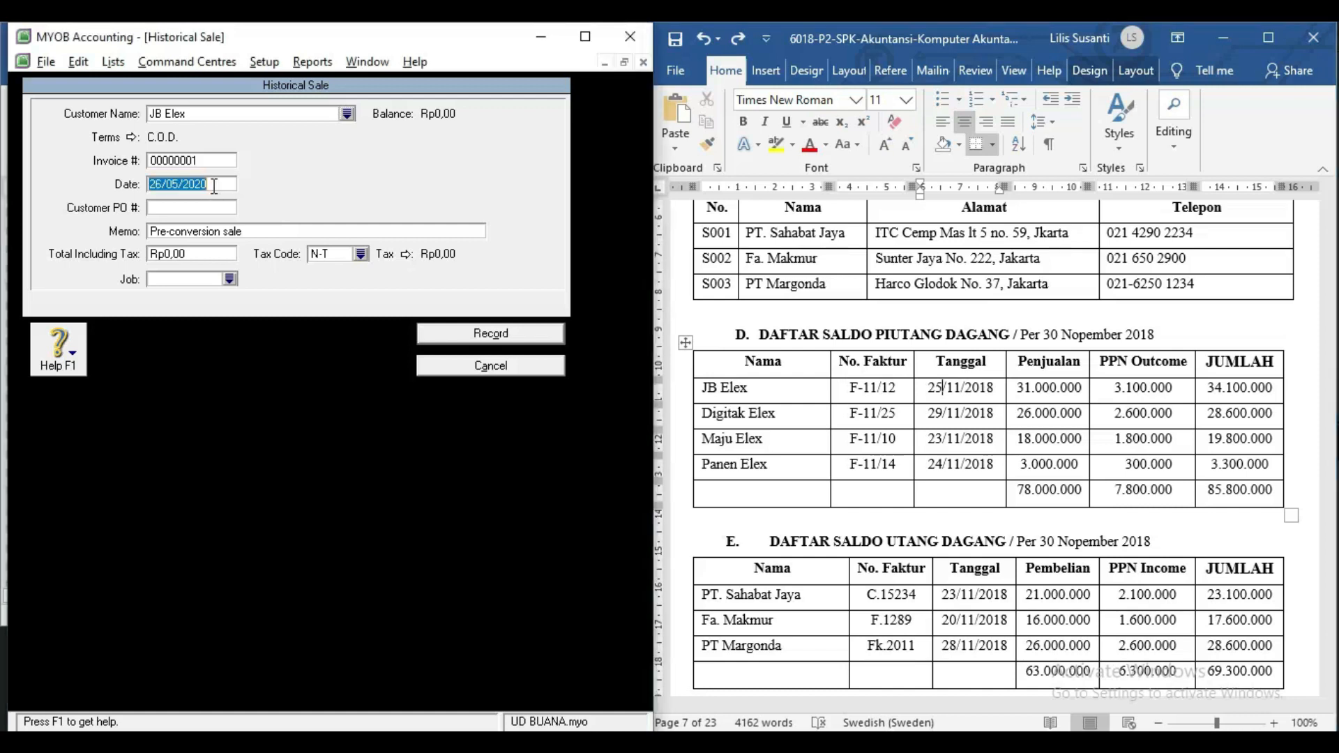
pyautogui.write('25')
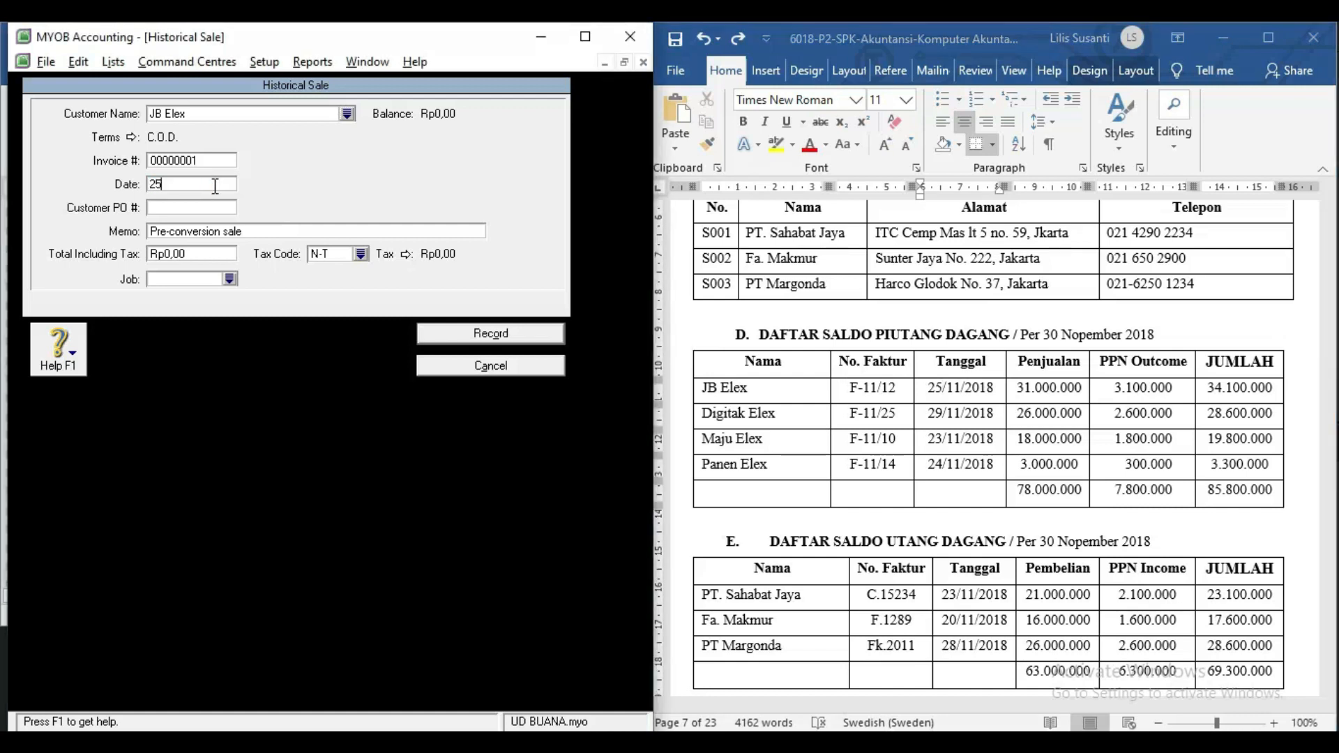
pyautogui.write('/11/2018')
pyautogui.press('Tab')
pyautogui.press('Tab')
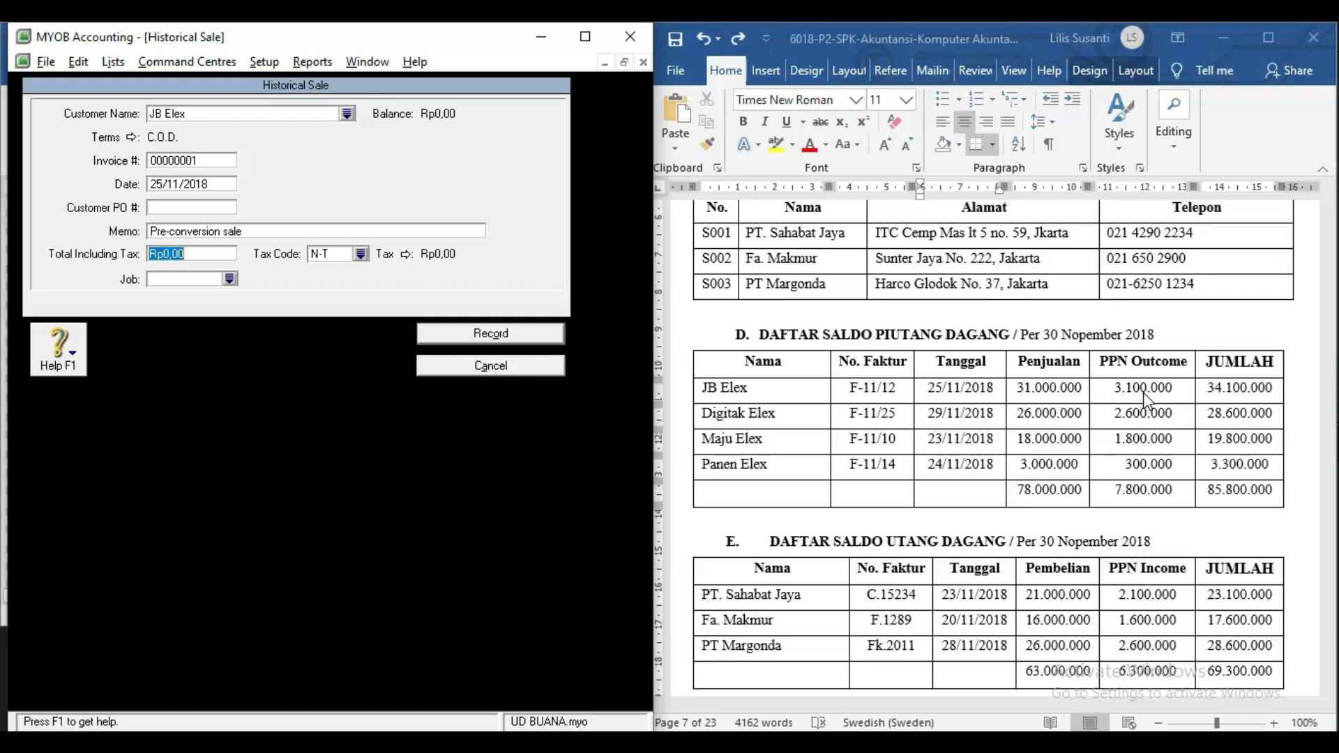
# Enter a total including tax of 34100000 with tax code PPN and record the sale.
pyautogui.click(1214, 395)
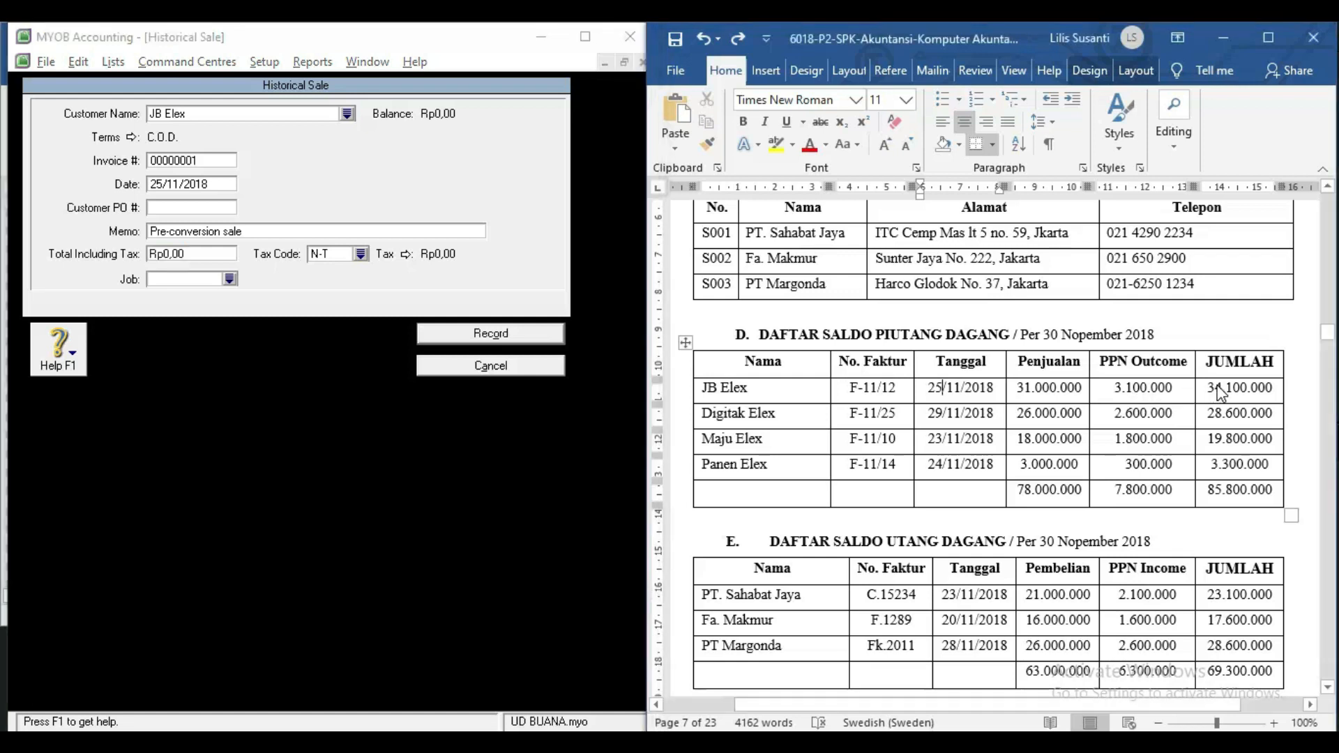
pyautogui.click(205, 251)
pyautogui.moveTo(205, 253); pyautogui.dragTo(117, 260)
pyautogui.write('34100000')
pyautogui.press('Tab')
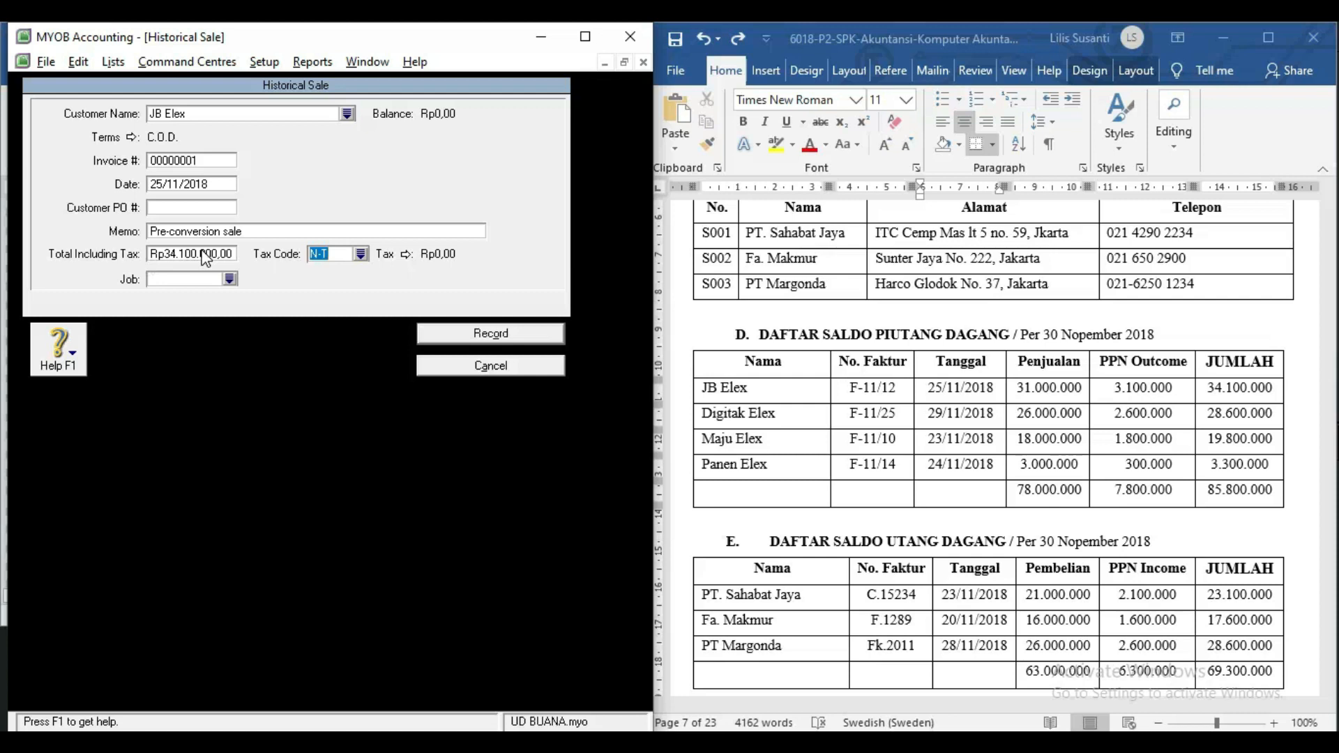
pyautogui.write('PPN')
pyautogui.press('Tab')
pyautogui.click(422, 334)
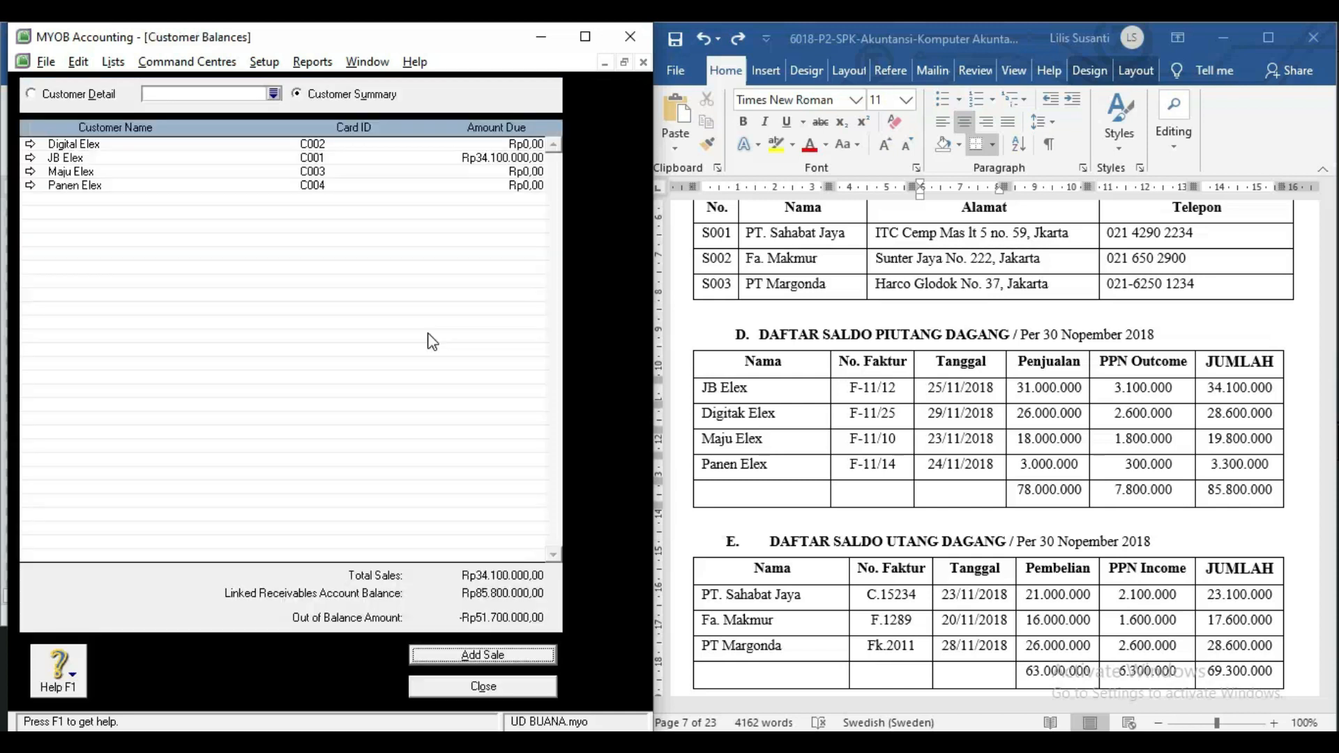
# Start a new historical sale for Digital Elex dated 29/11/2018.
pyautogui.click(436, 656)
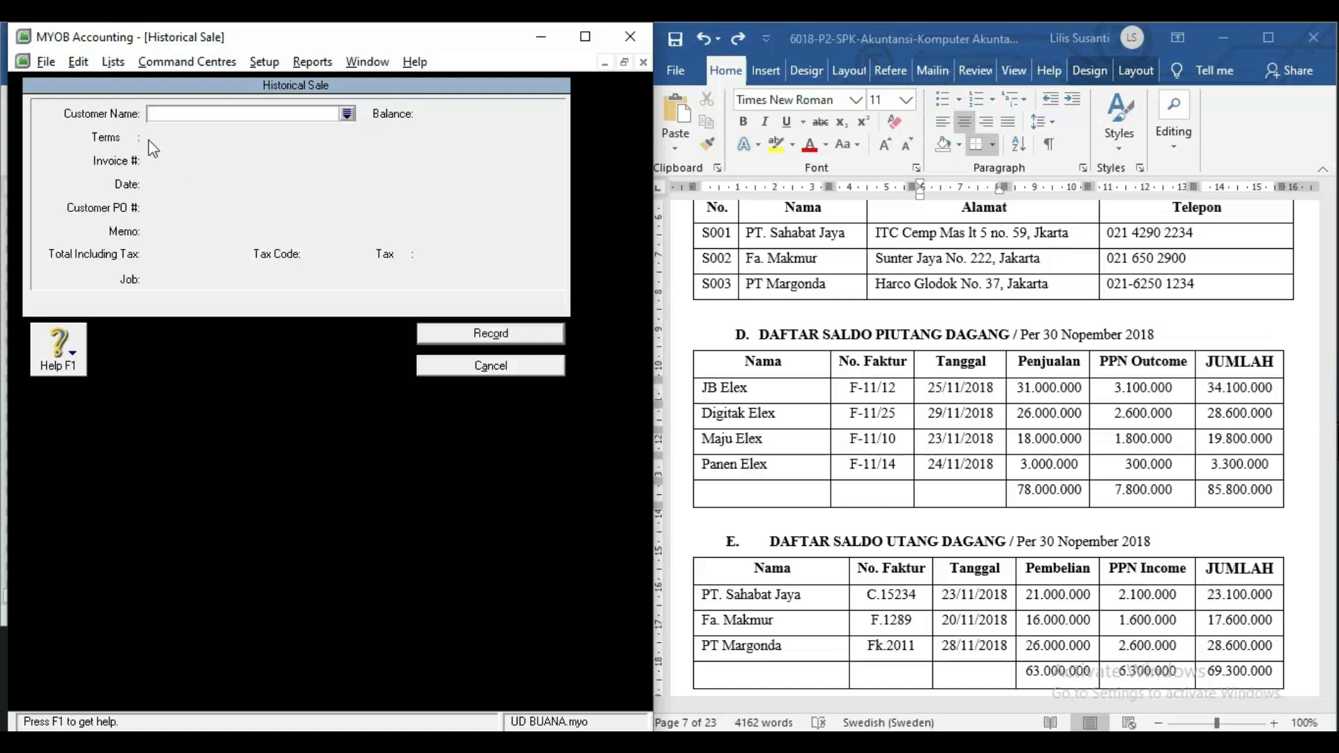
pyautogui.write('Digital Elex')
pyautogui.press('Tab')
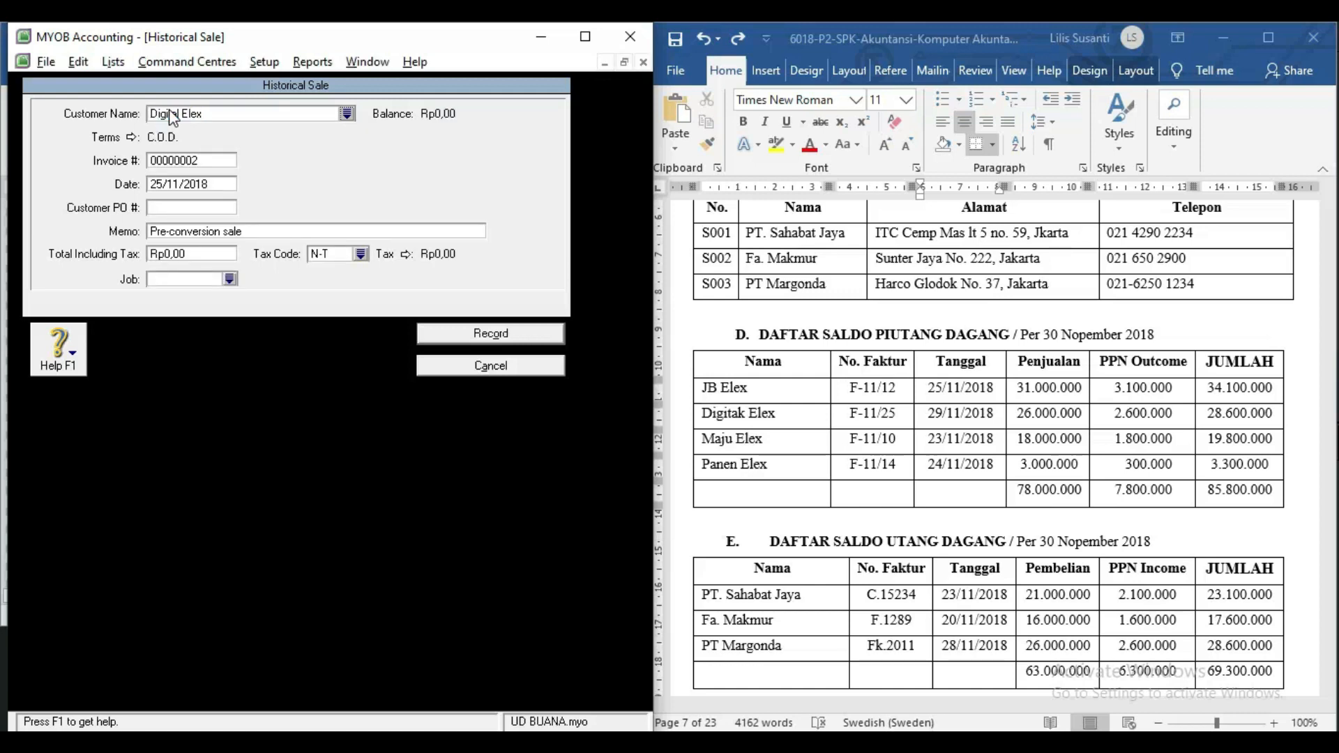
pyautogui.click(171, 189)
pyautogui.click(159, 183)
pyautogui.press('BackSpace')
pyautogui.write('9')
# Enter a total of 28.600.000 with tax code PPN and record the sale.
pyautogui.click(188, 257)
pyautogui.write('2')
pyautogui.write('8.6')
pyautogui.write('00.000')
pyautogui.press('Tab')
pyautogui.write('PPN')
pyautogui.press('Tab')
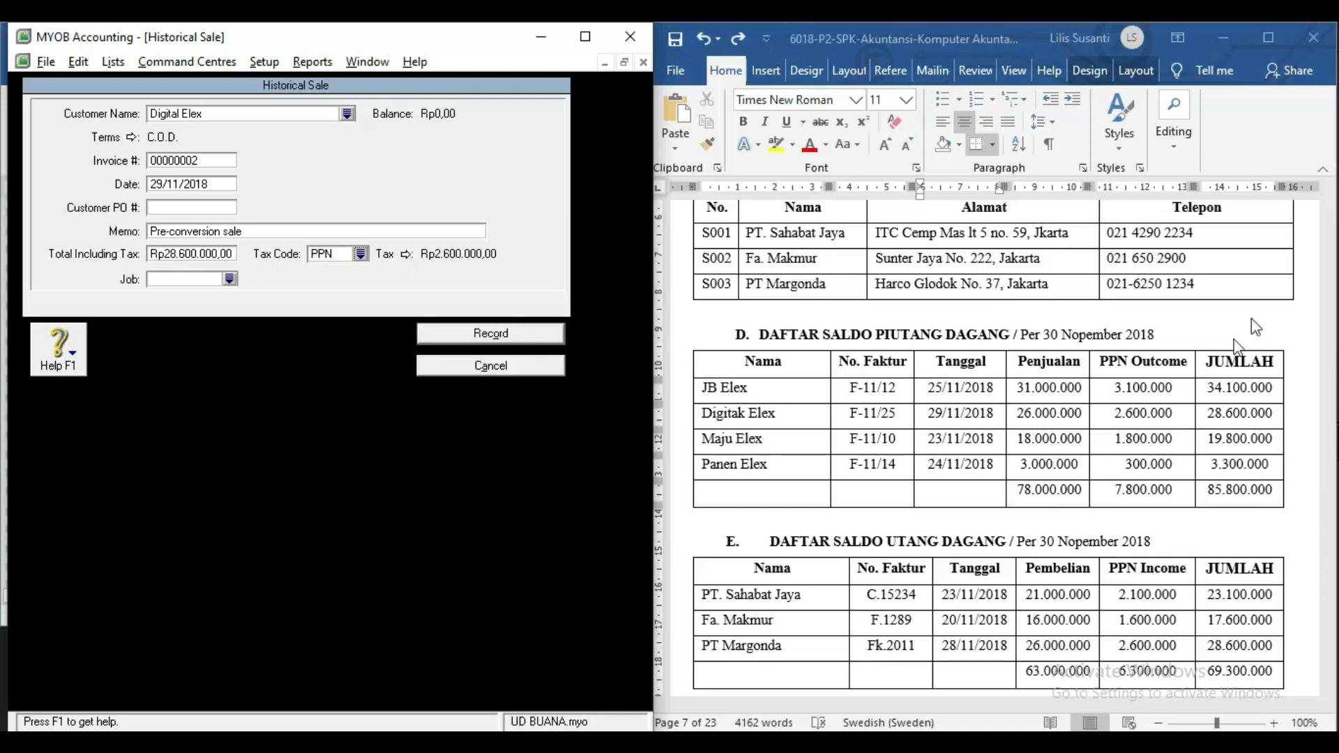
pyautogui.click(512, 329)
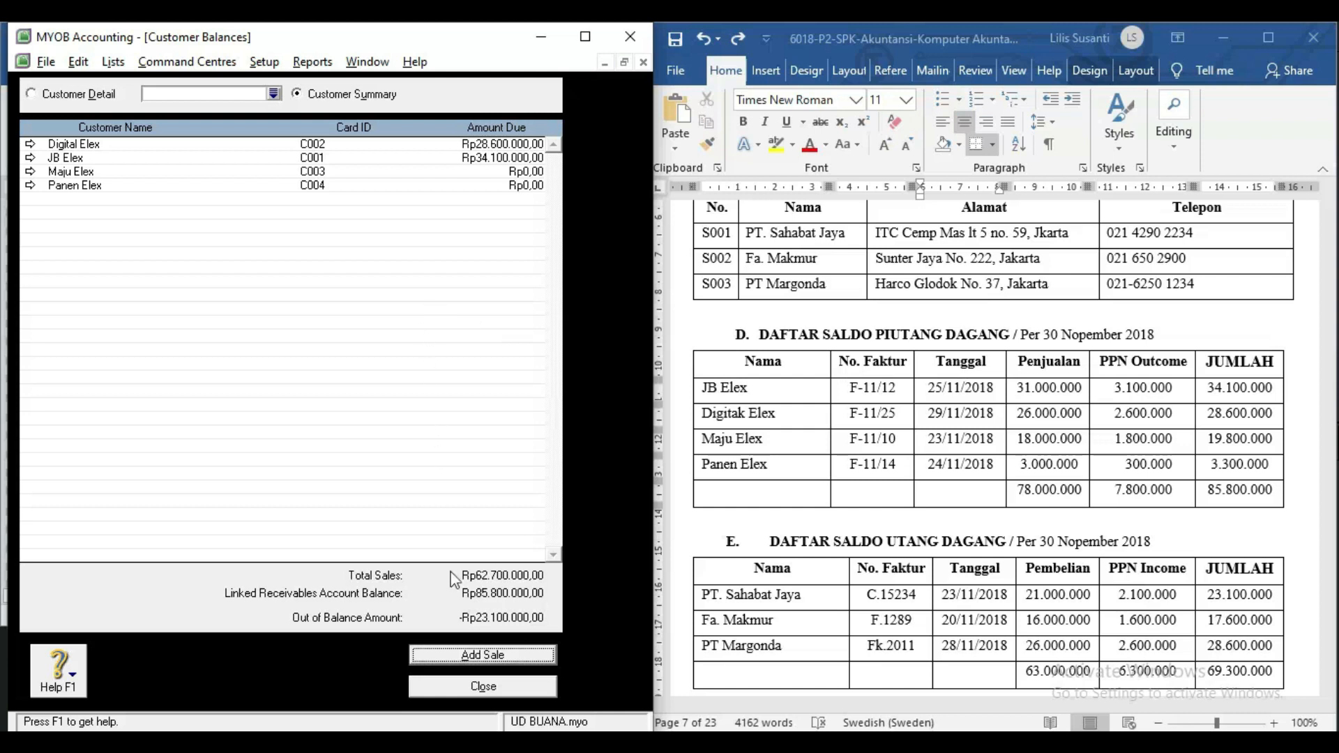
pyautogui.click(459, 654)
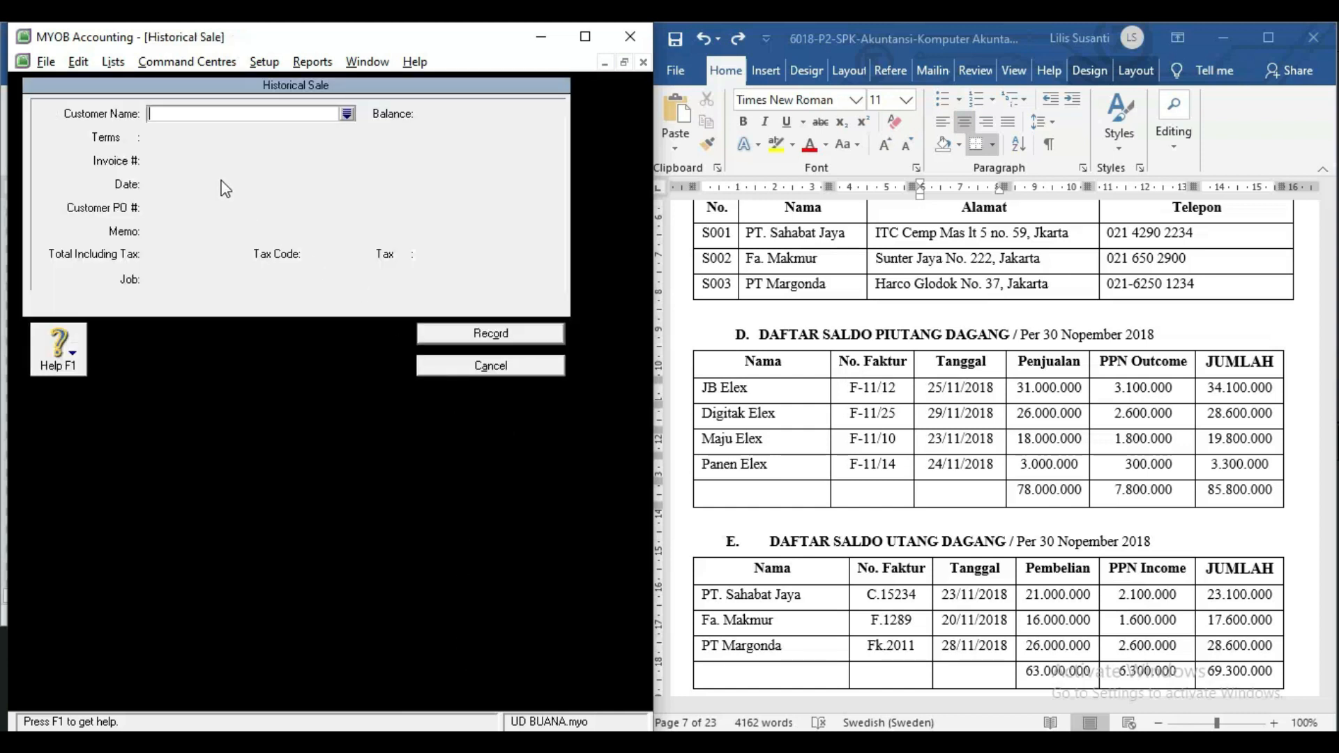
# Choose Maju Elex as the customer and change the date to 23/11/2018.
pyautogui.write('Maju Elex')
pyautogui.press('Tab')
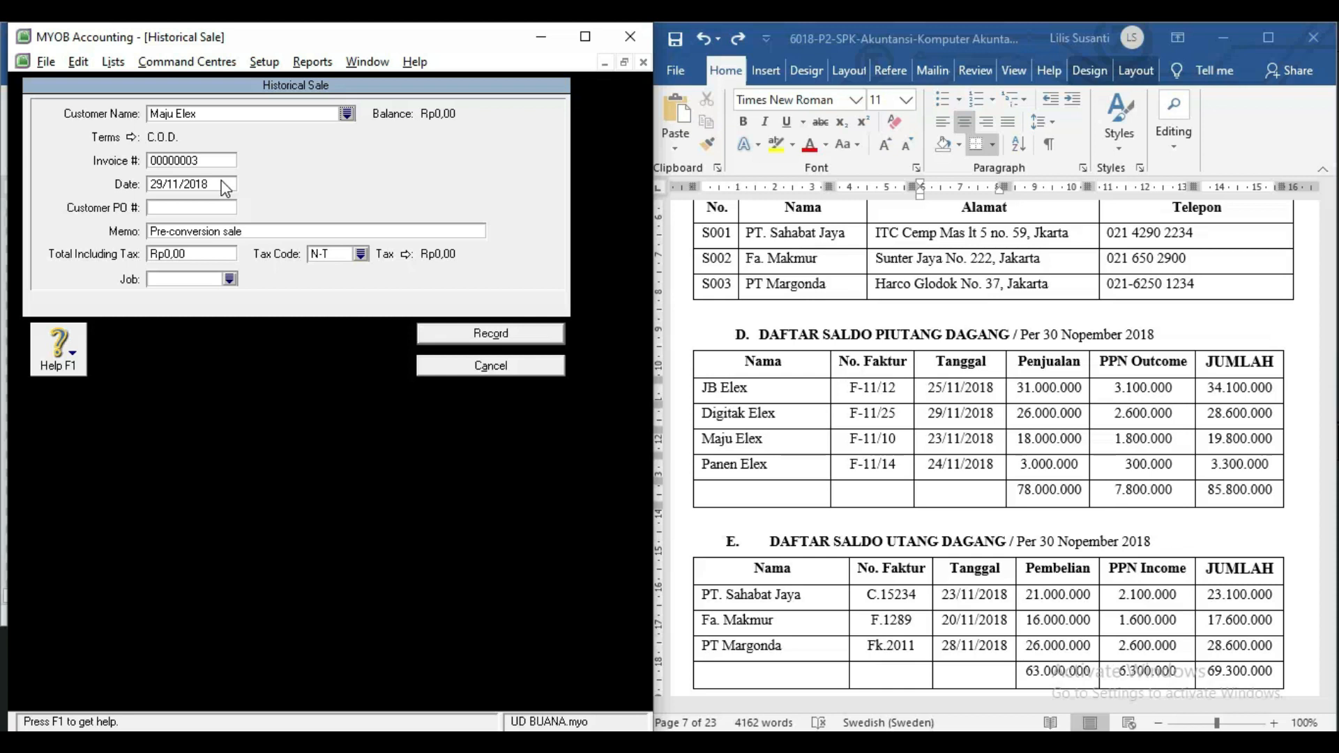
pyautogui.click(223, 186)
pyautogui.click(165, 183)
pyautogui.moveTo(166, 183); pyautogui.dragTo(134, 180)
pyautogui.write('23')
# Enter a total of 19800000 with tax code PPN and record the sale.
pyautogui.click(178, 256)
pyautogui.write('19800000')
pyautogui.press('Tab')
pyautogui.write('PPN')
pyautogui.click(436, 333)
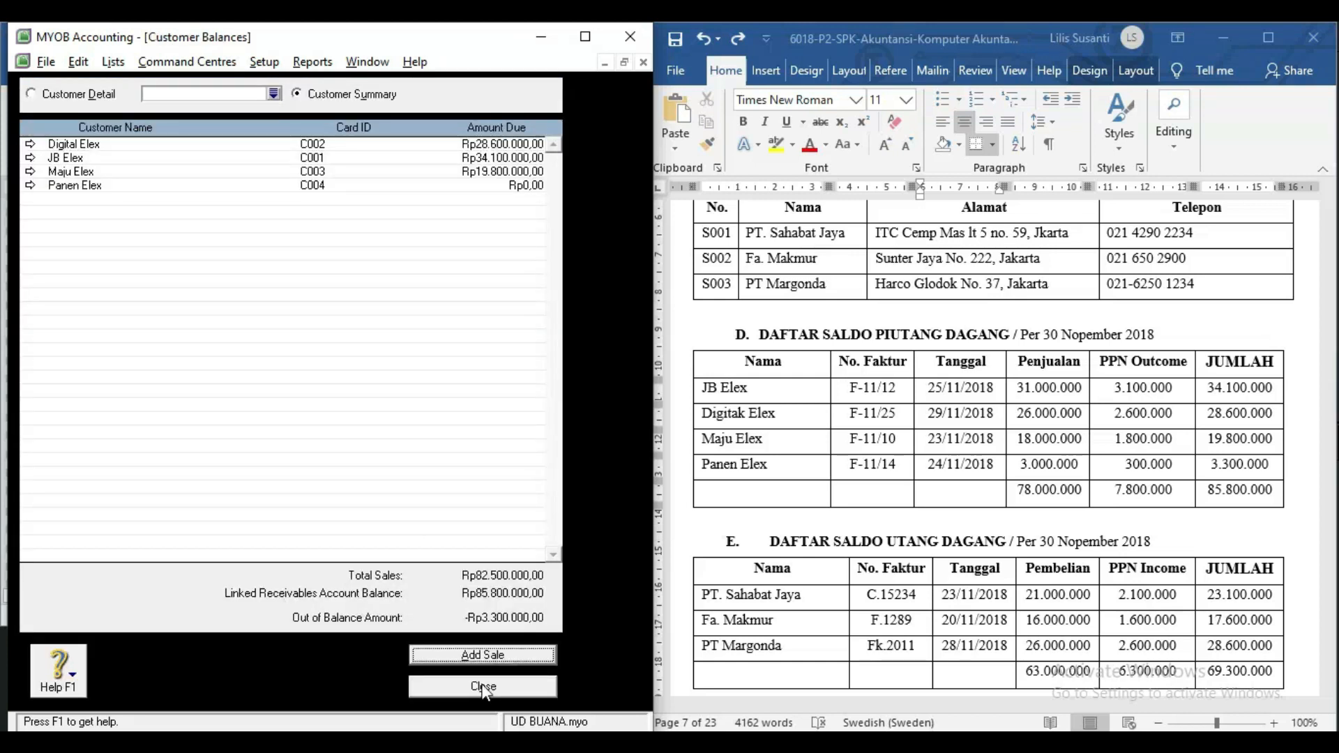
pyautogui.click(488, 656)
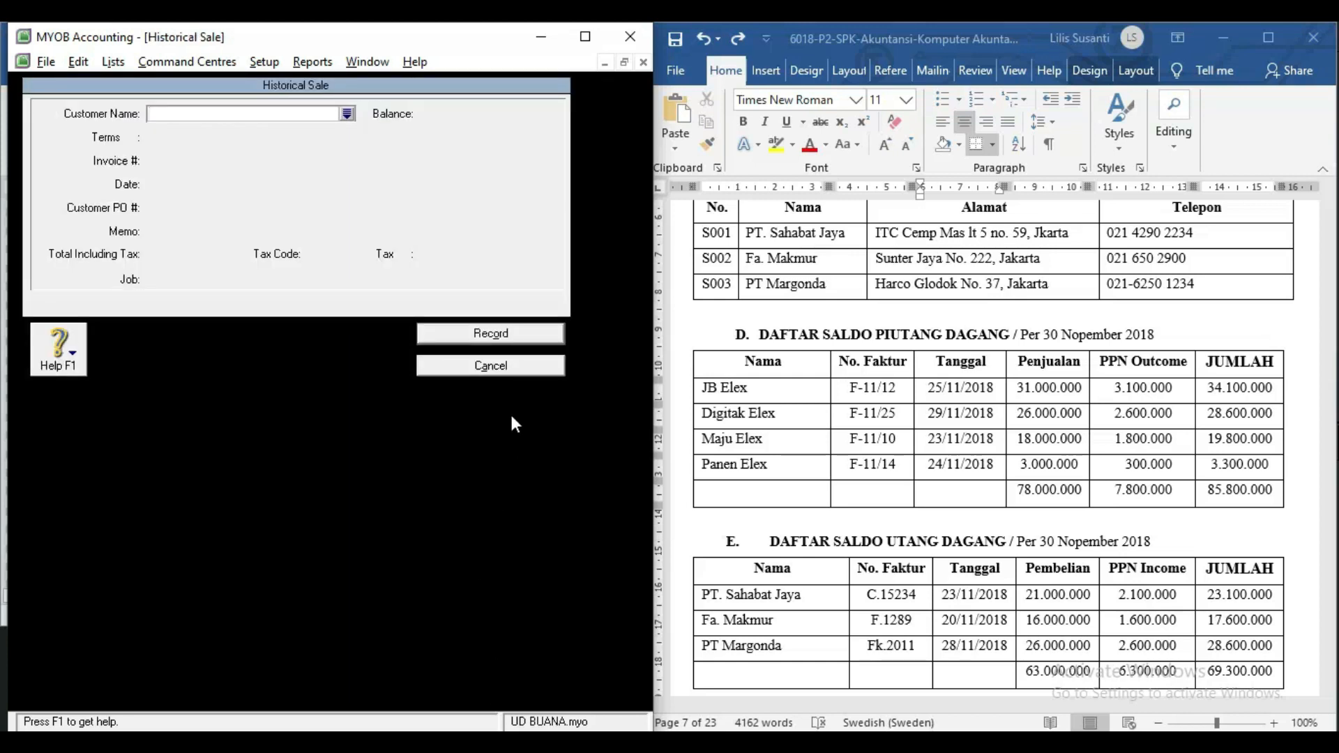
# Choose Panen Elex as the customer and change the sale date to 24/11/2018.
pyautogui.write('Panen Elex')
pyautogui.press('Tab')
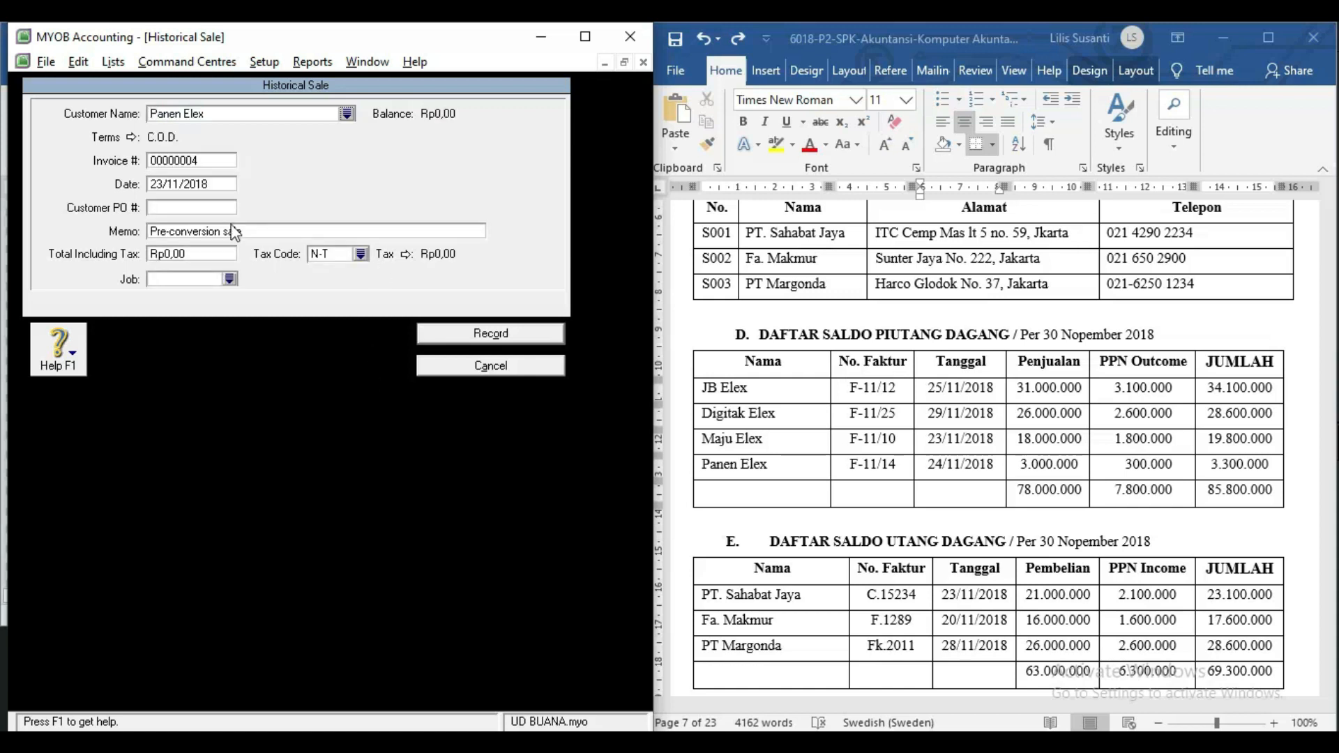
pyautogui.click(163, 184)
pyautogui.moveTo(163, 184); pyautogui.dragTo(153, 185)
pyautogui.press('BackSpace')
pyautogui.write('24')
# Enter a total of 3.300.000 with PPN, record it, and dismiss the balanced-receivables message.
pyautogui.click(196, 256)
pyautogui.write('3.300.')
pyautogui.write('000')
pyautogui.press('Tab')
pyautogui.click(341, 253)
pyautogui.write('PPN')
pyautogui.press('Tab')
pyautogui.click(528, 339)
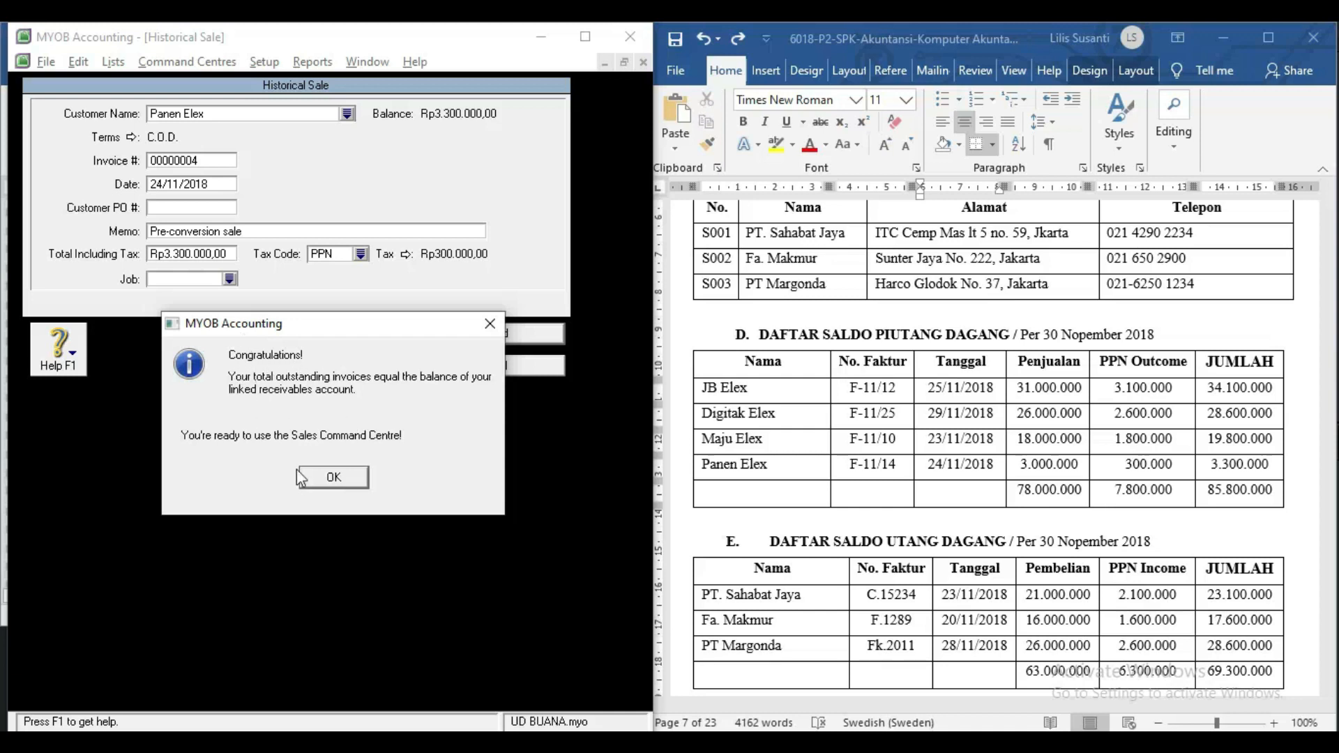
pyautogui.click(339, 482)
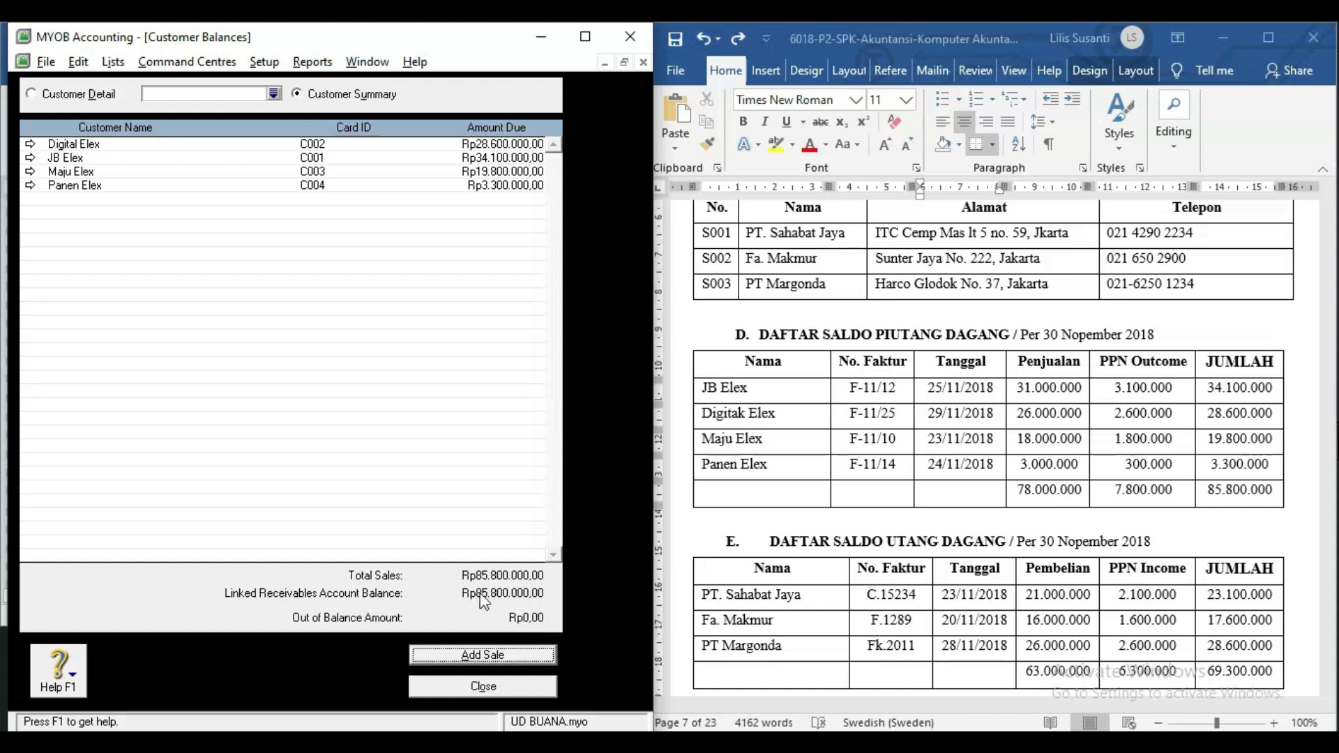
# Close the customer balances list and open the supplier opening balances.
pyautogui.click(515, 686)
pyautogui.click(819, 566)
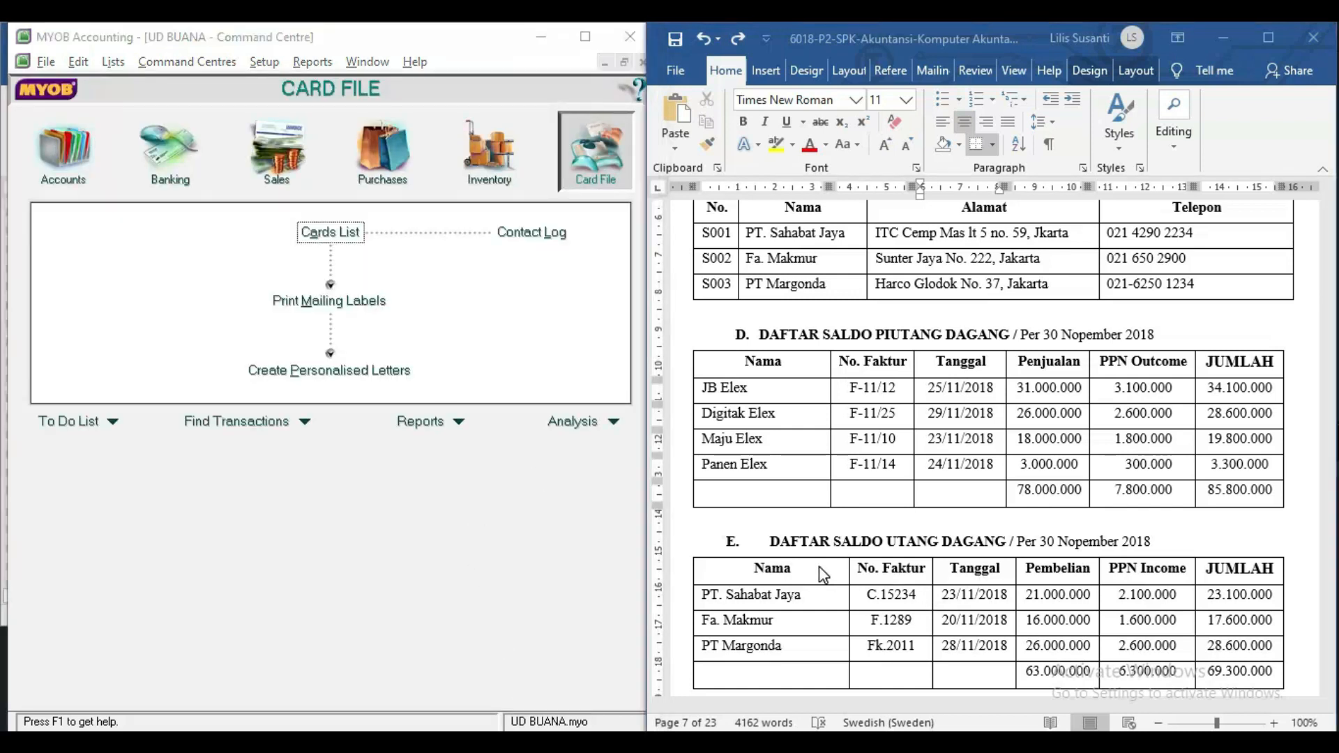
pyautogui.scroll(-5, 819, 567)
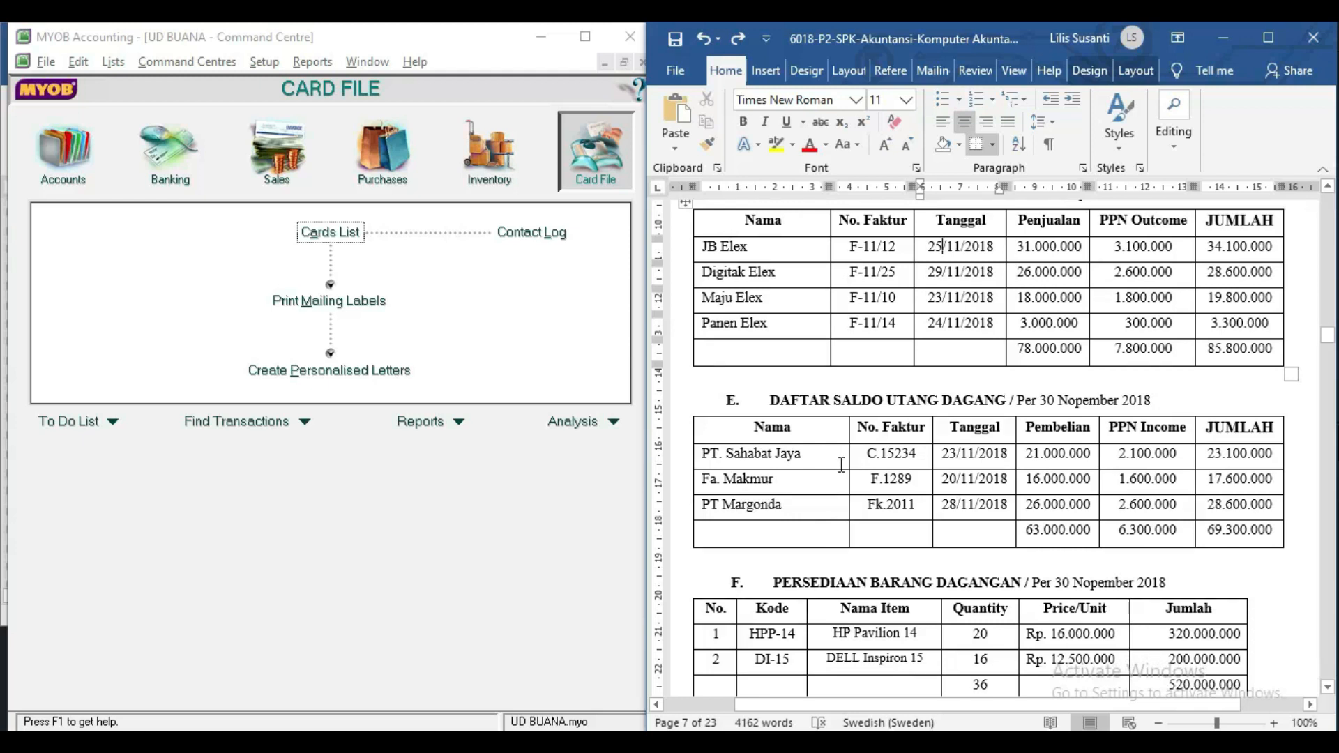
pyautogui.click(264, 62)
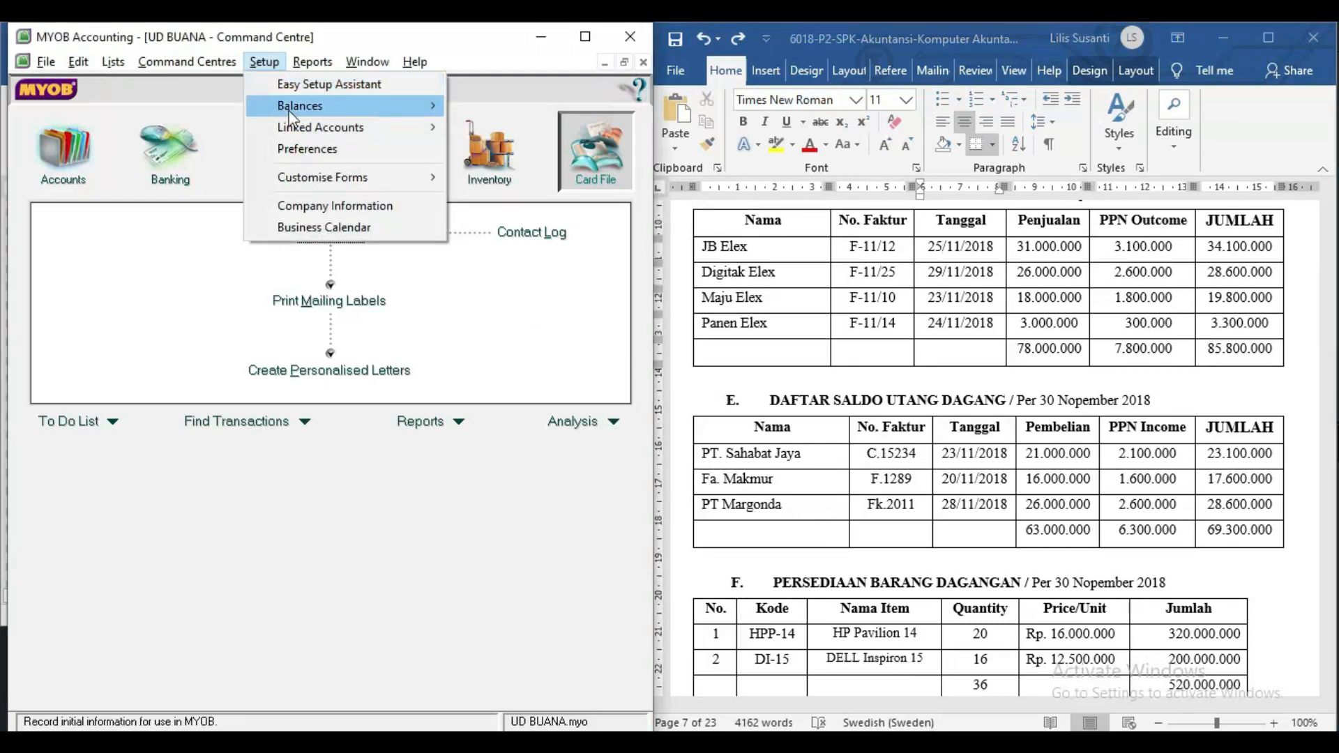
pyautogui.moveTo(341, 106)
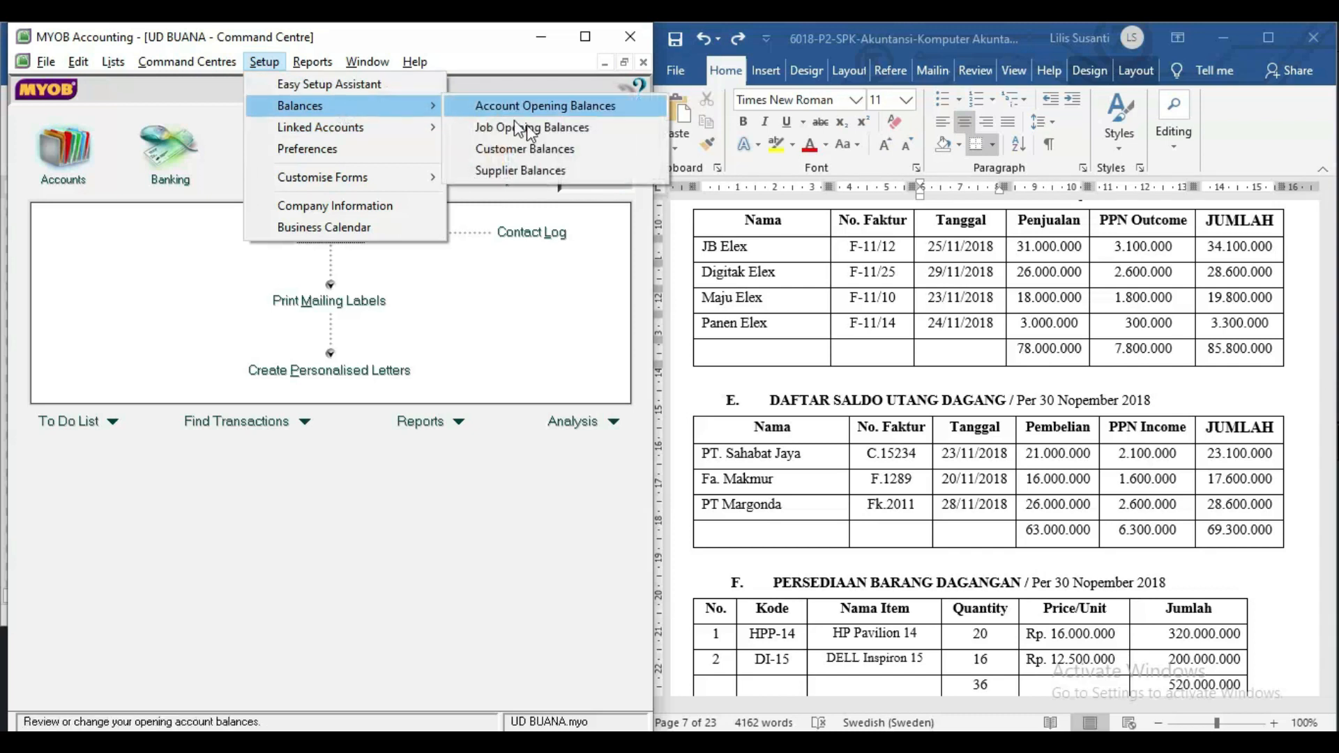
pyautogui.click(522, 174)
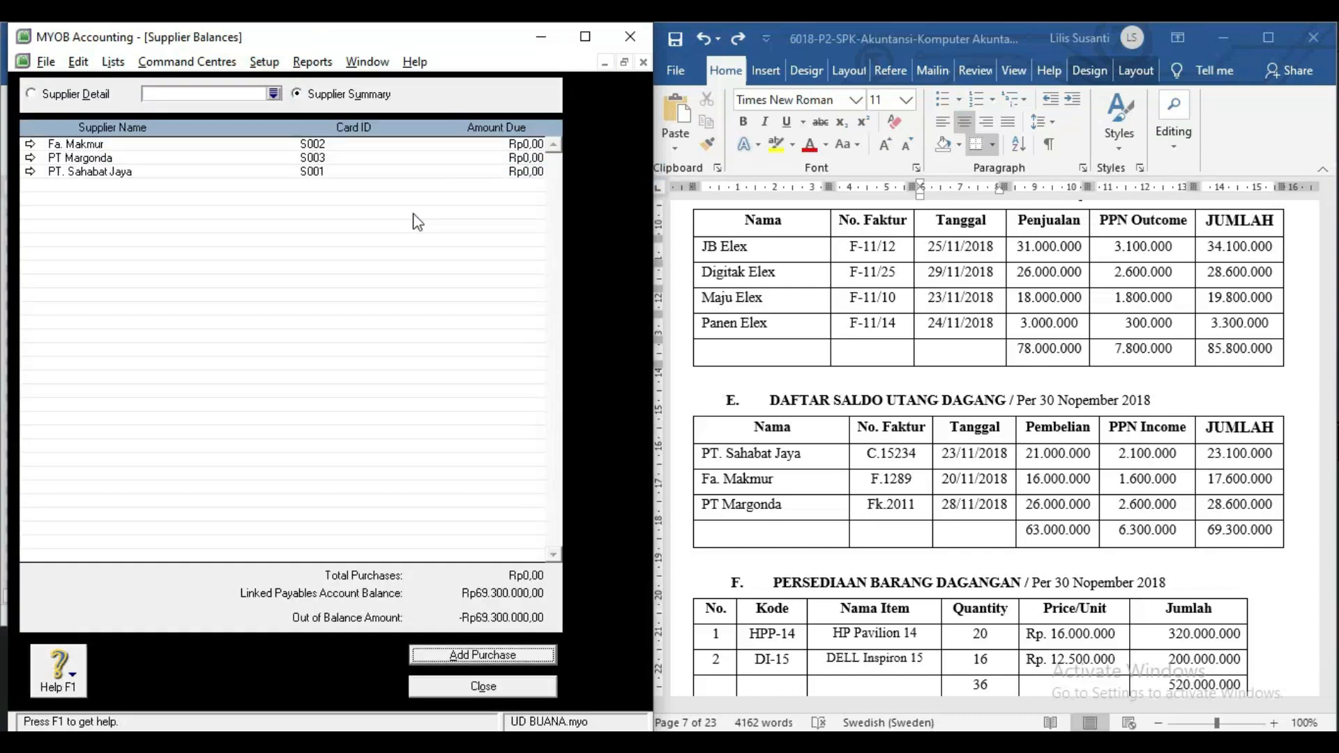
# Start a new historical purchase with PT. Sahabat Jaya as the supplier.
pyautogui.click(492, 655)
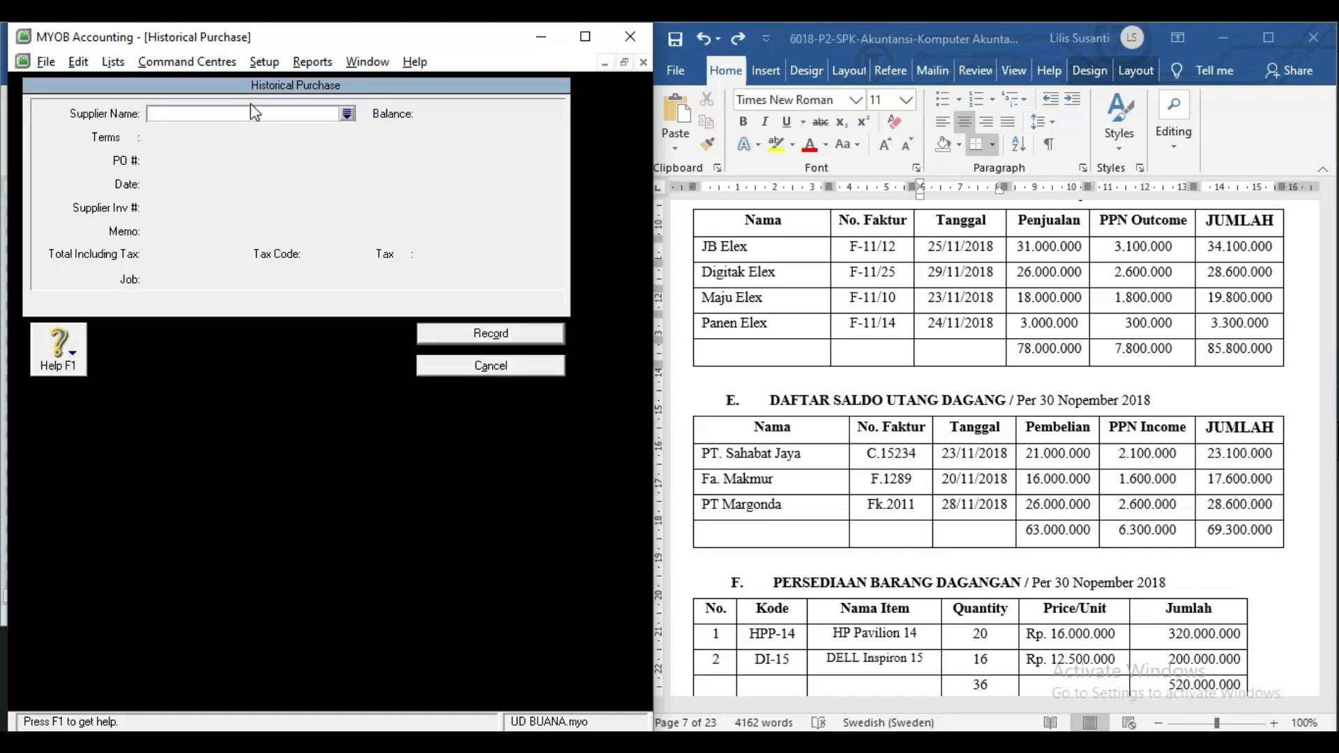
pyautogui.write(';T')
pyautogui.press('BackSpace')
pyautogui.write('P. SA')
pyautogui.click(778, 281)
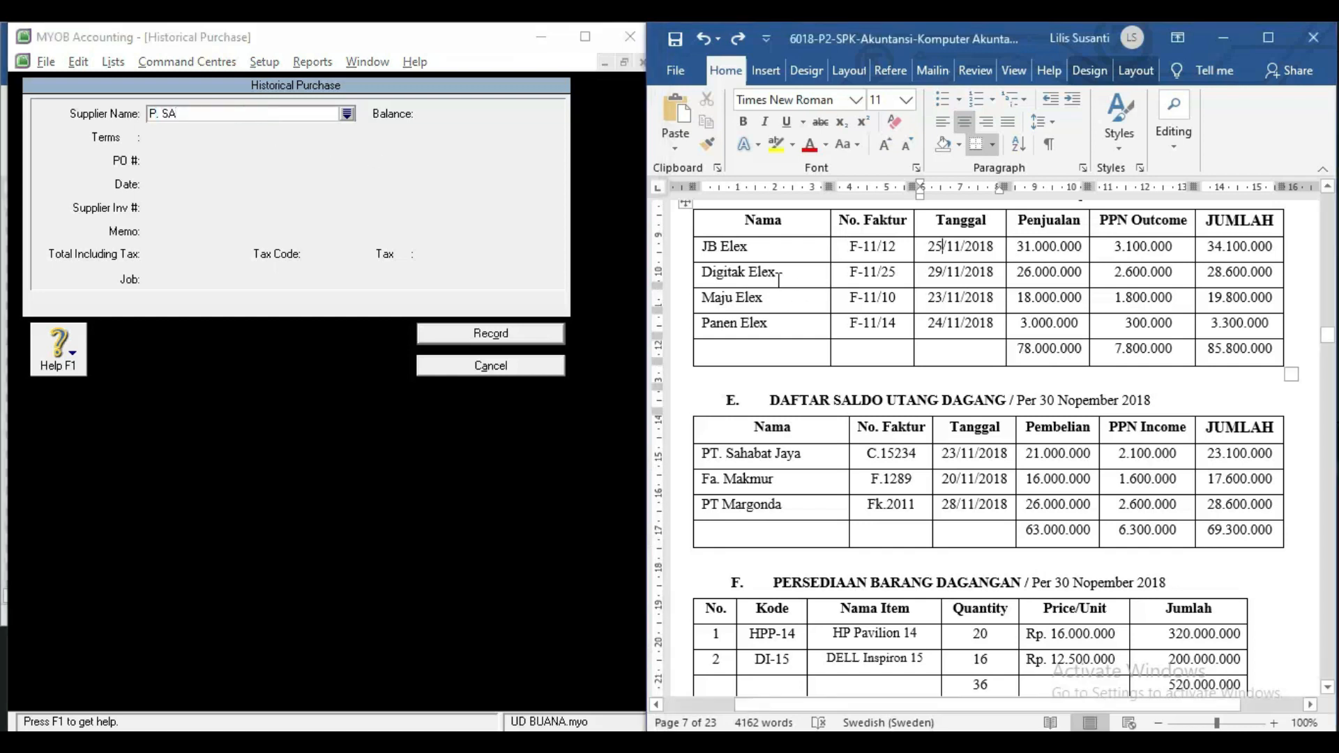
pyautogui.scroll(2, 778, 281)
pyautogui.scroll(1, 779, 281)
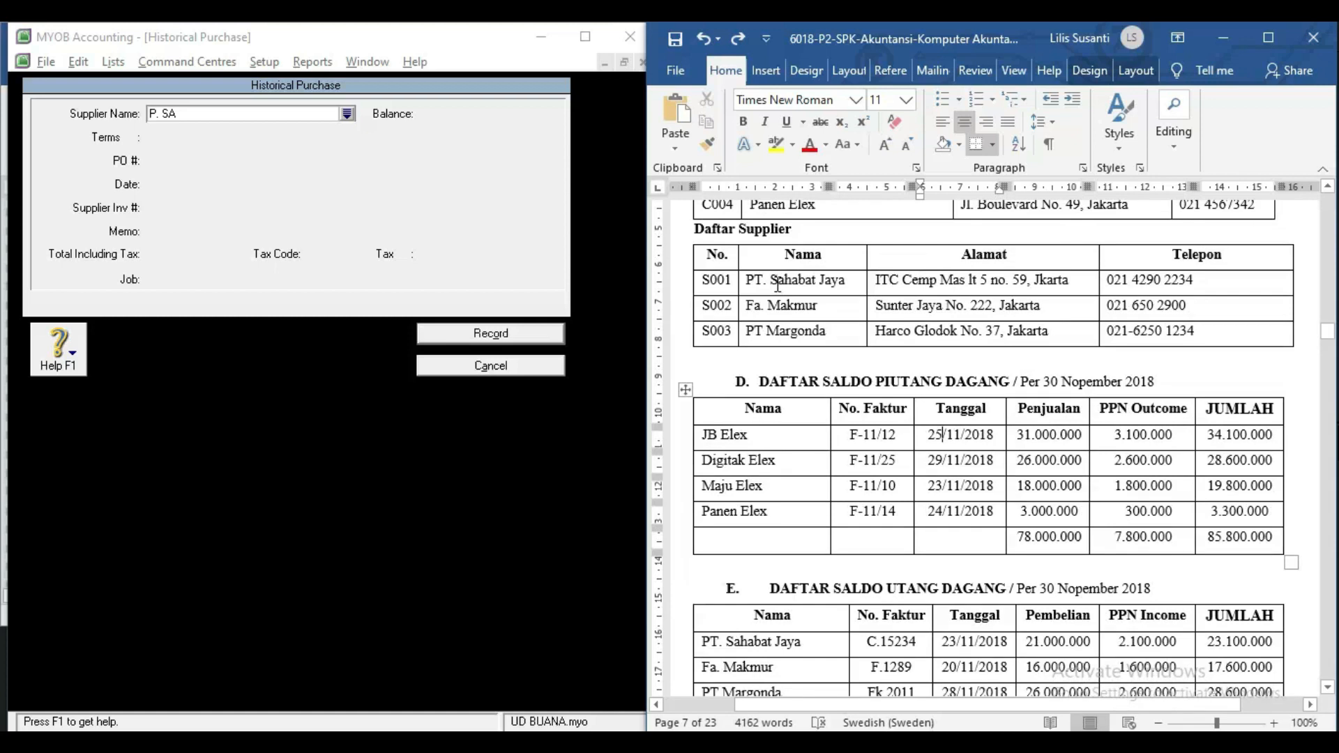
pyautogui.click(203, 116)
pyautogui.write('PT.')
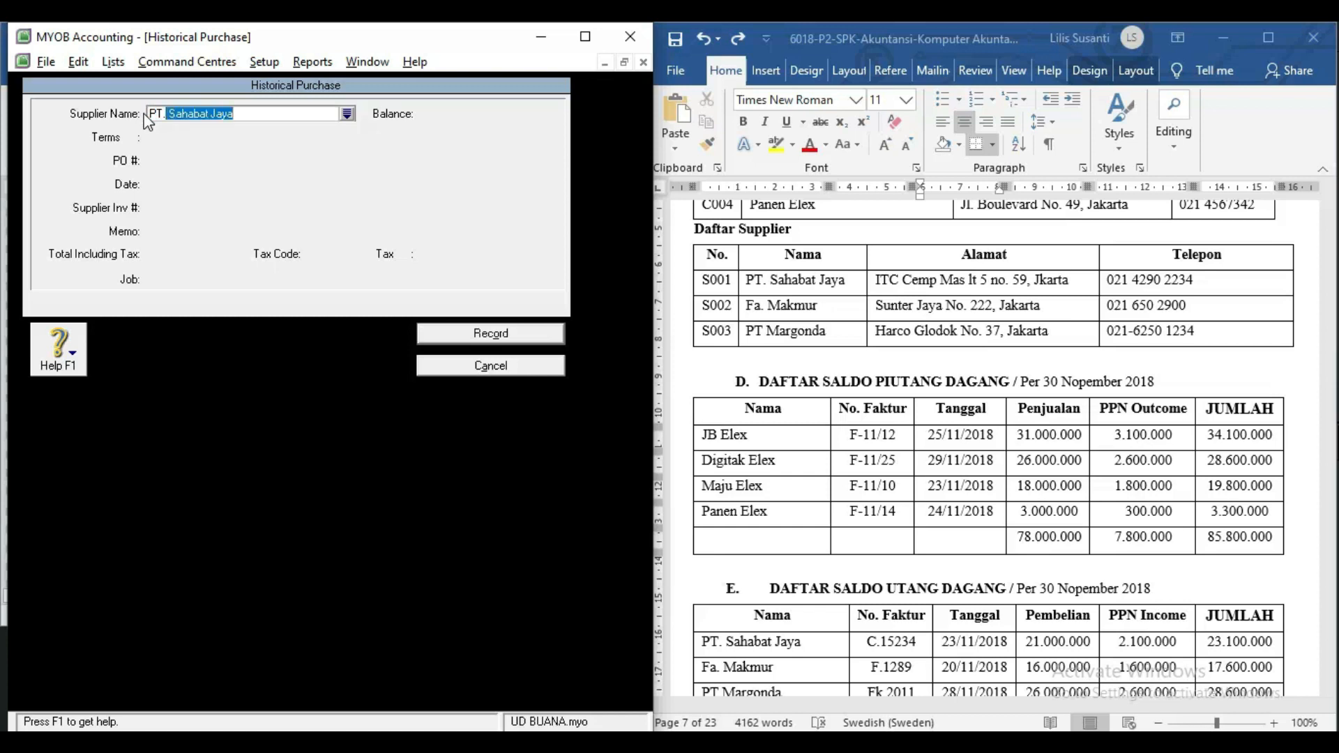
pyautogui.press('Tab')
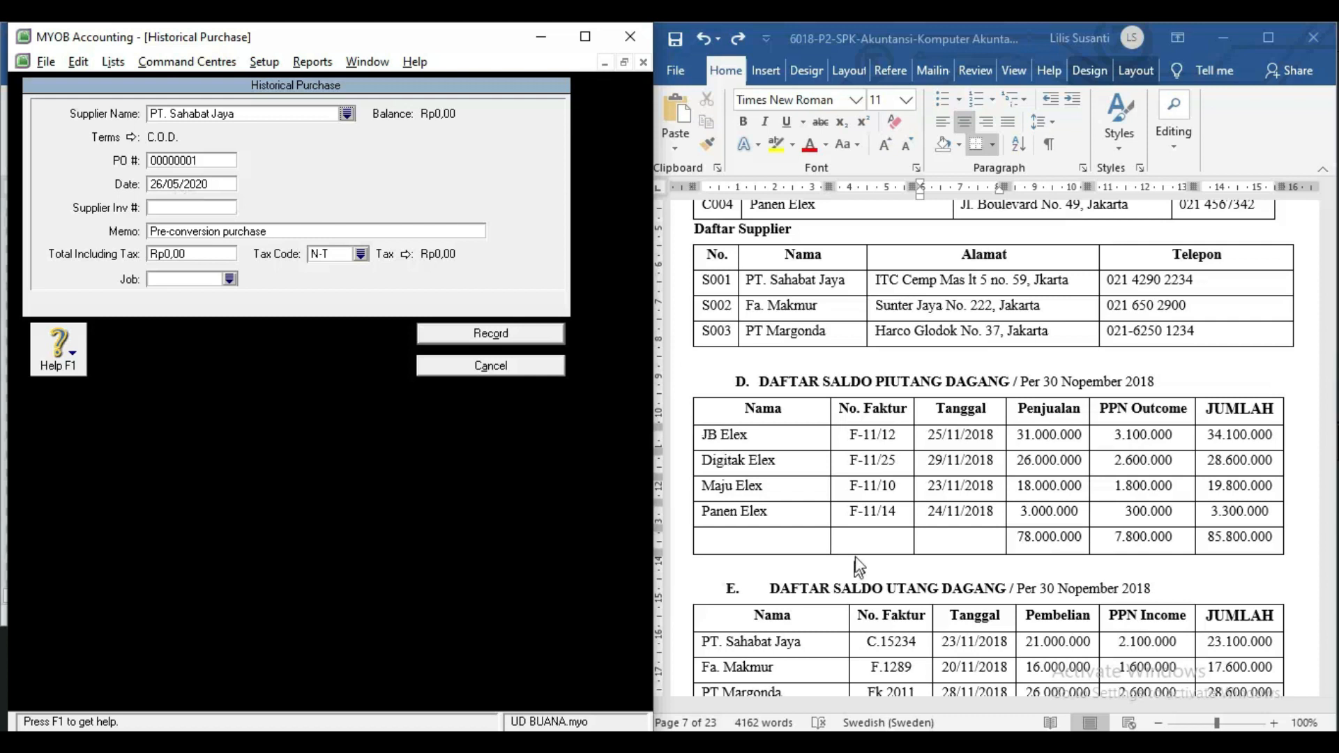
# Enter purchase C.15234 dated 23/11/18 totalling 23100000 with PPN and record it.
pyautogui.click(881, 611)
pyautogui.scroll(-5, 872, 593)
pyautogui.scroll(-2, 867, 584)
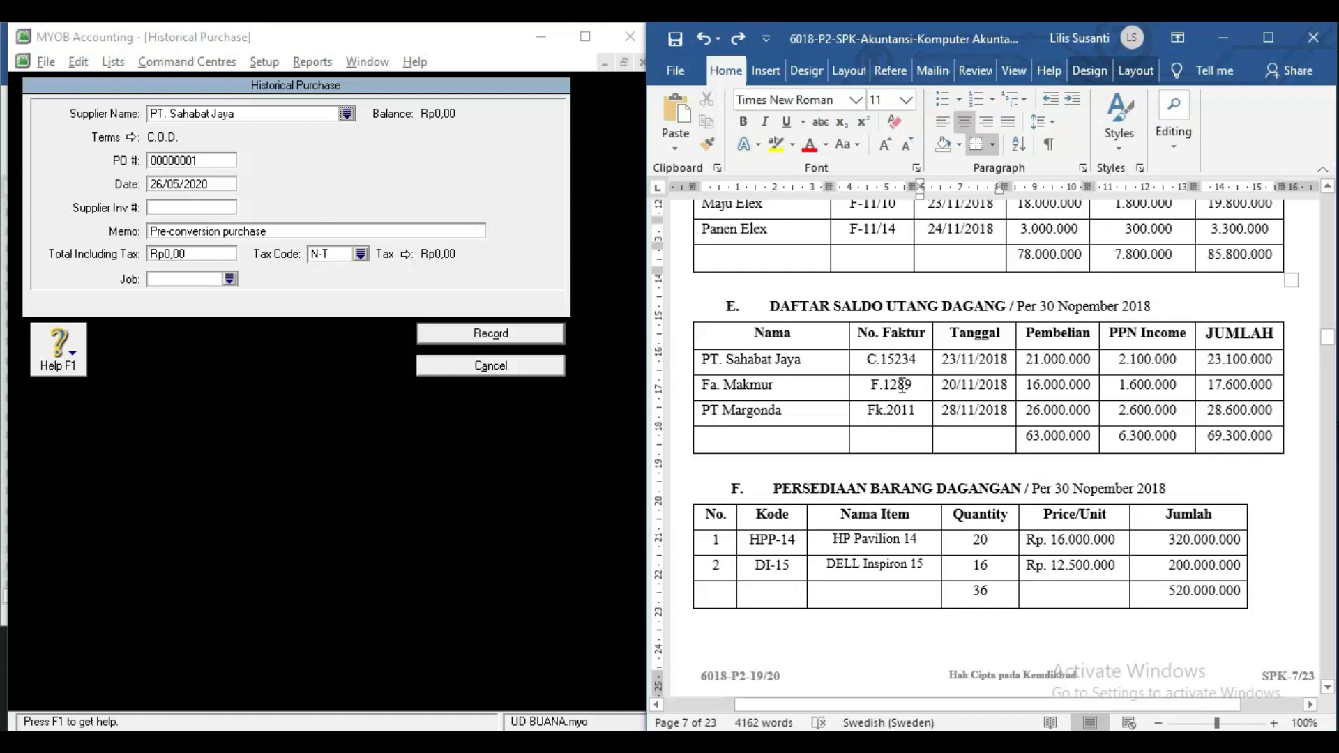
pyautogui.click(191, 162)
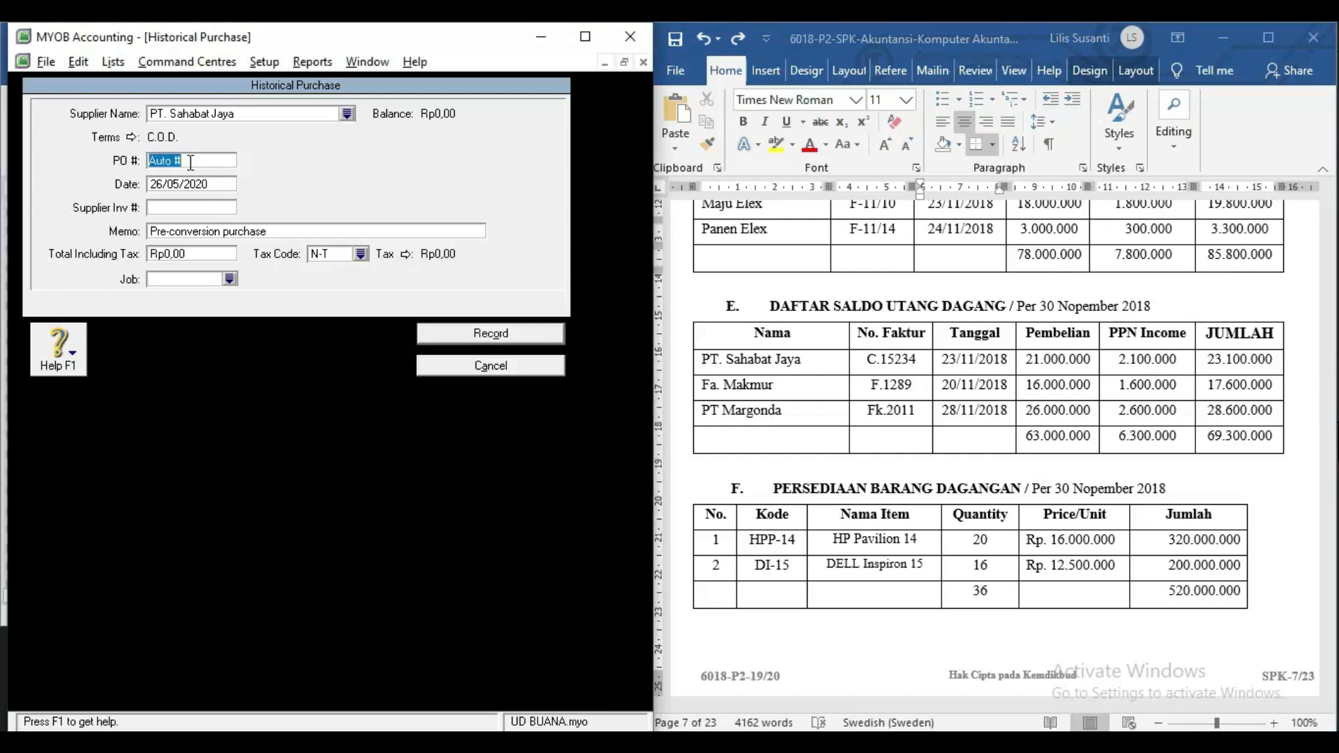
pyautogui.write('C')
pyautogui.write('.15')
pyautogui.write('234')
pyautogui.write('23/11/')
pyautogui.write('18')
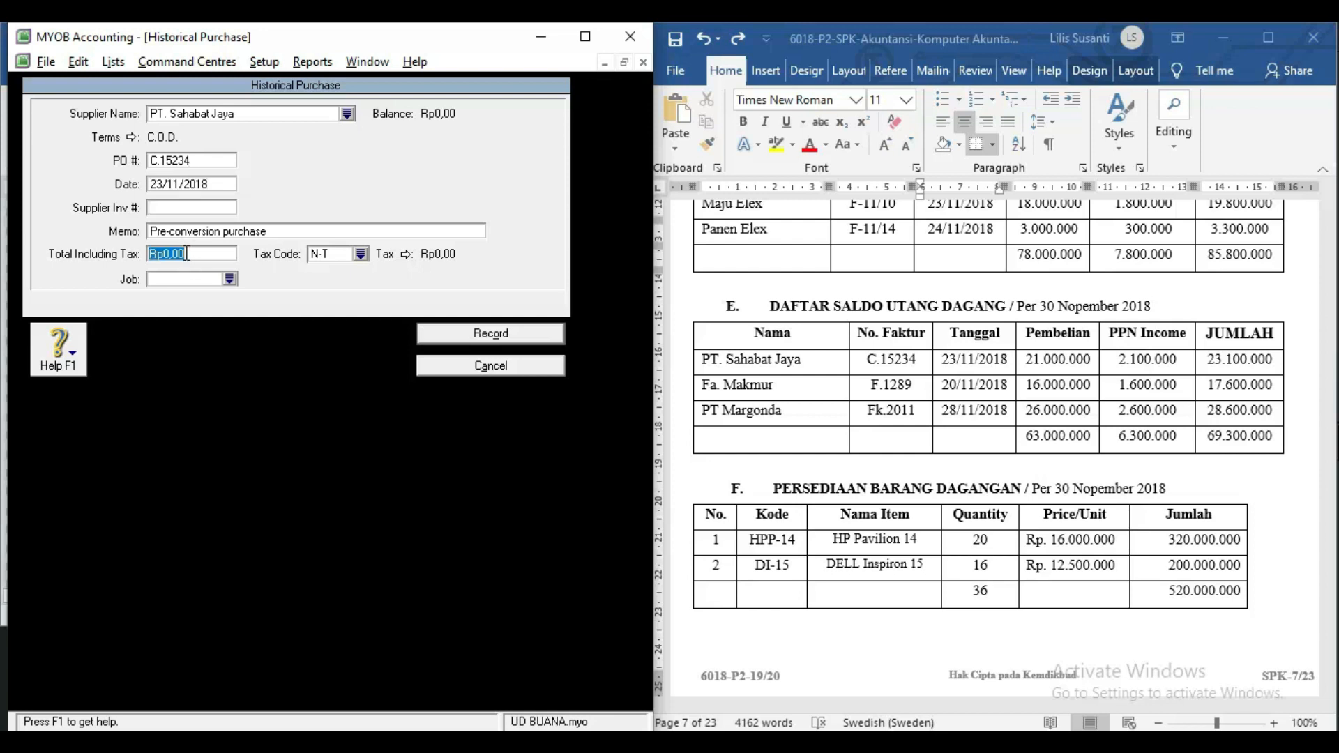
pyautogui.write('23100000')
pyautogui.press('Tab')
pyautogui.write('PPN')
pyautogui.press('Tab')
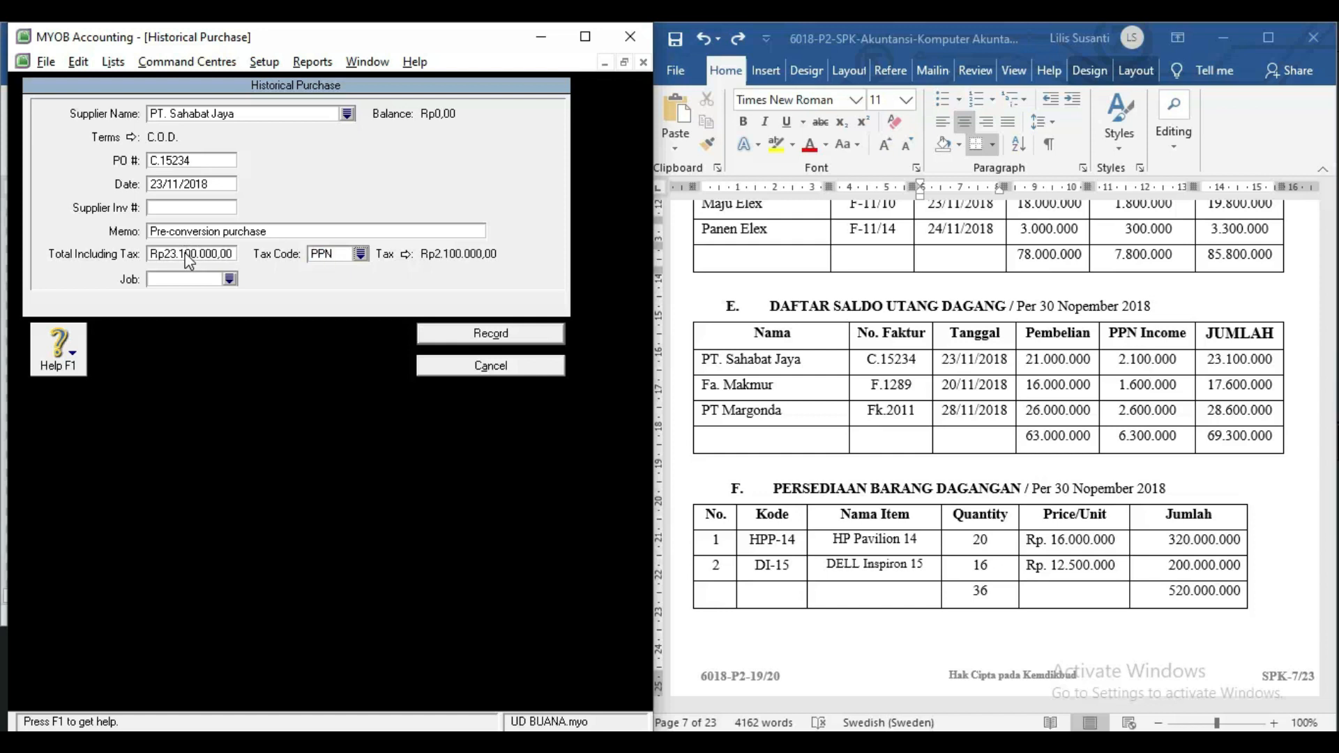
pyautogui.press('Return')
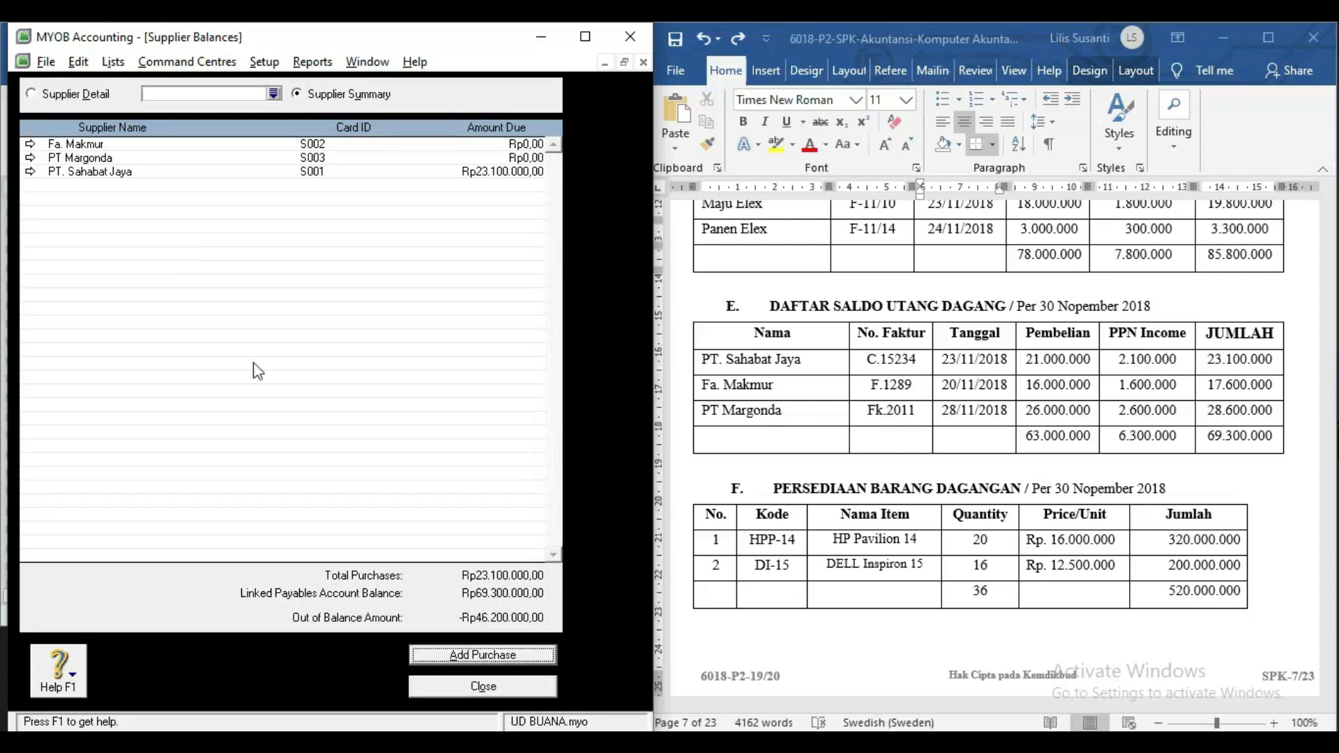
# Start a historical purchase from Fa. Makmur, number F.1289, dated 20/11/2018.
pyautogui.click(430, 656)
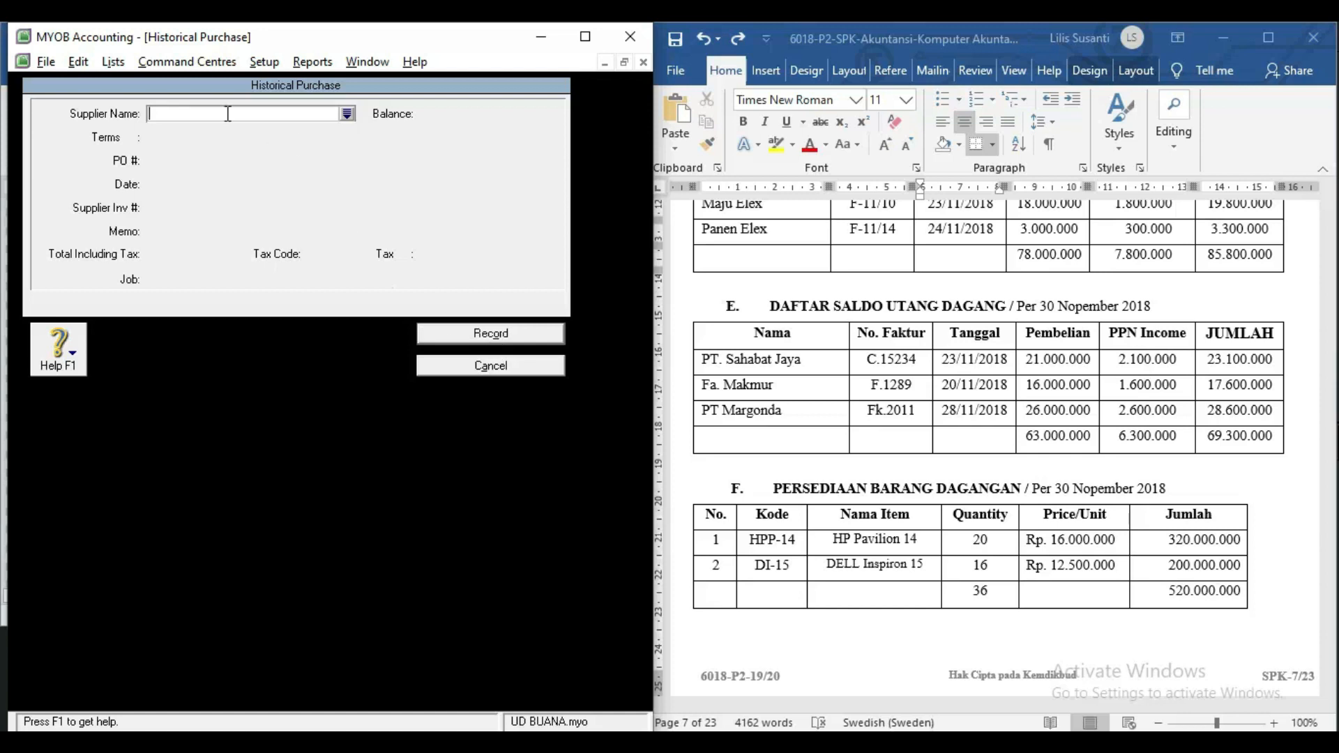
pyautogui.write('Fa')
pyautogui.press('Tab')
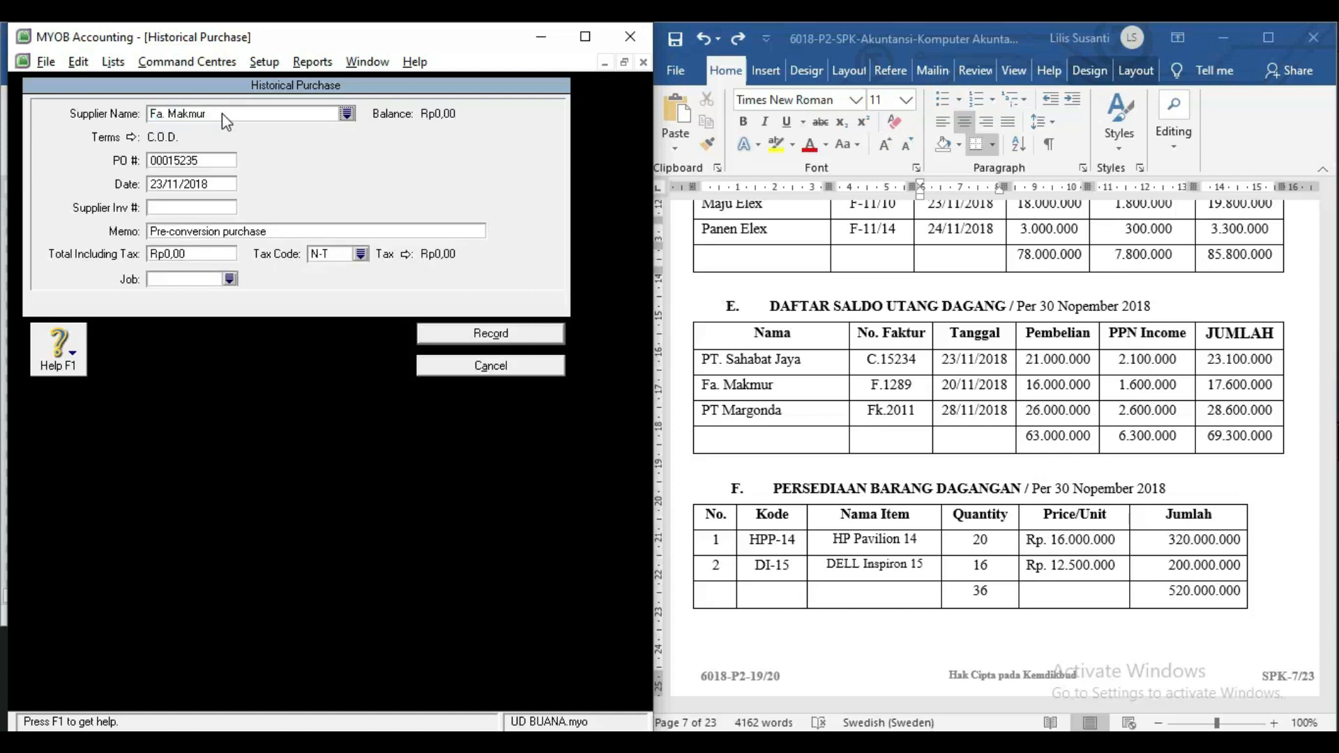
pyautogui.click(210, 161)
pyautogui.write('f.1289')
pyautogui.press('Tab')
pyautogui.click(161, 183)
pyautogui.press('BackSpace')
pyautogui.write('0')
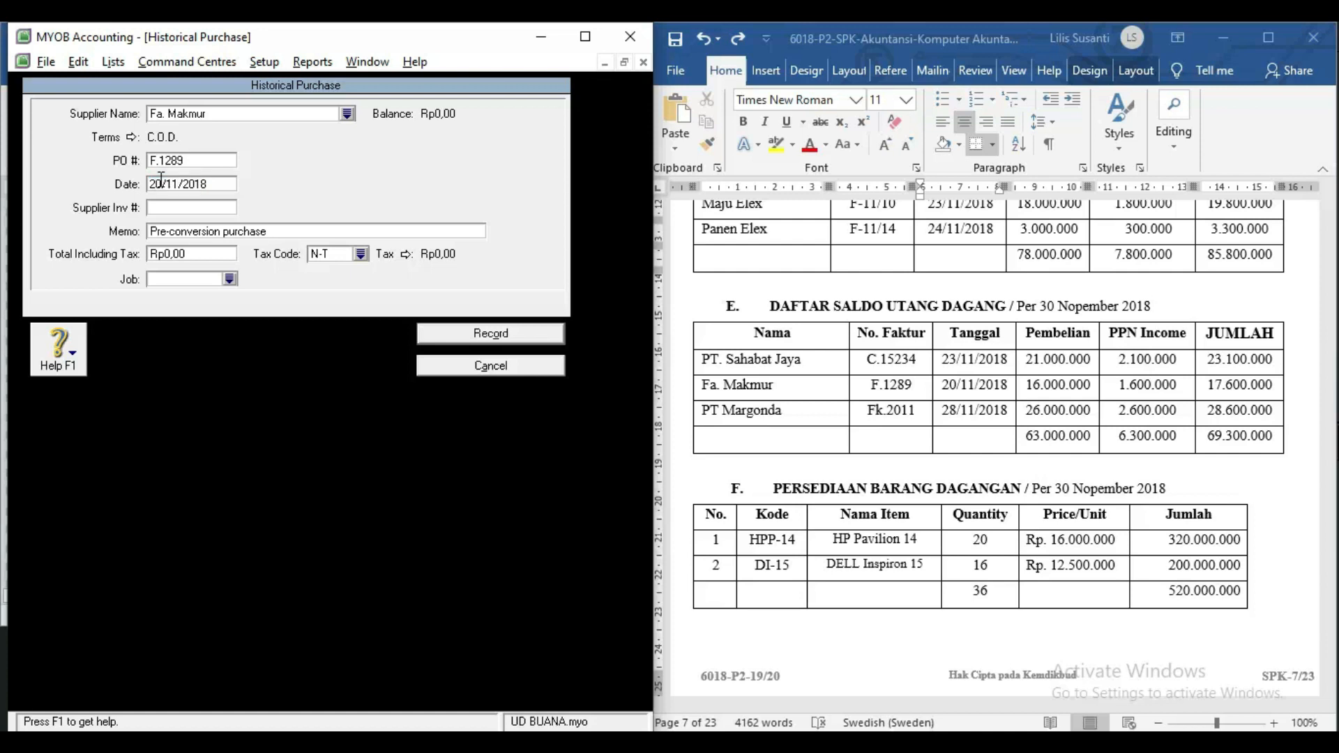
# Enter a total of 17.600.000 with tax code PPN and record the purchase.
pyautogui.click(183, 254)
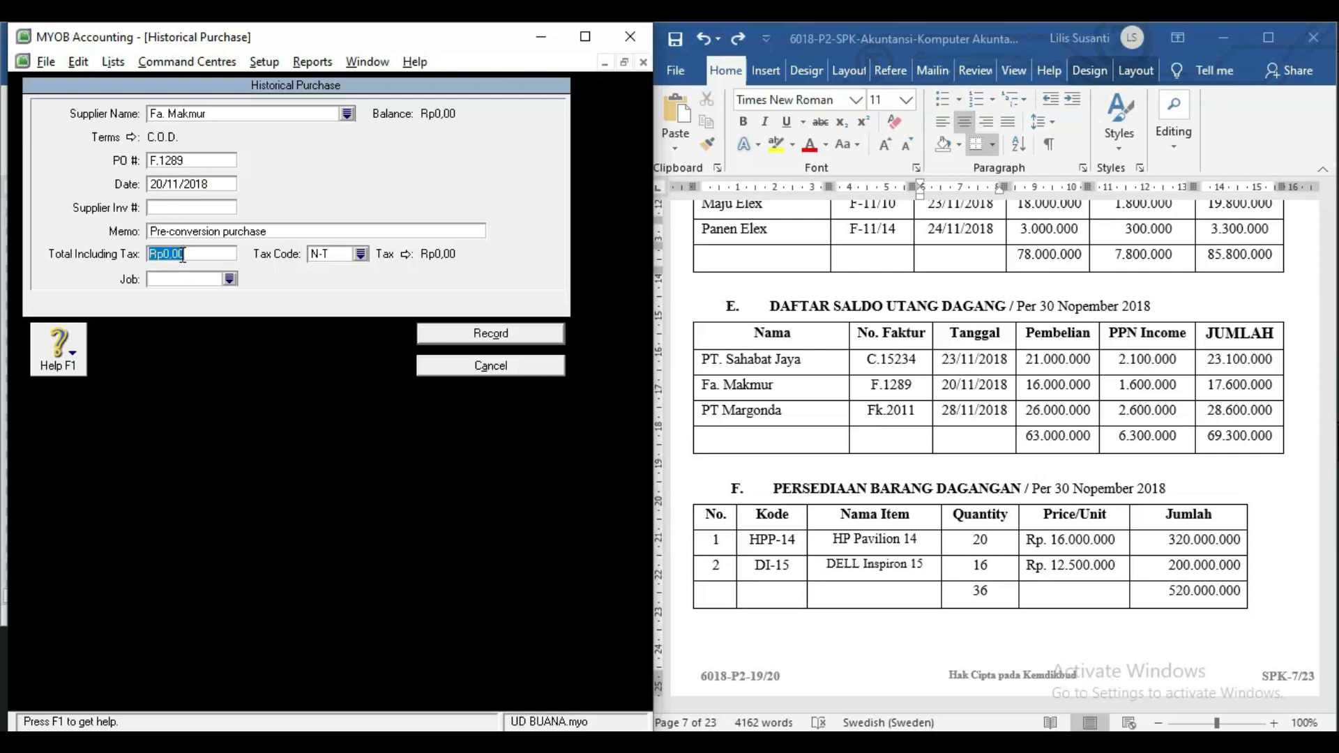
pyautogui.write('17.600.000')
pyautogui.press('Tab')
pyautogui.write('PPN')
pyautogui.press('Tab')
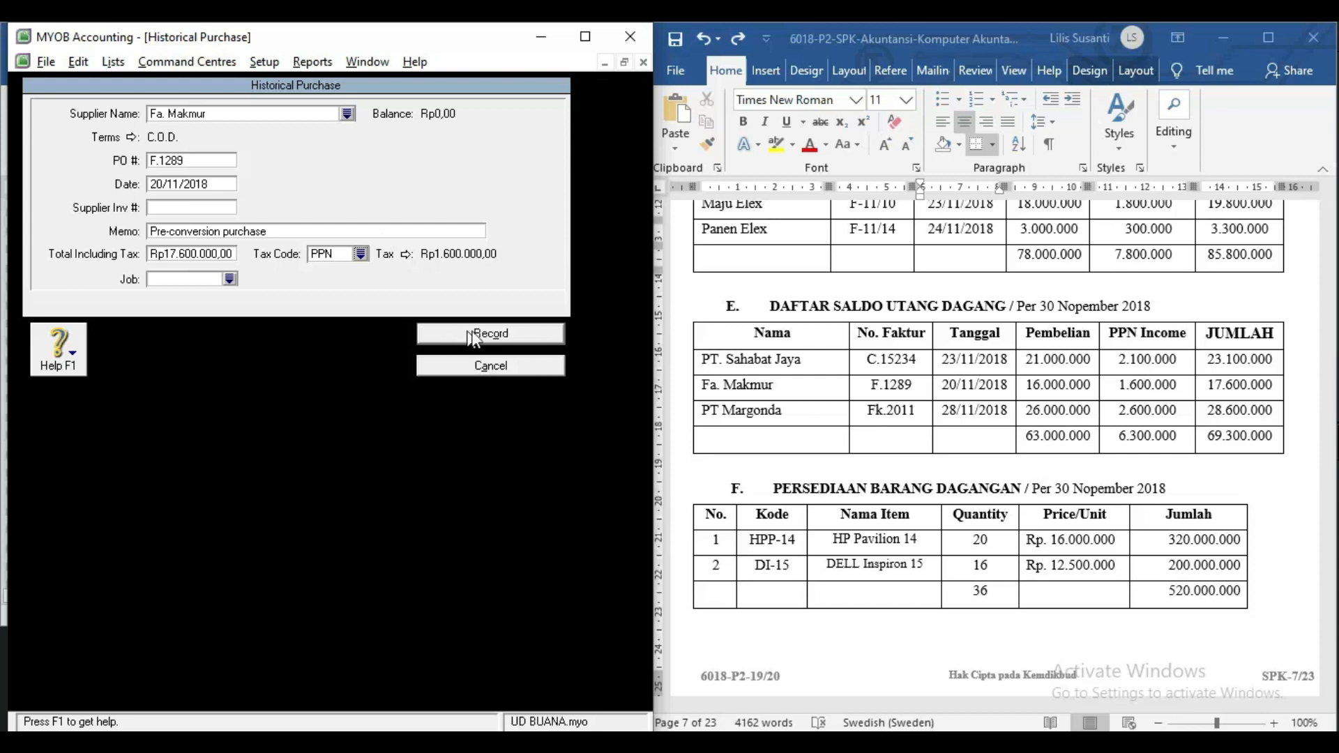
pyautogui.click(509, 337)
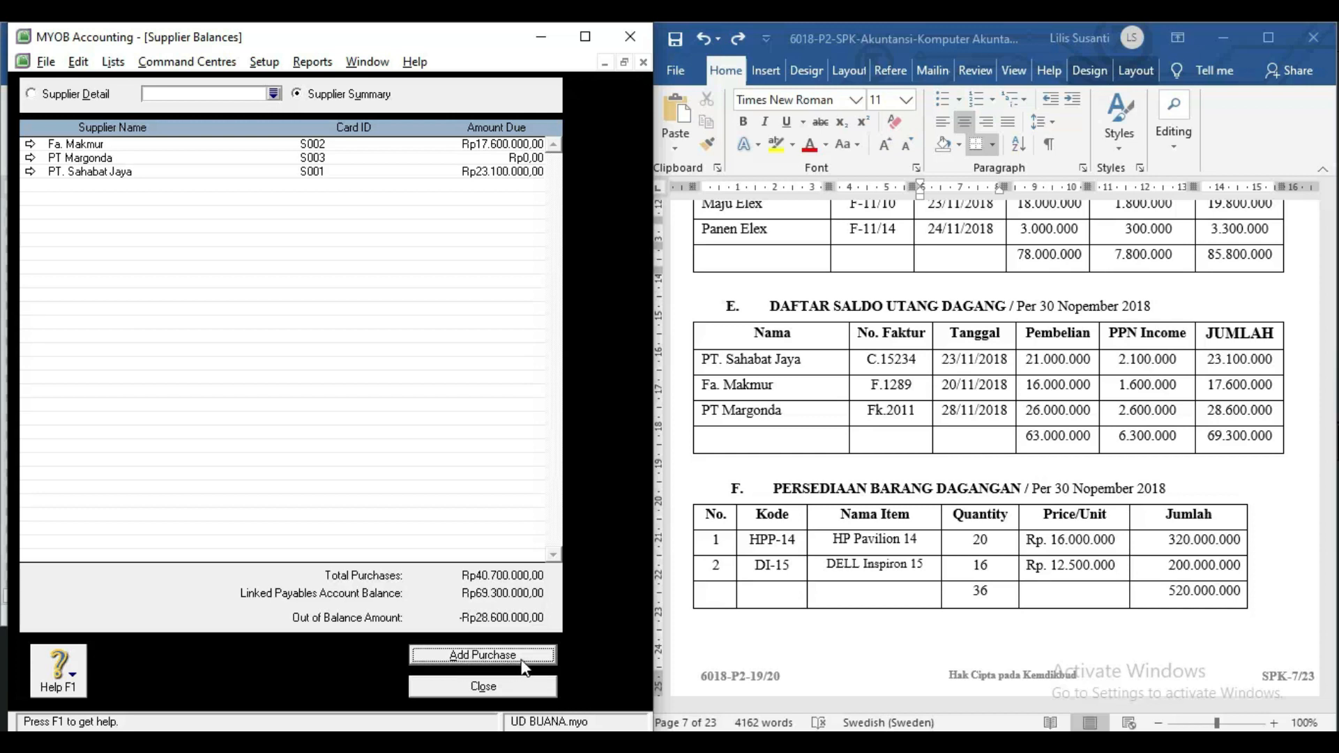
pyautogui.click(458, 659)
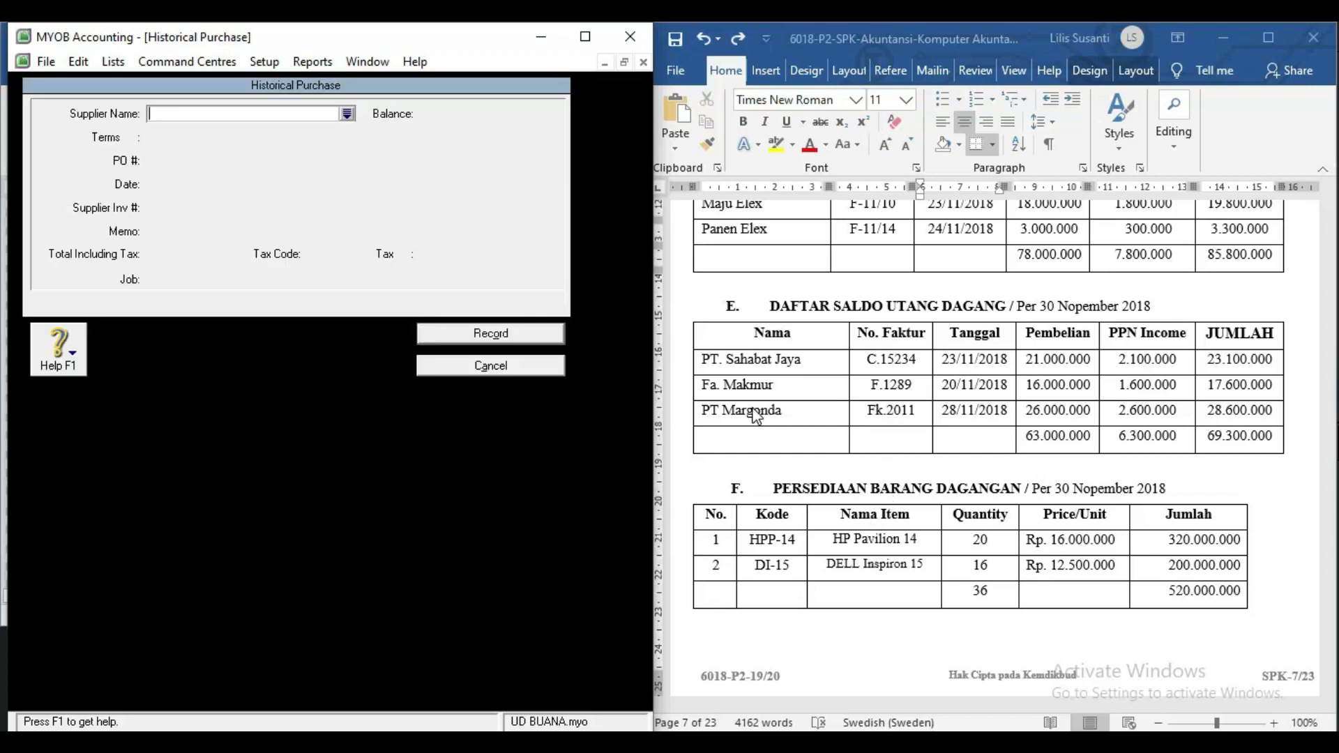
# Choose PT Margonda as supplier with purchase number Fk.2011 dated 28/11/2018.
pyautogui.write('PT Margonda')
pyautogui.press('Tab')
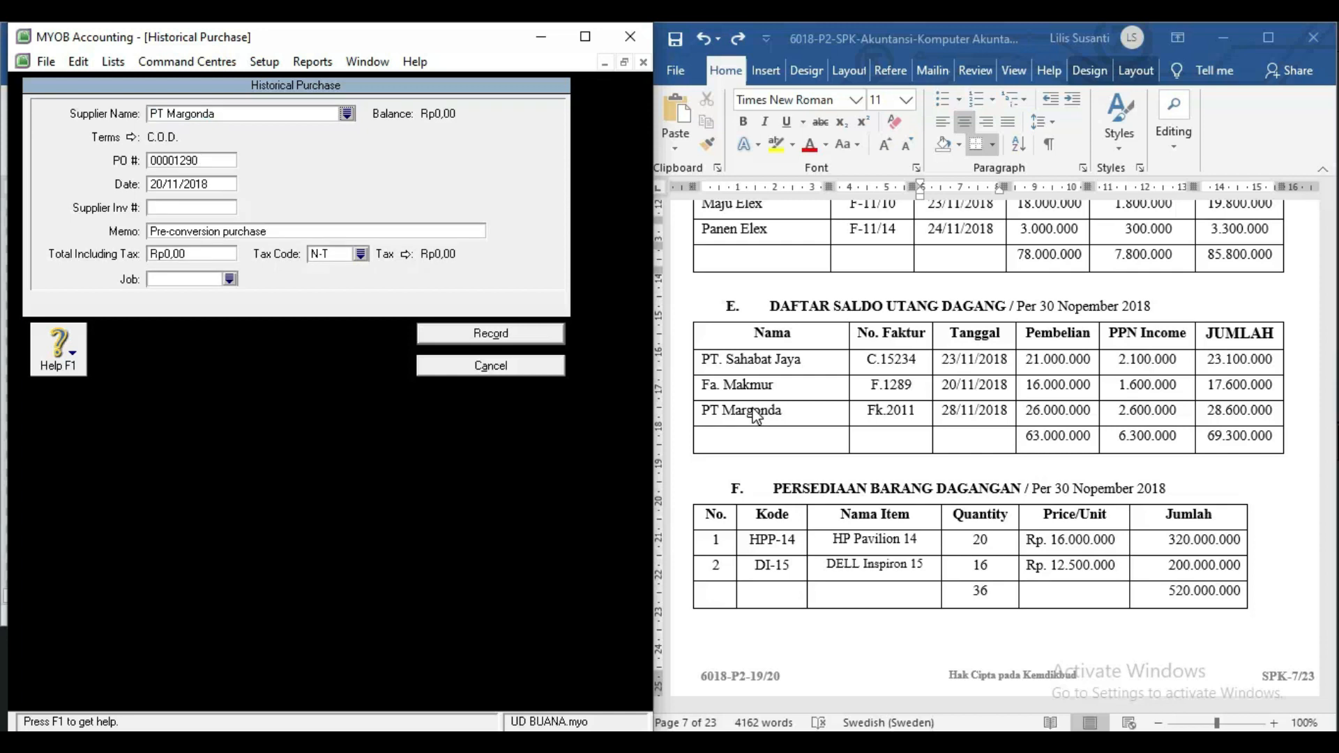
pyautogui.click(201, 162)
pyautogui.write('Fk.2011')
pyautogui.press('Tab')
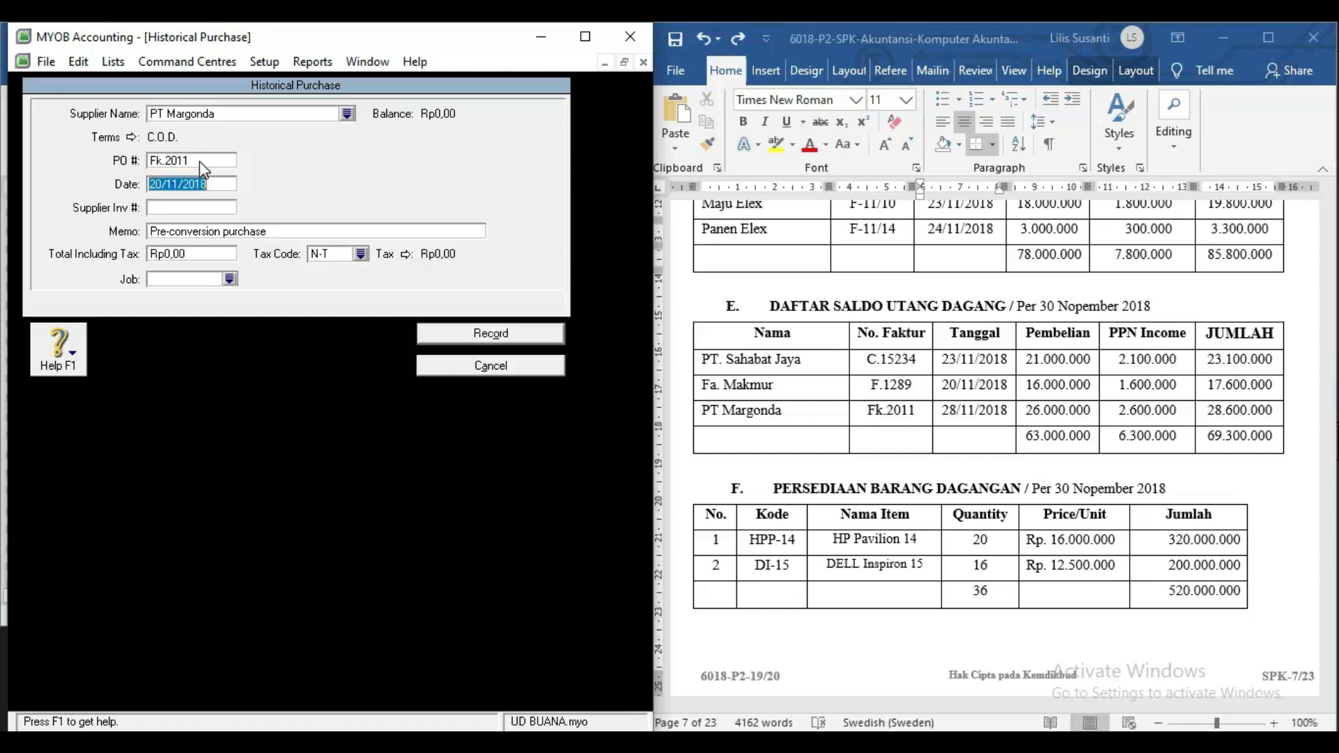
pyautogui.click(159, 183)
pyautogui.moveTo(159, 181); pyautogui.dragTo(161, 180)
pyautogui.write('8')
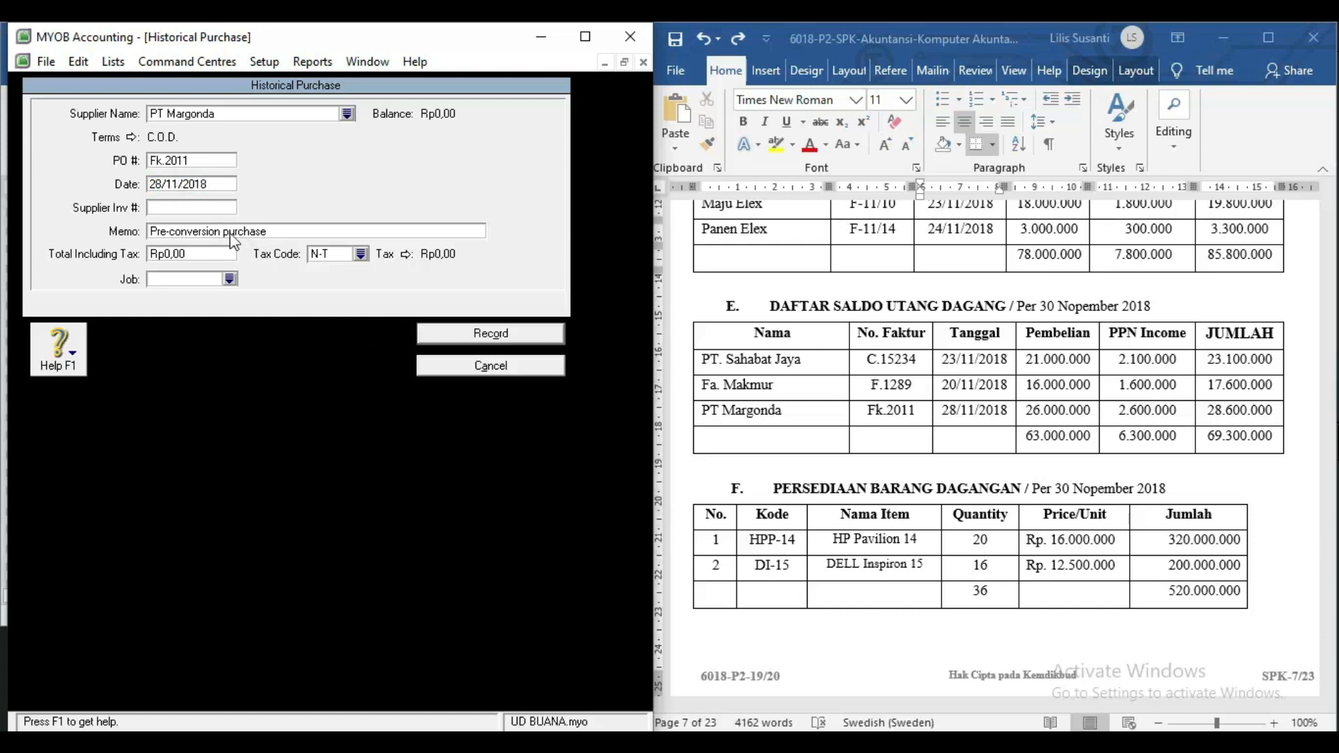
# Enter a total of 28.600.000 with PPN, record it, and dismiss the congratulations message.
pyautogui.click(200, 256)
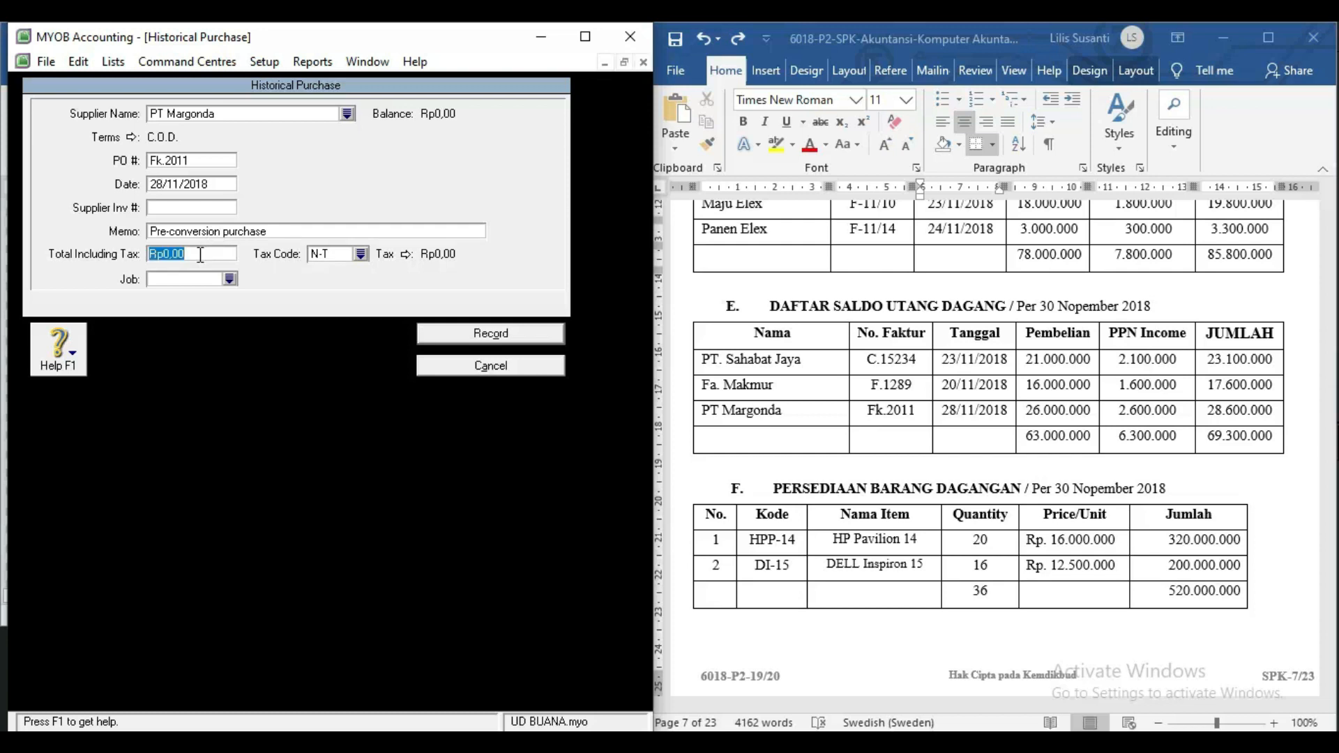
pyautogui.write('28.600.')
pyautogui.write('0000')
pyautogui.press('Tab')
pyautogui.write('PPN')
pyautogui.click(440, 334)
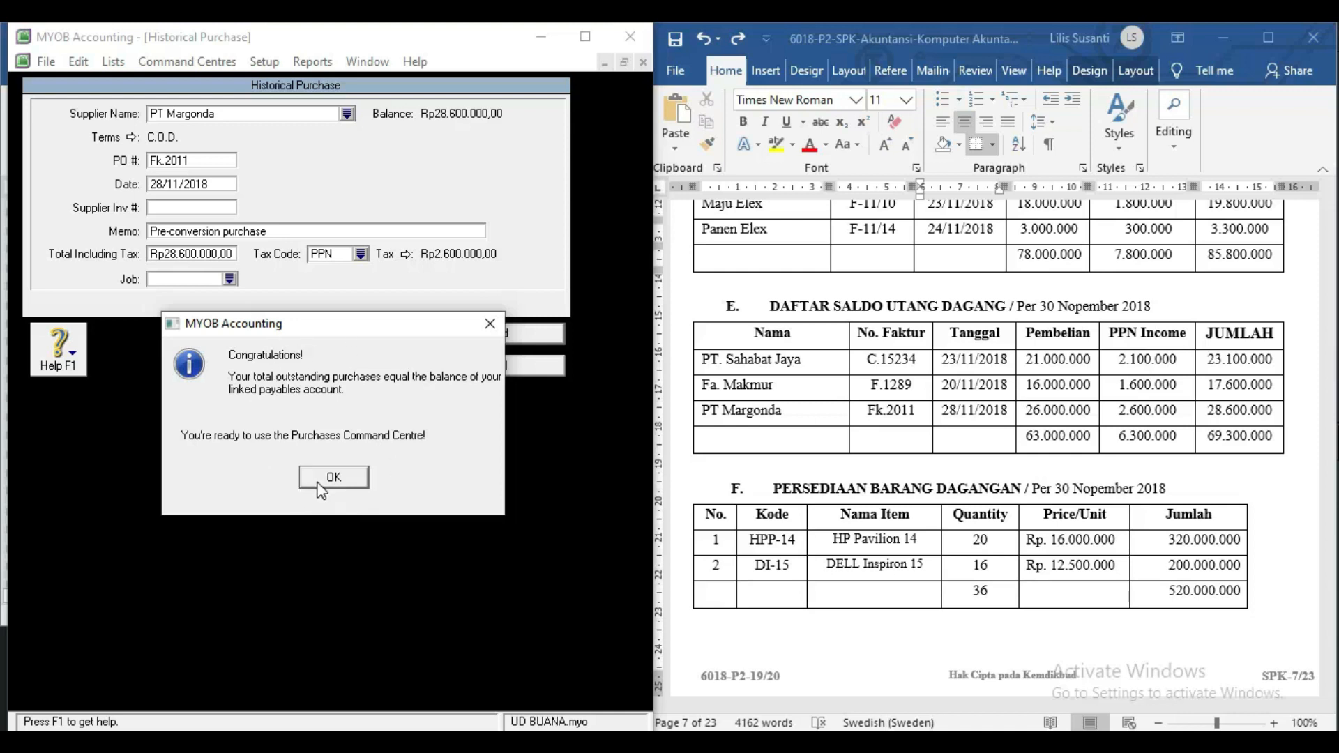
pyautogui.click(321, 488)
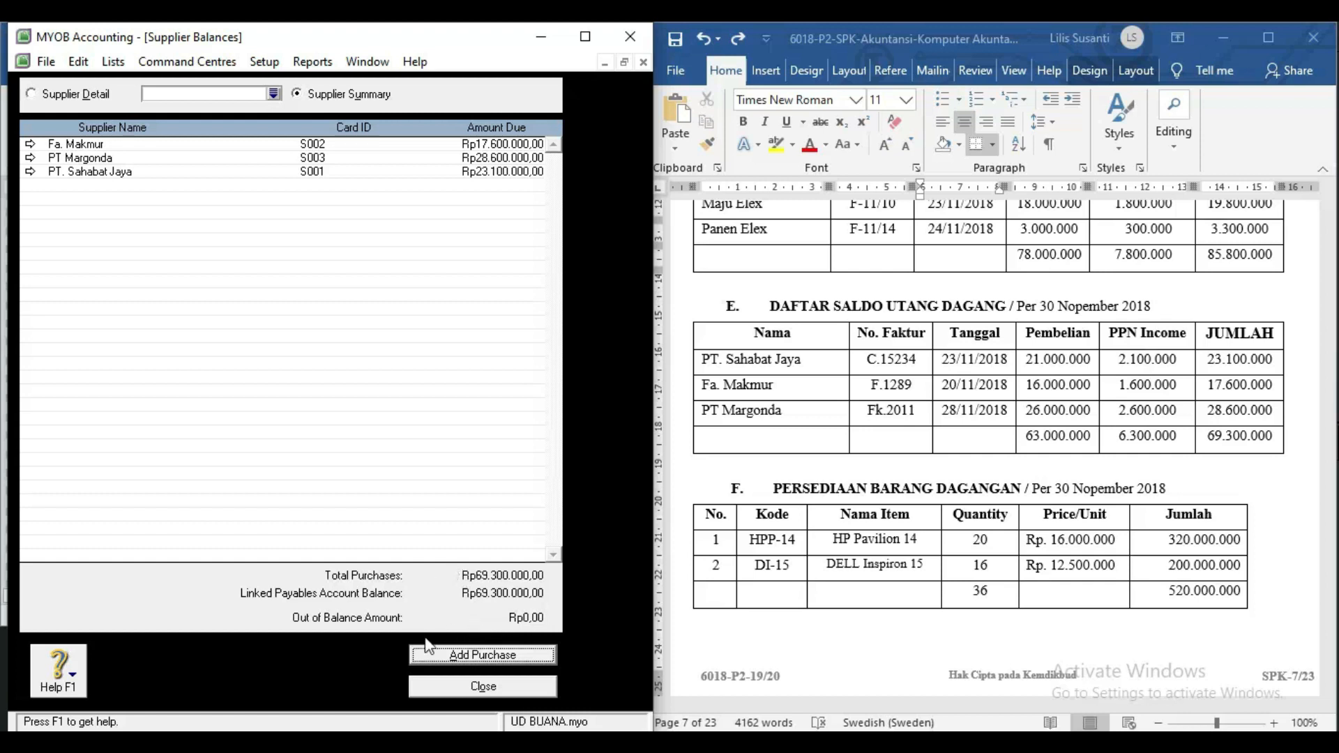
# Close supplier balances and open the Transaction Journal dated from 01/05/2000.
pyautogui.click(466, 689)
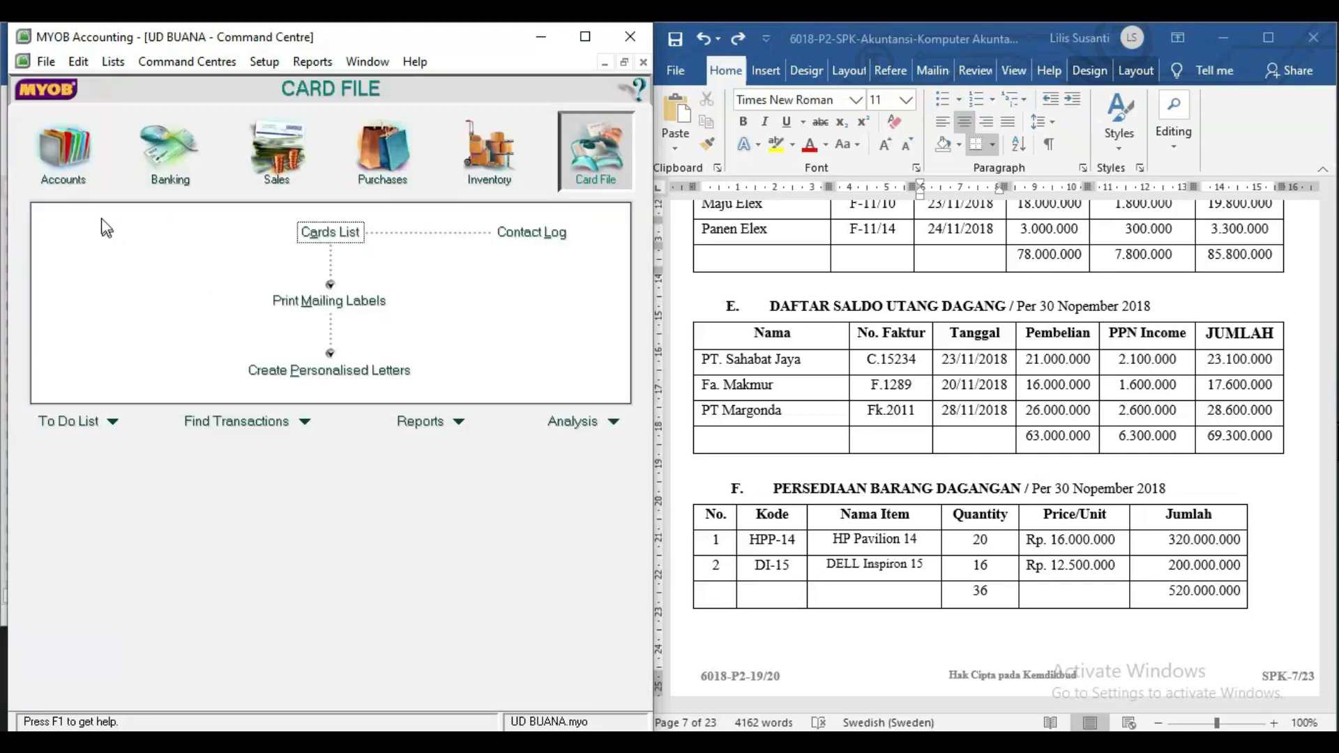
pyautogui.click(66, 175)
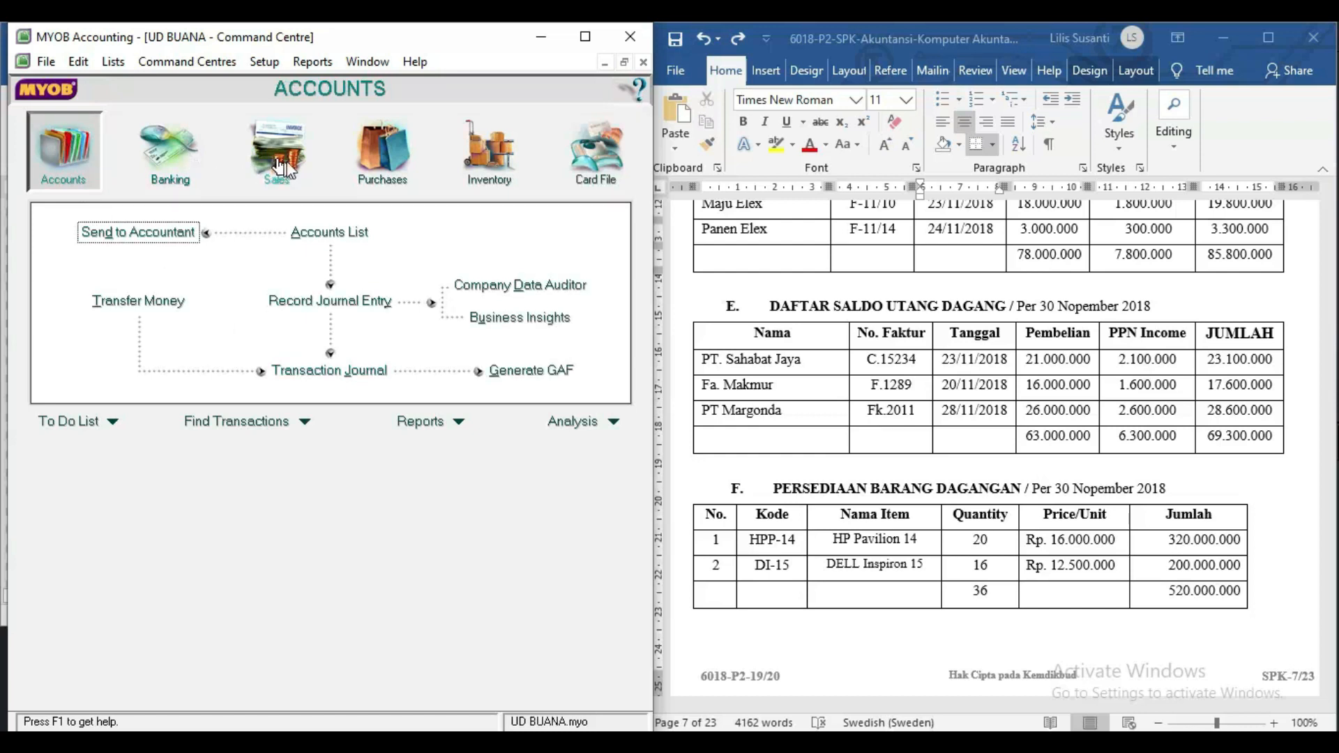
pyautogui.click(311, 375)
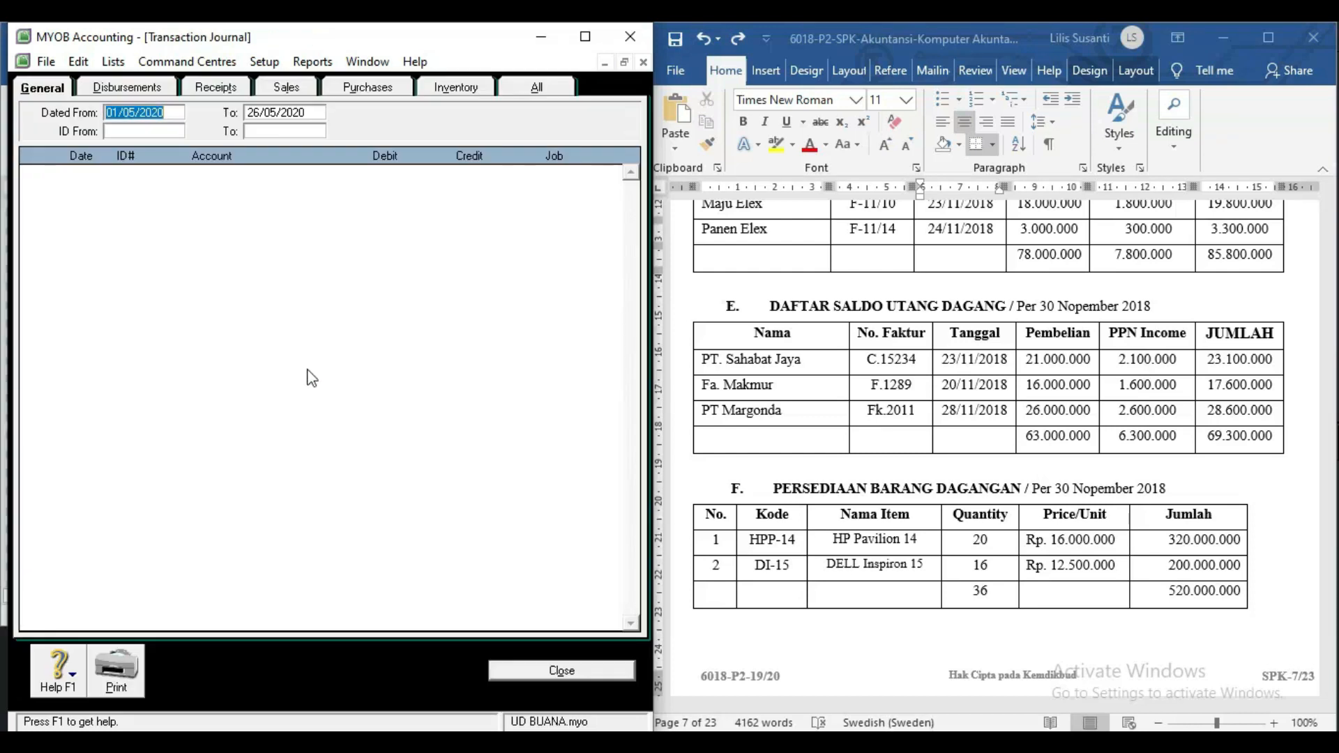
pyautogui.click(176, 113)
pyautogui.press('BackSpace')
pyautogui.write('00')
pyautogui.press('Tab')
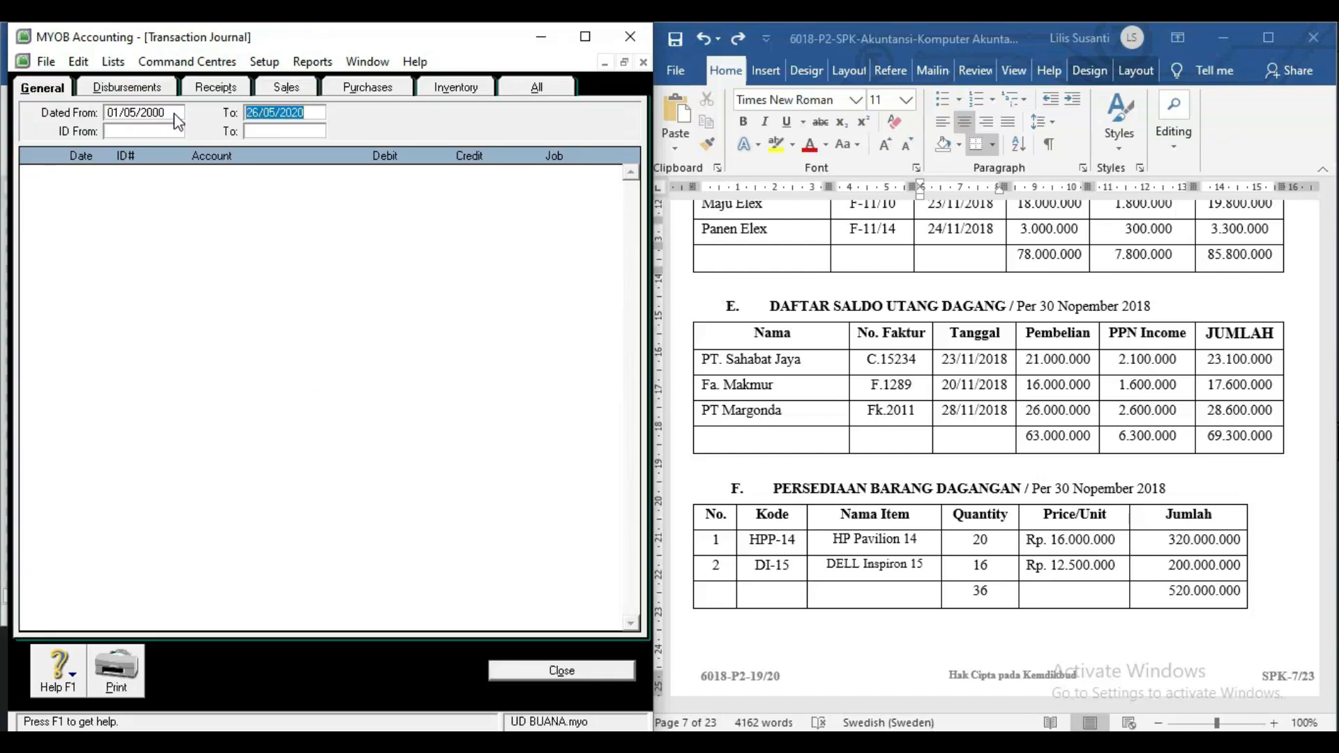
# Review the Sales and Purchases journal entries, then close the journal.
pyautogui.click(286, 88)
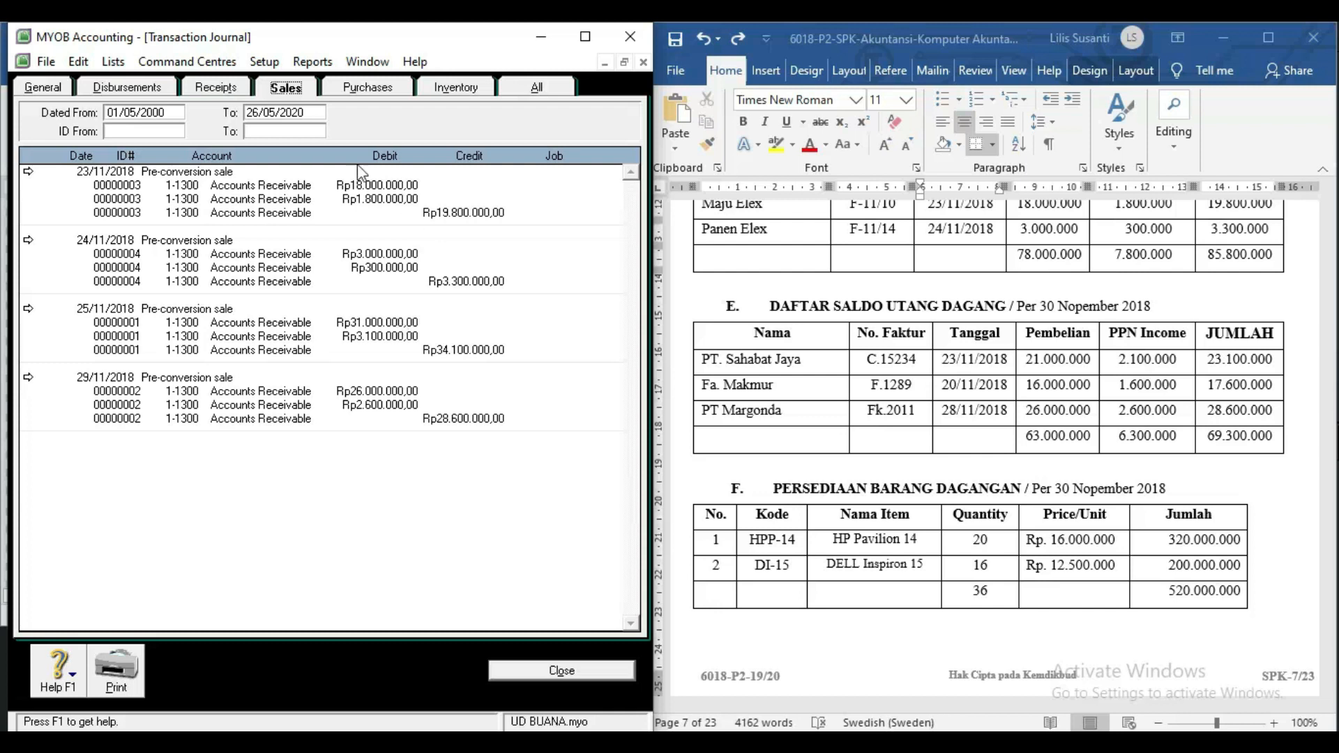
pyautogui.click(365, 91)
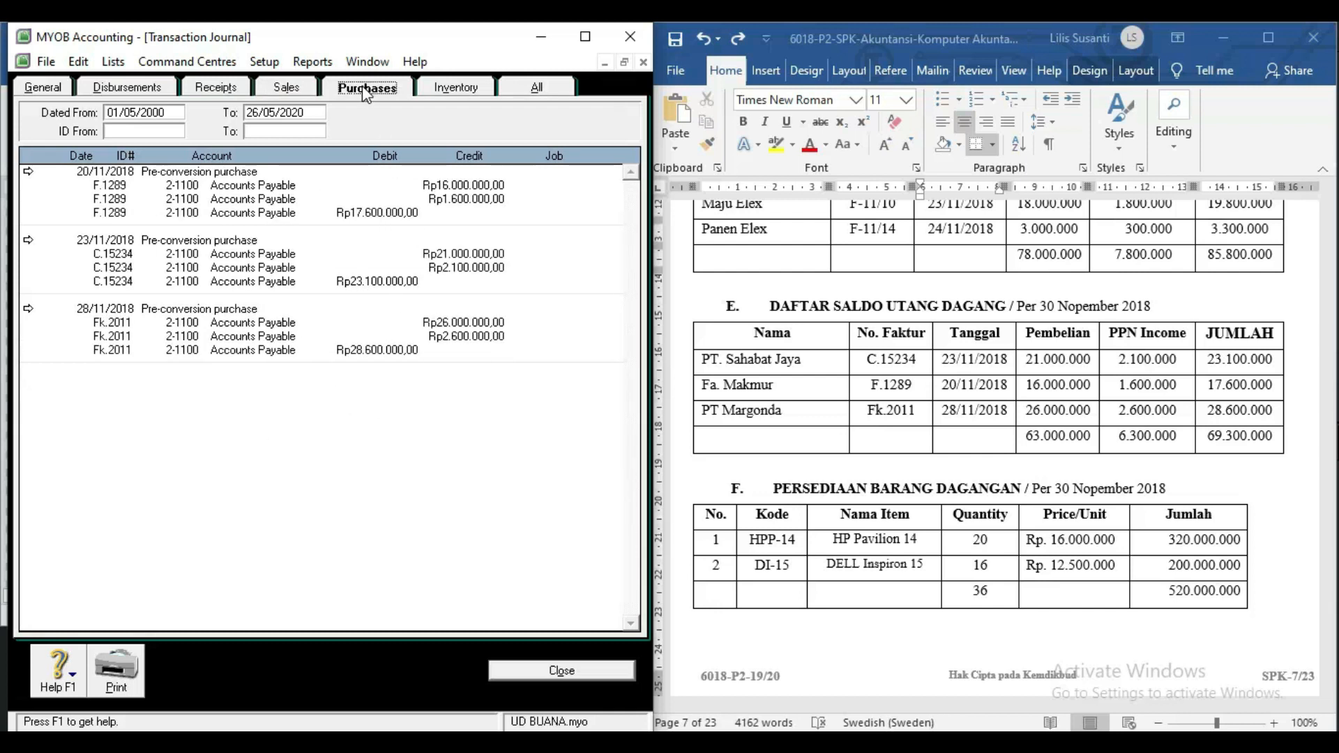
pyautogui.press('Escape')
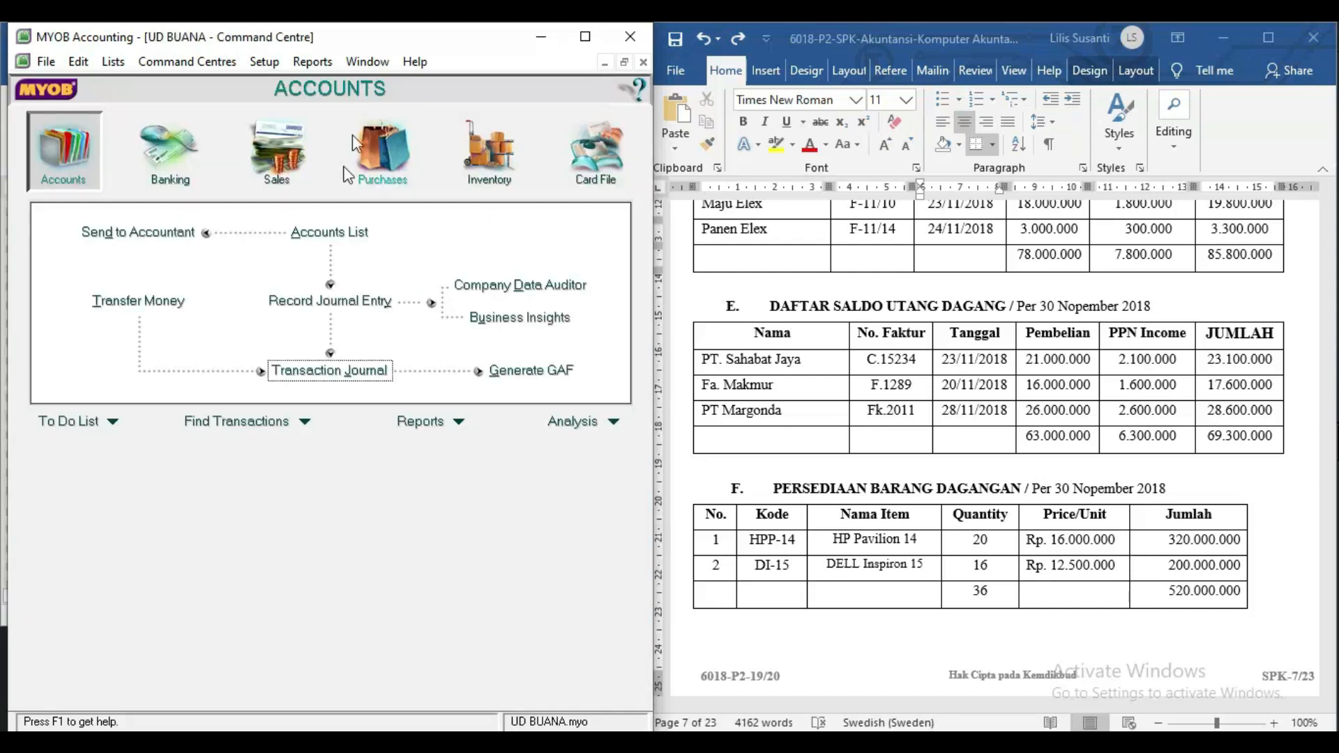
# Open the Transaction Journal from the Sales centre and close it again.
pyautogui.click(164, 165)
pyautogui.click(275, 165)
pyautogui.click(328, 368)
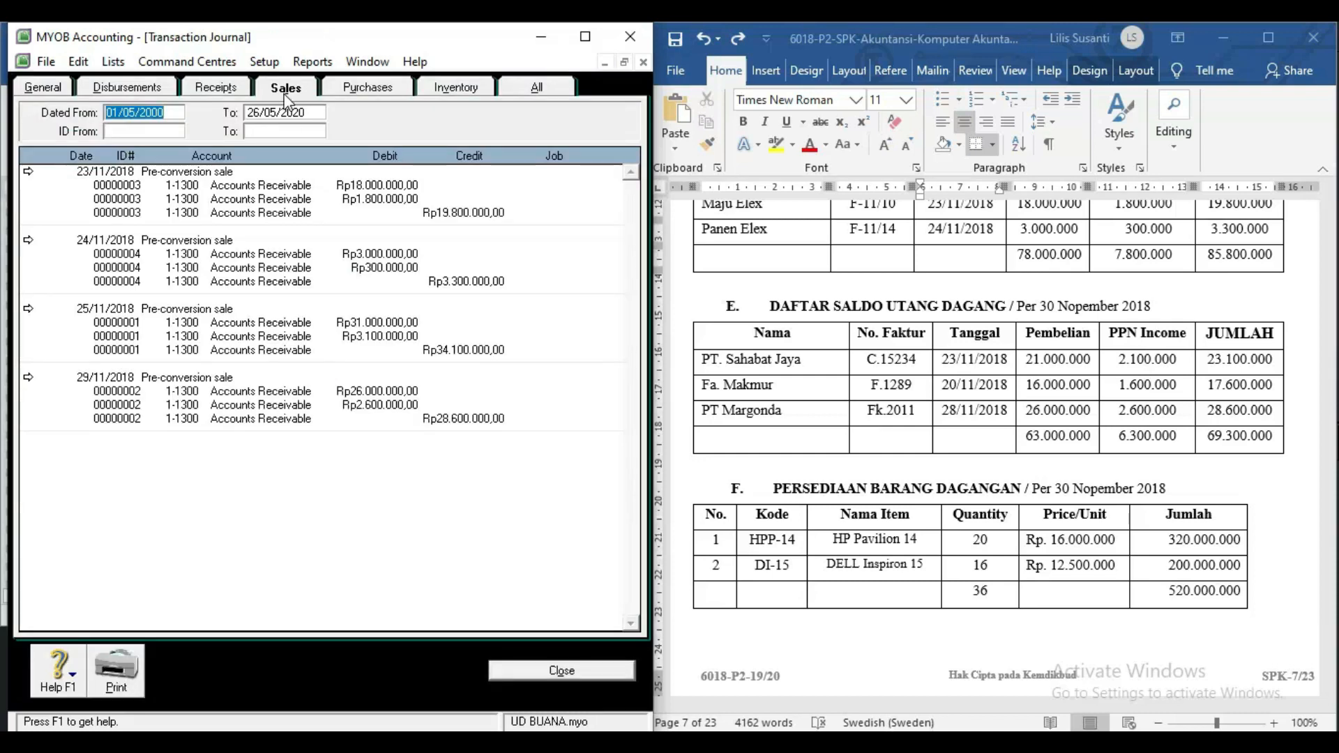
pyautogui.press('Escape')
# From the Banking centre, view the journal's Sales, Purchases and All tabs, then close it.
pyautogui.click(53, 171)
pyautogui.click(169, 155)
pyautogui.click(316, 375)
pyautogui.click(290, 87)
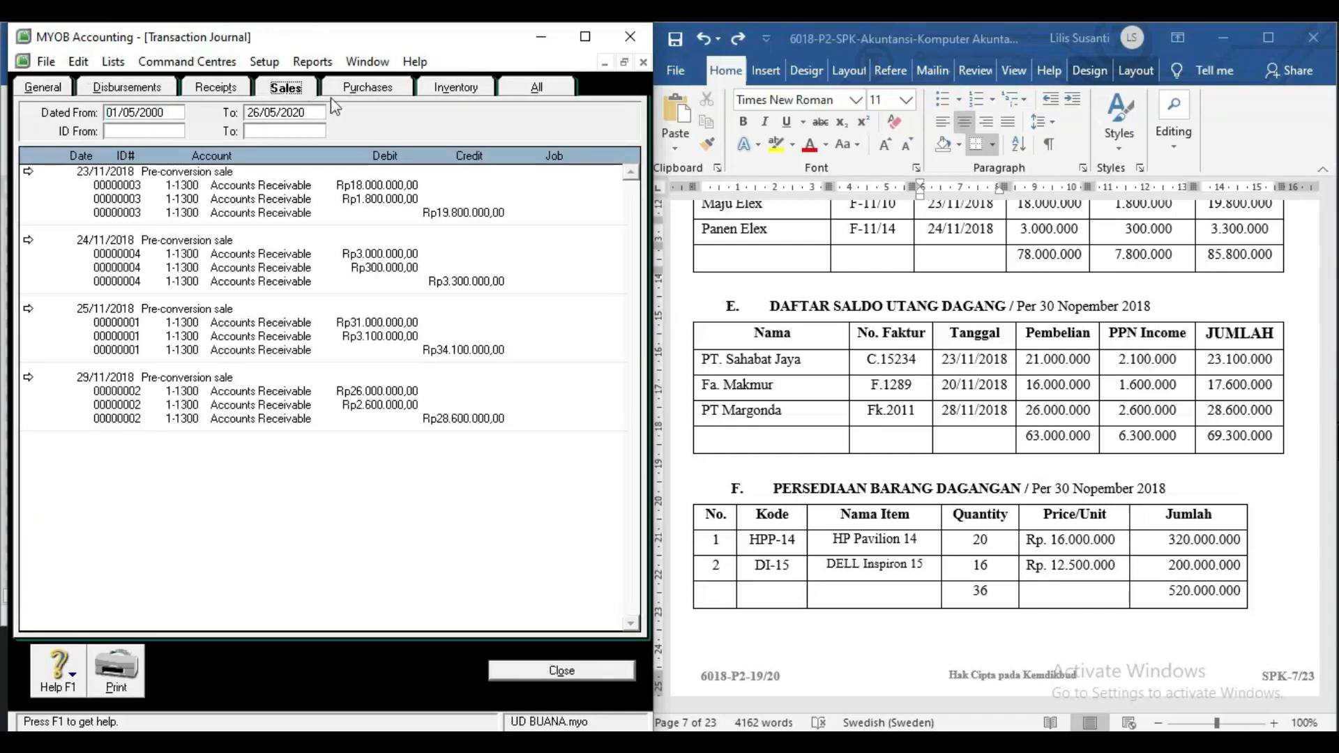
pyautogui.click(375, 89)
pyautogui.click(519, 87)
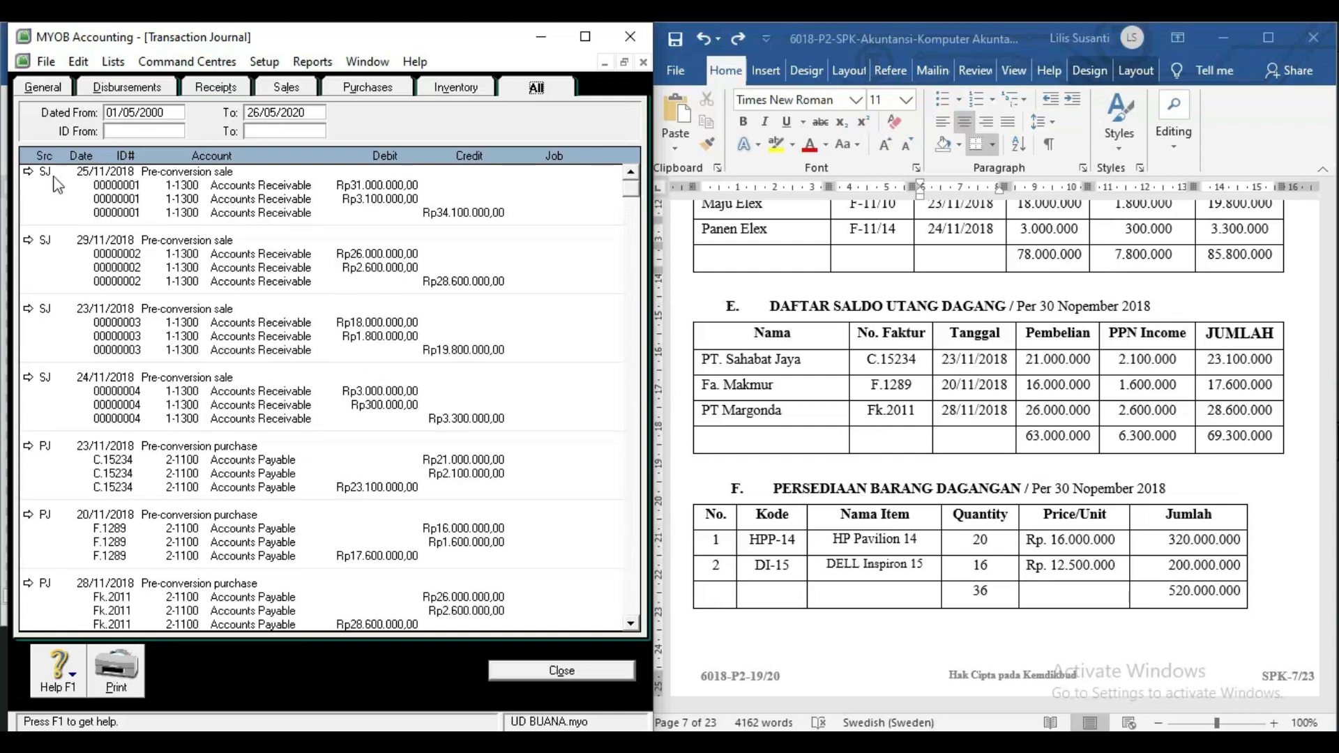
pyautogui.press('Escape')
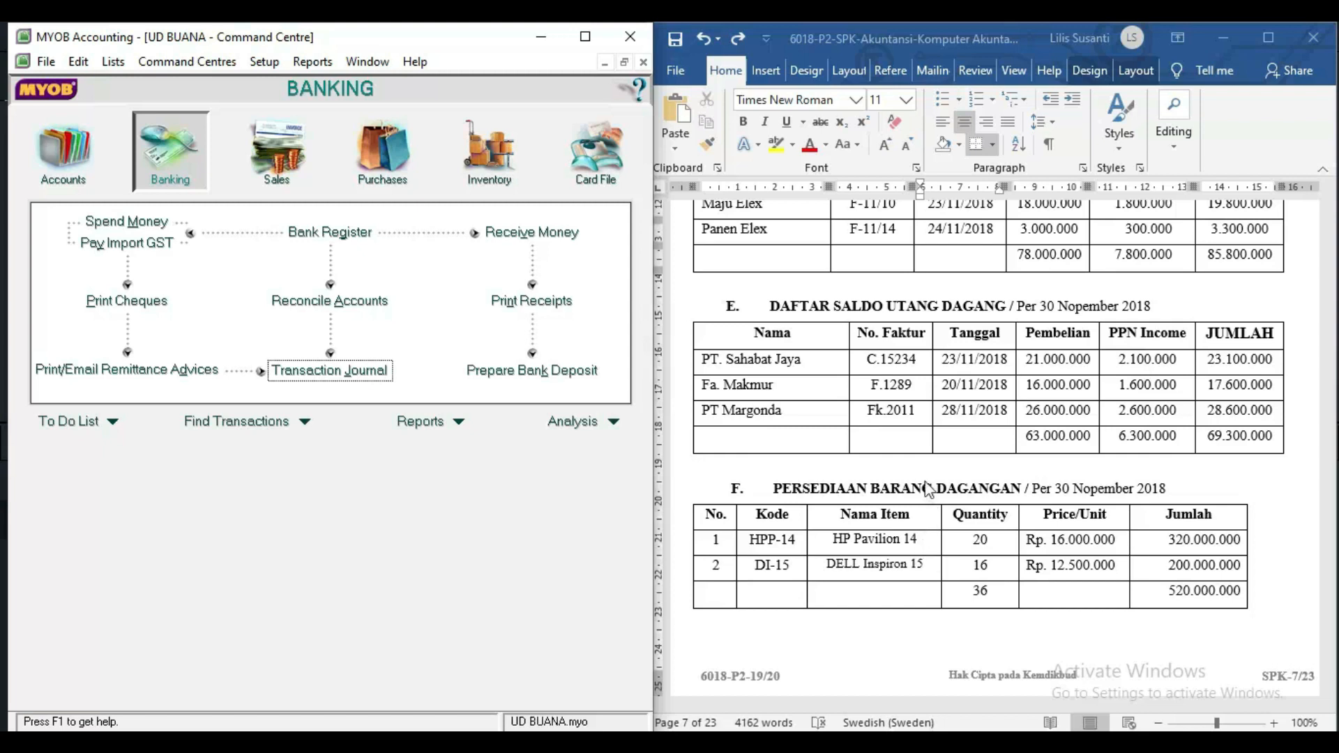
# Start a new inventory item with item number HPP-14.
pyautogui.click(498, 180)
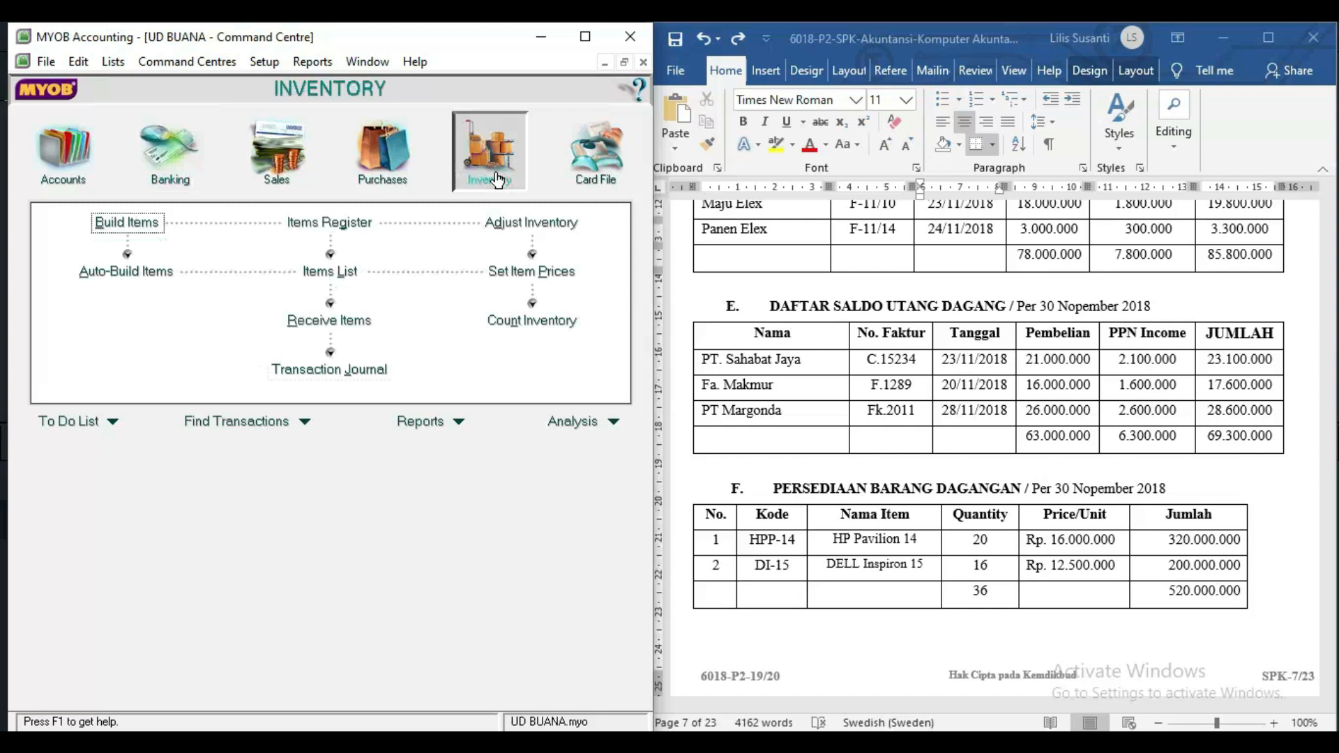
pyautogui.click(337, 275)
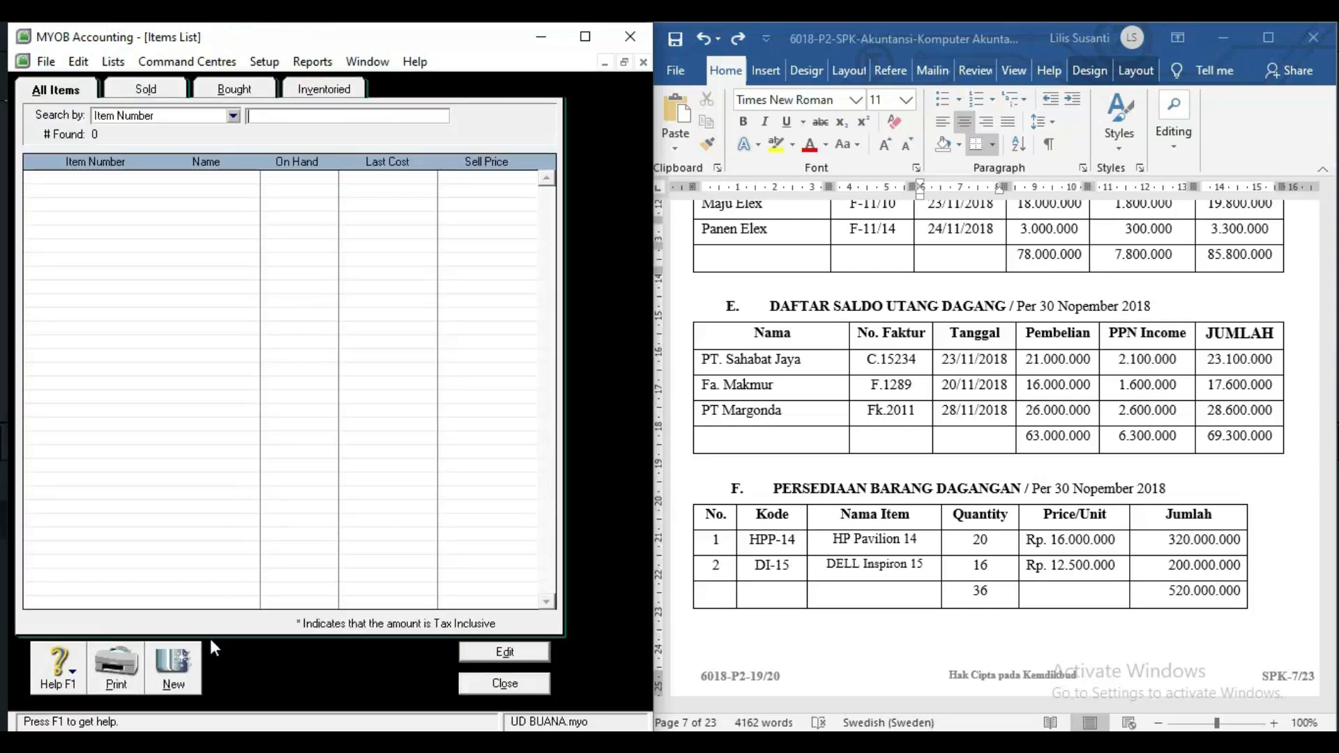
pyautogui.click(173, 669)
pyautogui.click(149, 123)
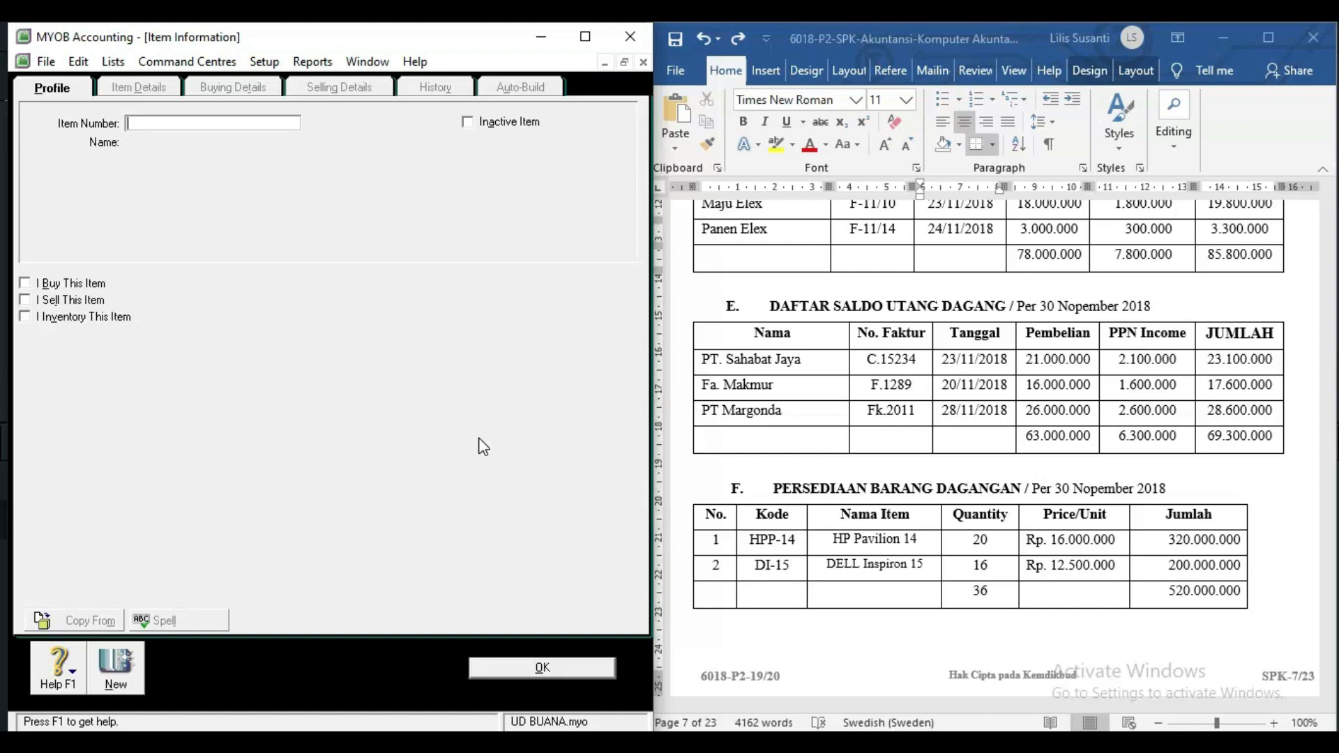
pyautogui.write('HPP-14')
pyautogui.press('Tab')
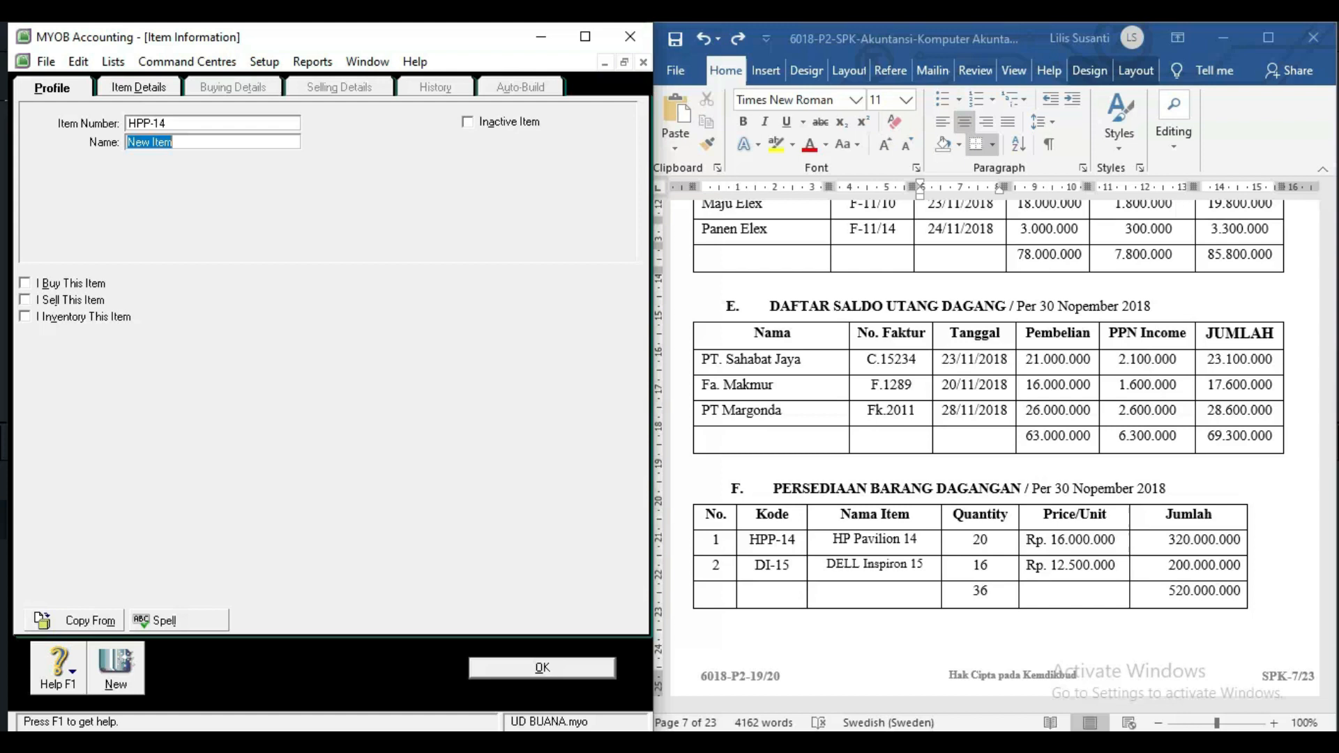
# Name the item 'HP Pavilion 14', copied from the stock table, and mark it as bought.
pyautogui.click(831, 545)
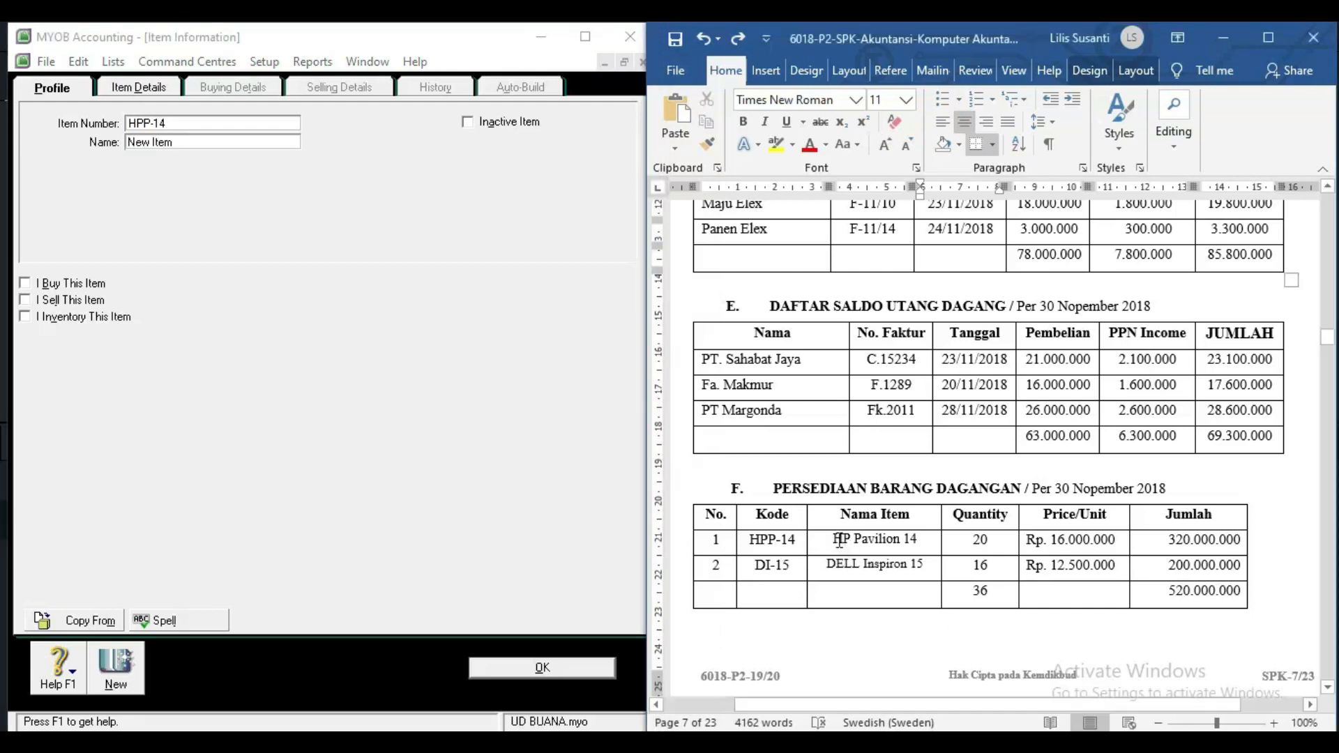
pyautogui.moveTo(837, 540); pyautogui.dragTo(926, 542)
pyautogui.hotkey('ctrl', 'c')
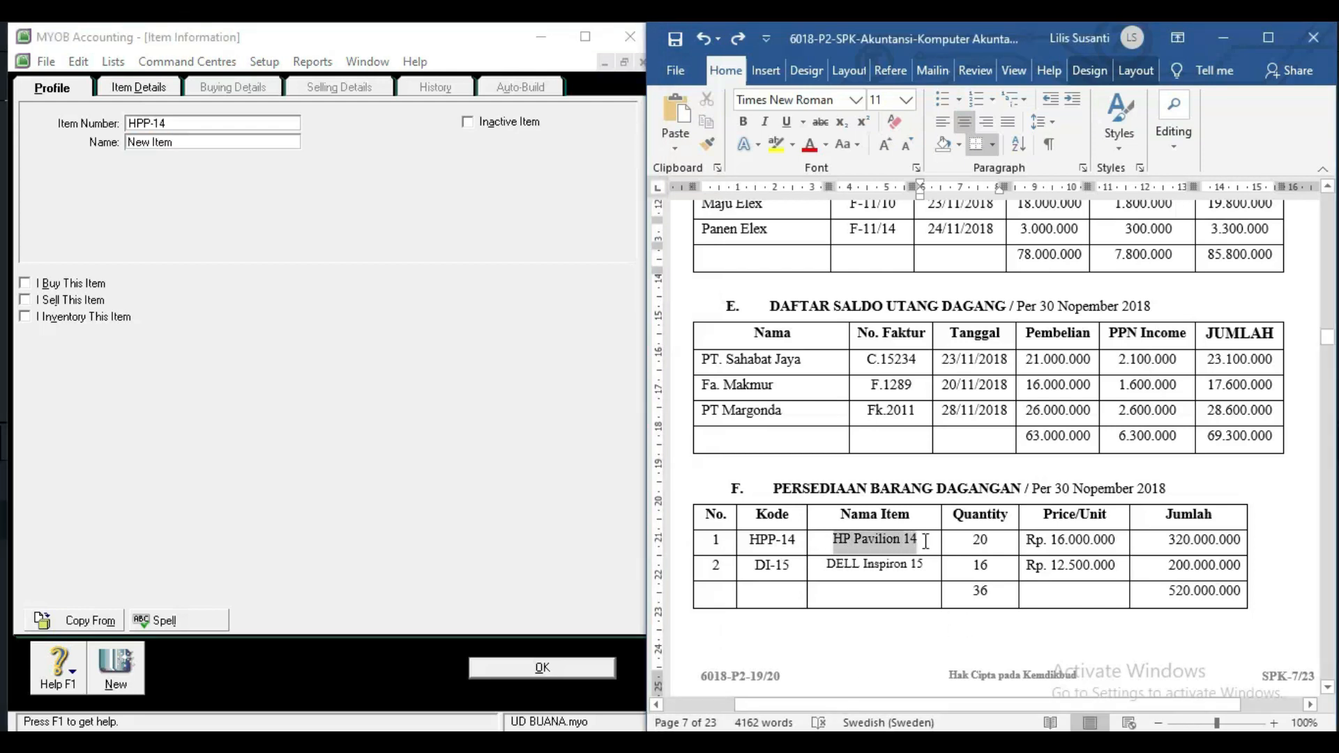
pyautogui.doubleClick(216, 142)
pyautogui.moveTo(216, 142); pyautogui.dragTo(110, 144)
pyautogui.hotkey('ctrl', 'v')
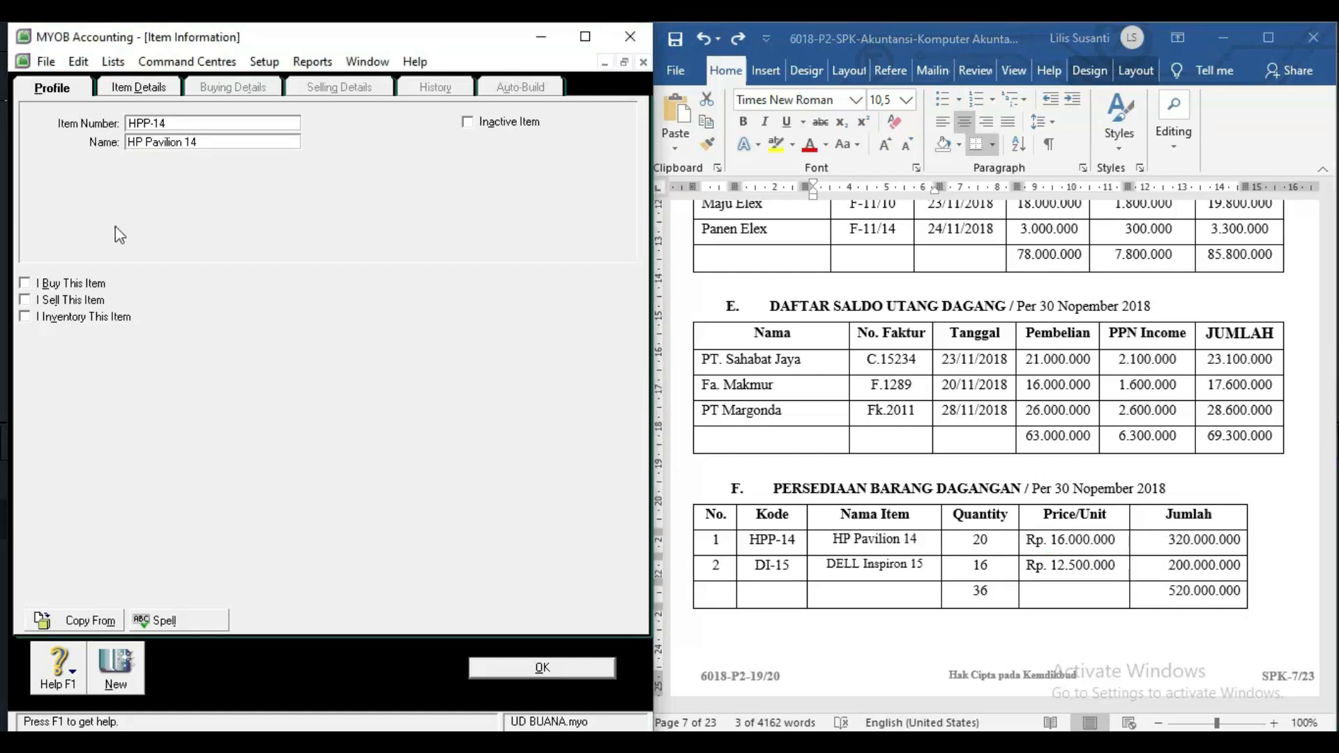
pyautogui.click(26, 284)
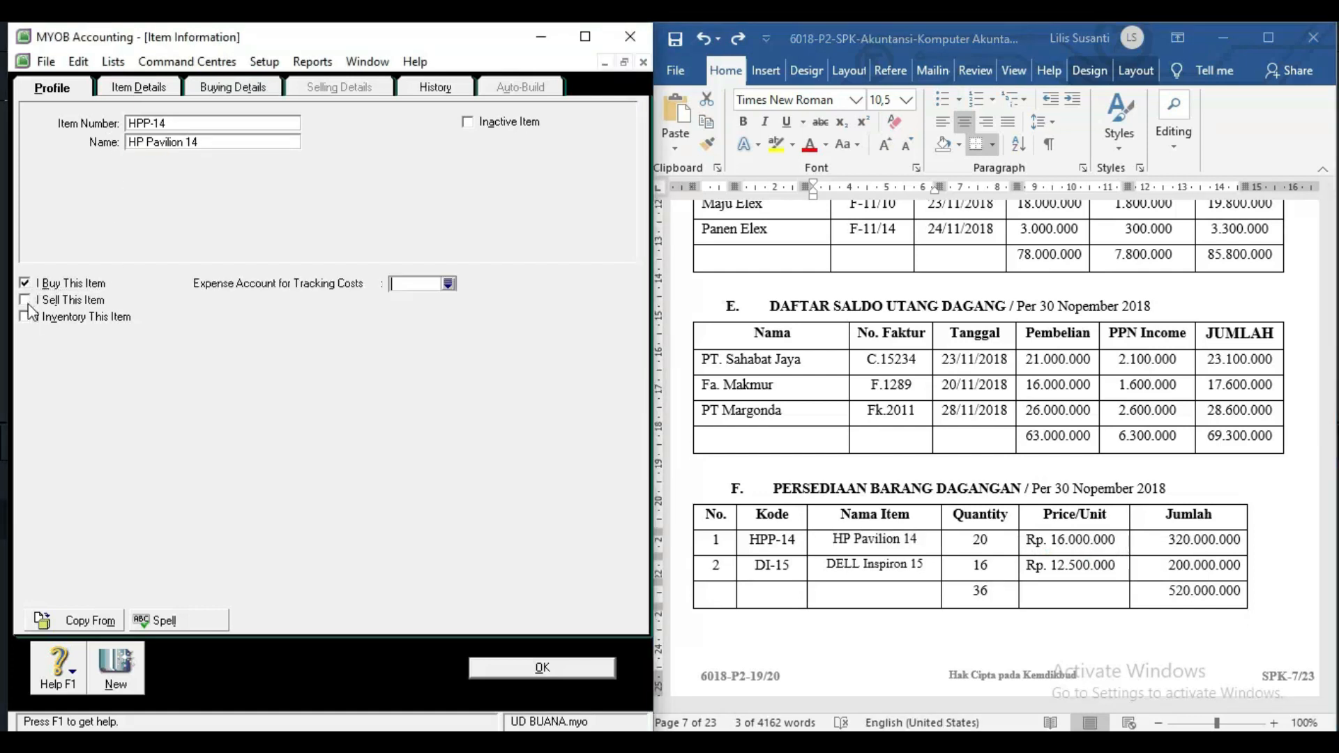
# Mark the item as sold and inventoried, linking accounts 5-1100, 4-1100 and 1-1500 Merchandise Inventory.
pyautogui.click(26, 300)
pyautogui.click(24, 317)
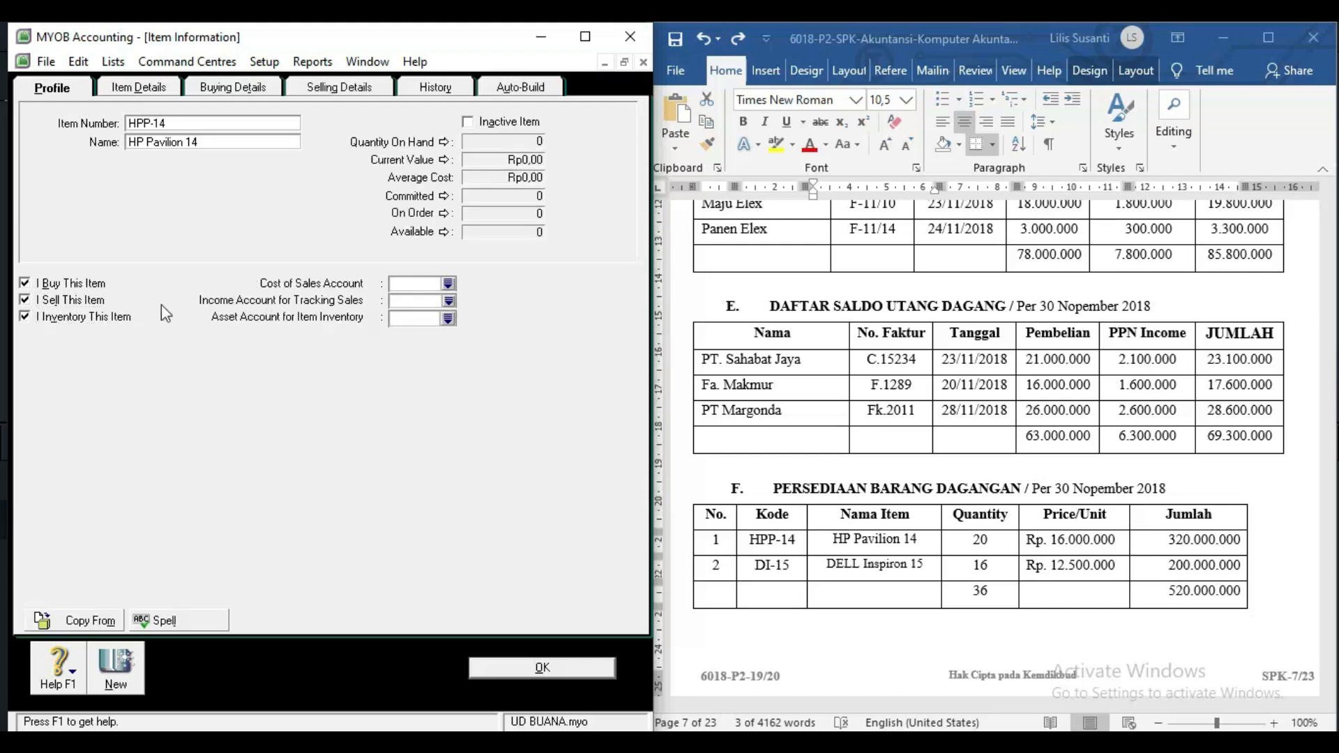
pyautogui.click(450, 284)
pyautogui.doubleClick(290, 341)
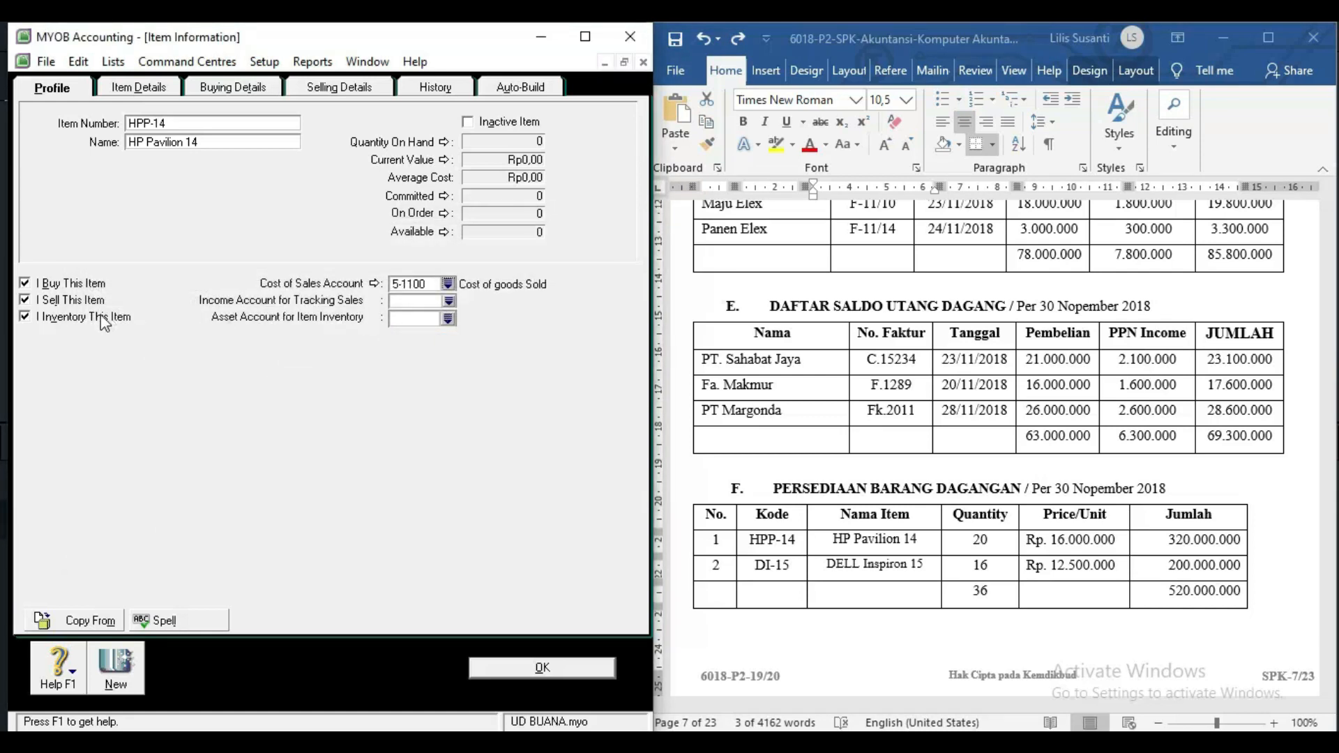
pyautogui.click(449, 301)
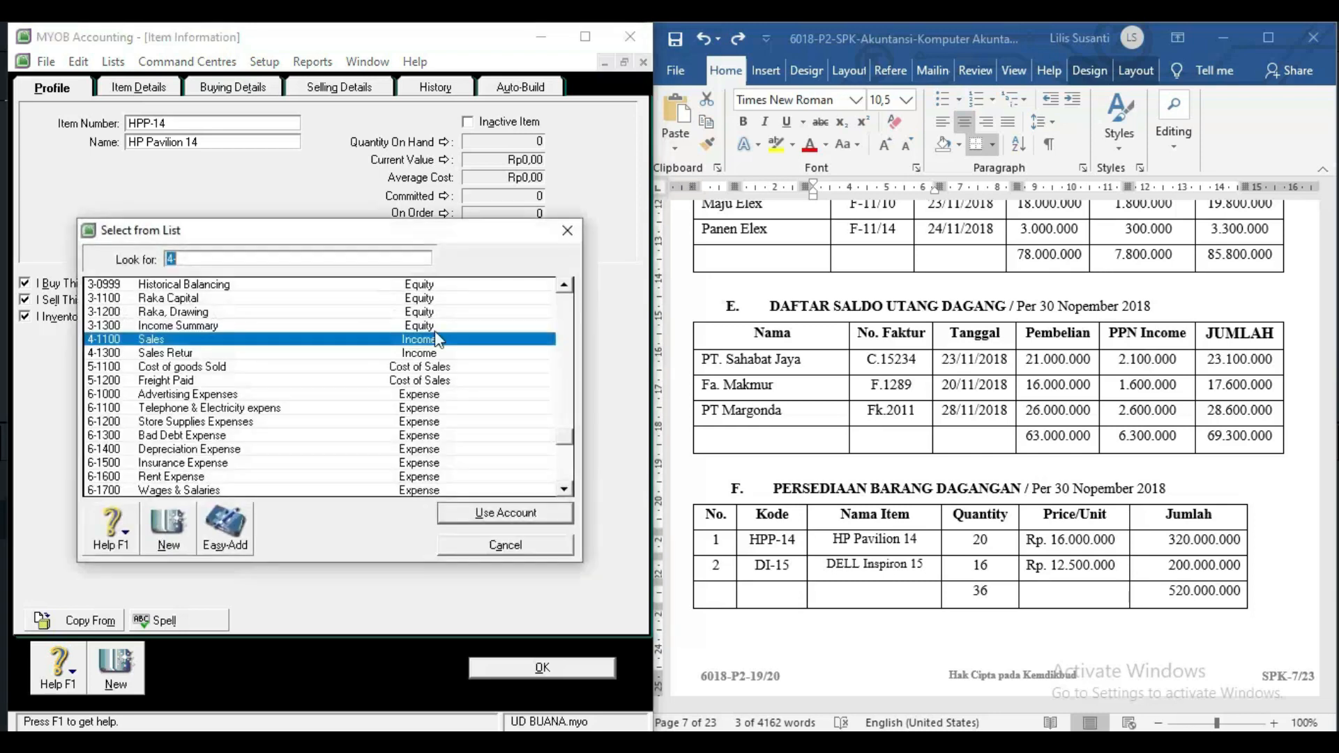
pyautogui.doubleClick(253, 340)
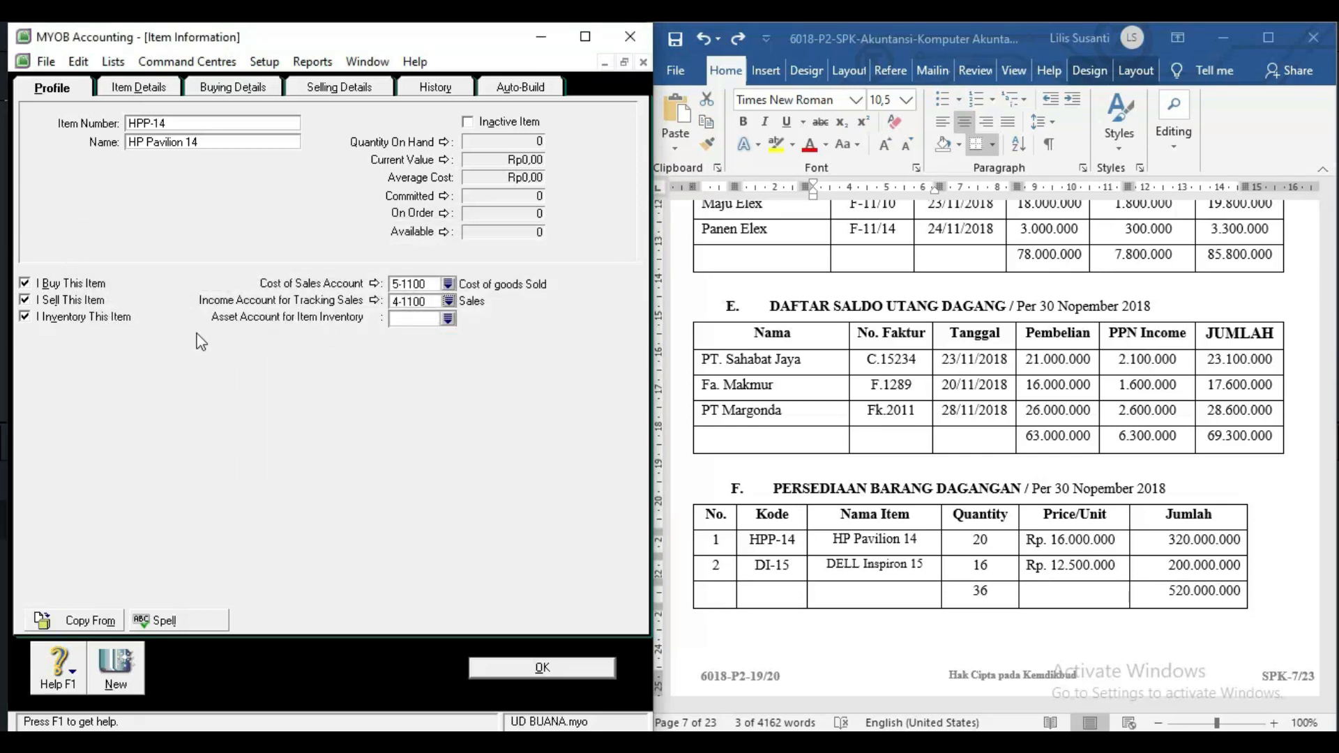
pyautogui.click(449, 319)
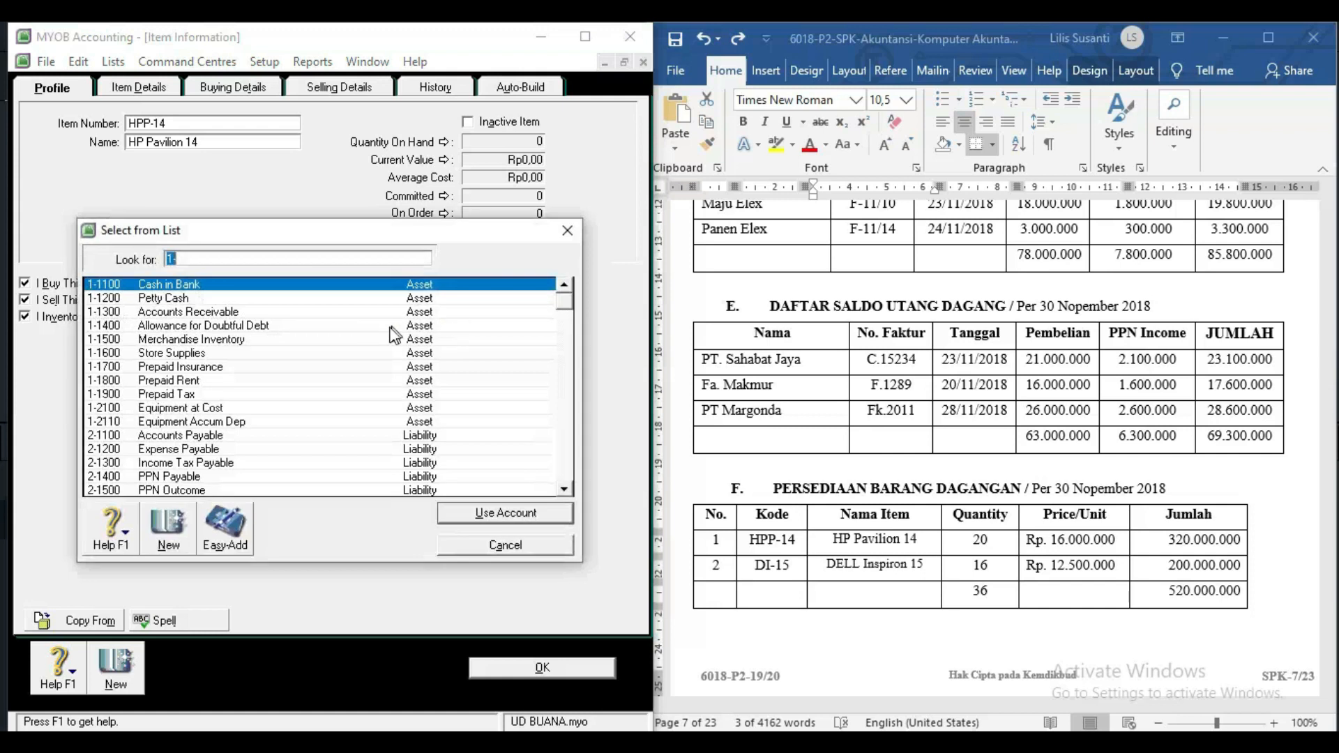
pyautogui.click(249, 340)
pyautogui.doubleClick(249, 341)
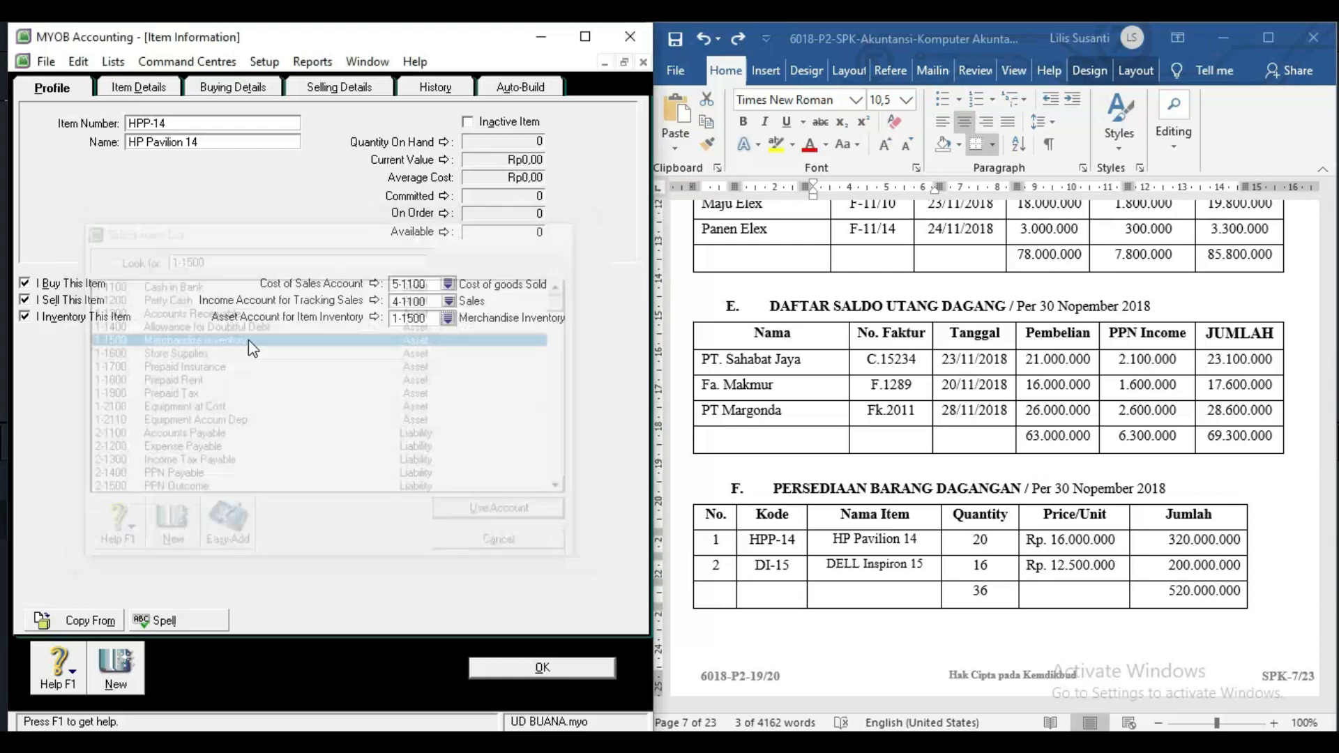
pyautogui.click(157, 89)
pyautogui.click(219, 87)
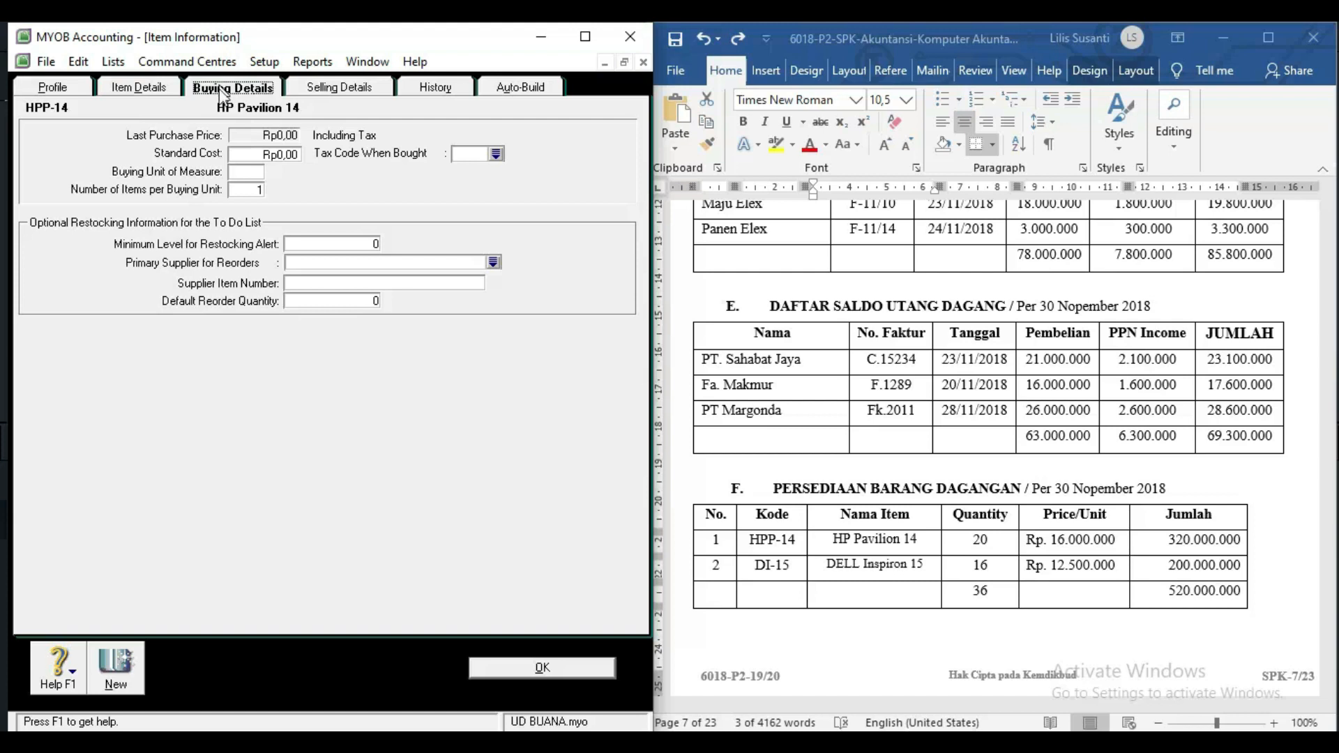
# Set the buying unit of measure to Unit and the purchase tax code to PPN.
pyautogui.click(259, 173)
pyautogui.write('uNIT')
pyautogui.press('BackSpace')
pyautogui.press('BackSpace')
pyautogui.write('Unit')
pyautogui.click(474, 154)
pyautogui.press('Tab')
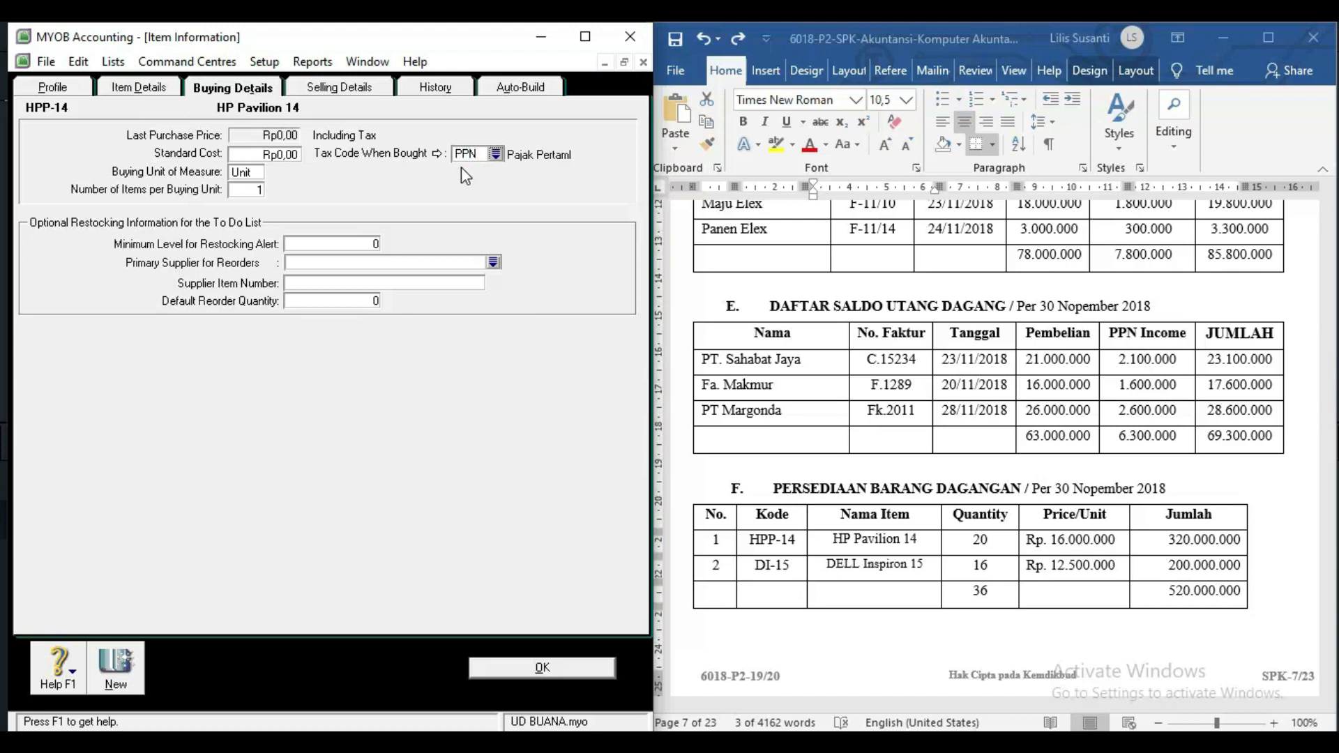
pyautogui.click(375, 88)
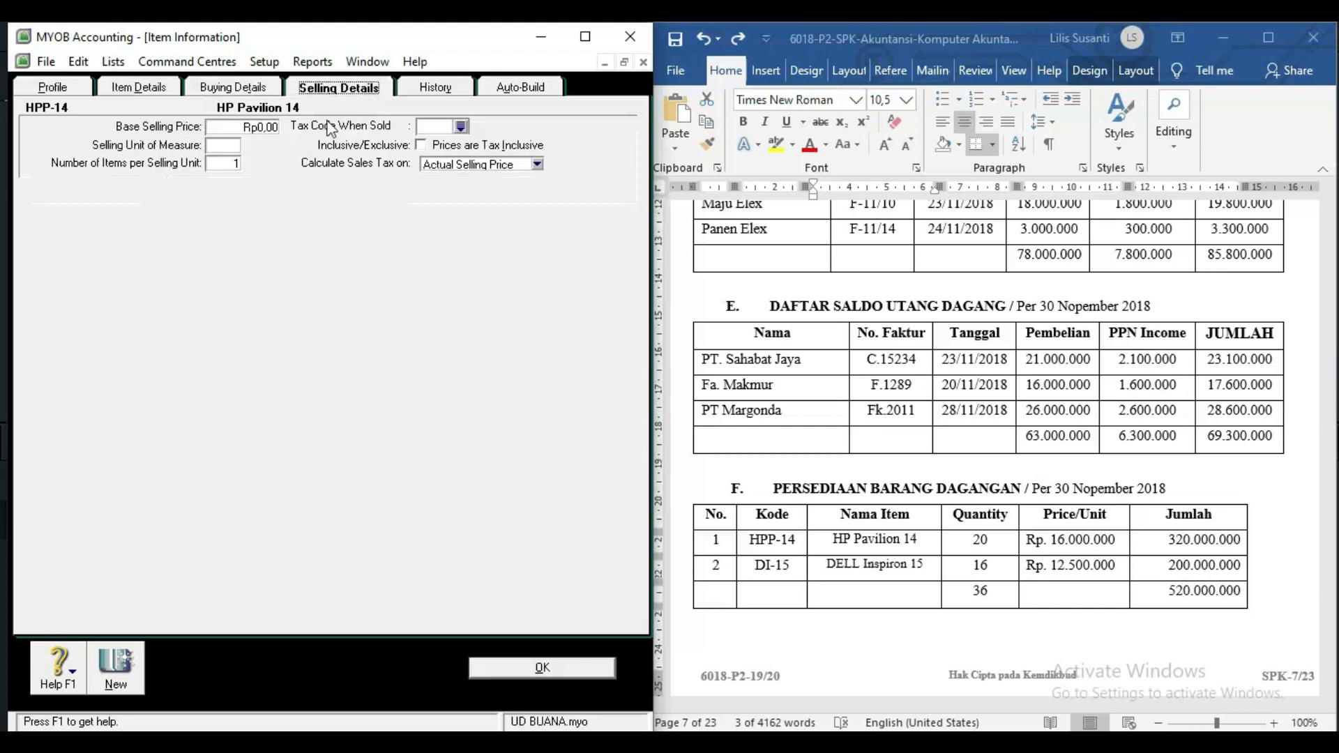
# Set the selling unit to Unit with PPN tax, then save HP Pavilion 14.
pyautogui.click(231, 147)
pyautogui.write('Uni')
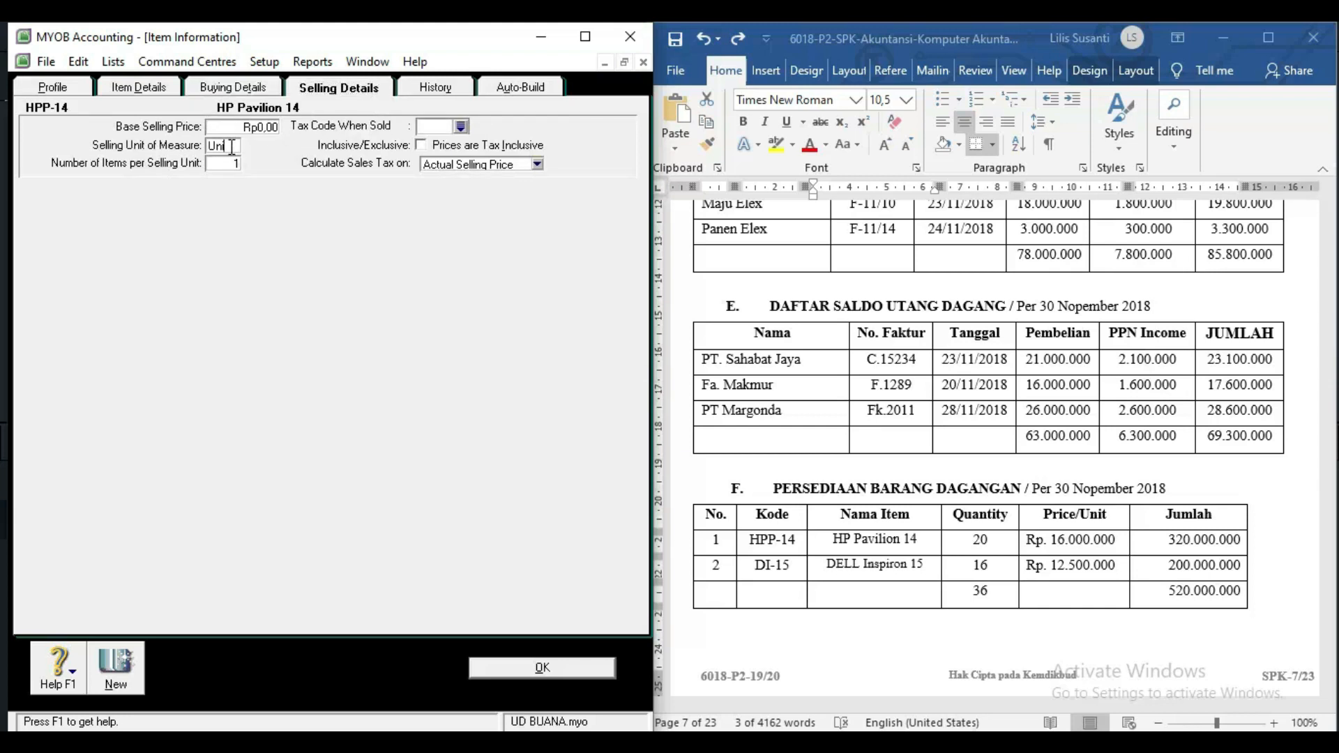
pyautogui.write('t')
pyautogui.click(434, 125)
pyautogui.write('PPN')
pyautogui.click(114, 665)
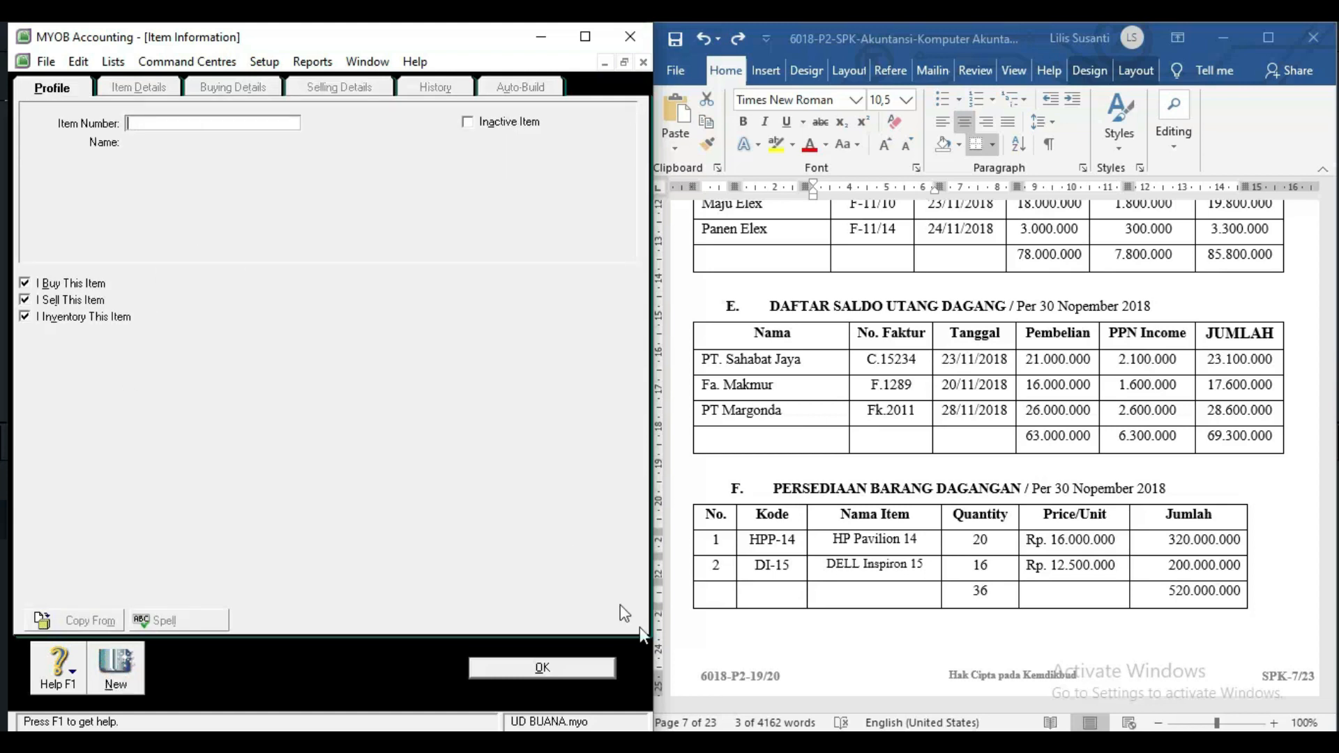
# Create item DI-15 named 'DELL Inspiron 15', pasted from the stock table.
pyautogui.click(796, 569)
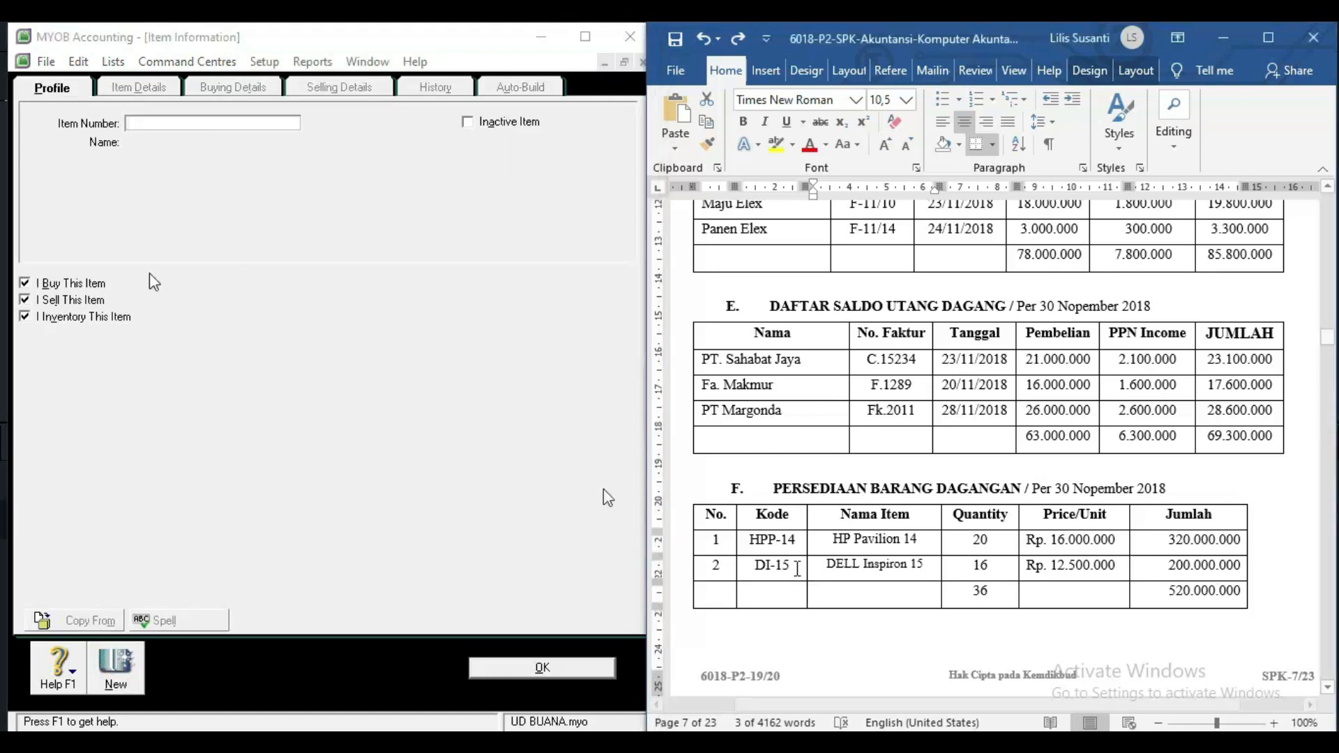
pyautogui.click(133, 122)
pyautogui.write('DI-15')
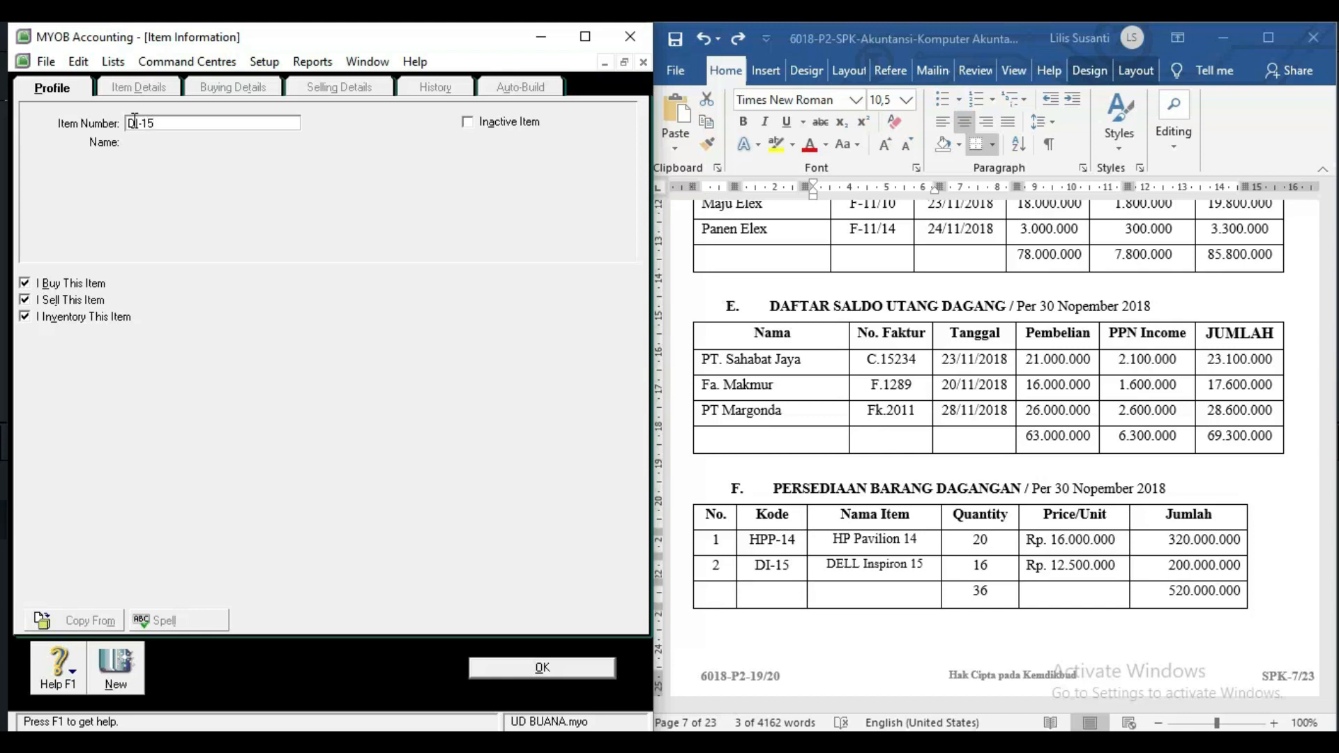
pyautogui.press('Tab')
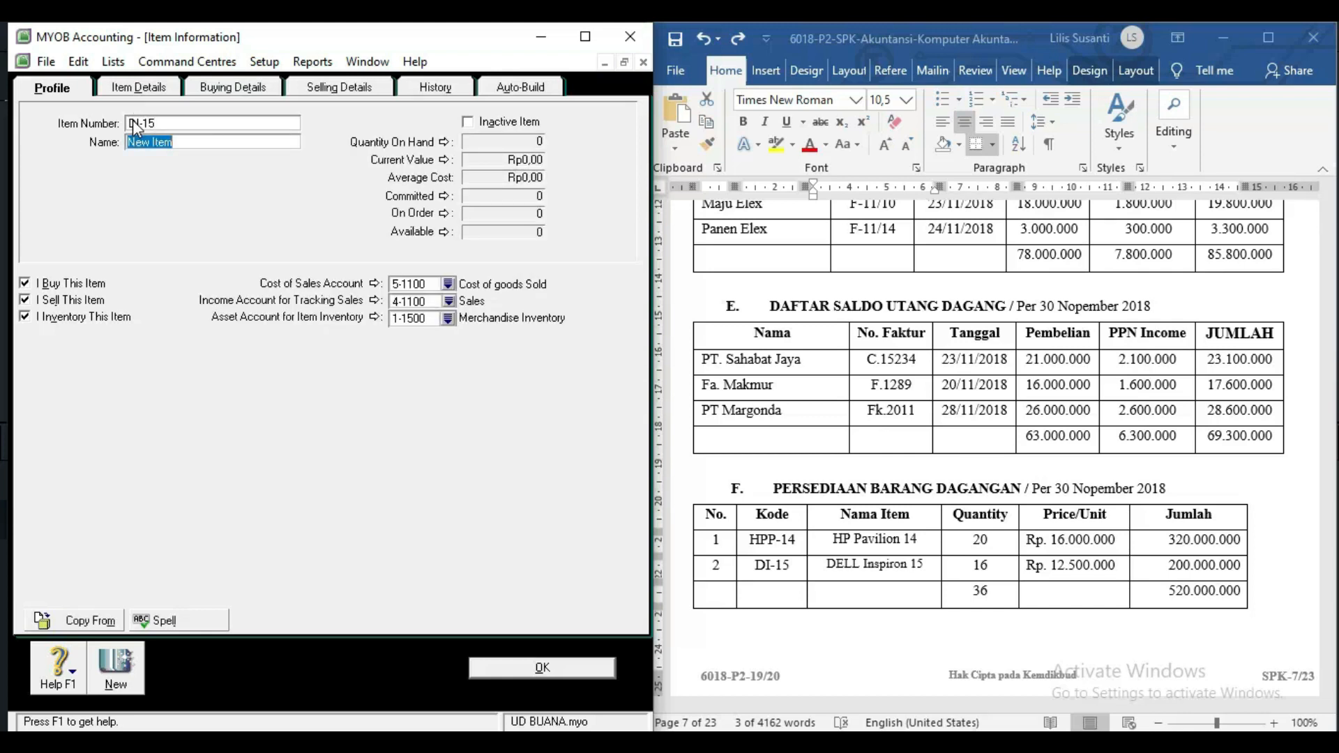
pyautogui.click(830, 569)
pyautogui.moveTo(829, 569); pyautogui.dragTo(923, 570)
pyautogui.hotkey('ctrl', 'c')
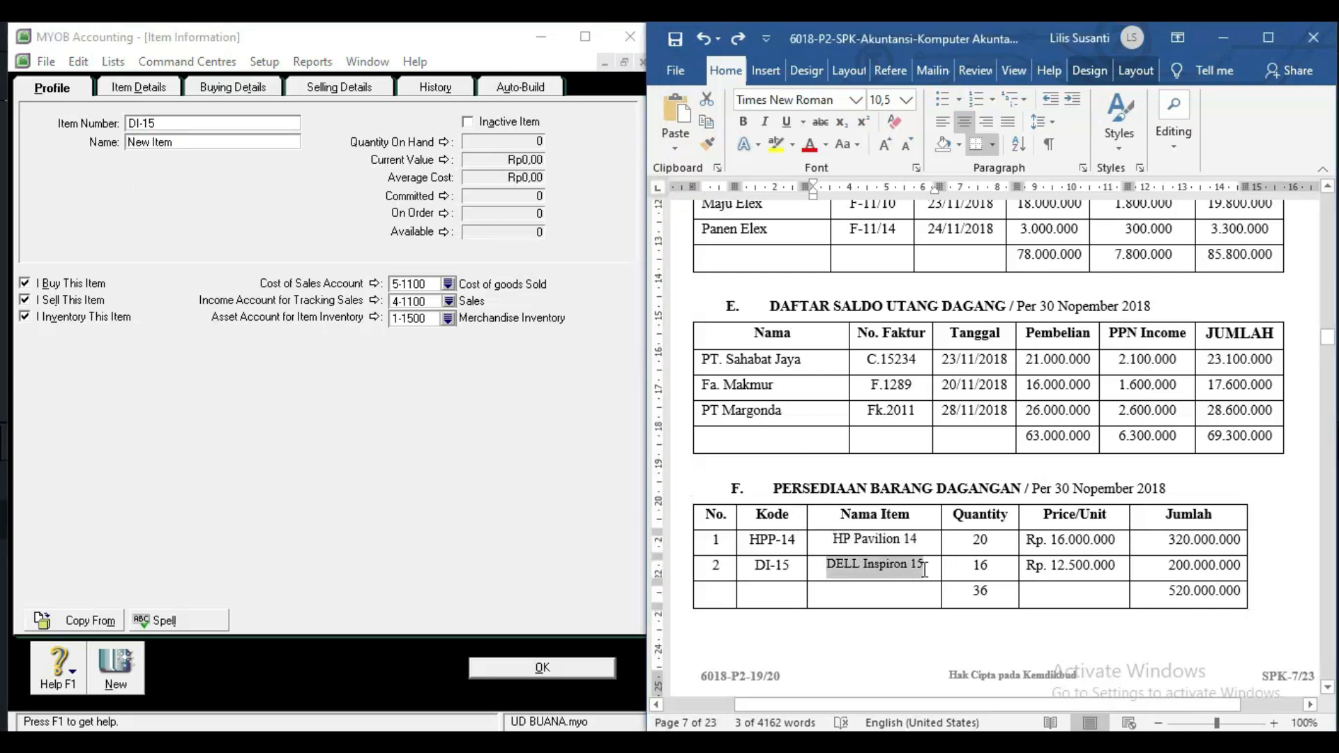
pyautogui.click(141, 148)
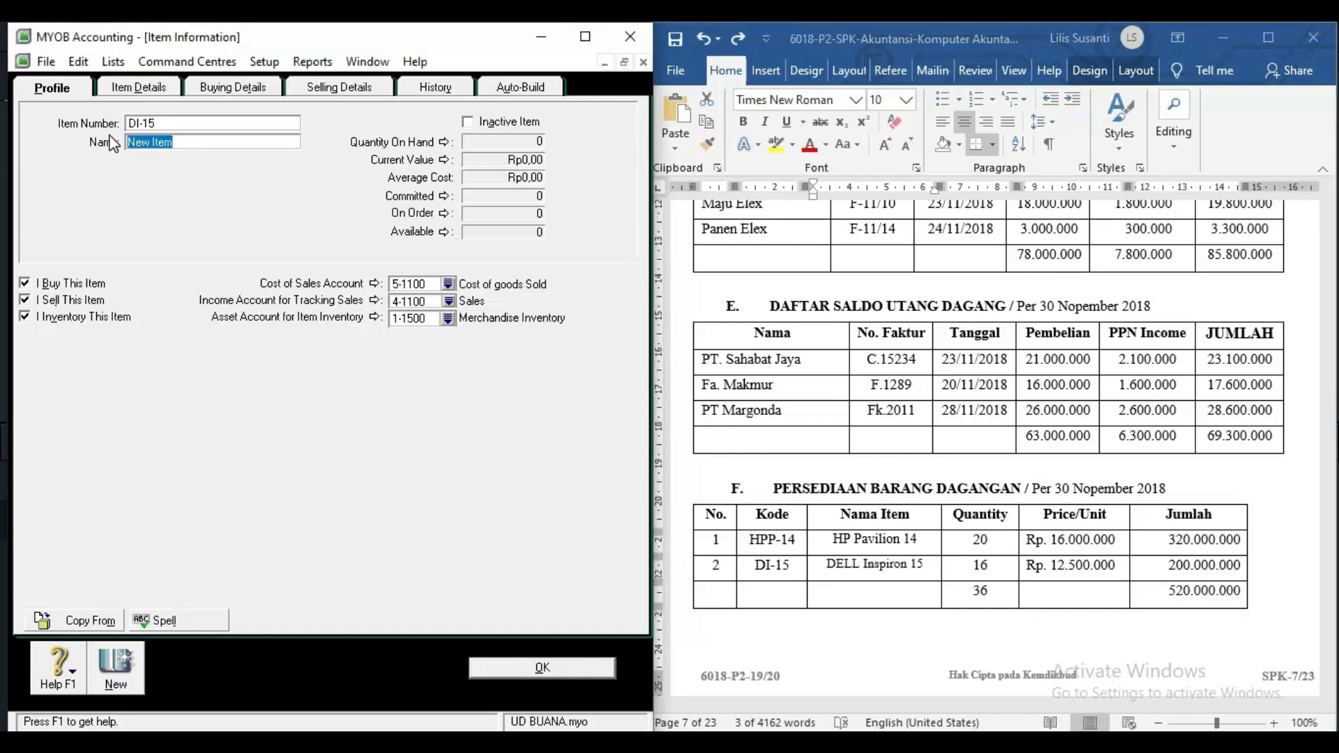
pyautogui.hotkey('ctrl', 'v')
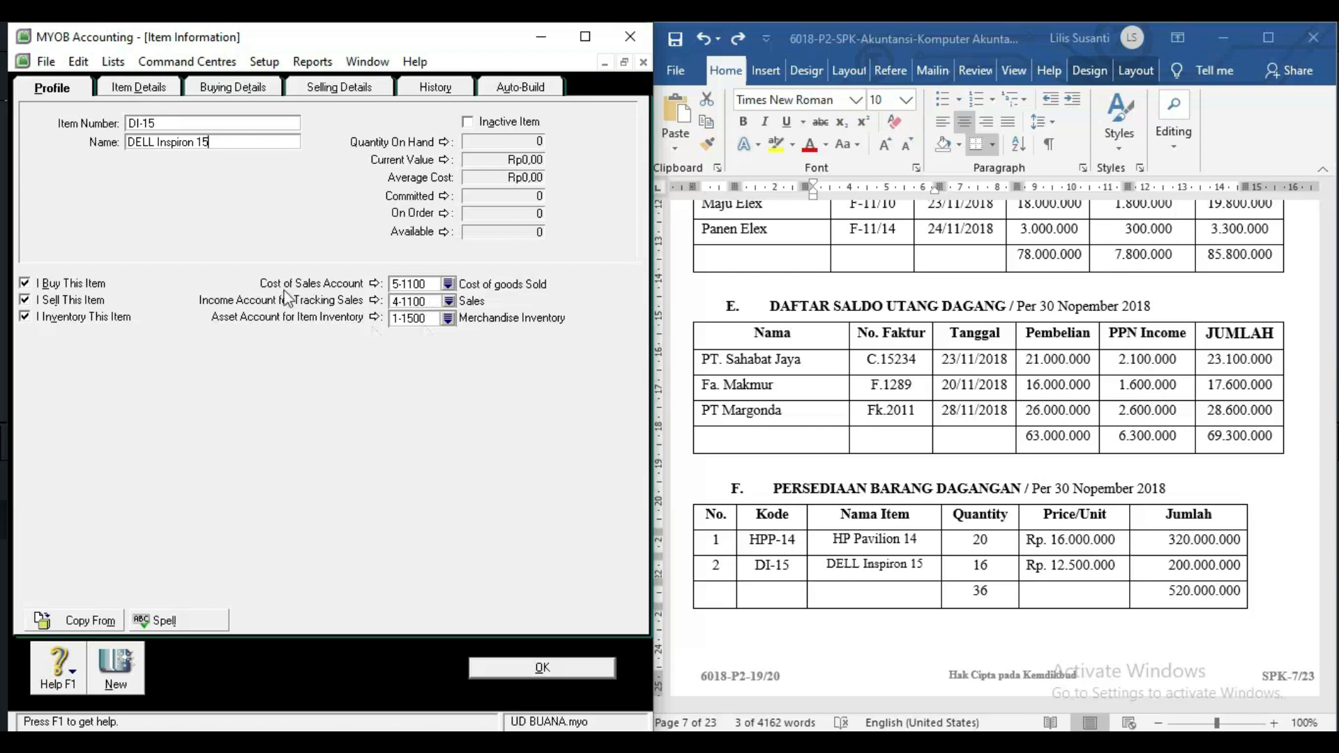
# Review DI-15's buying and selling details and save it, accepting the Inspiron spelling.
pyautogui.click(247, 93)
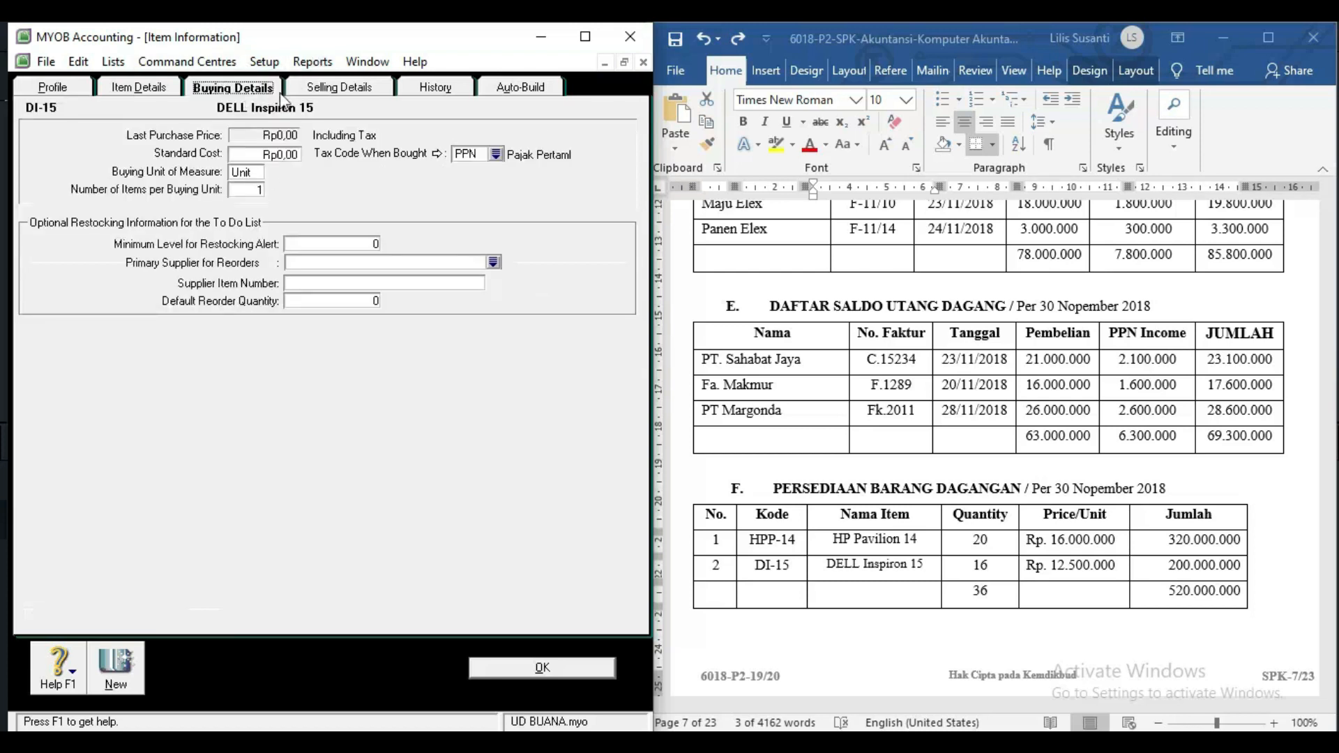
pyautogui.click(313, 91)
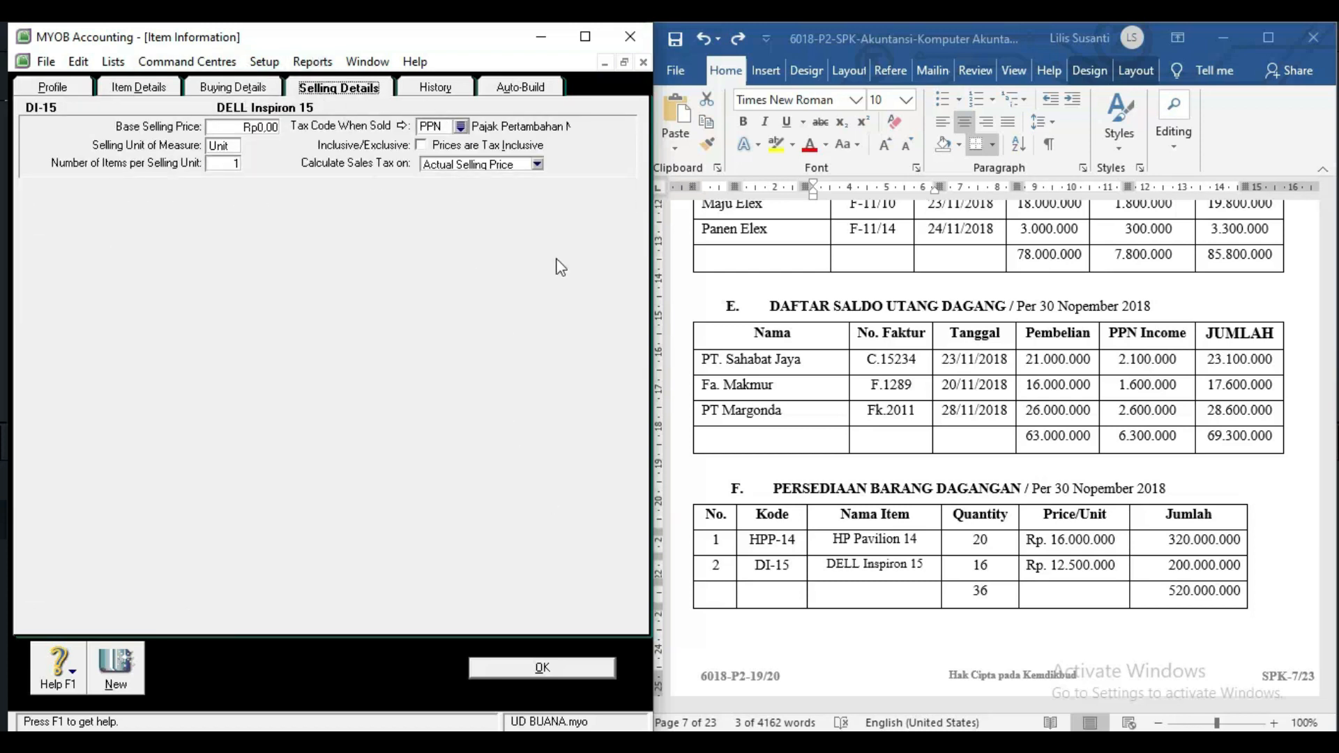
pyautogui.click(521, 667)
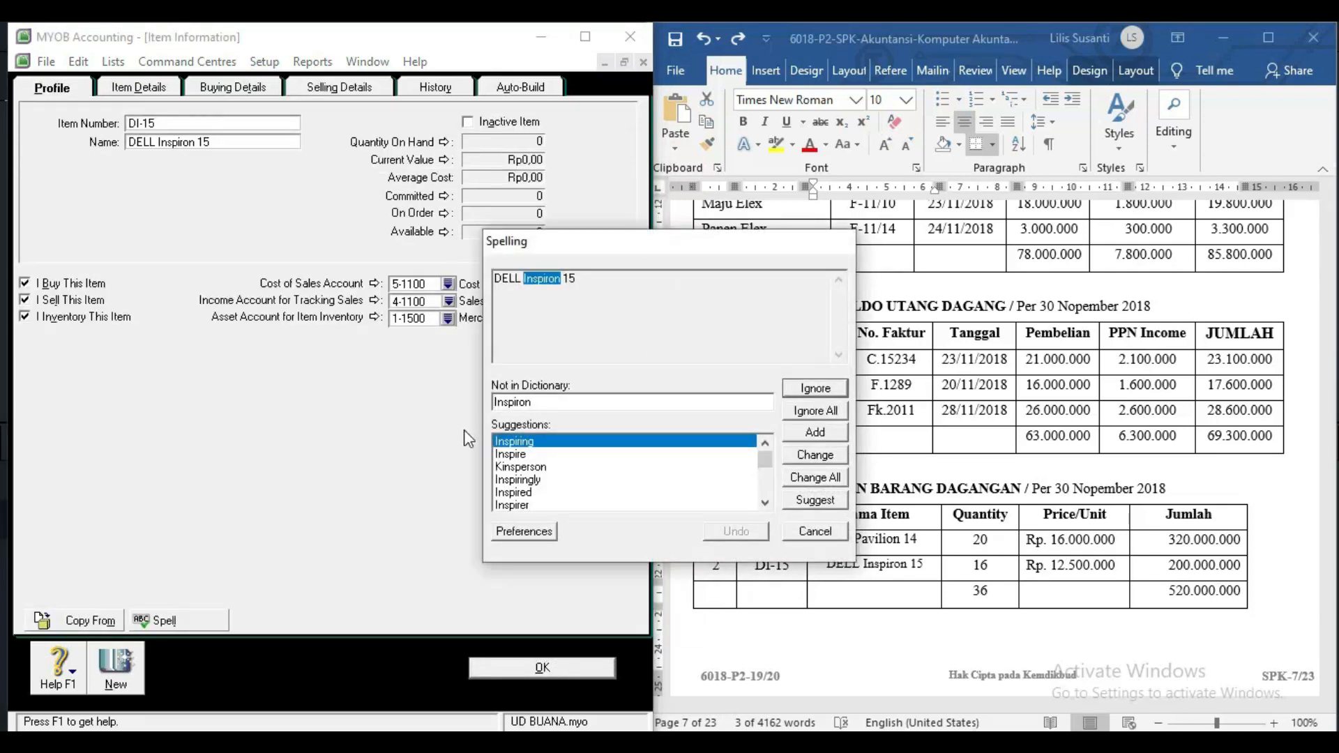
pyautogui.click(804, 413)
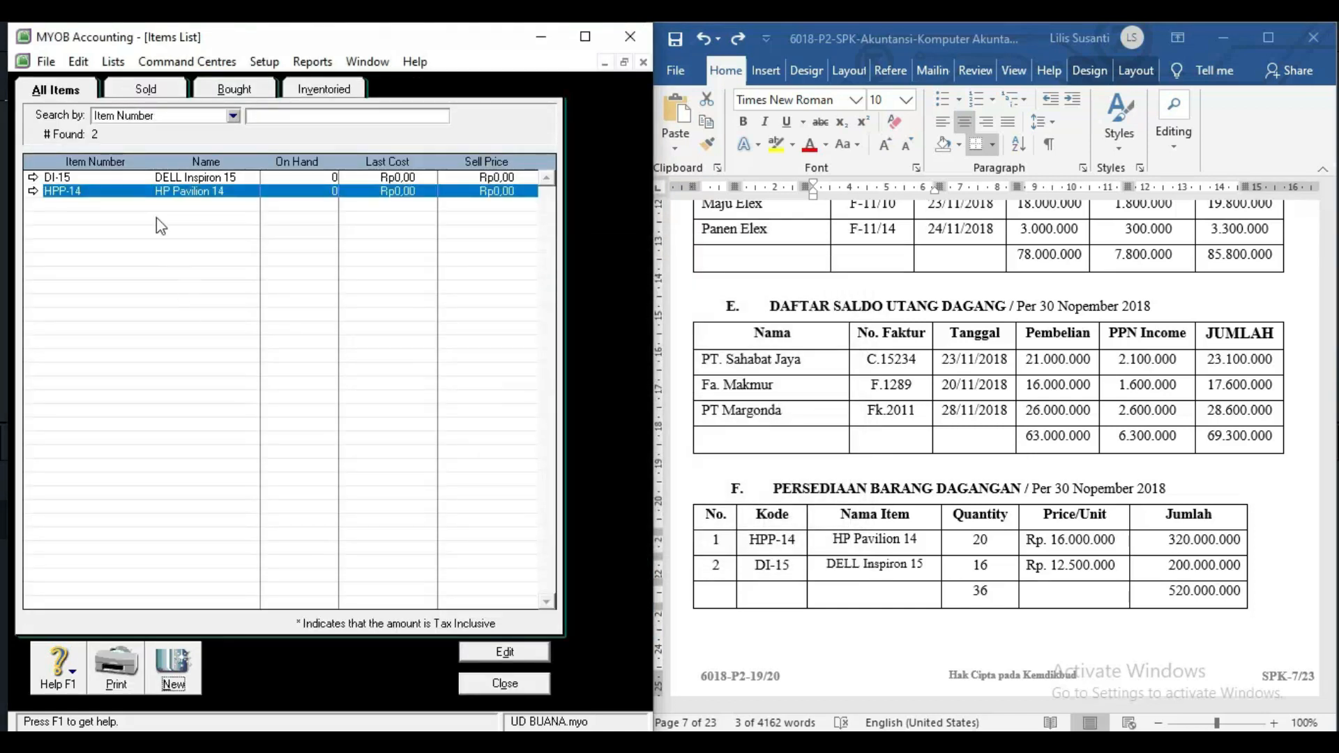
# Reopen DI-15, save it again past the spelling warning, and close the Items List.
pyautogui.click(33, 178)
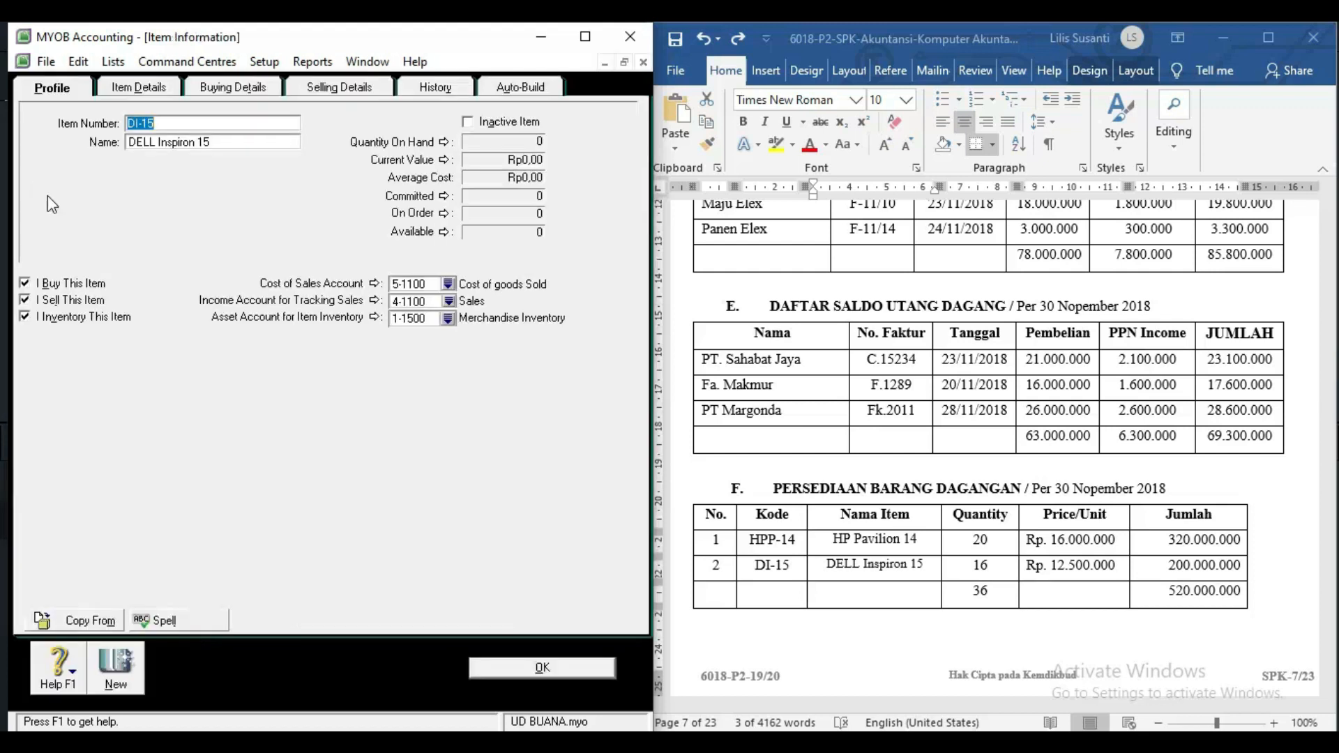
pyautogui.click(498, 673)
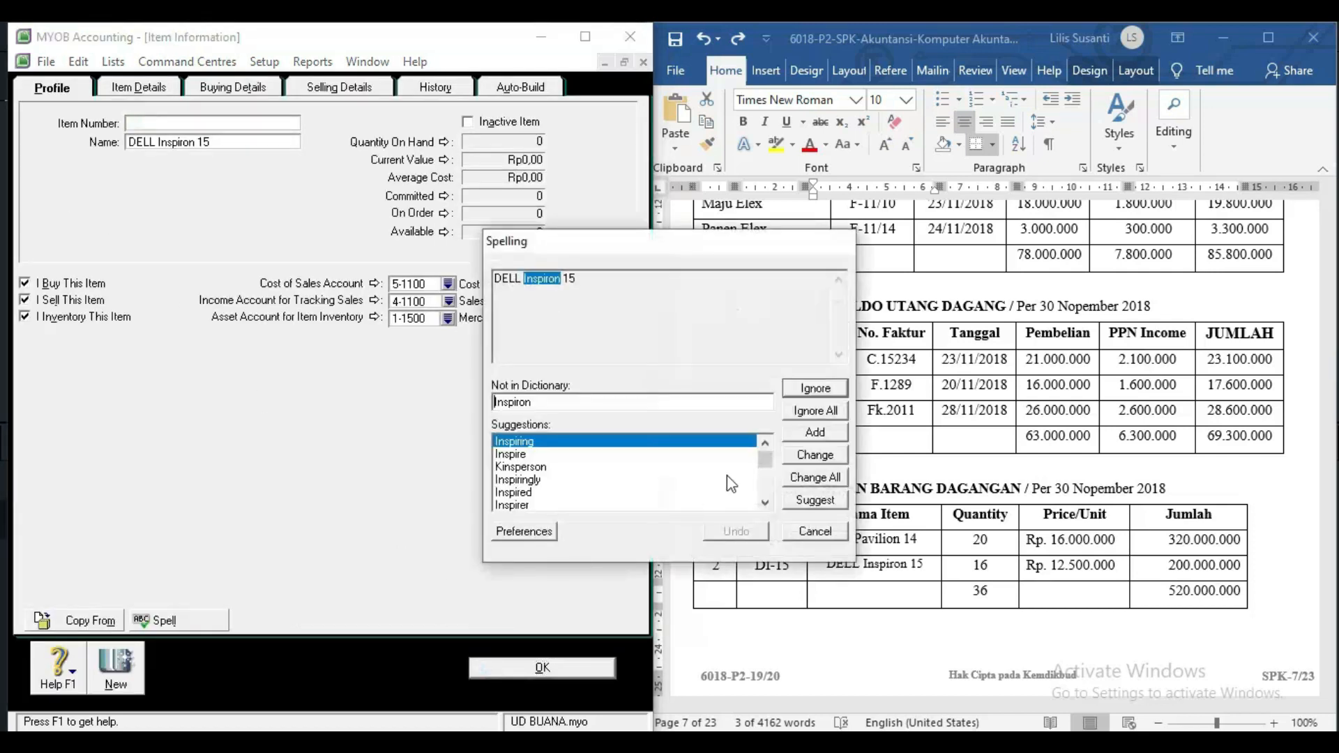
pyautogui.click(816, 411)
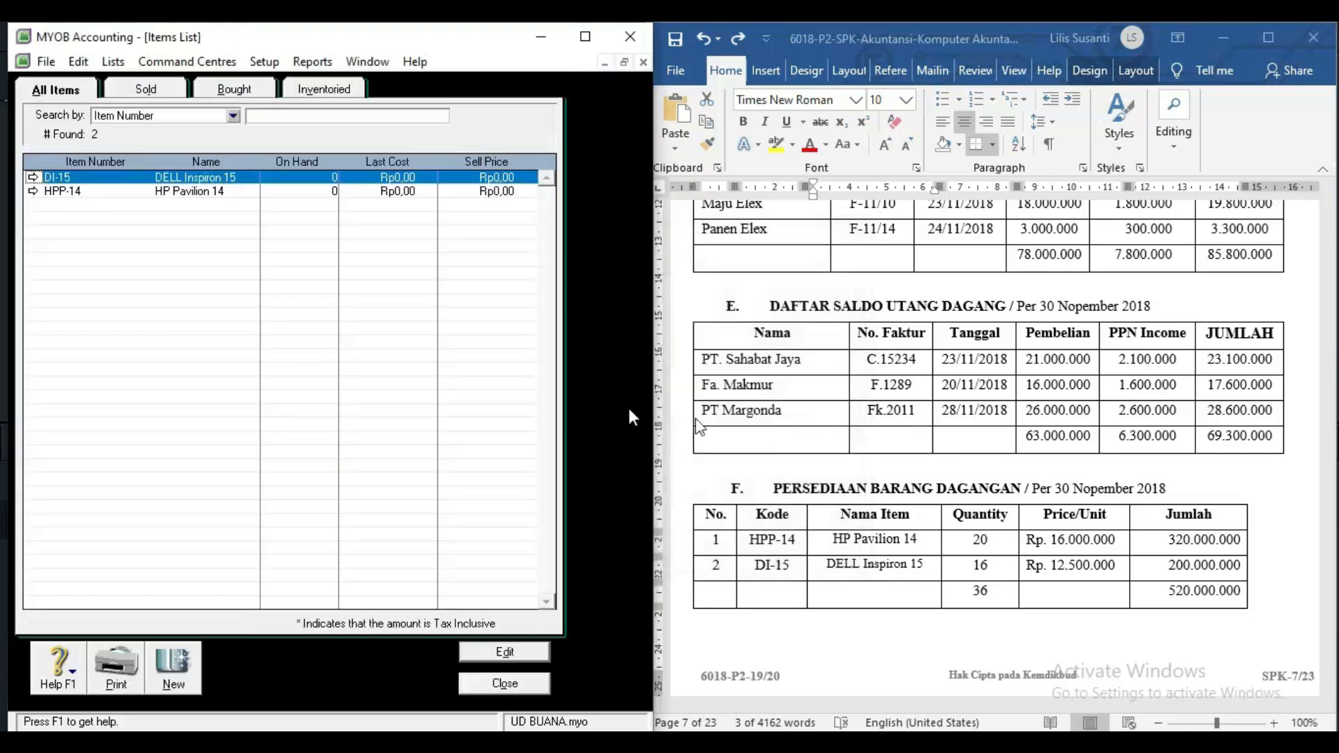
pyautogui.click(530, 685)
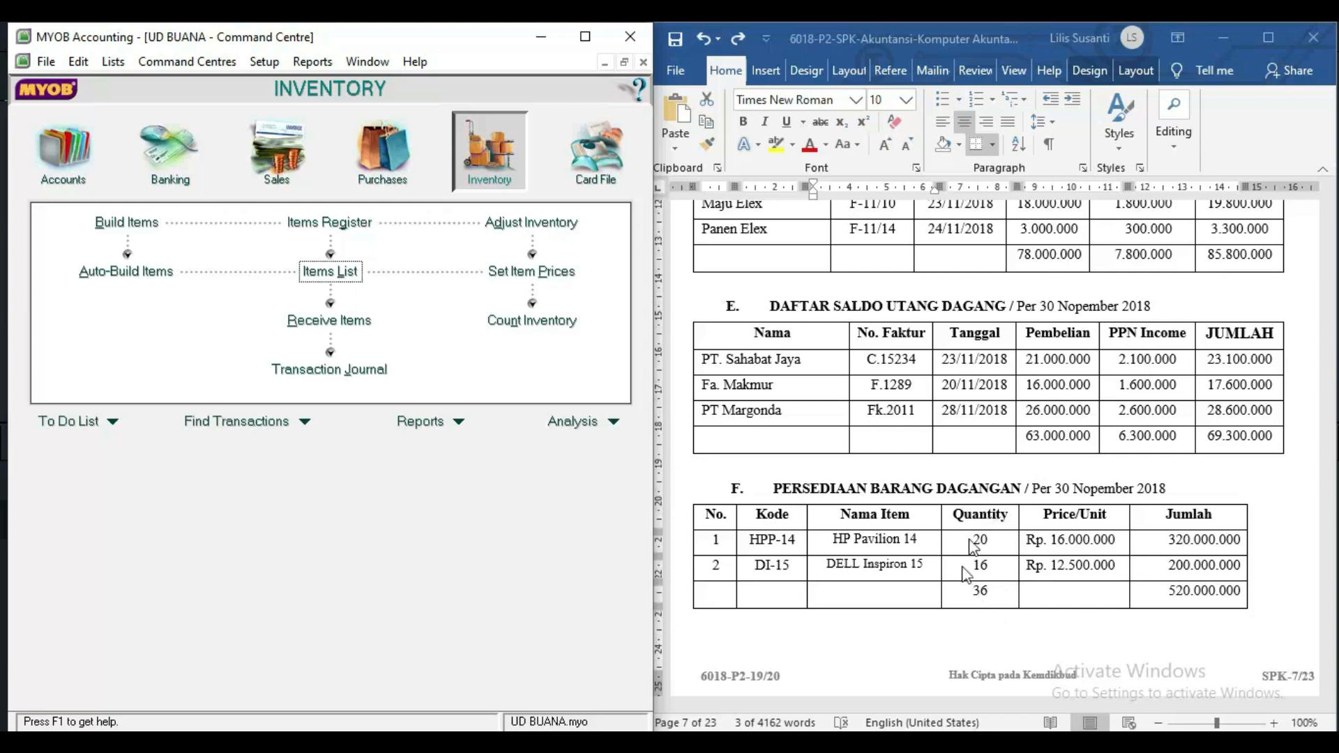
pyautogui.click(530, 326)
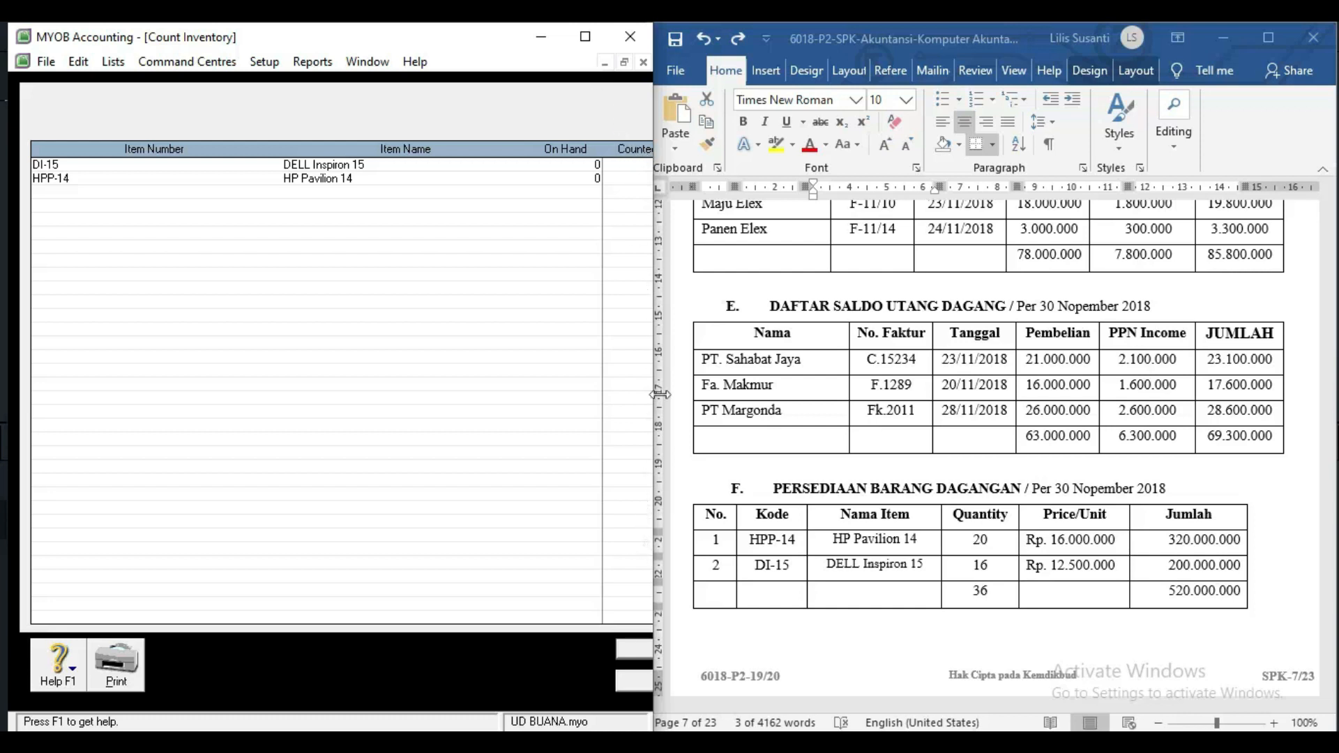
# In the enlarged Count Inventory sheet, enter 20 counted for DI-15 and move to HPP-14's count.
pyautogui.click(806, 27)
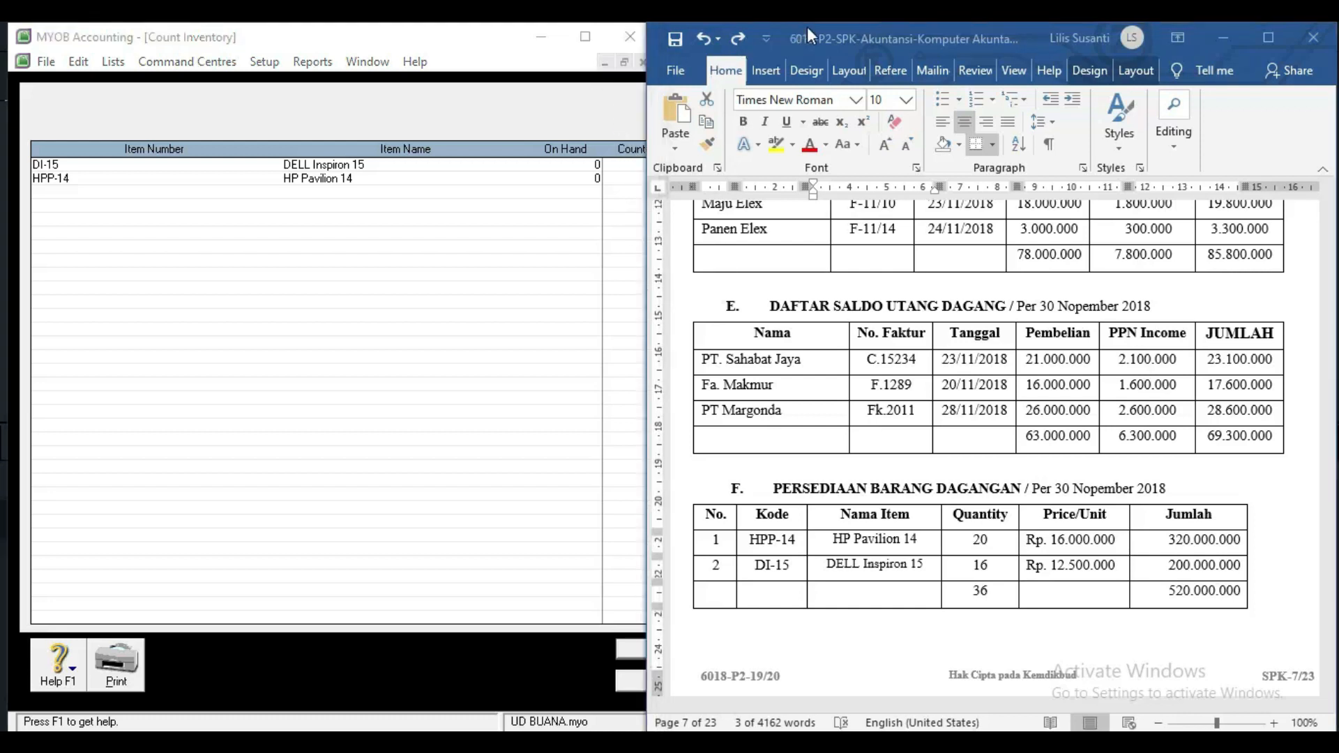
pyautogui.moveTo(648, 181)
pyautogui.mouseDown()
pyautogui.moveTo(772, 182)
pyautogui.moveTo(648, 179)
pyautogui.mouseUp()
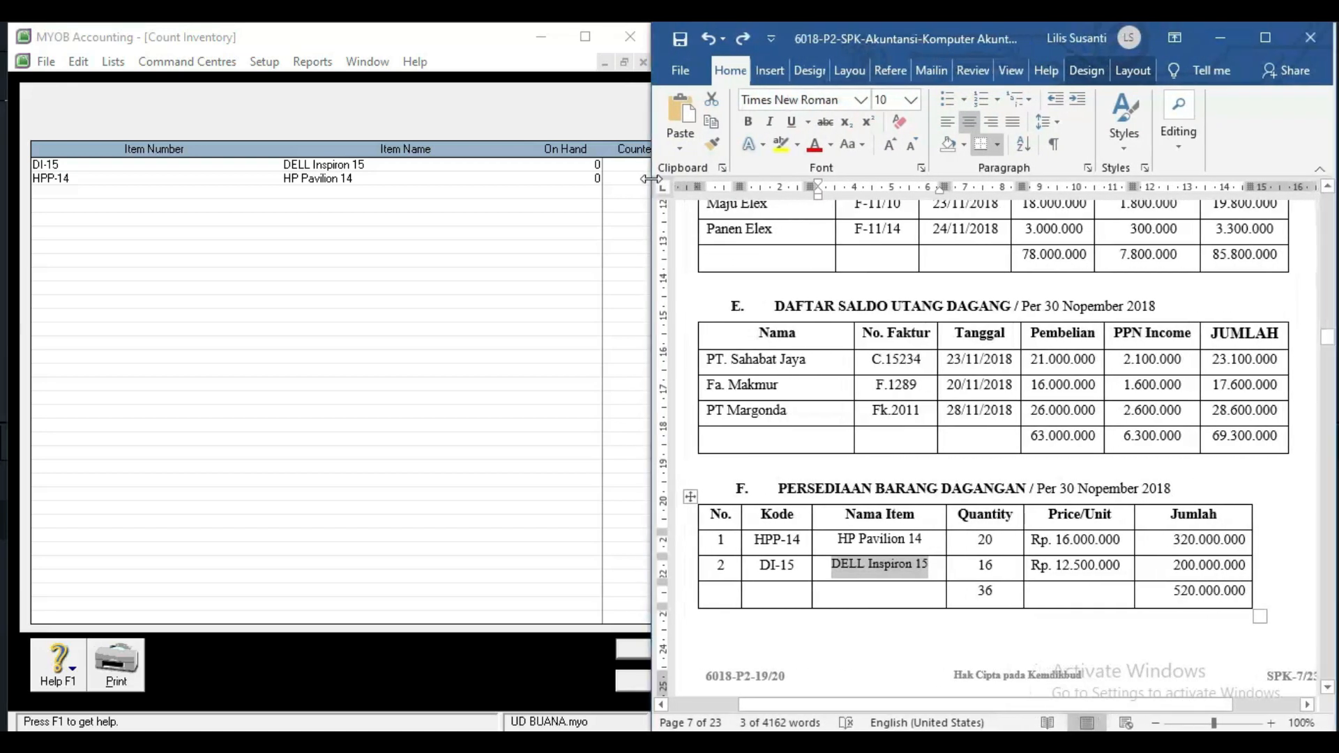
pyautogui.click(582, 168)
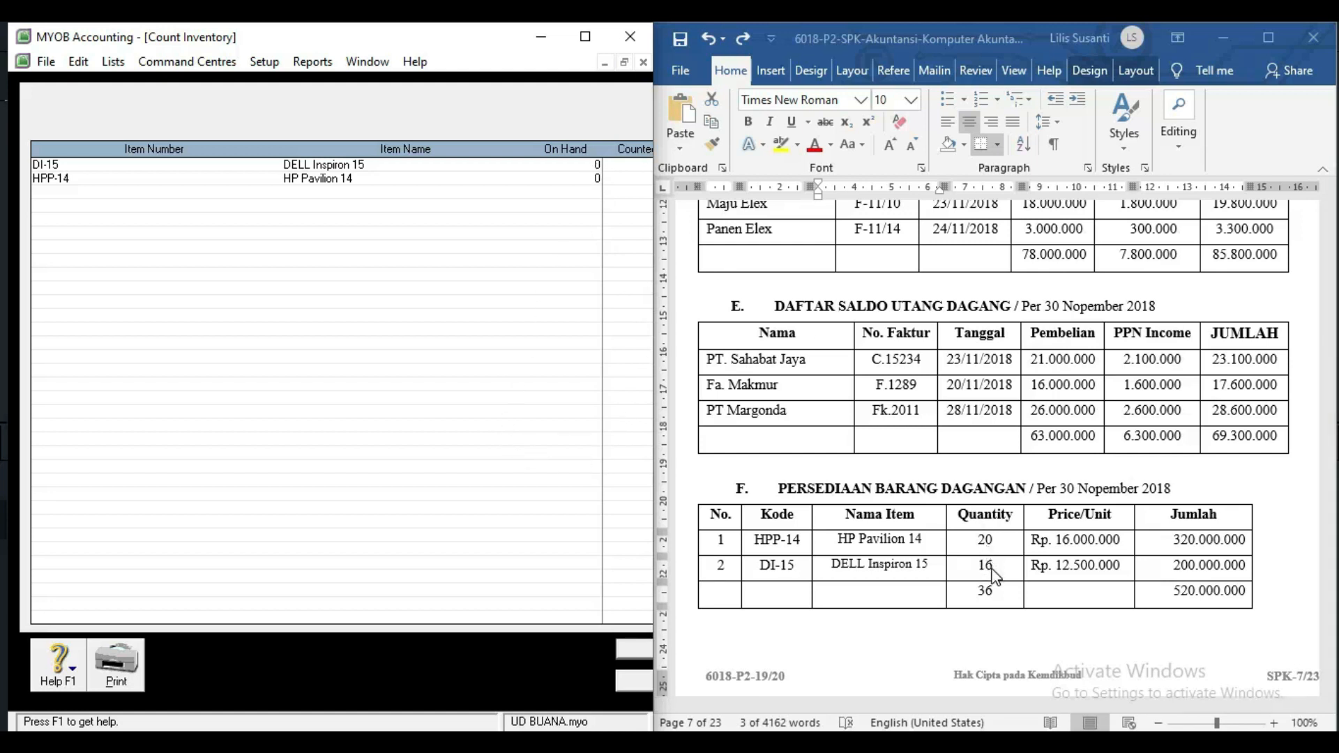
pyautogui.click(585, 36)
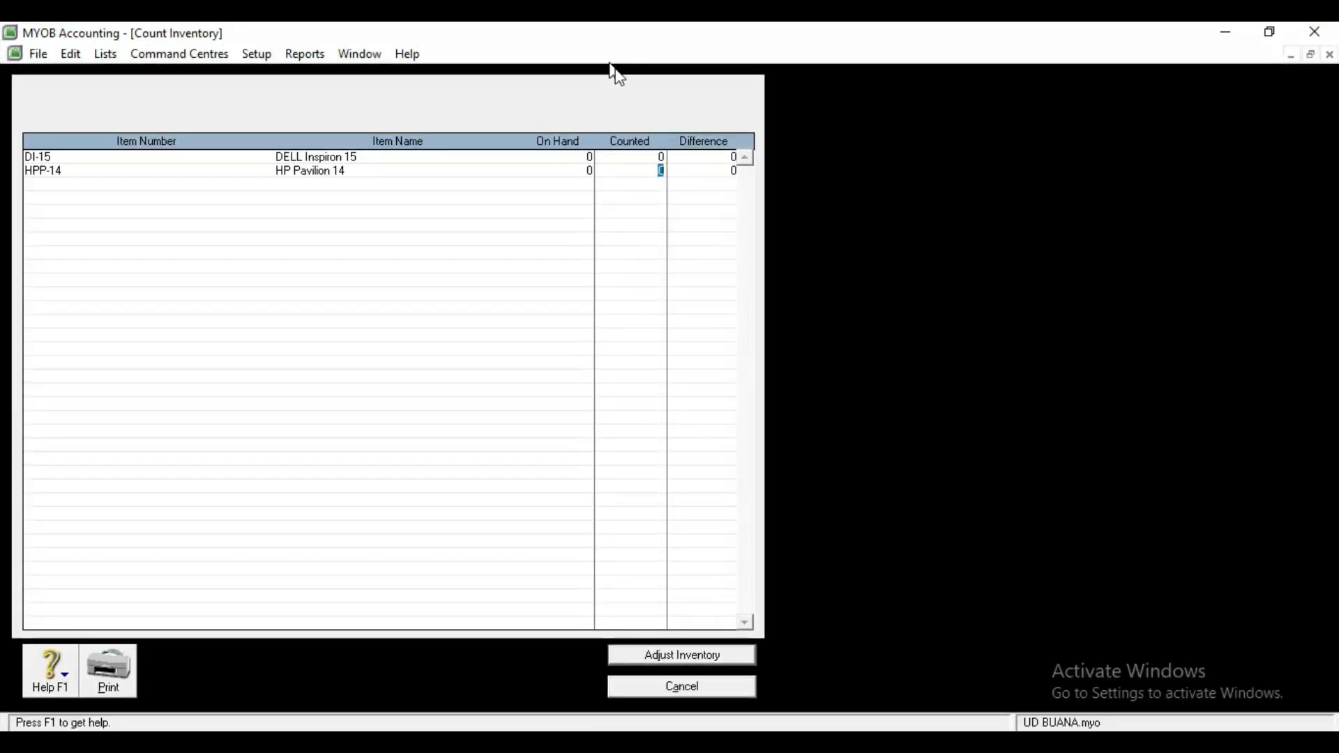
pyautogui.click(657, 155)
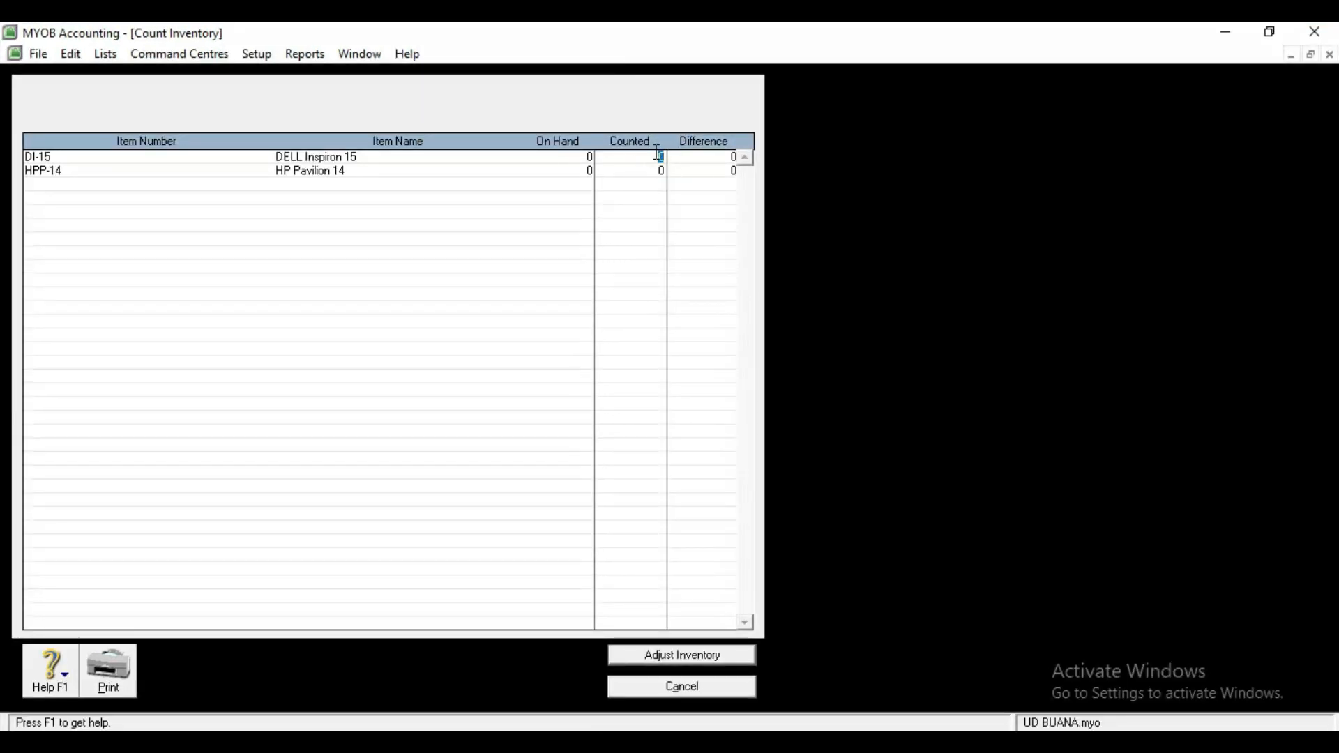
pyautogui.write('20')
pyautogui.click(657, 172)
# Begin the inventory adjustment with 1-1500 Merchandise Inventory as default adjustment account, resizing its window.
pyautogui.click(704, 662)
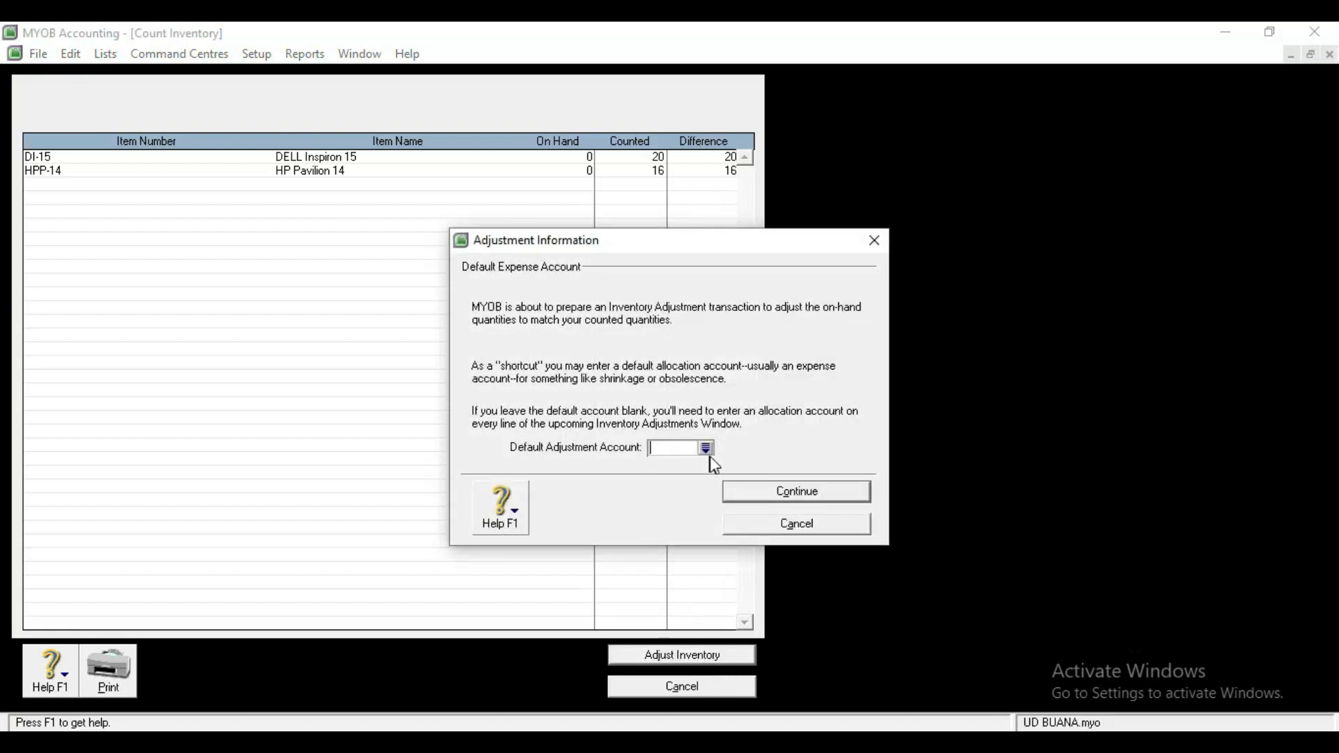
pyautogui.click(707, 449)
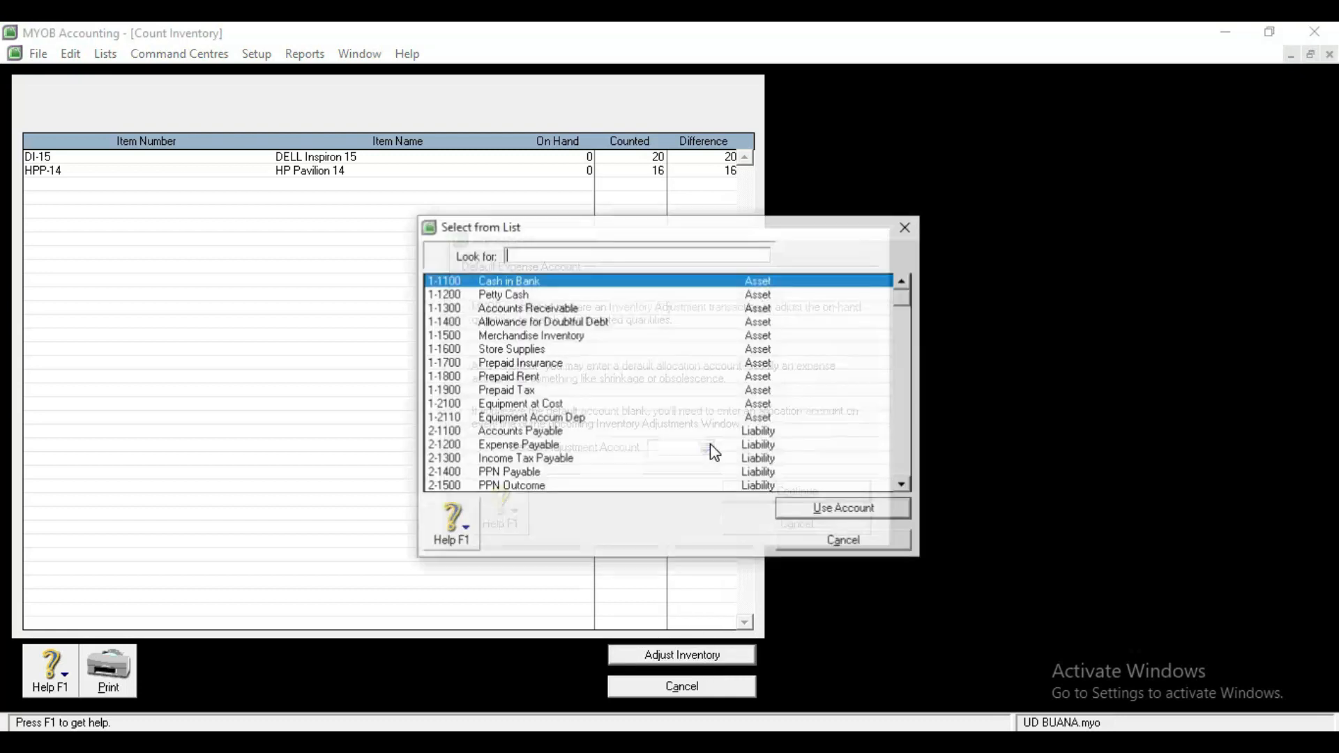
pyautogui.doubleClick(558, 338)
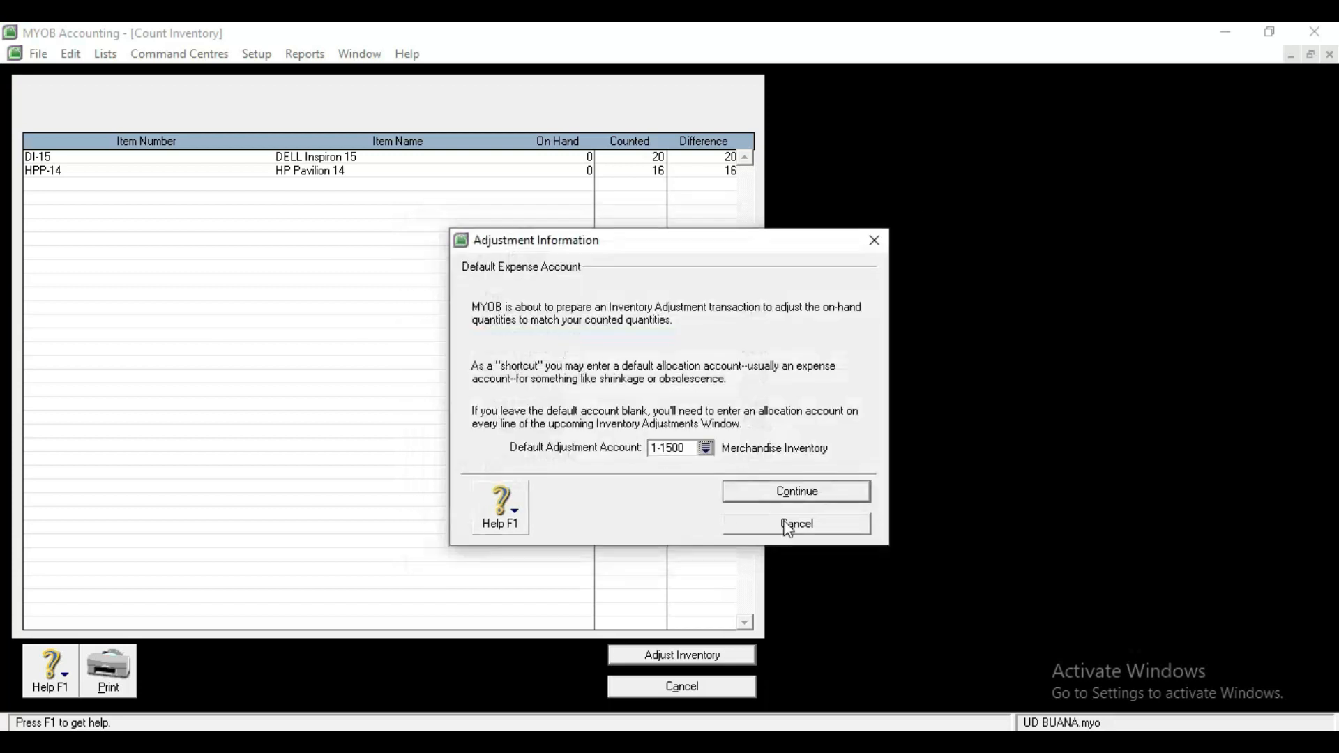
pyautogui.click(799, 493)
pyautogui.click(794, 488)
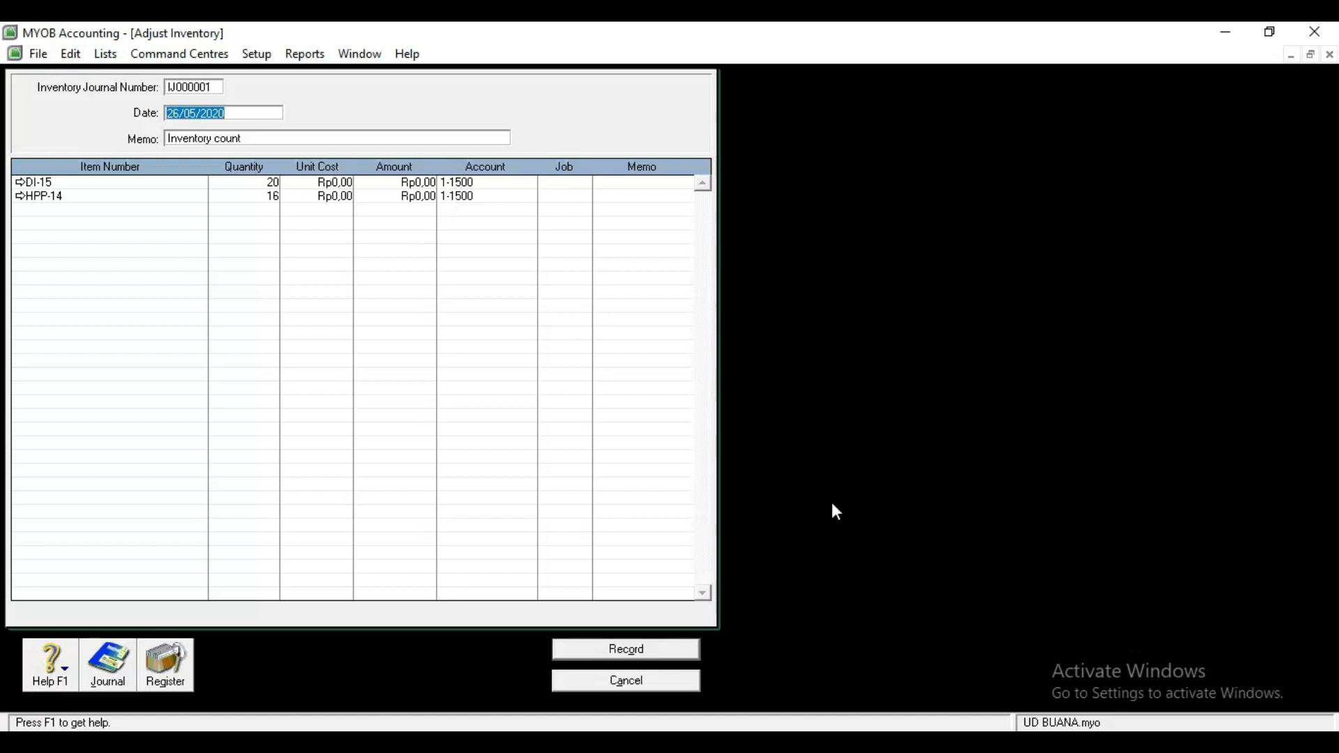
pyautogui.moveTo(359, 742)
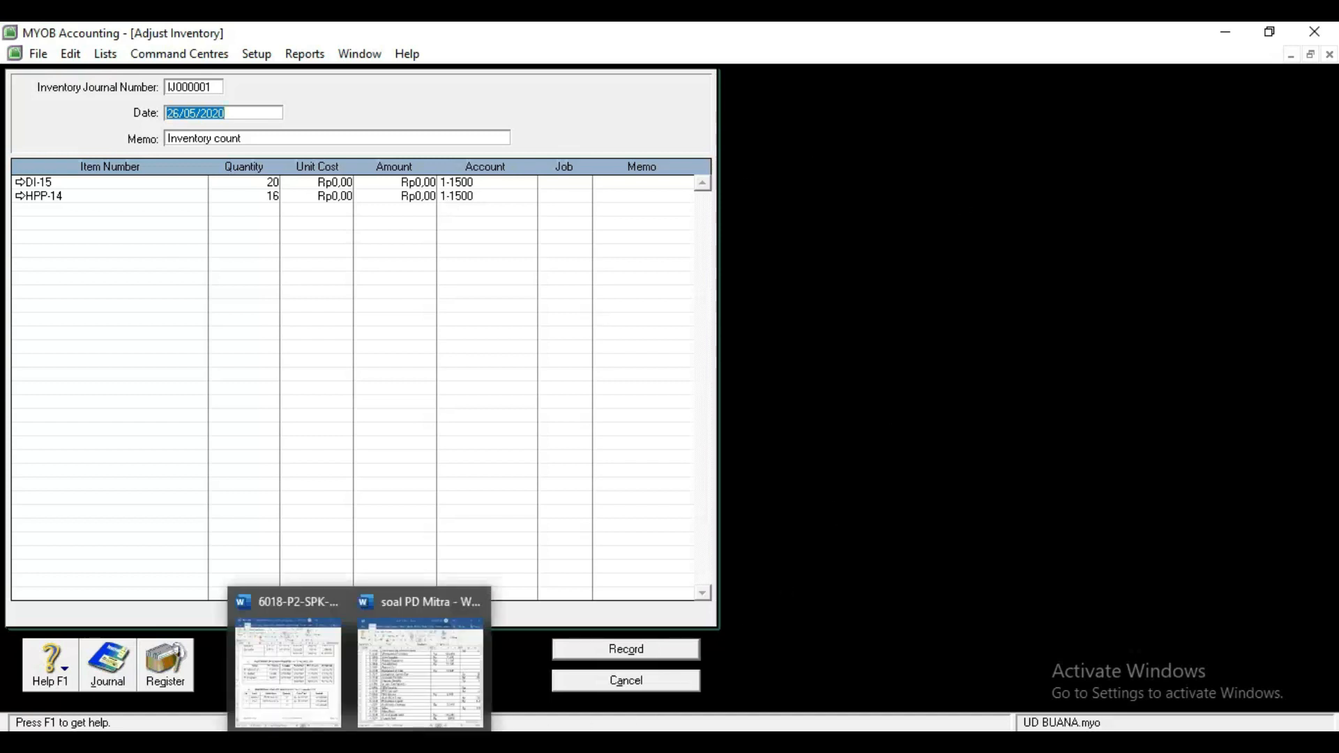
pyautogui.click(1270, 32)
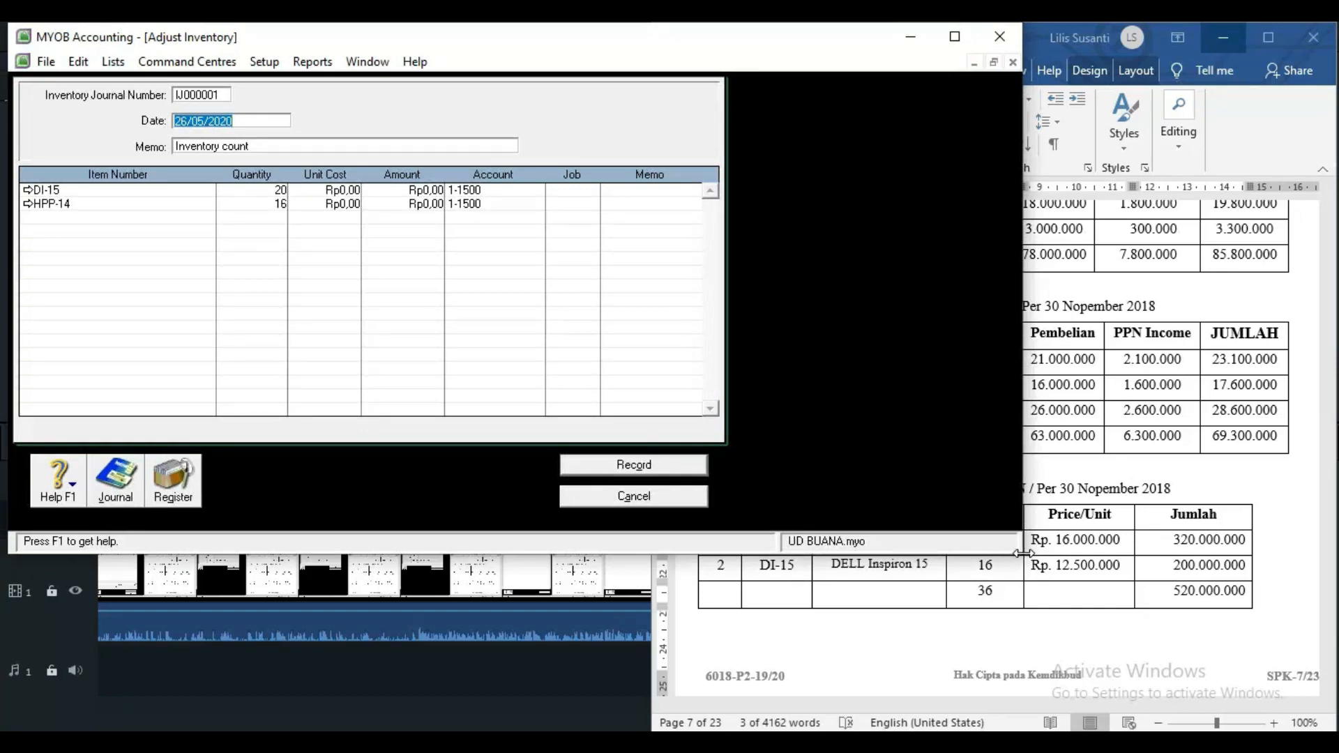
pyautogui.moveTo(1022, 553); pyautogui.dragTo(659, 731)
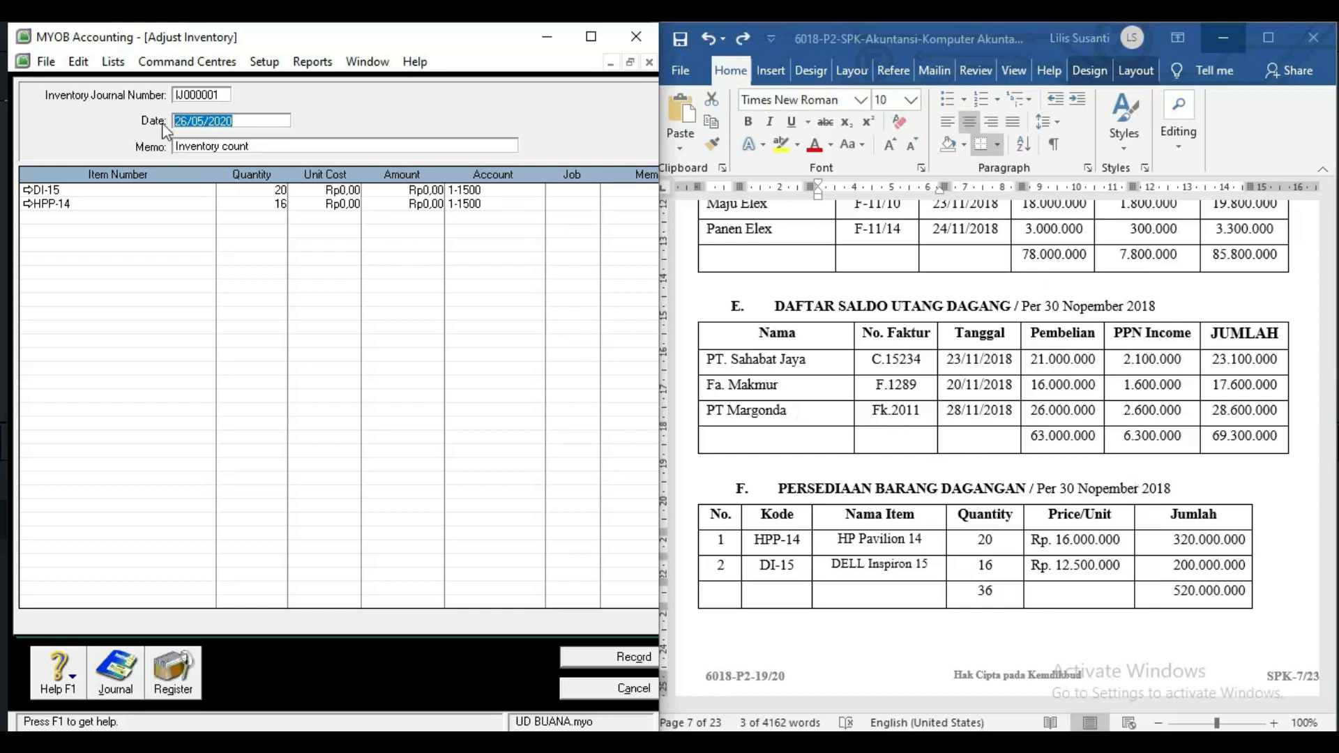
# Date the adjustment 30/11/2018, give unit costs 16.000.000 (DI-15) and 12.500.000 (HPP-14), and record it.
pyautogui.write('30/11/18')
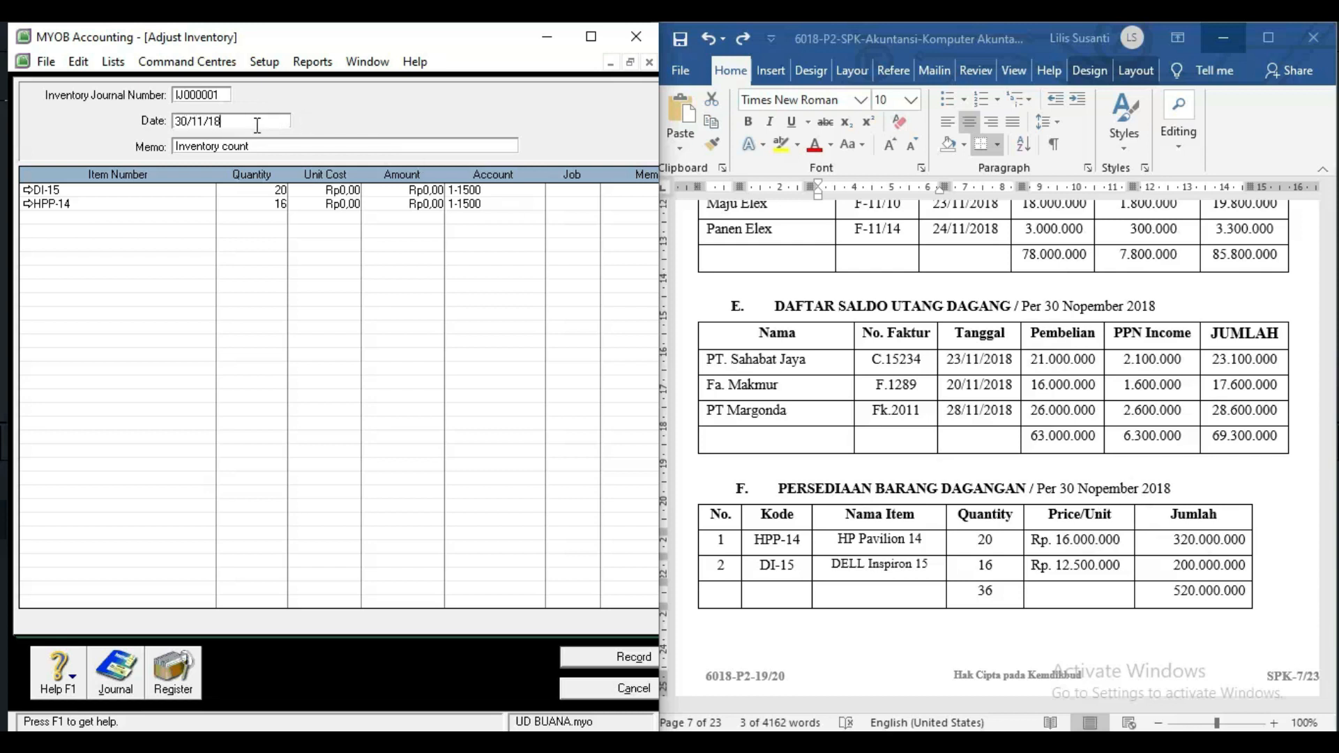
pyautogui.press('Tab')
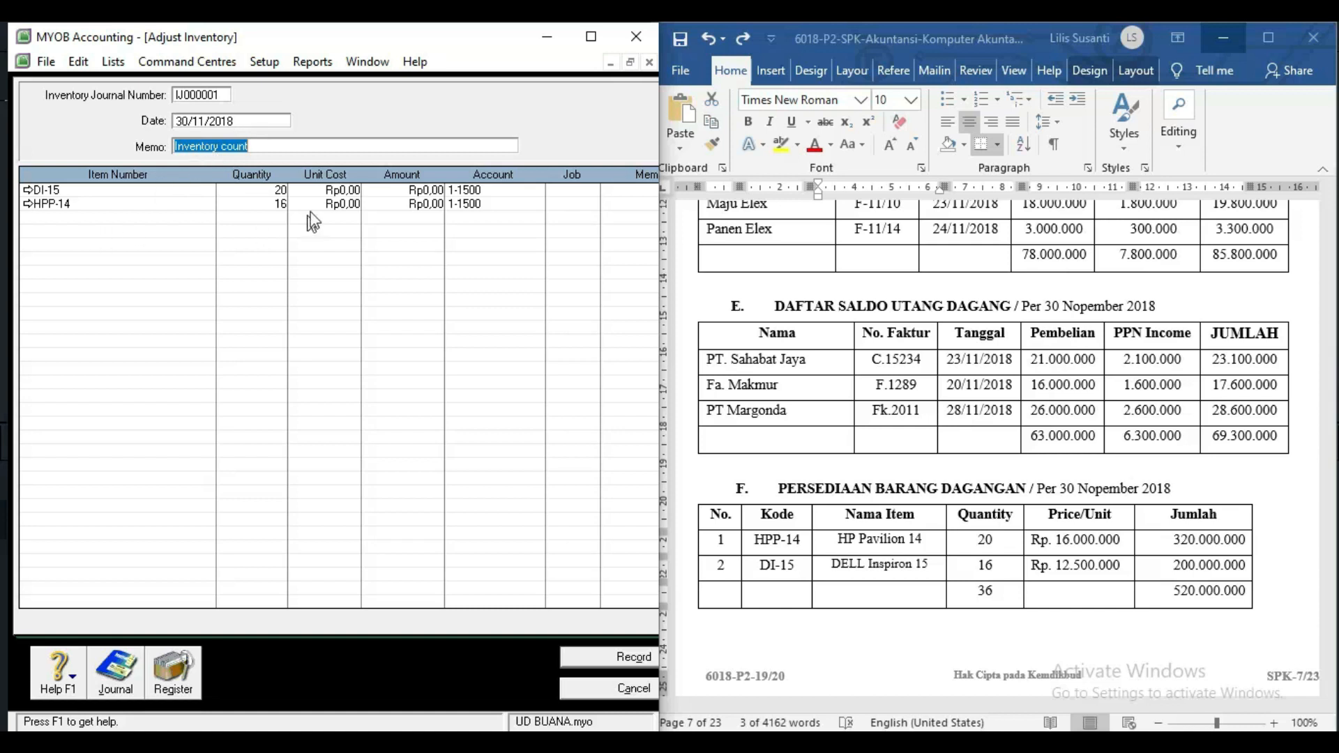
pyautogui.click(342, 192)
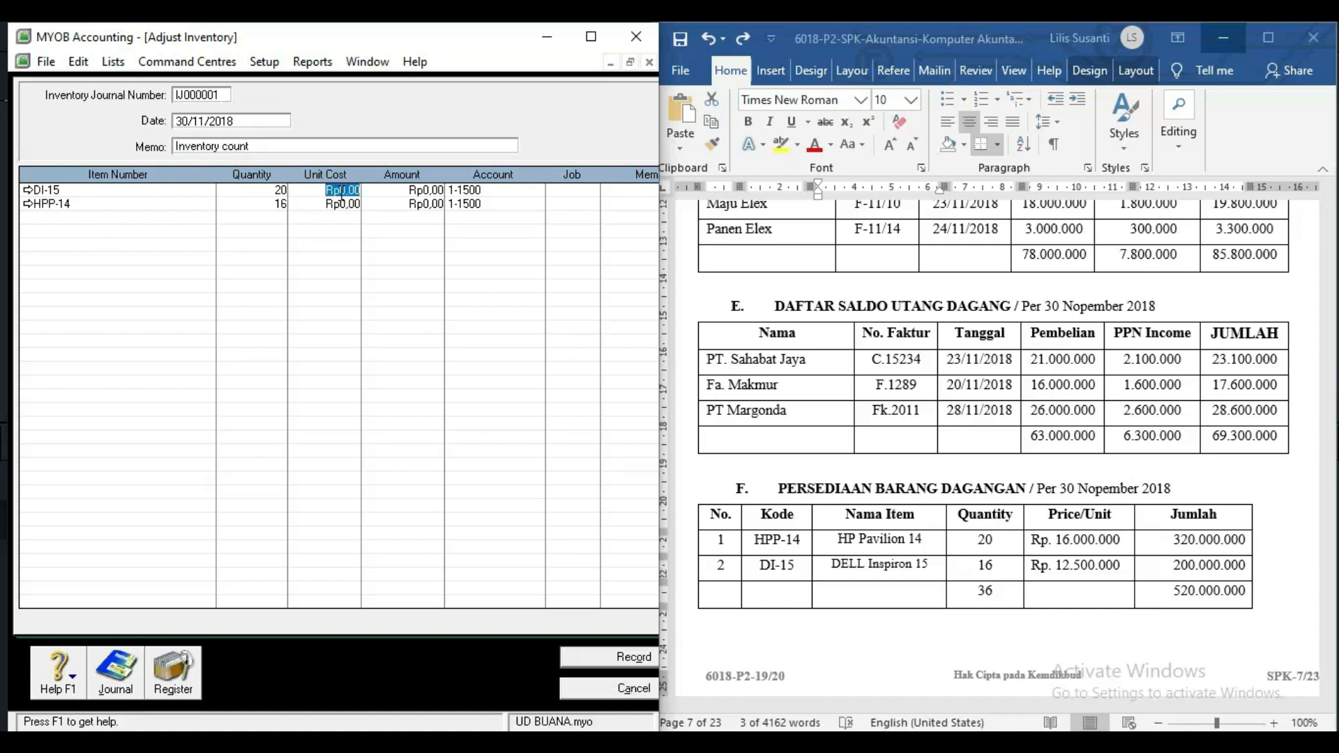
pyautogui.write('16')
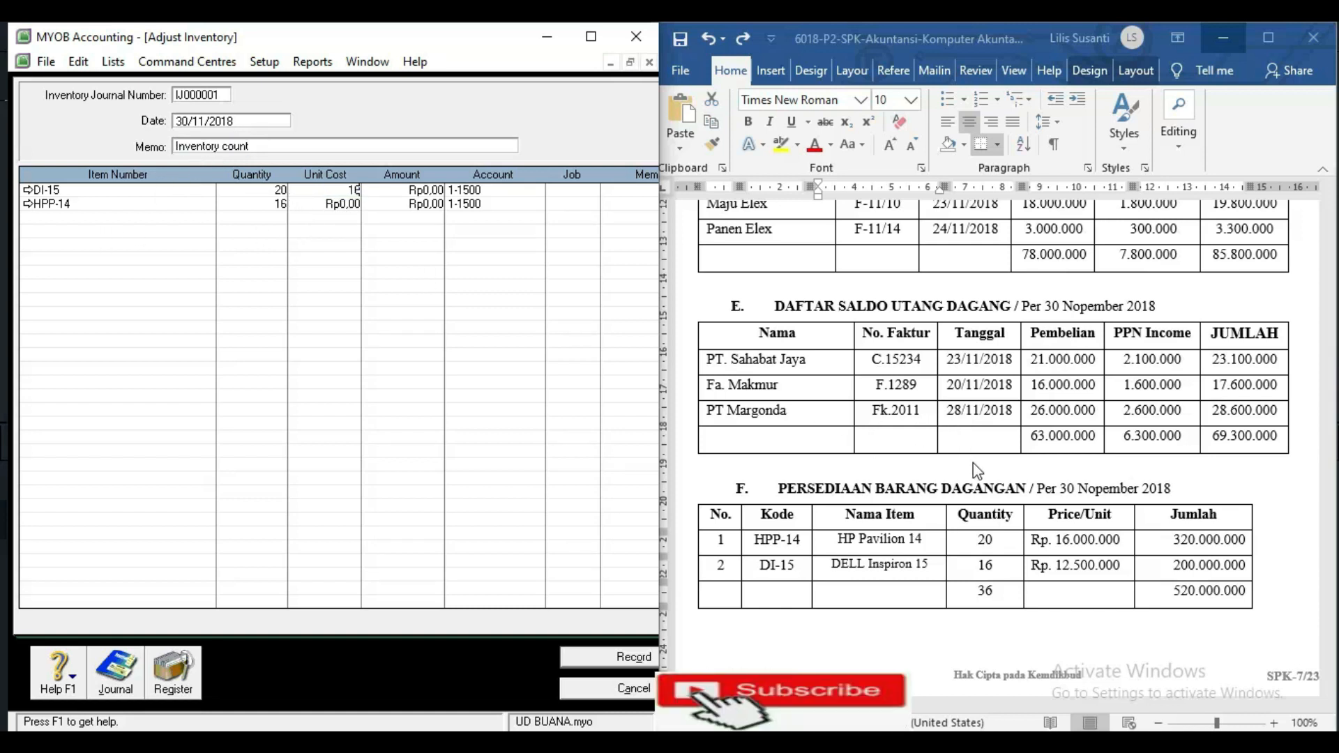
pyautogui.write('000000')
pyautogui.press('Return')
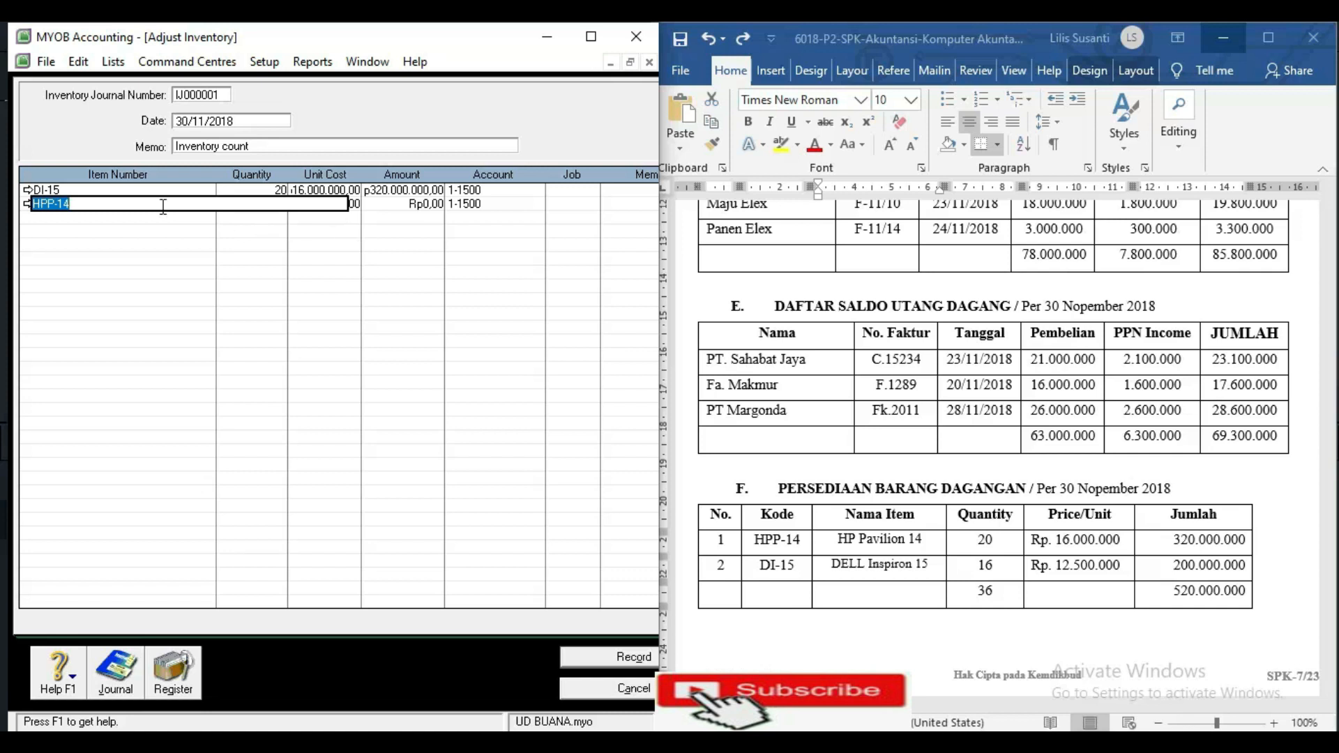
pyautogui.press('Tab')
pyautogui.press('Tab')
pyautogui.press('Tab')
pyautogui.write('12.500.000')
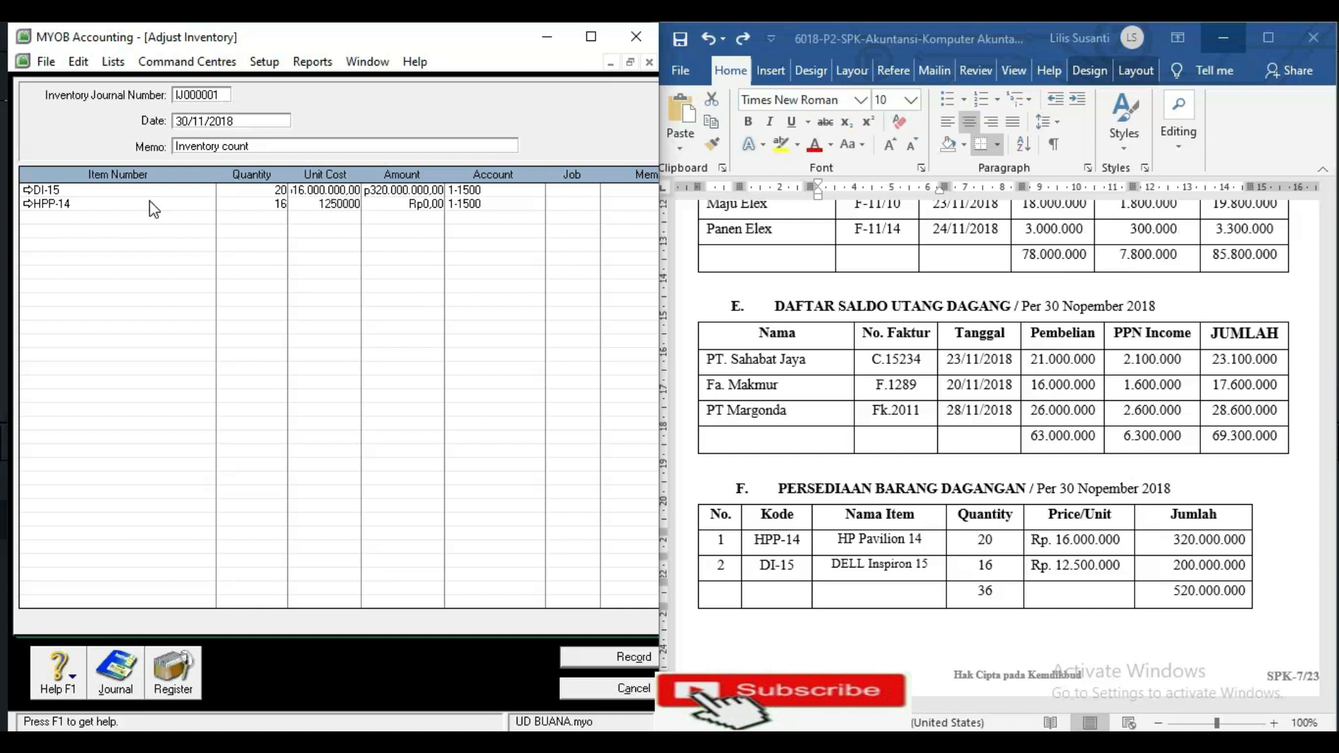
pyautogui.press('Return')
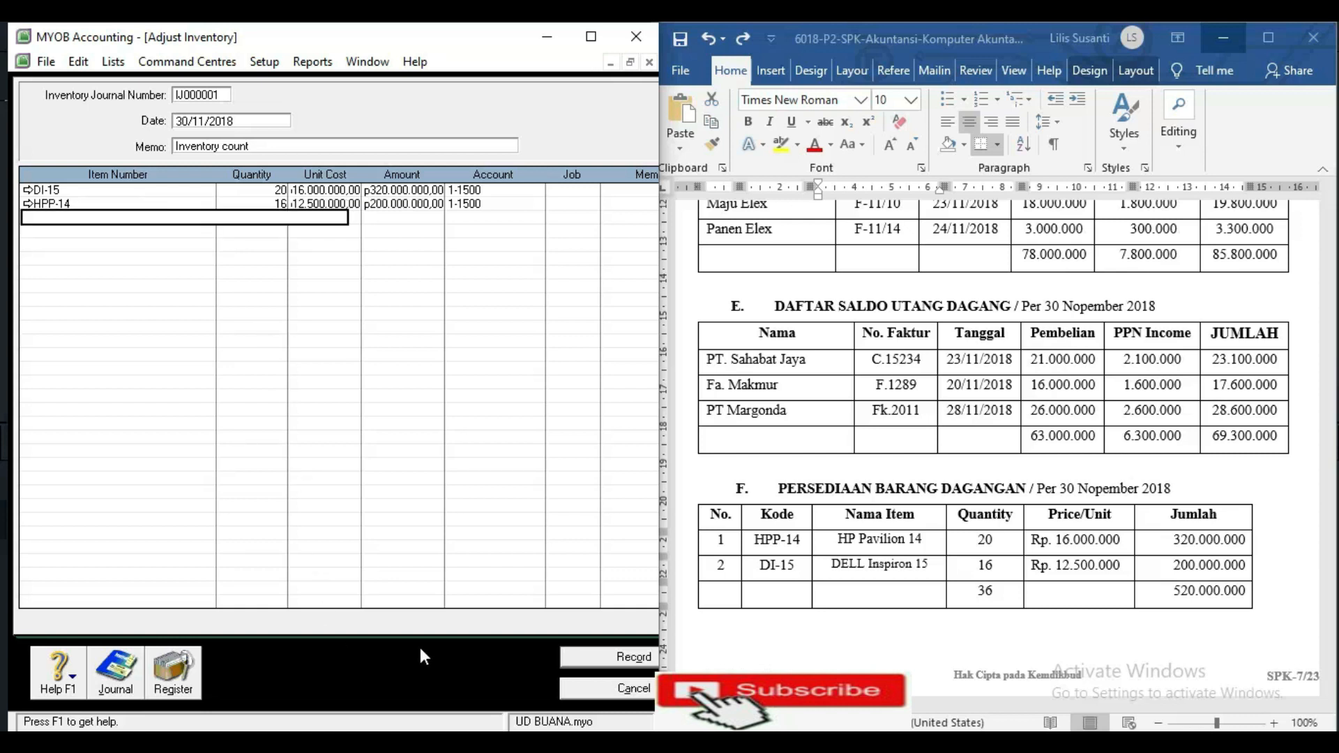
pyautogui.click(598, 663)
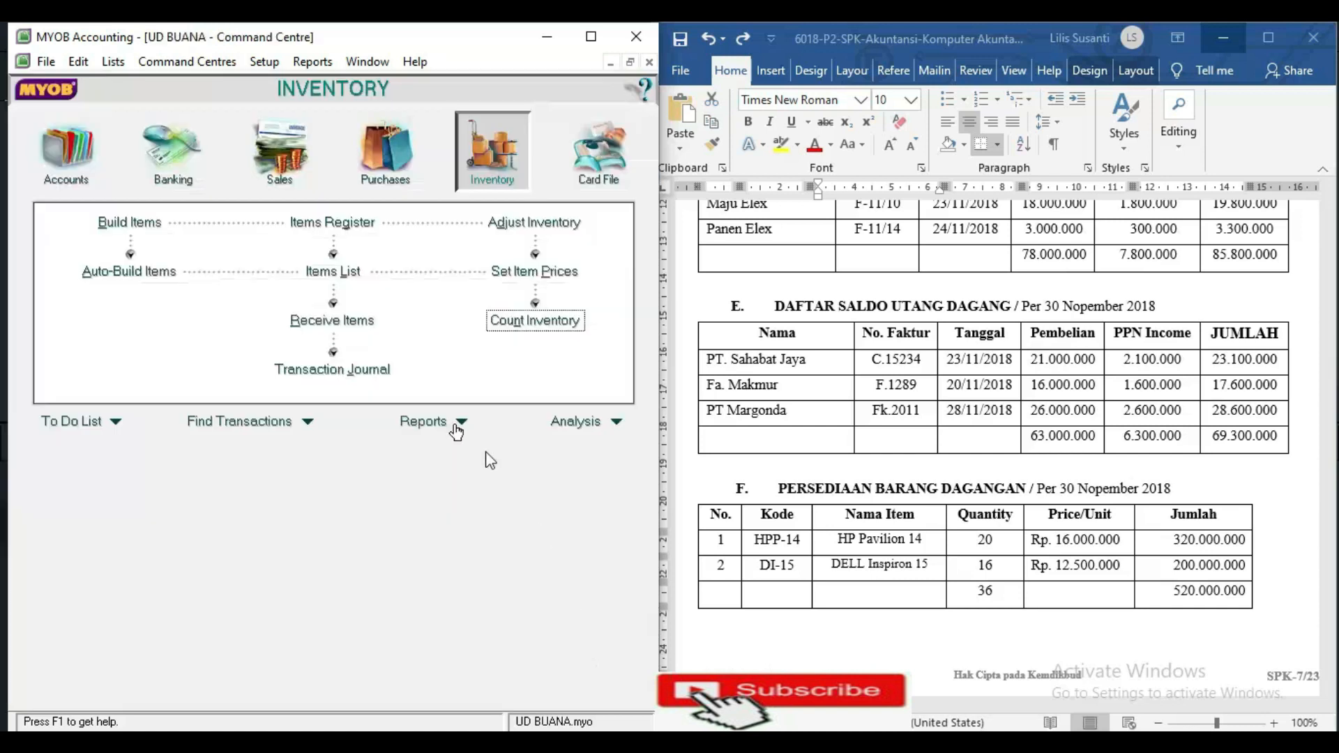
# Check IJ000001's Merchandise Inventory entries in the Inventory Transaction Journal, then close it.
pyautogui.click(336, 368)
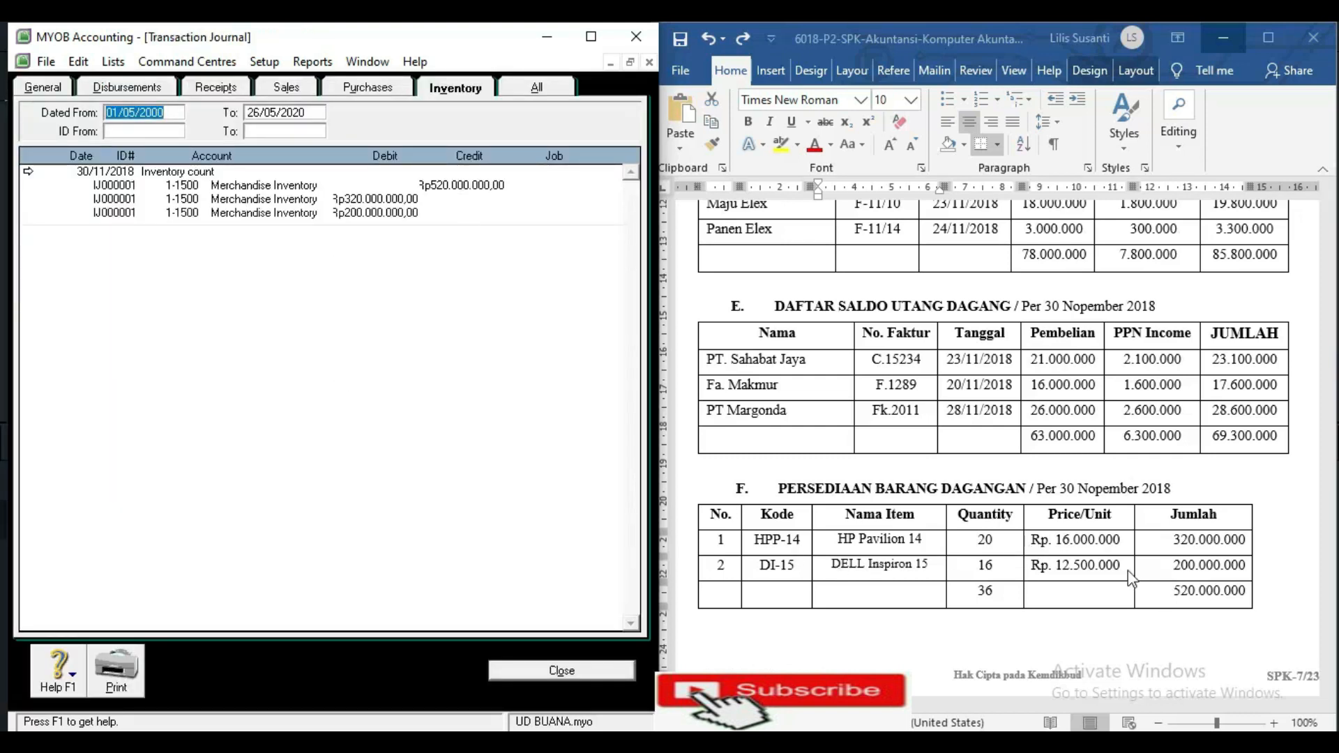
pyautogui.click(515, 675)
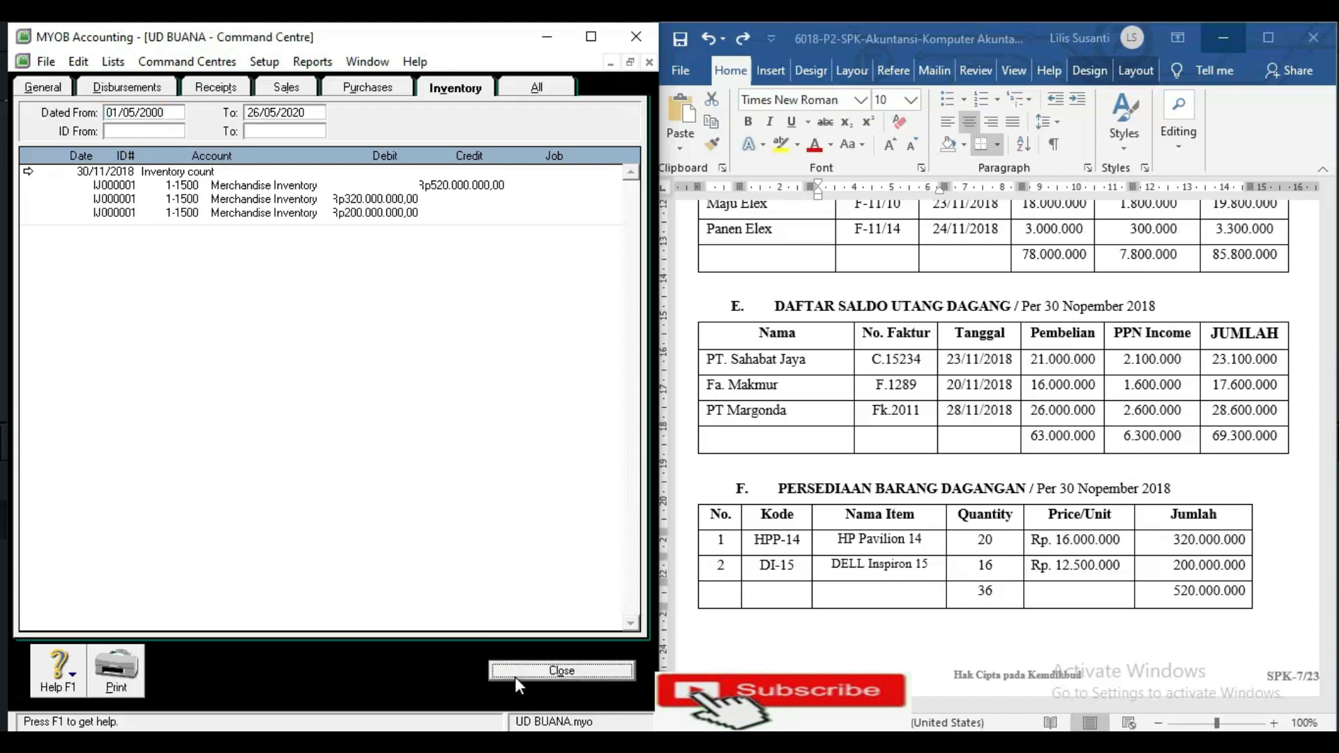